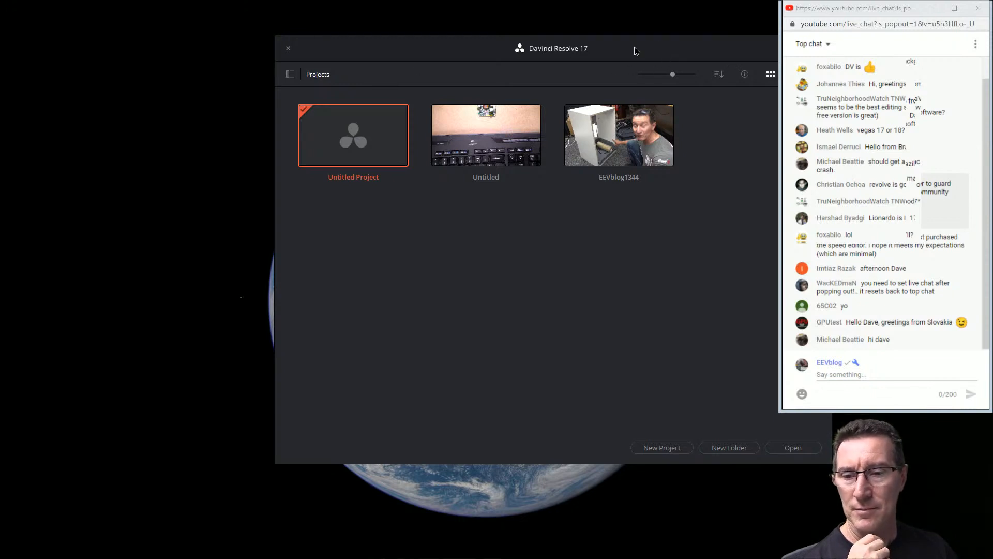
# Move the Project Manager window aside and enlarge the project thumbnails to their maximum size.
pyautogui.moveTo(479, 58); pyautogui.dragTo(380, 77)
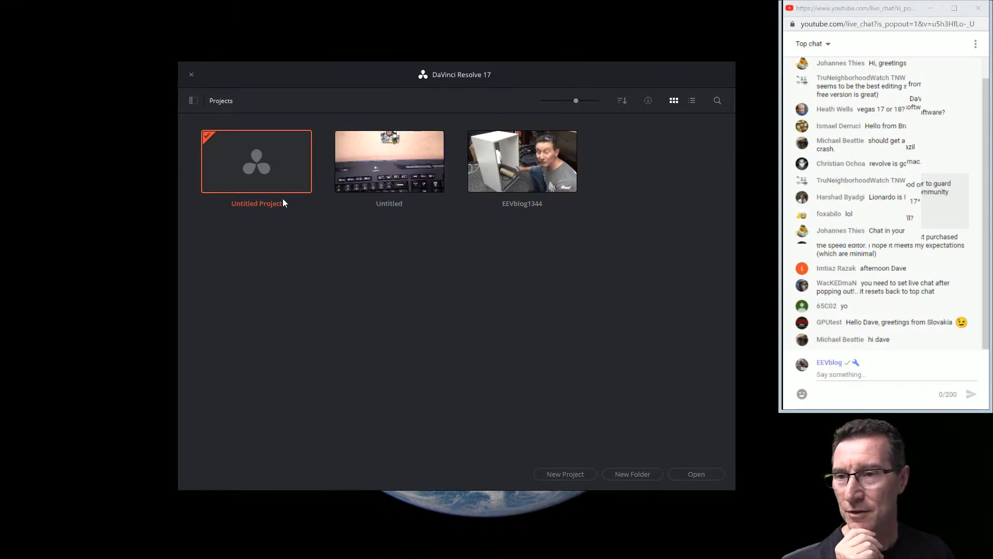
pyautogui.moveTo(575, 100); pyautogui.dragTo(615, 101)
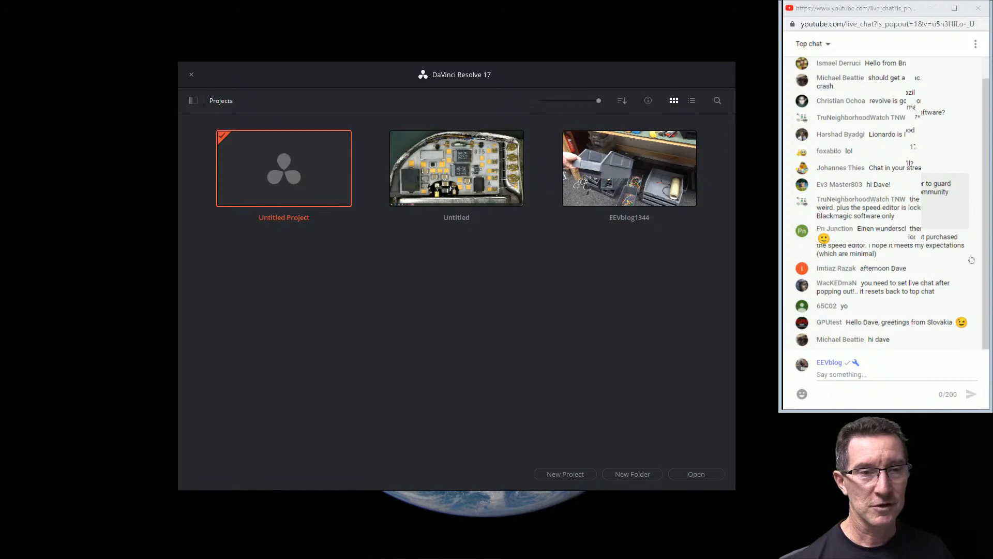
# Resize the live chat pop-out window slightly and bring its message list to the newest messages.
pyautogui.click(986, 240)
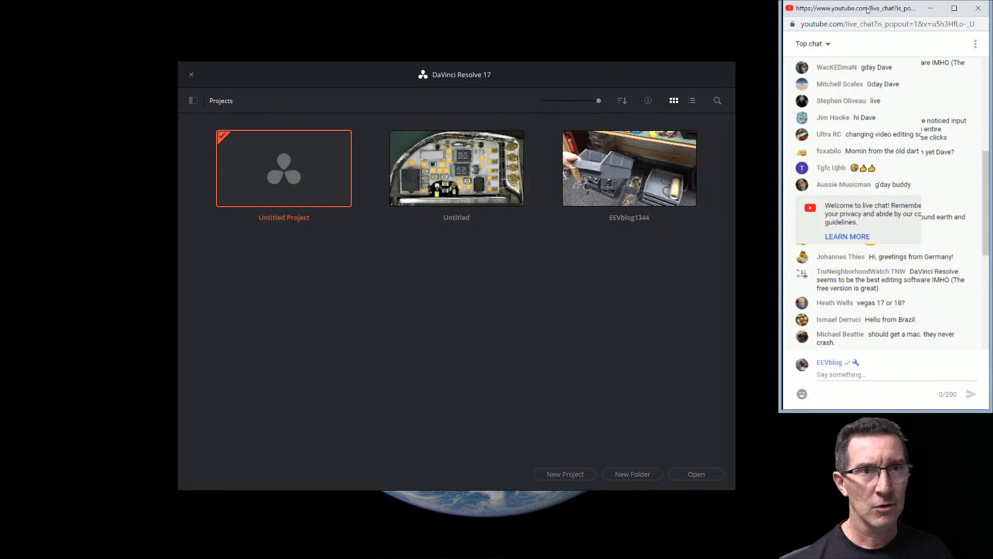
pyautogui.moveTo(867, 10); pyautogui.dragTo(992, 10)
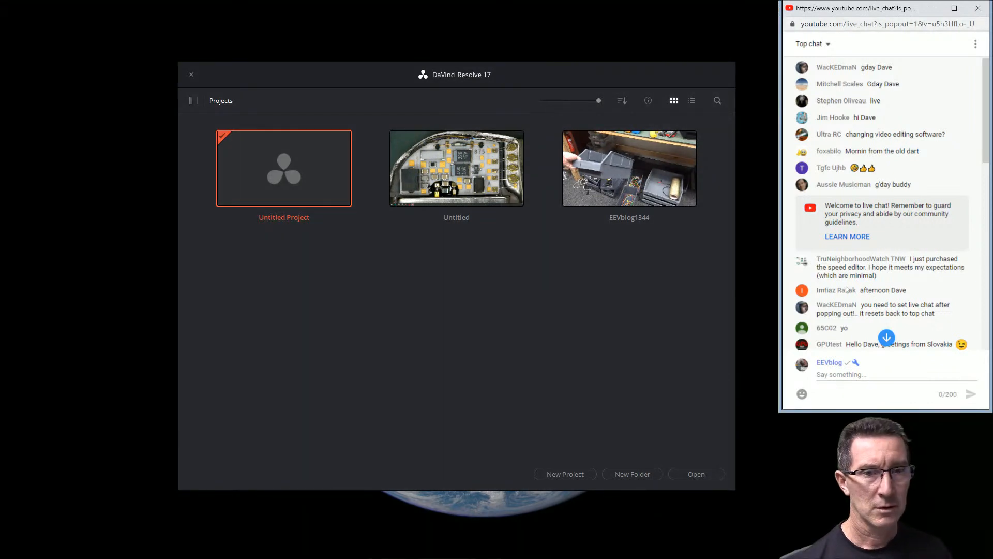
pyautogui.scroll(3, 910, 155)
pyautogui.moveTo(983, 154); pyautogui.dragTo(983, 114)
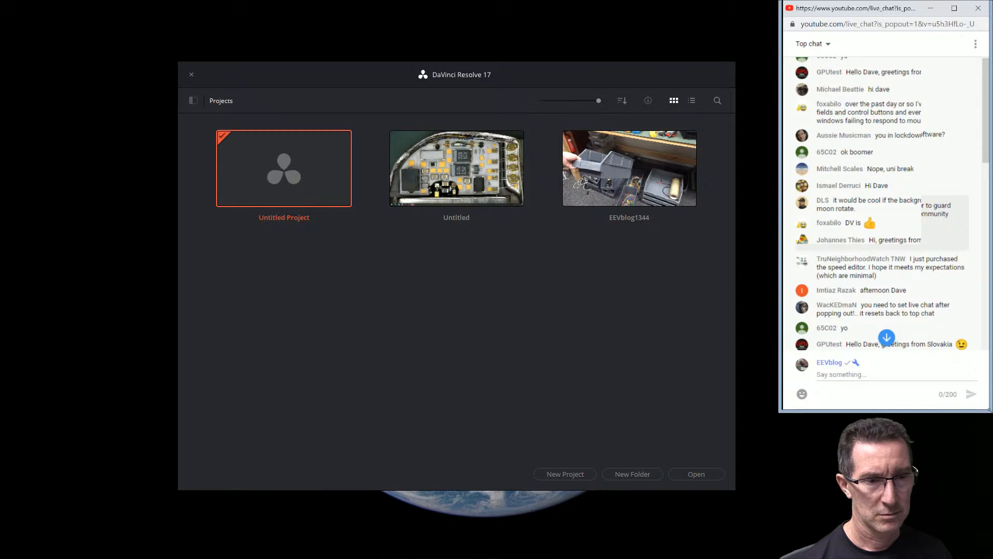
pyautogui.moveTo(990, 411); pyautogui.dragTo(989, 388)
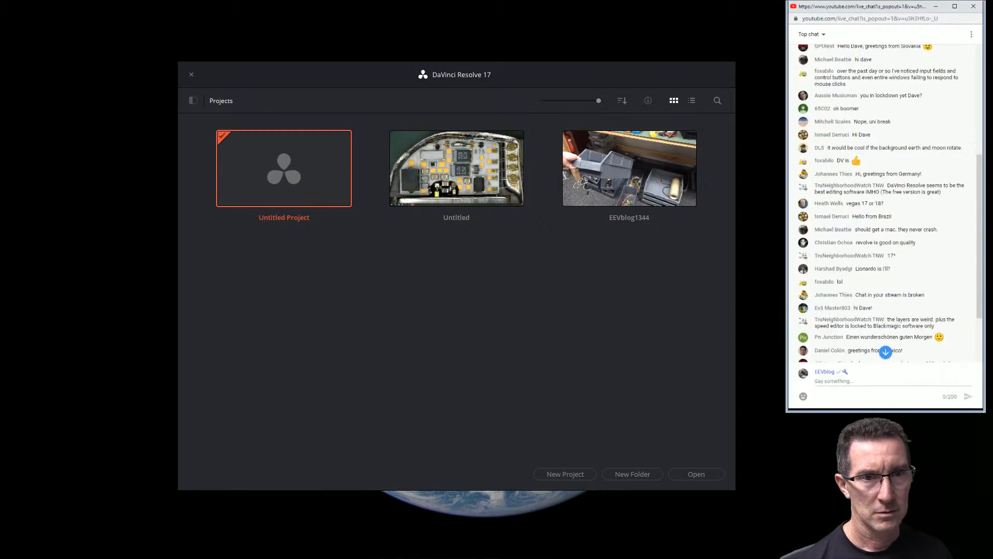
pyautogui.scroll(-5, 891, 296)
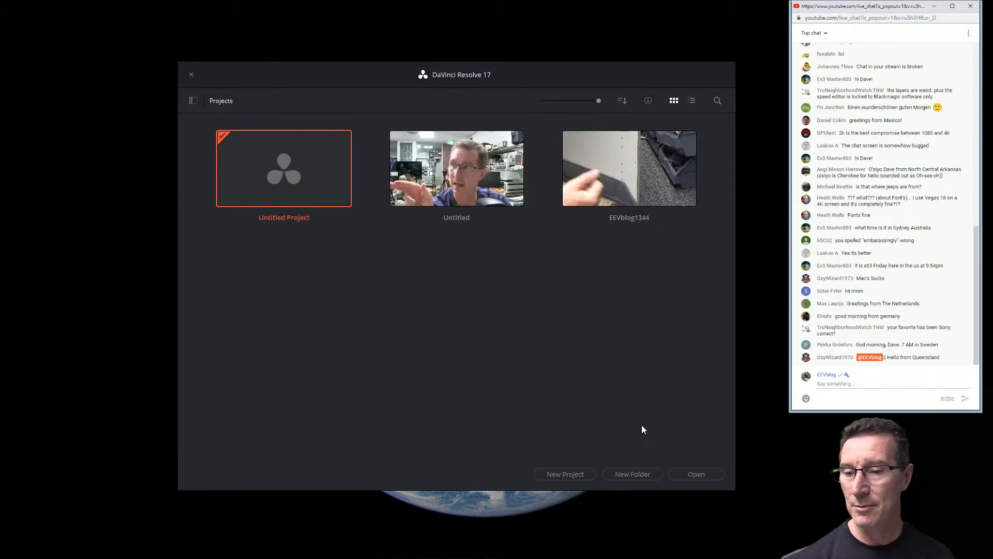
# Create a new project named Test and enlarge the Cut page's media pool area in width and height.
pyautogui.click(569, 475)
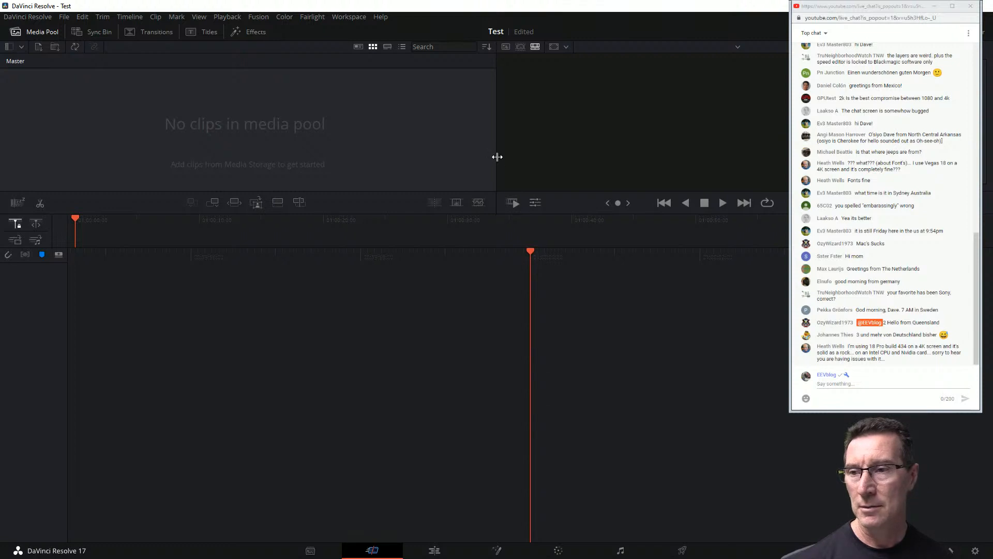
pyautogui.moveTo(497, 156); pyautogui.dragTo(382, 197)
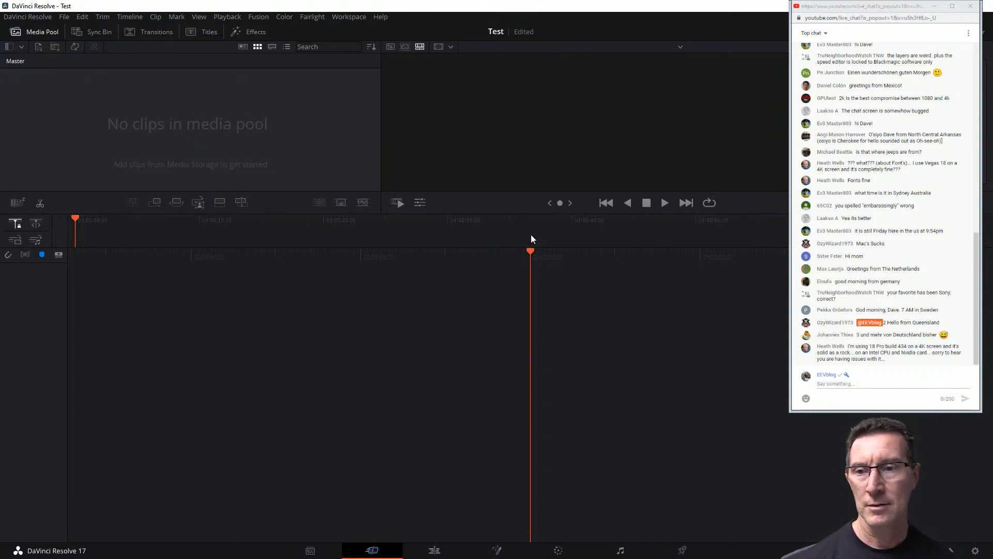
pyautogui.moveTo(382, 177); pyautogui.dragTo(567, 178)
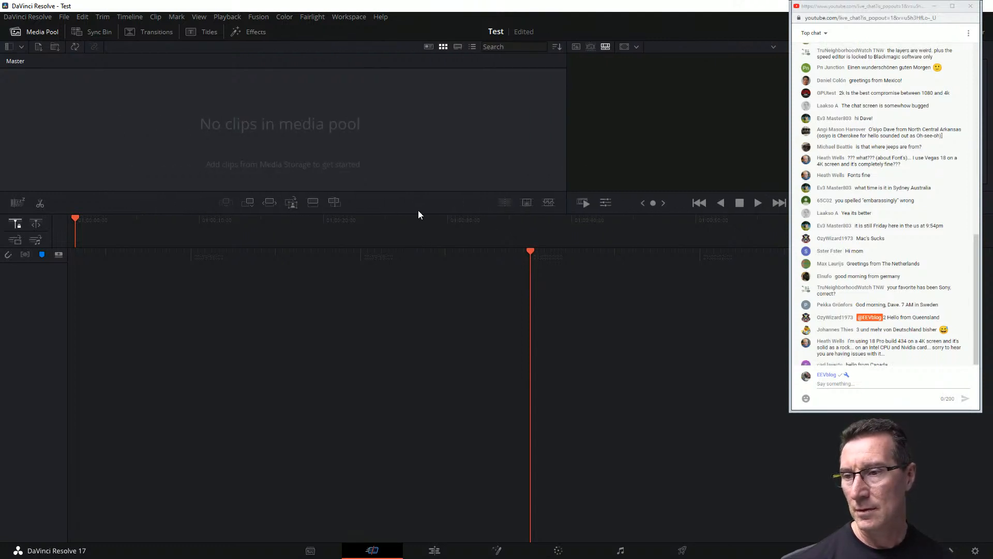
pyautogui.moveTo(418, 213); pyautogui.dragTo(428, 335)
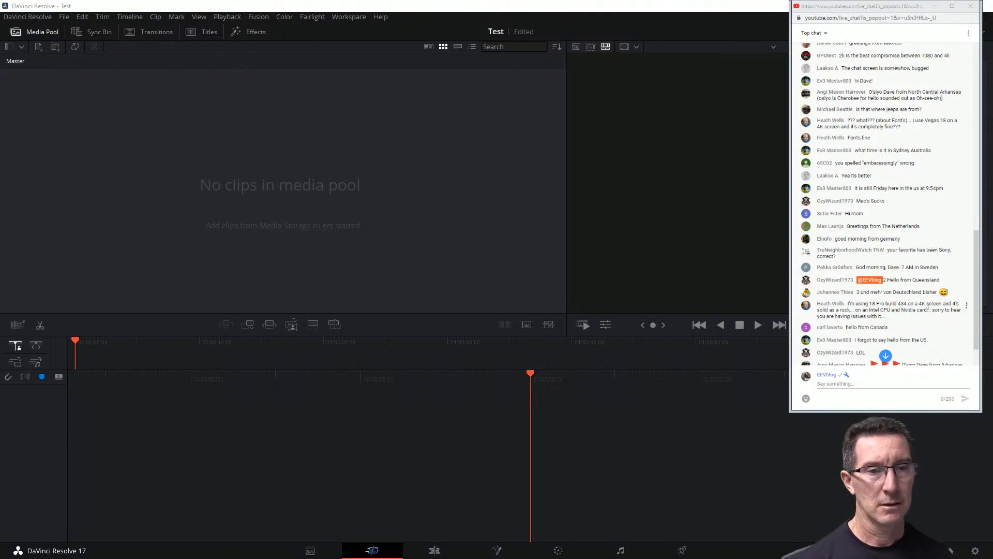
pyautogui.moveTo(976, 297); pyautogui.dragTo(978, 344)
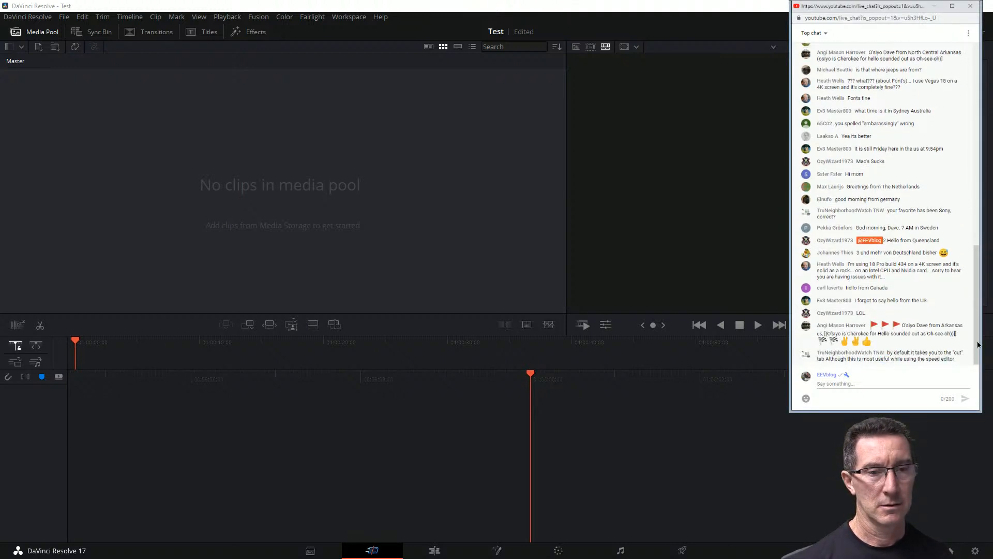
pyautogui.click(891, 384)
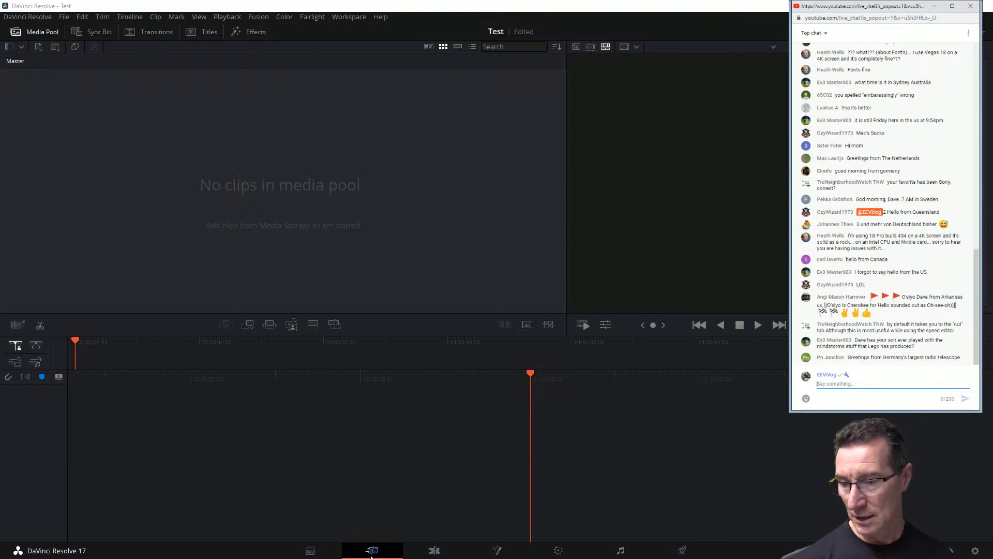
# Look through the Media, Cut, Edit, Fusion and Deliver pages and return to the Cut page.
pyautogui.click(308, 549)
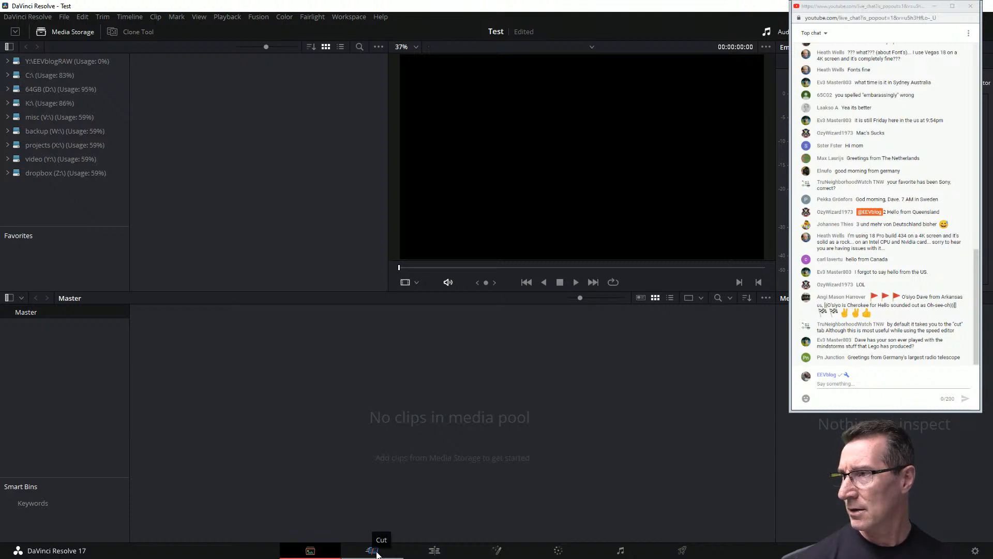
pyautogui.click(376, 552)
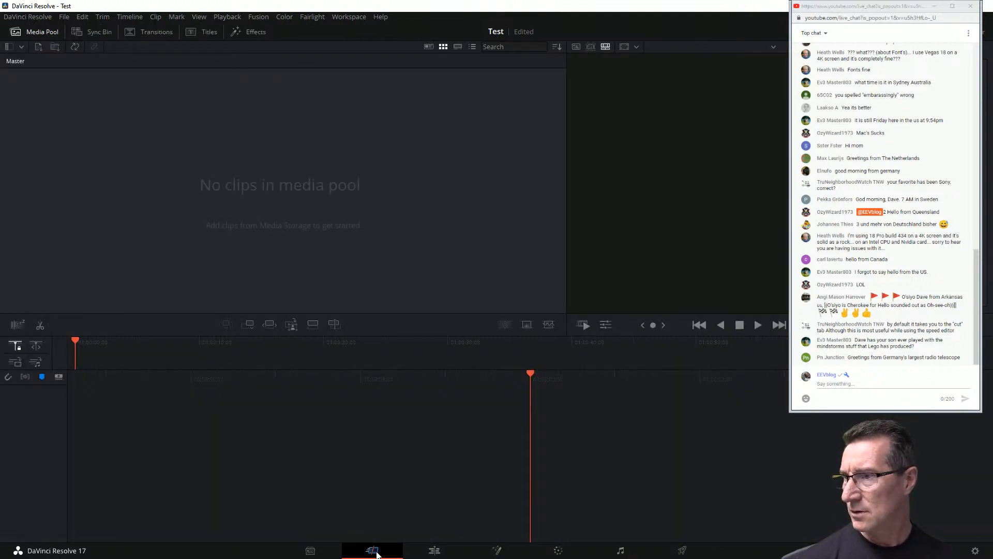
pyautogui.click(436, 551)
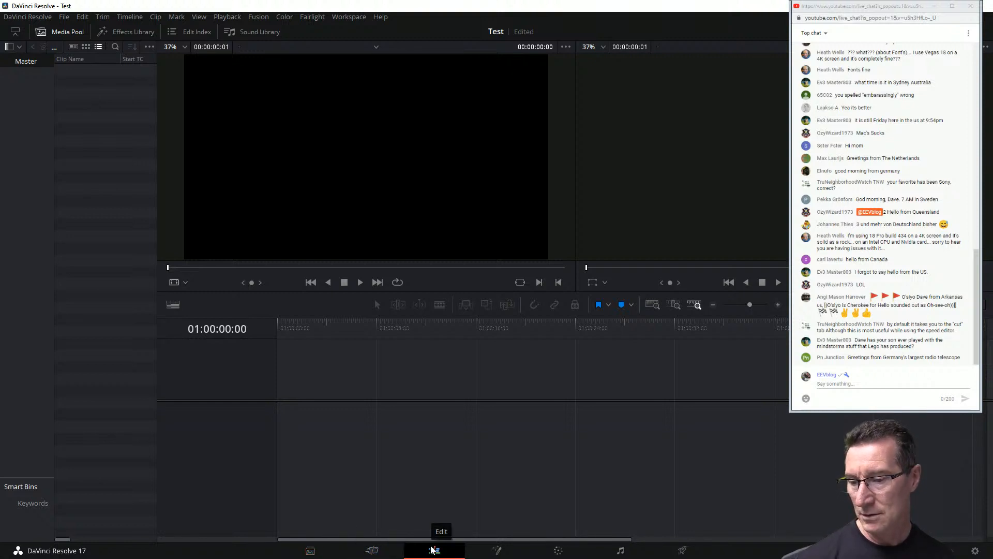
pyautogui.click(505, 551)
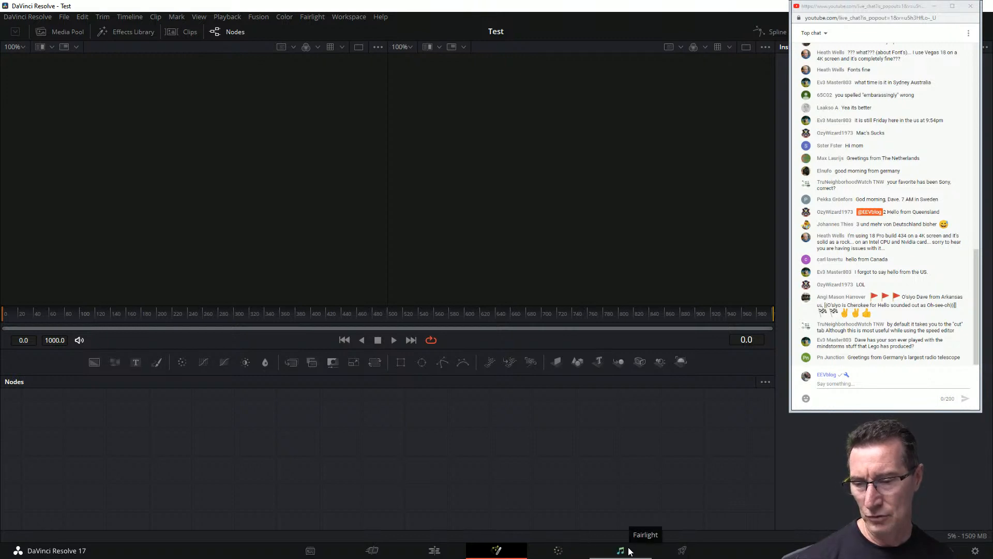
pyautogui.click(691, 555)
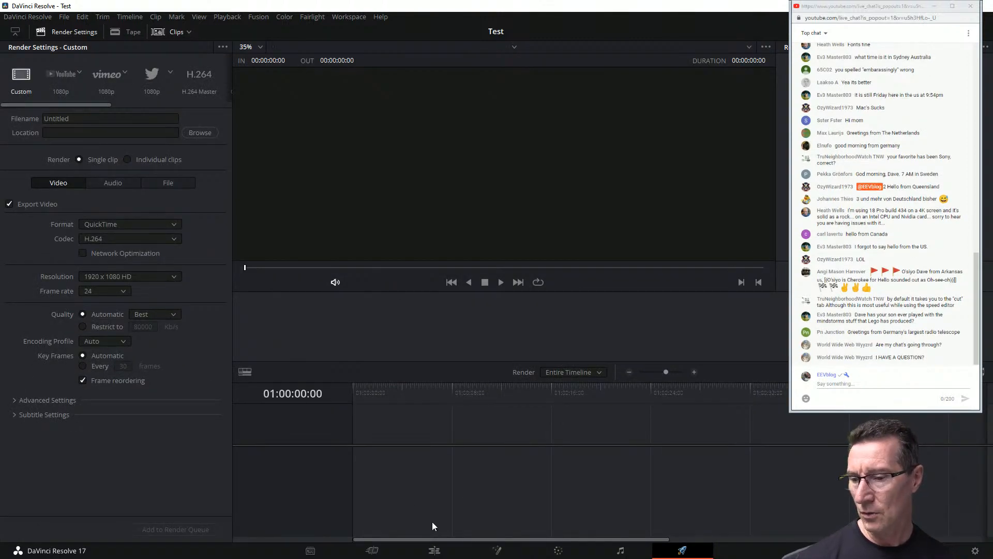
pyautogui.click(381, 550)
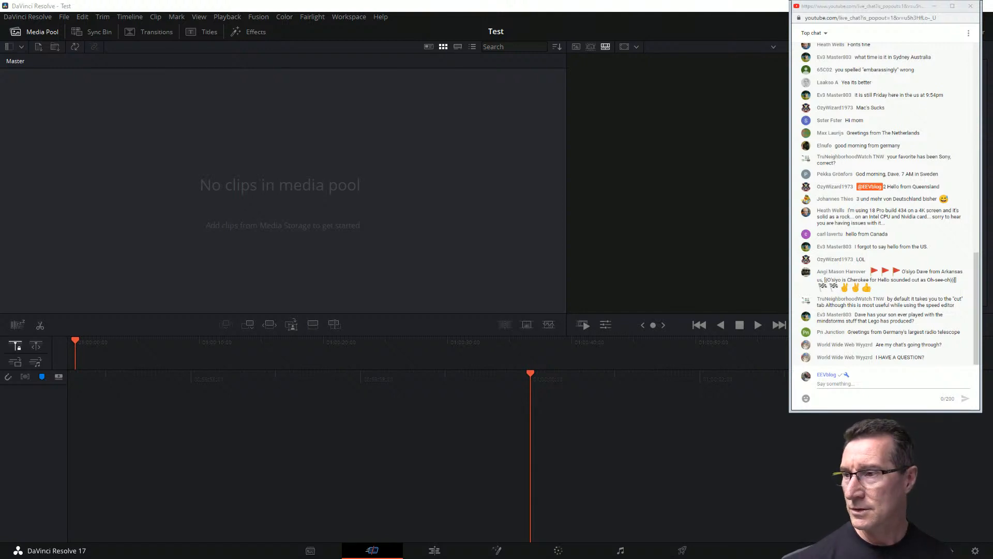
# Import the clip C0020.MP4 into the empty media pool and change the project frame rate to match it.
pyautogui.moveTo(342, 283); pyautogui.dragTo(247, 180)
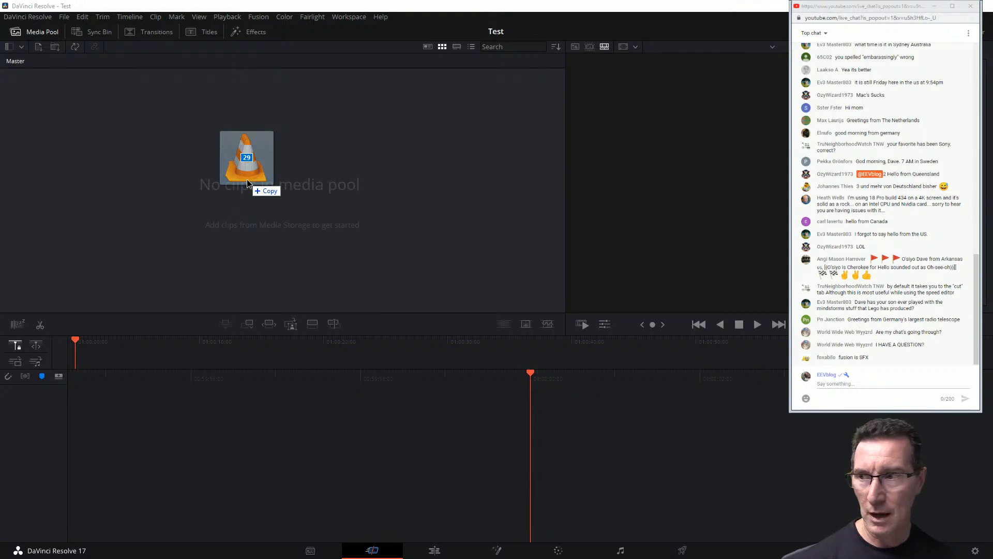
pyautogui.moveTo(248, 182); pyautogui.dragTo(303, 193)
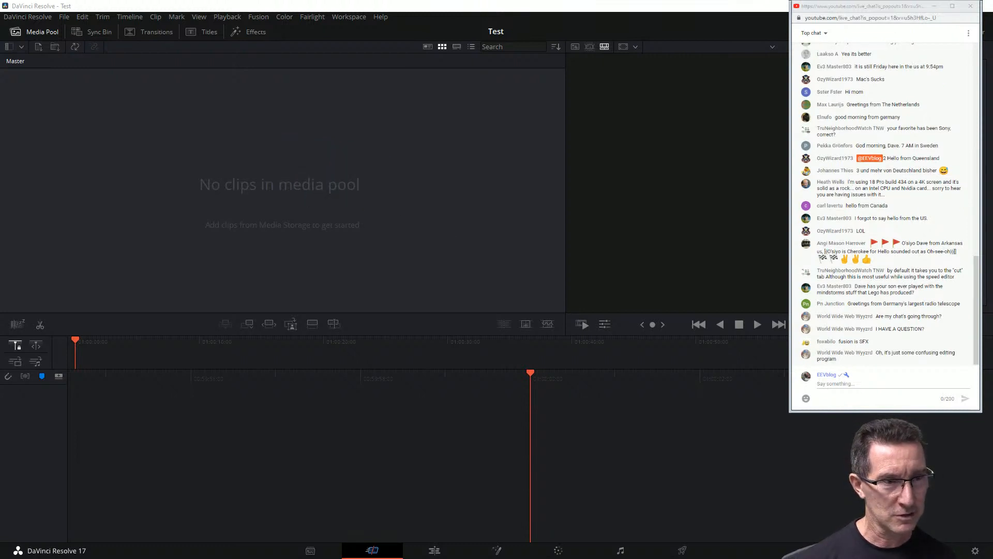
pyautogui.moveTo(113, 192); pyautogui.dragTo(298, 176)
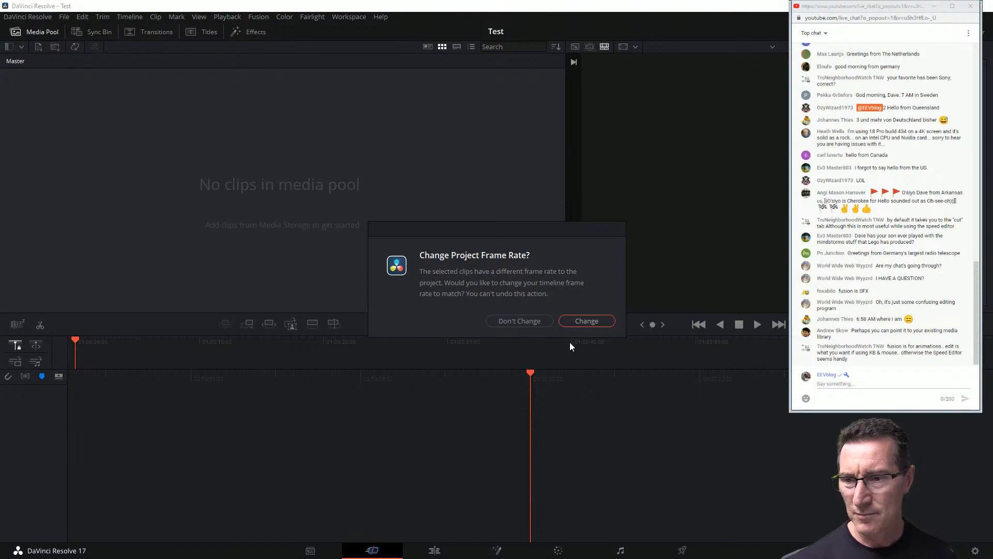
pyautogui.click(583, 320)
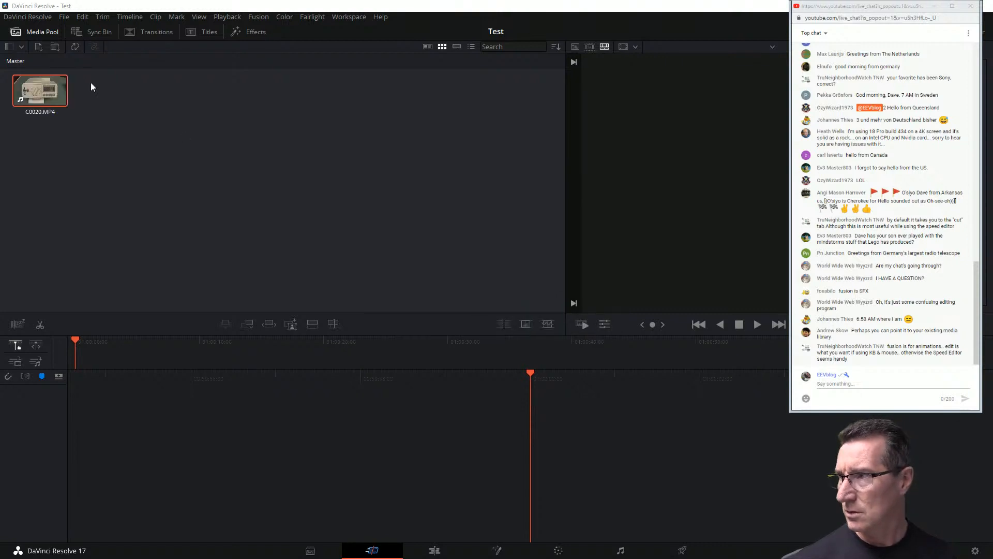
# Open the file location of C0020.MP4, and remove the clip from the media pool.
pyautogui.rightClick(46, 96)
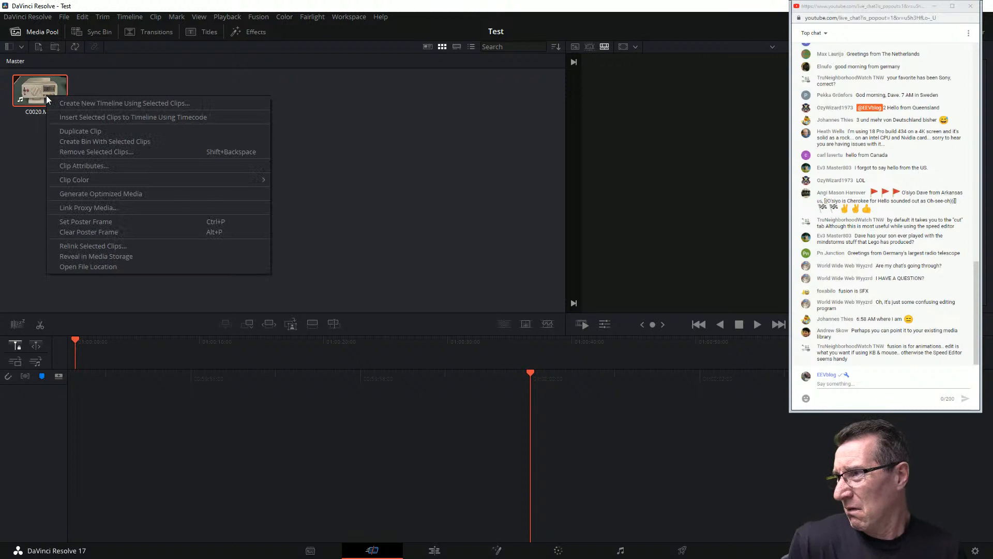
pyautogui.click(114, 266)
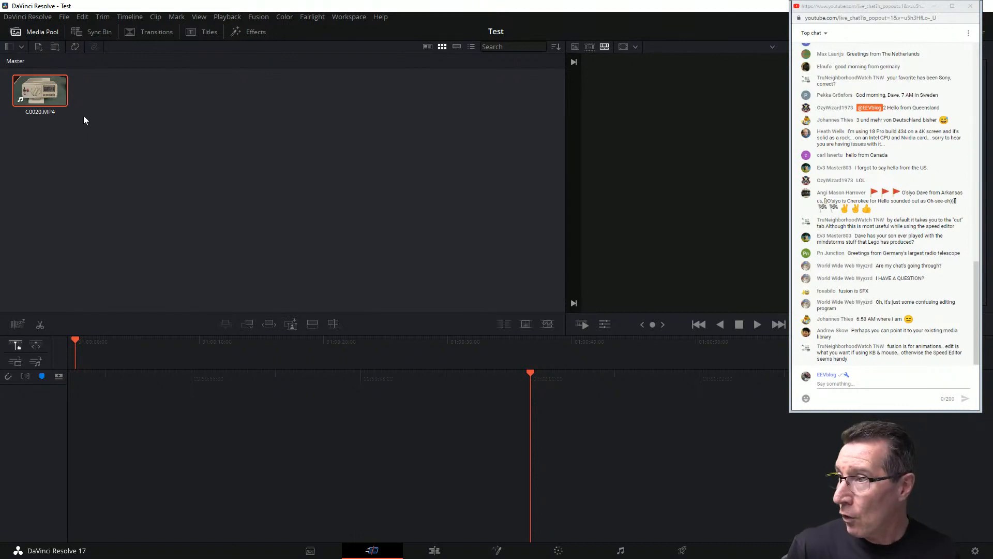
pyautogui.moveTo(51, 108)
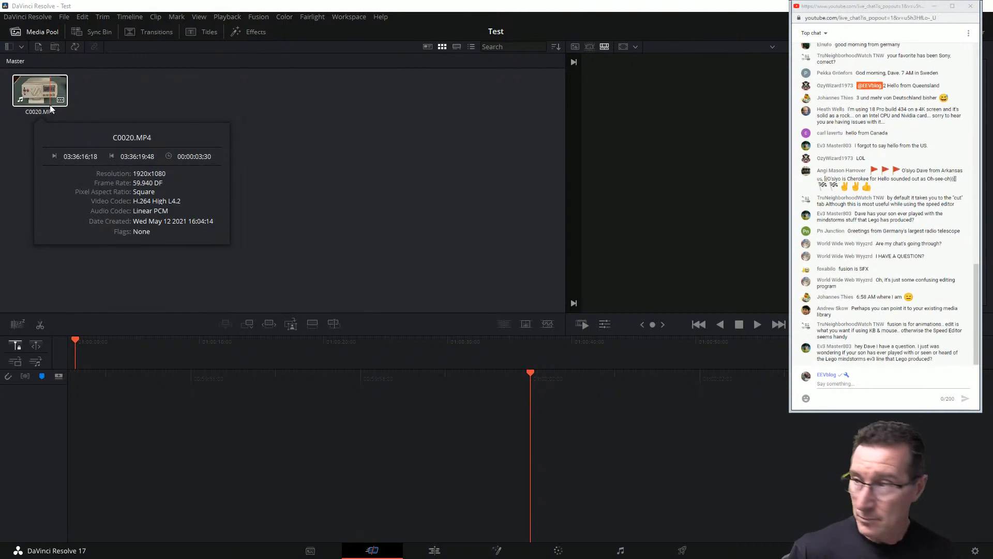
pyautogui.click(57, 93)
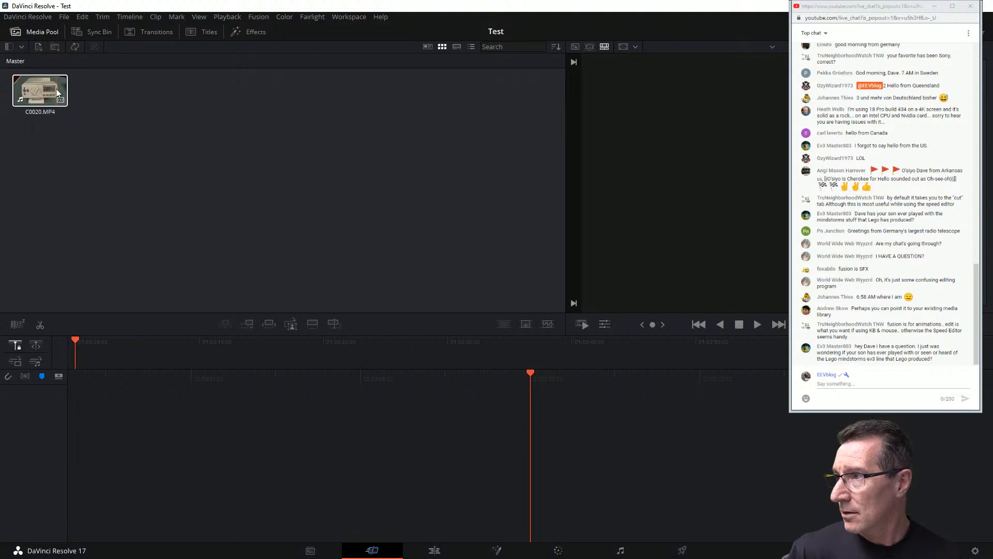
pyautogui.press('Delete')
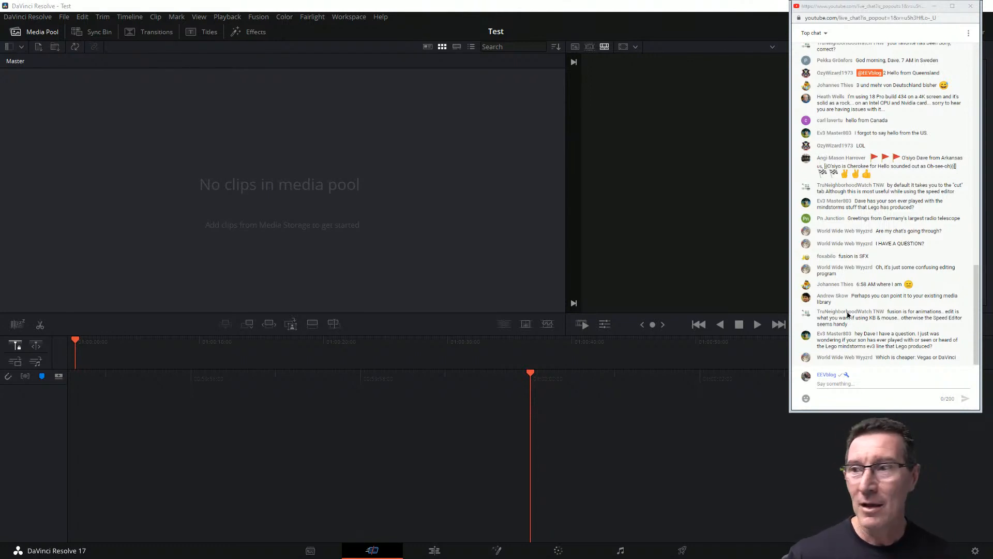
# Import the clips from C0020.MP4 to C0049.MP4 into the media pool and place them all on a new timeline.
pyautogui.moveTo(248, 95); pyautogui.dragTo(251, 159)
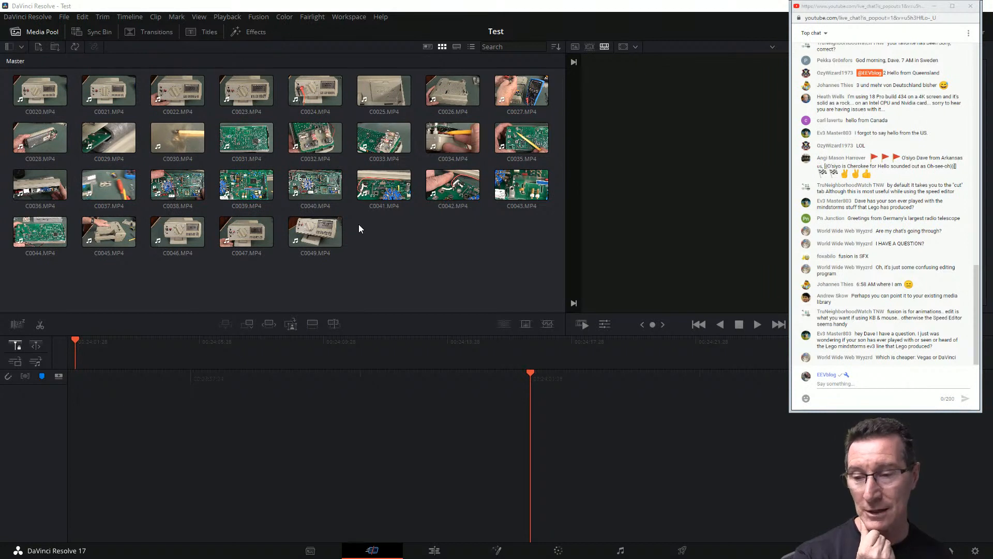
pyautogui.click(344, 229)
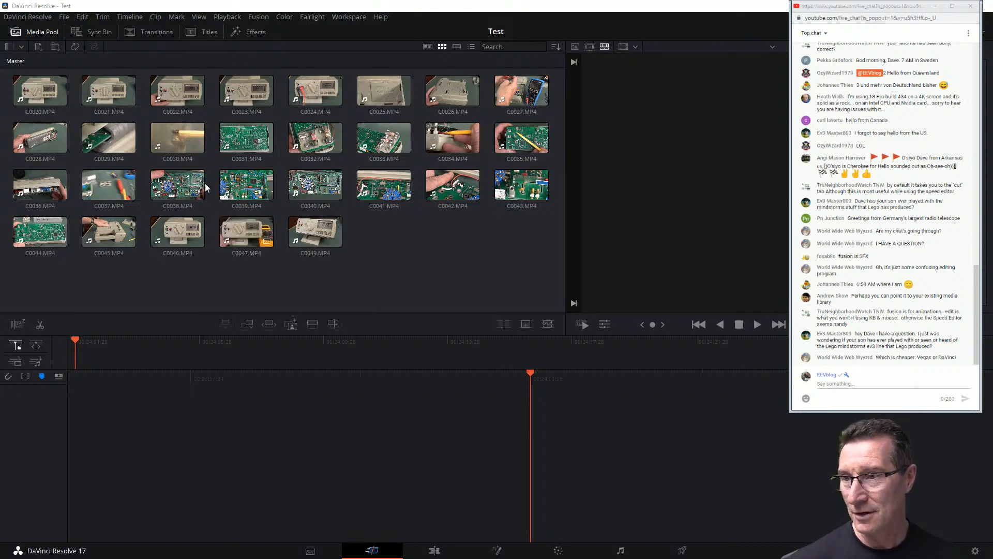
pyautogui.click(42, 97)
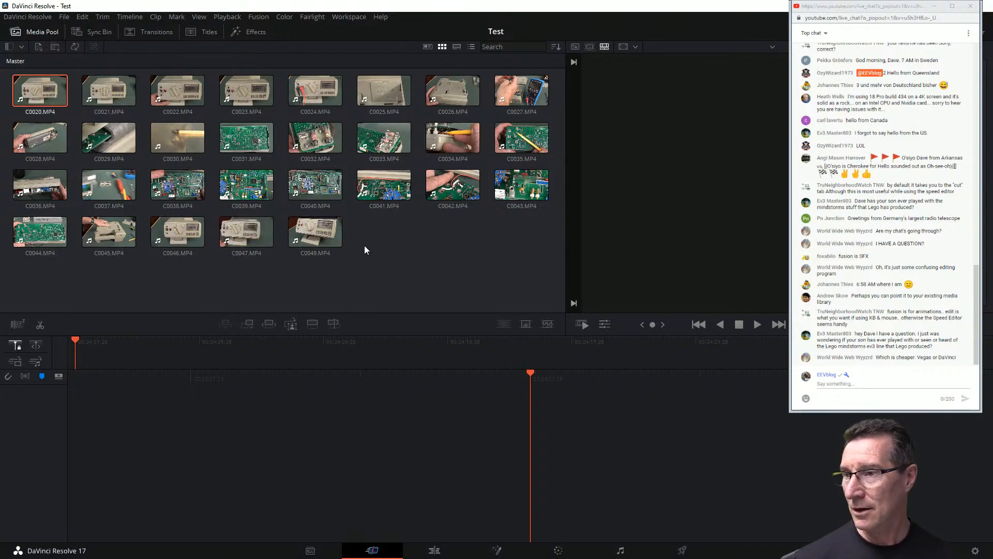
pyautogui.keyDown('shift'); pyautogui.click(306, 231); pyautogui.keyUp('shift')
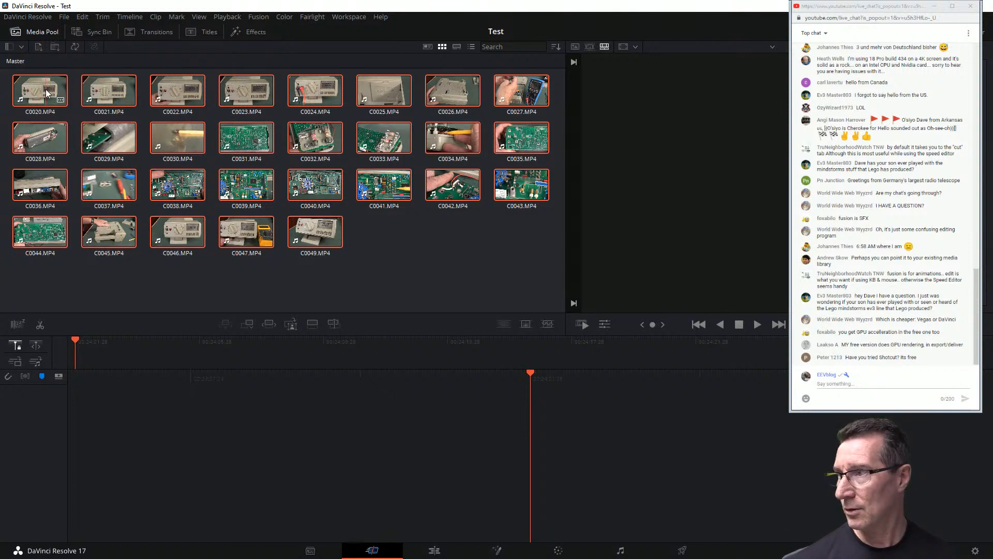
pyautogui.moveTo(45, 89); pyautogui.dragTo(84, 365)
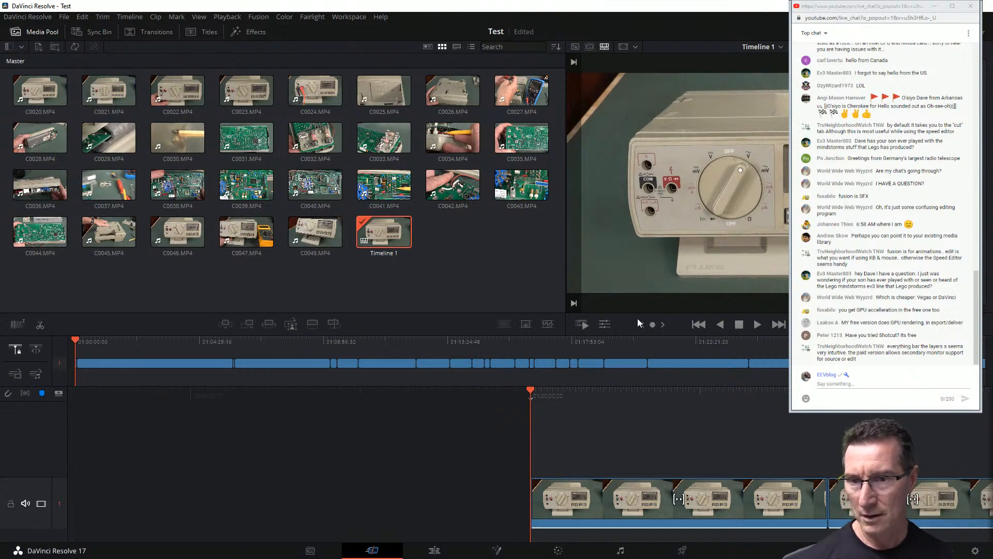
# Play the new timeline from its start and stop playback partway through the footage.
pyautogui.click(756, 325)
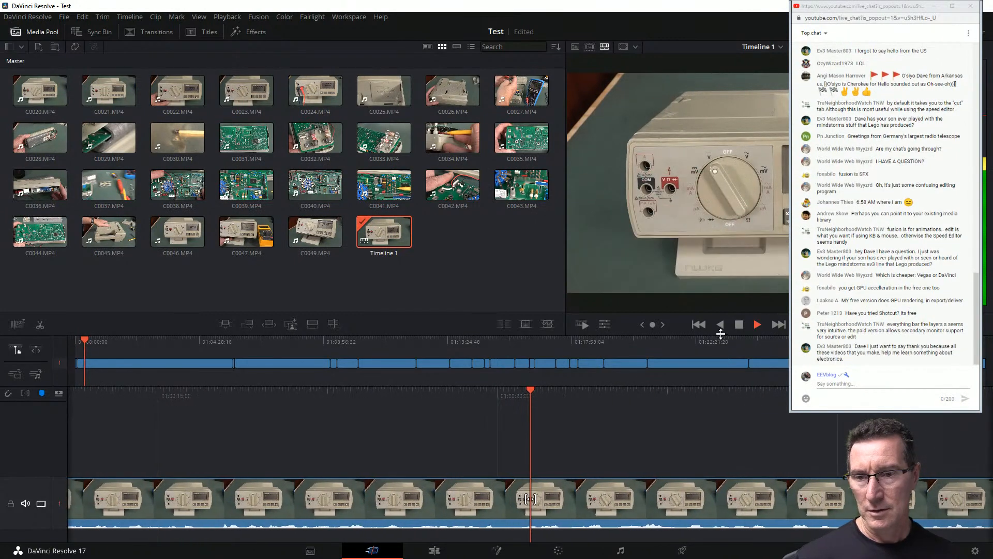
pyautogui.click(739, 325)
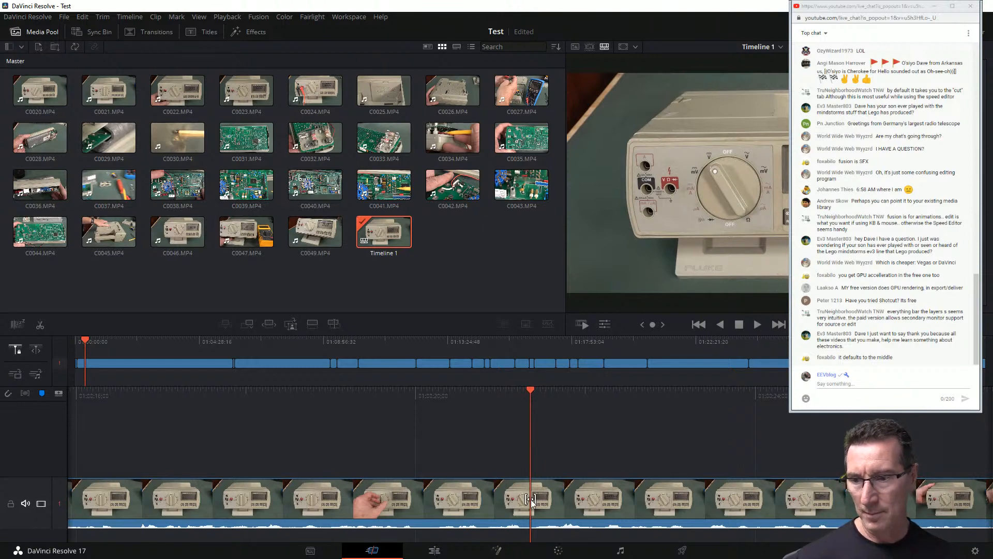
# Scrub through the opening footage of Timeline 1 to review the multimeter shots.
pyautogui.moveTo(631, 391); pyautogui.dragTo(635, 393)
pyautogui.moveTo(699, 415); pyautogui.dragTo(532, 431)
pyautogui.moveTo(485, 394)
pyautogui.mouseDown()
pyautogui.moveTo(297, 404)
pyautogui.moveTo(325, 413)
pyautogui.moveTo(725, 372)
pyautogui.mouseUp()
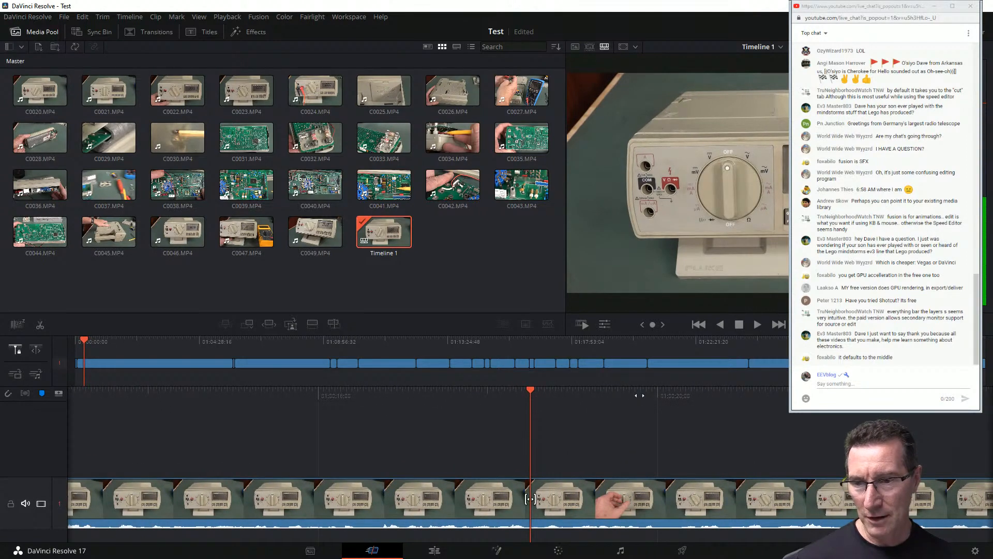
pyautogui.moveTo(639, 396); pyautogui.dragTo(577, 405)
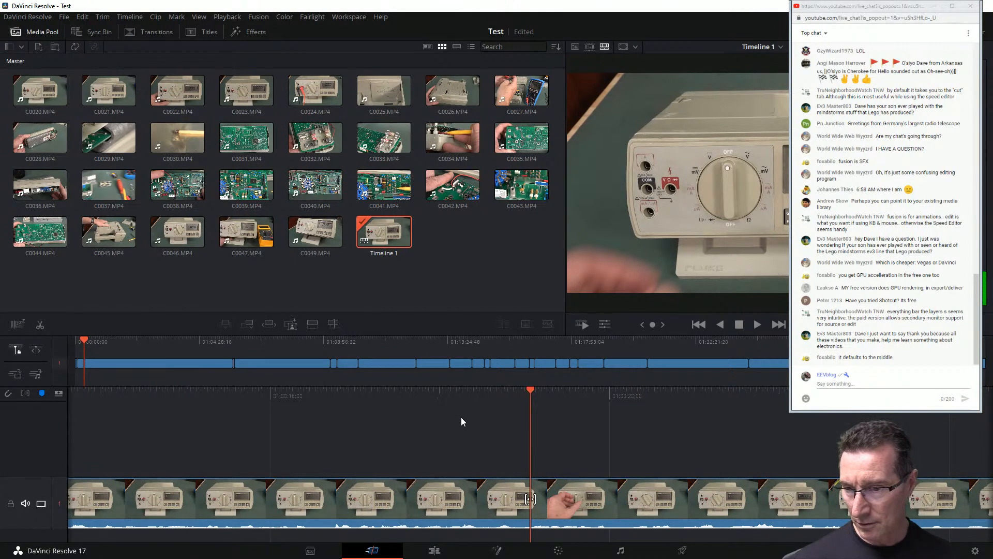
pyautogui.scroll(-3, 461, 418)
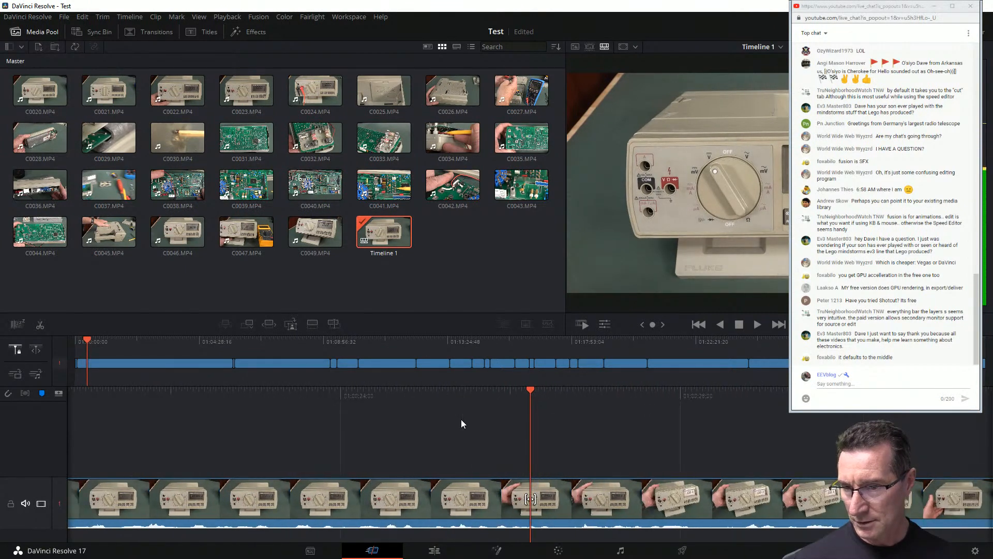
pyautogui.scroll(-10, 462, 421)
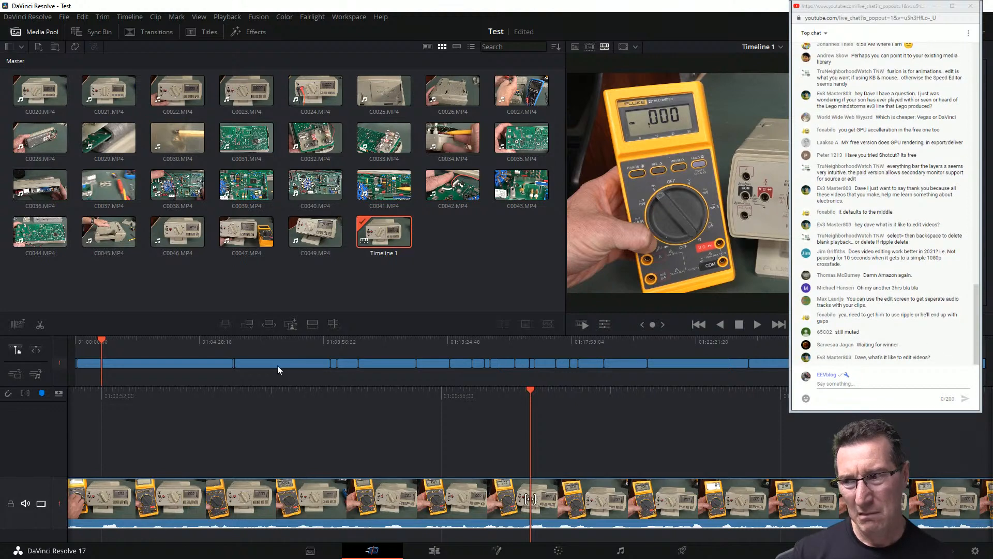
# Add several consecutive close-up clips of the footage on video track 2 with the Close Up edit.
pyautogui.click(290, 325)
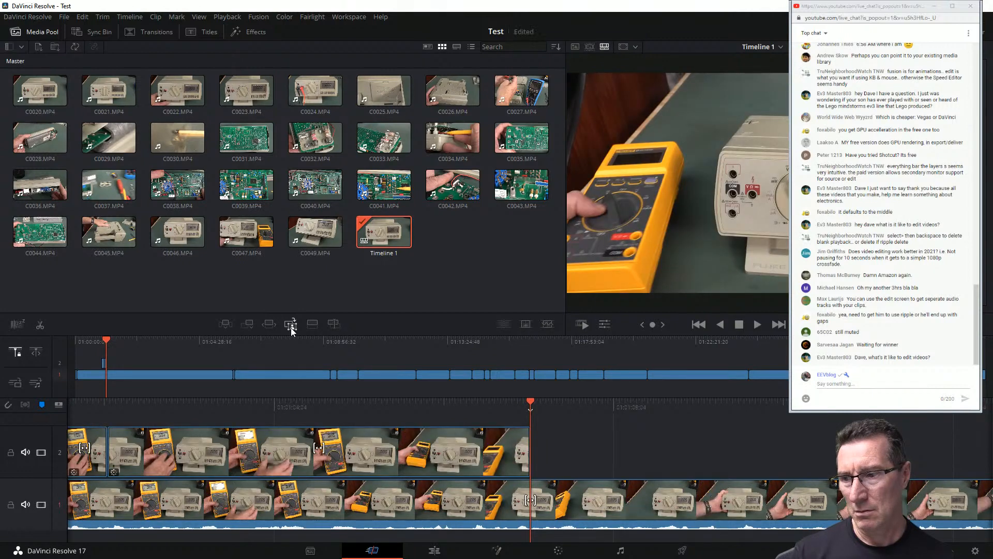
pyautogui.click(291, 325)
pyautogui.click(291, 325)
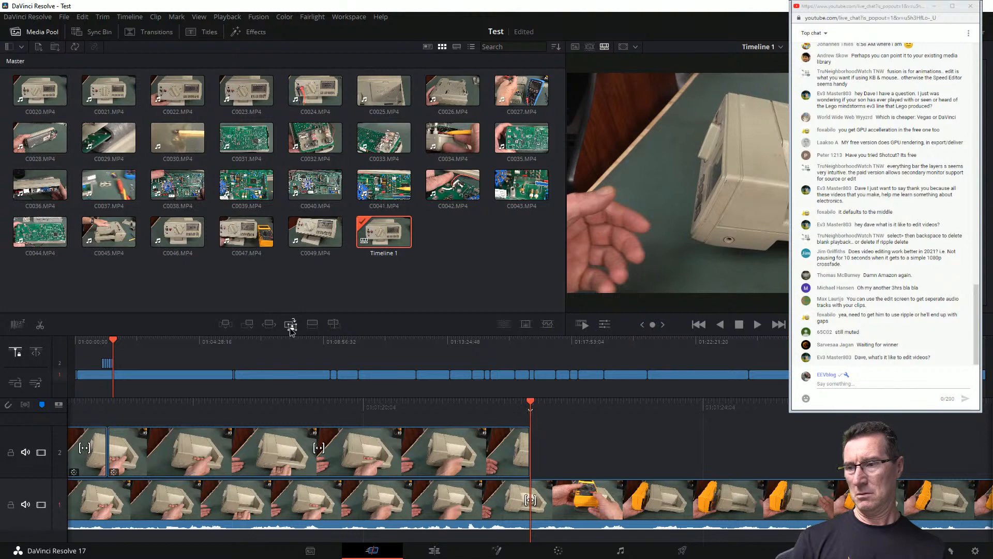
pyautogui.click(289, 326)
pyautogui.click(290, 327)
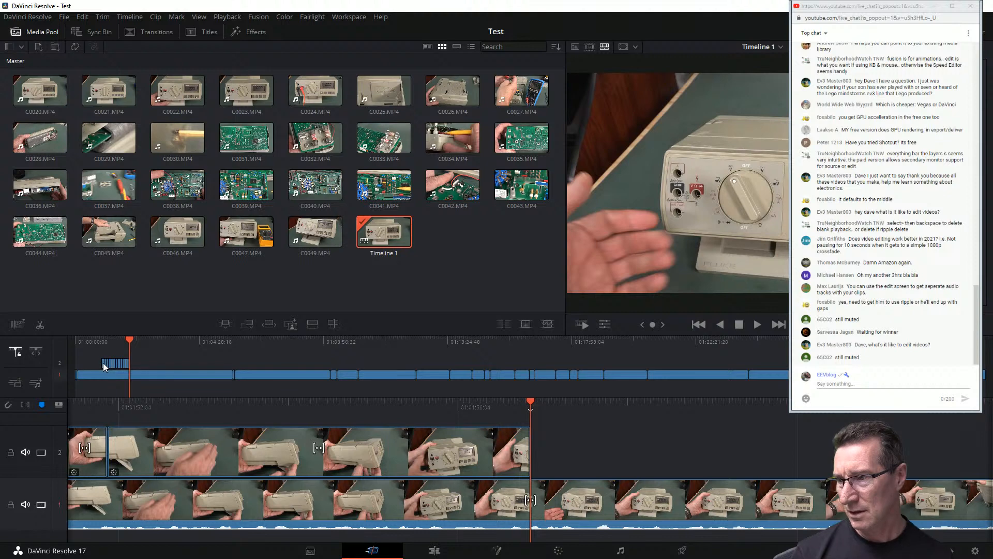
# Delete the close-up clips from video track 2.
pyautogui.click(129, 365)
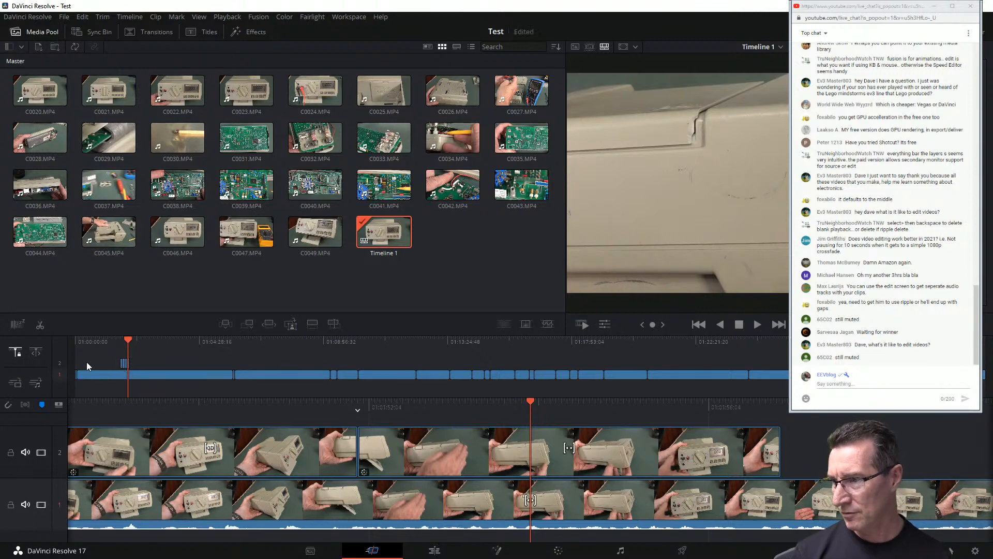
pyautogui.moveTo(118, 352); pyautogui.dragTo(131, 366)
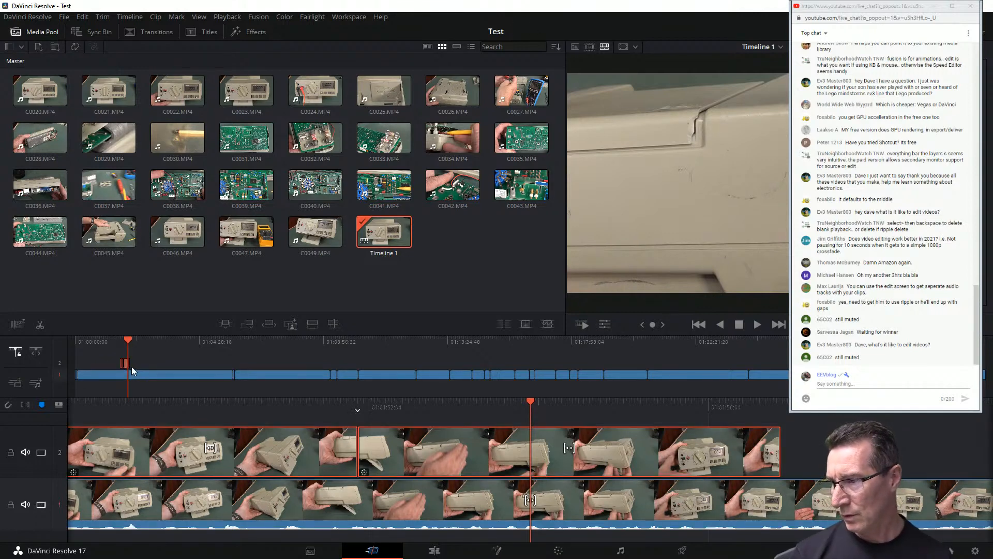
pyautogui.press('BackSpace')
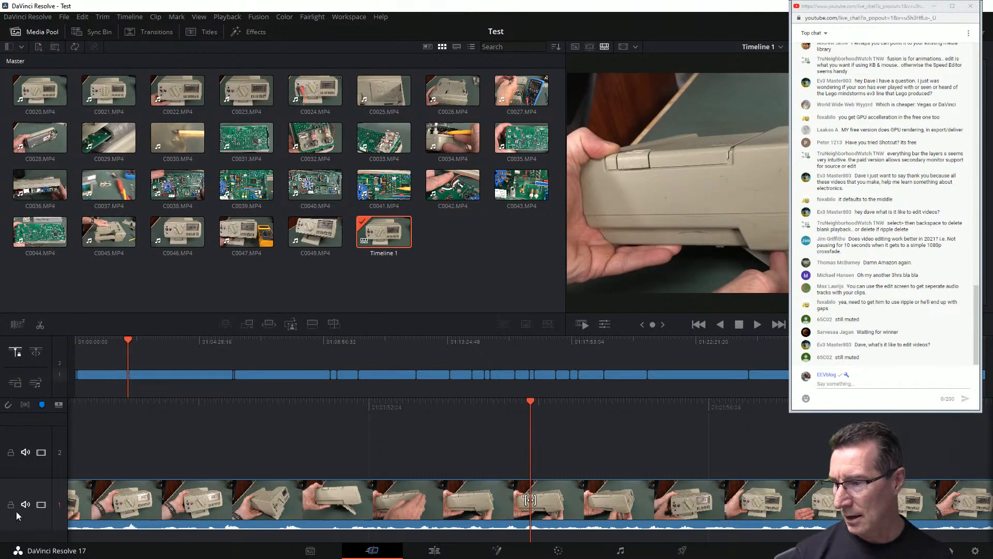
# Check the context options of the clip on track 1 for a way to enlarge its audio waveform.
pyautogui.click(94, 527)
pyautogui.rightClick(94, 526)
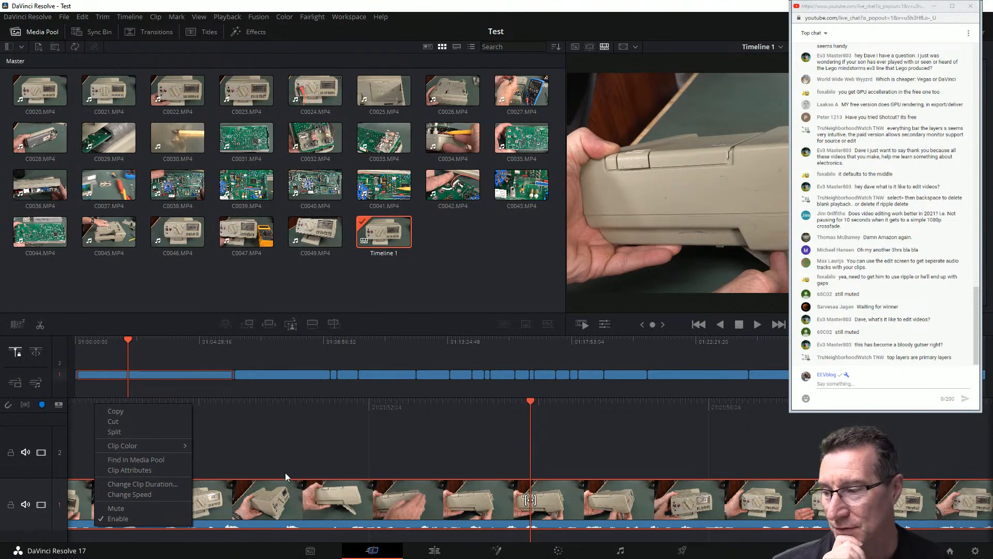
pyautogui.click(318, 460)
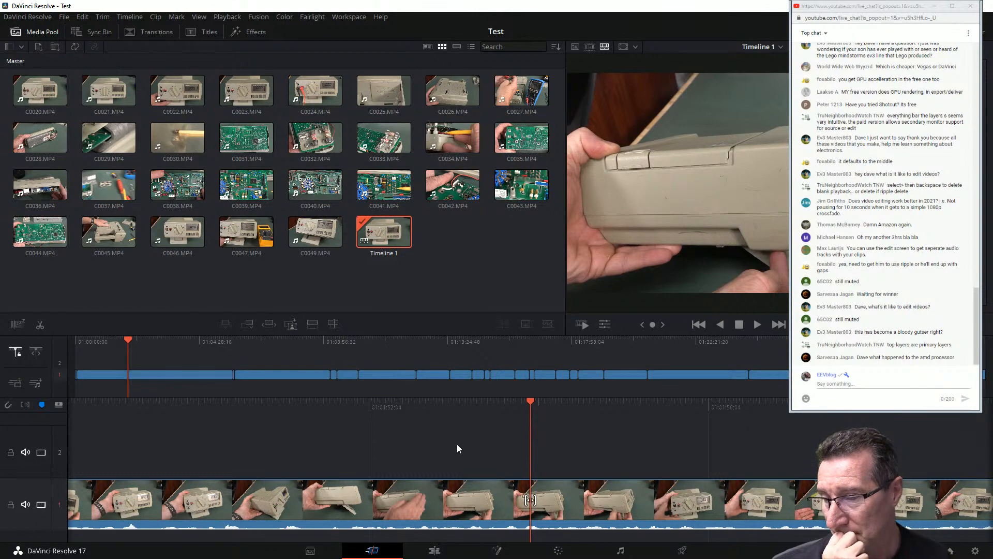
pyautogui.rightClick(473, 524)
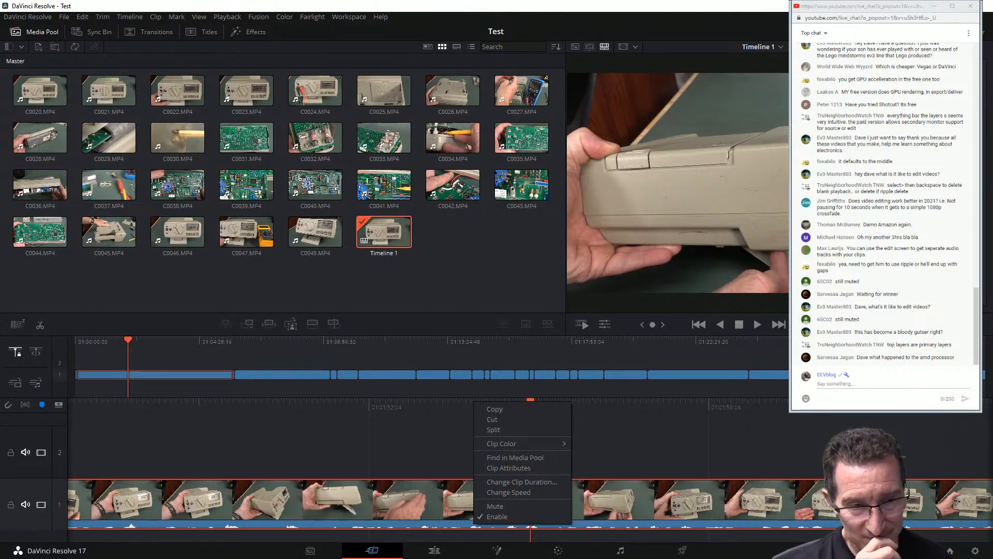
pyautogui.press('Escape')
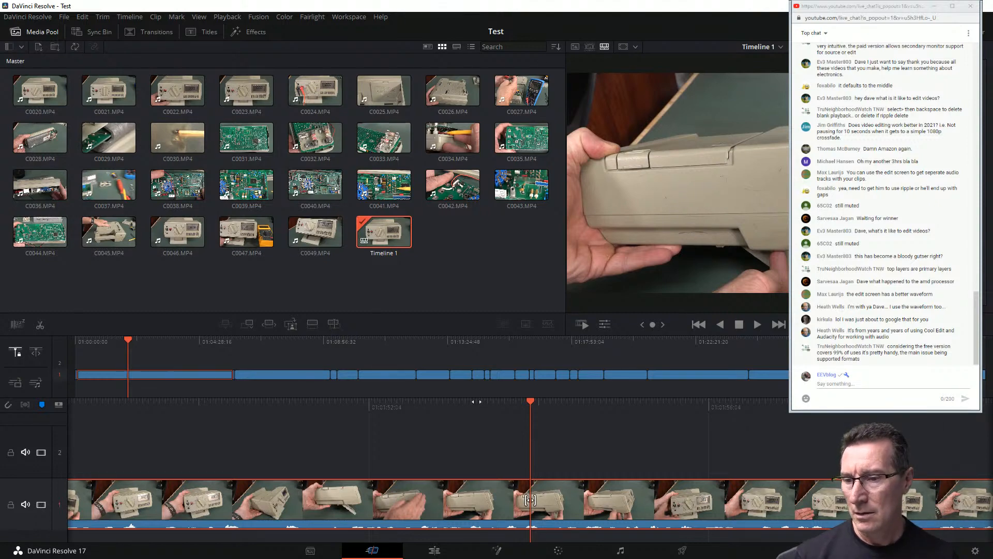
pyautogui.moveTo(427, 401)
pyautogui.mouseDown()
pyautogui.moveTo(510, 403)
pyautogui.moveTo(425, 404)
pyautogui.mouseUp()
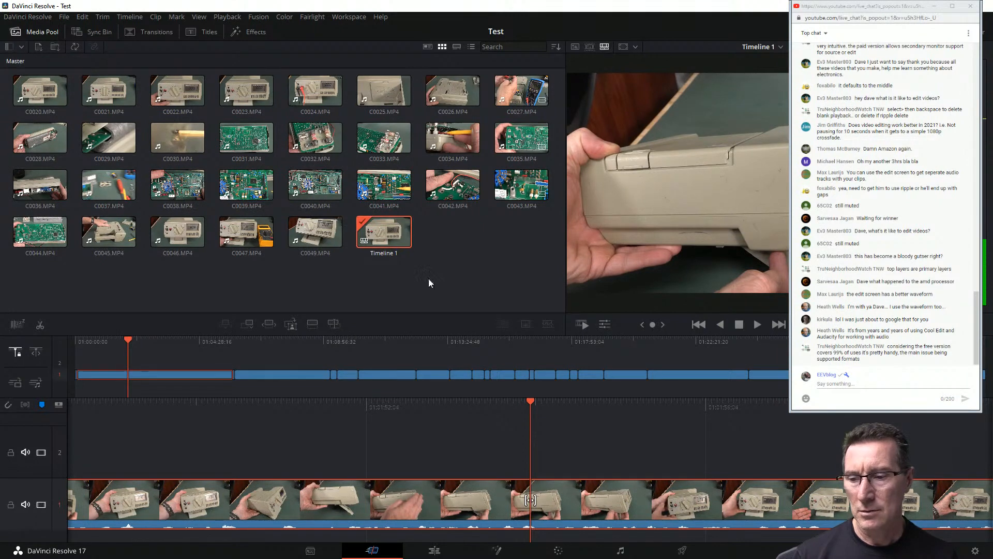
pyautogui.rightClick(436, 525)
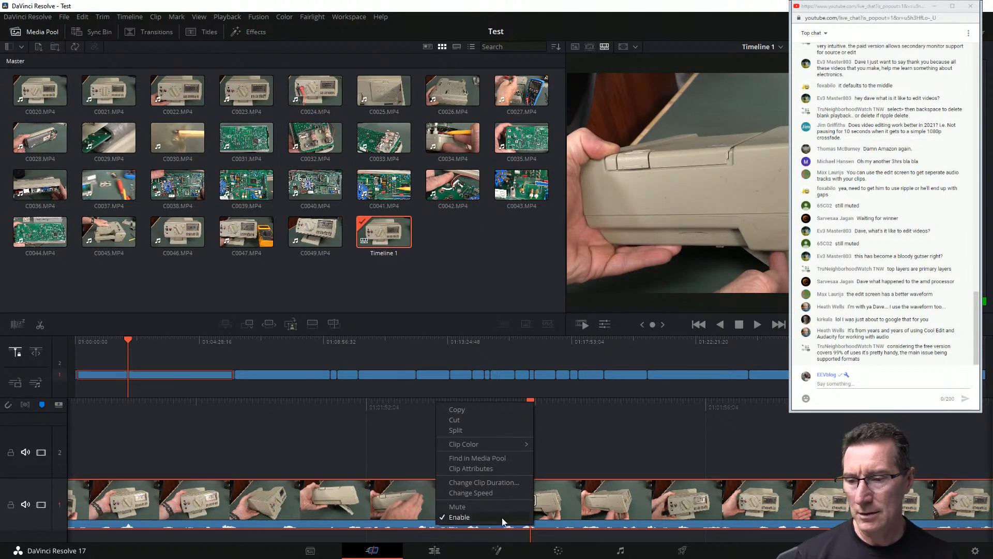
pyautogui.click(530, 500)
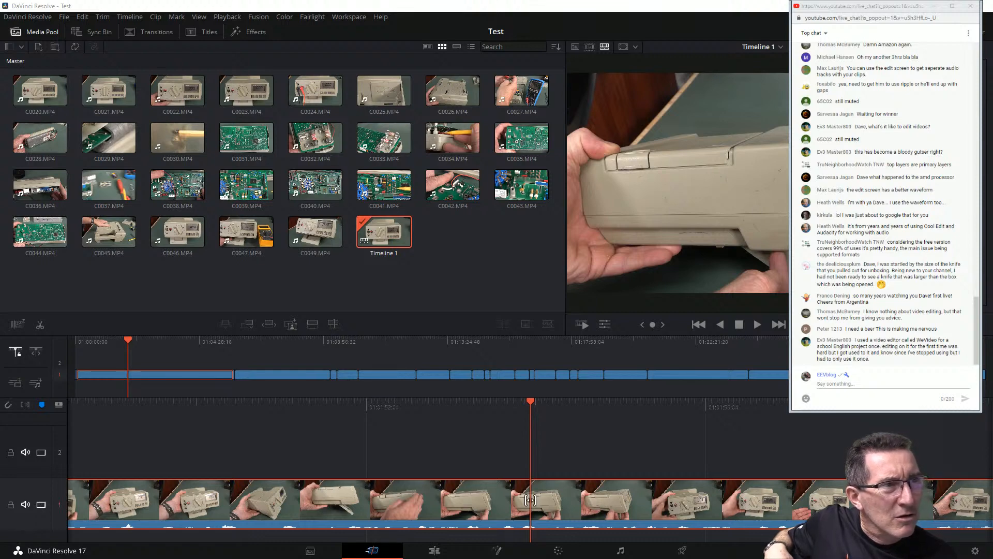
# Switch to the browser, replay the YouTube video on fixing missing audio waveforms from about 0:05, and move the browser out of the way.
pyautogui.hotkey('alt', 'Tab')
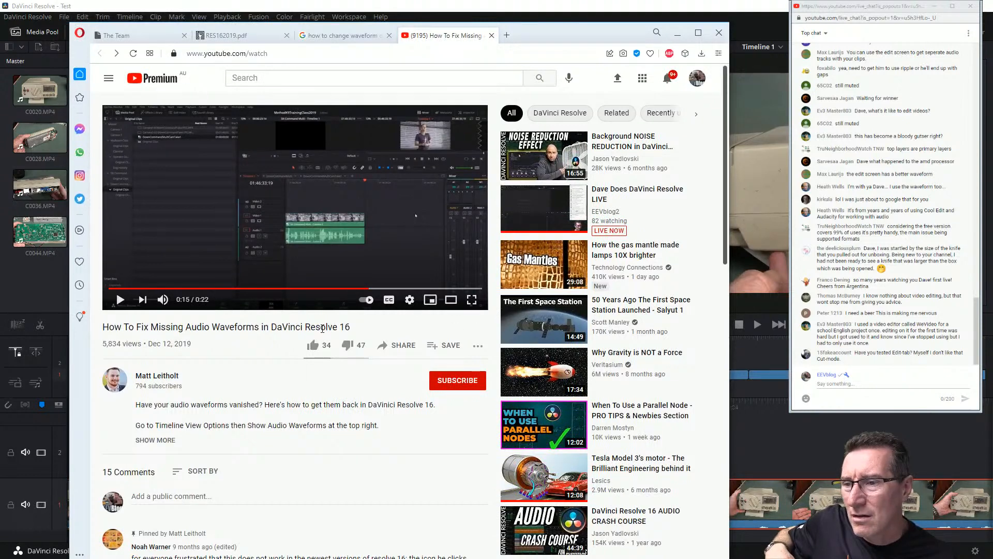
pyautogui.click(120, 299)
pyautogui.click(196, 289)
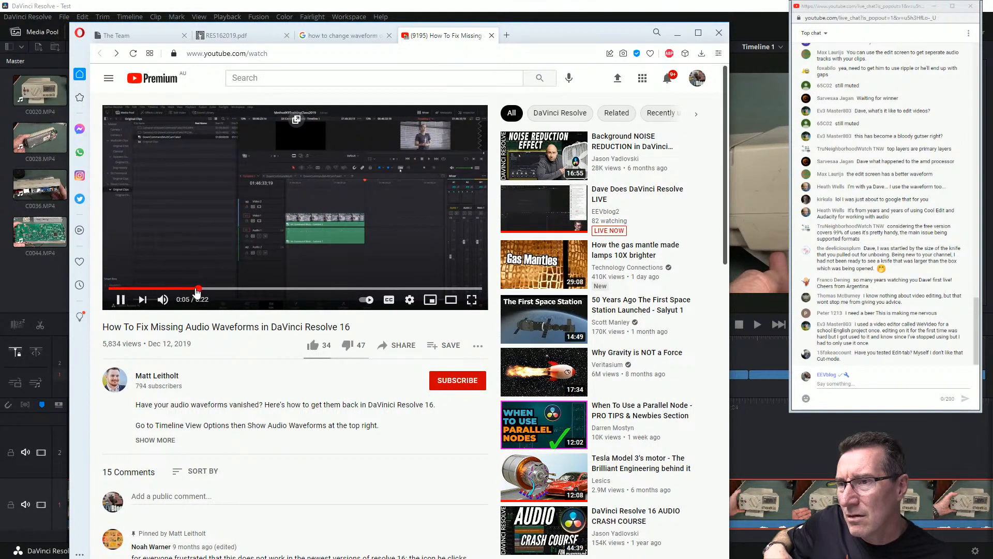
pyautogui.click(190, 288)
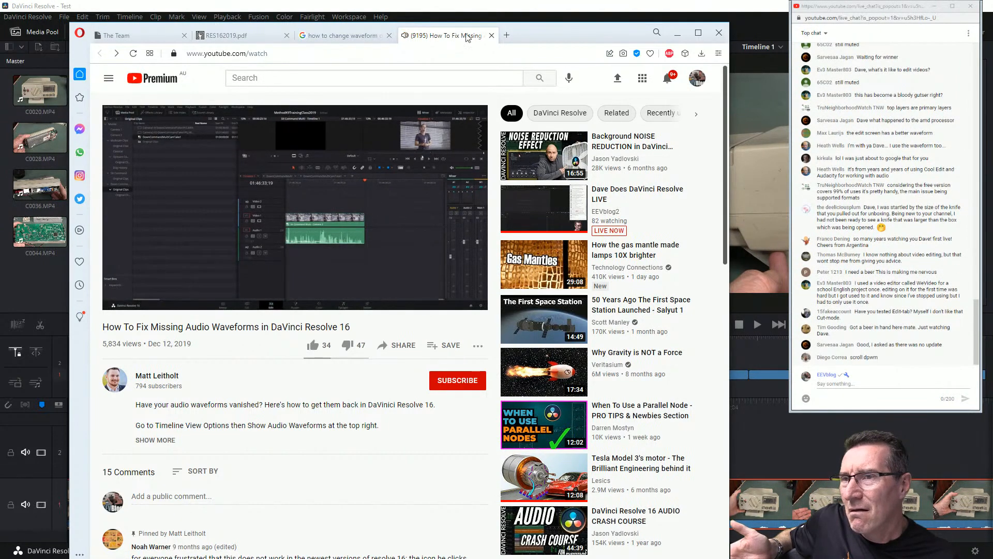
pyautogui.moveTo(538, 34); pyautogui.dragTo(992, 39)
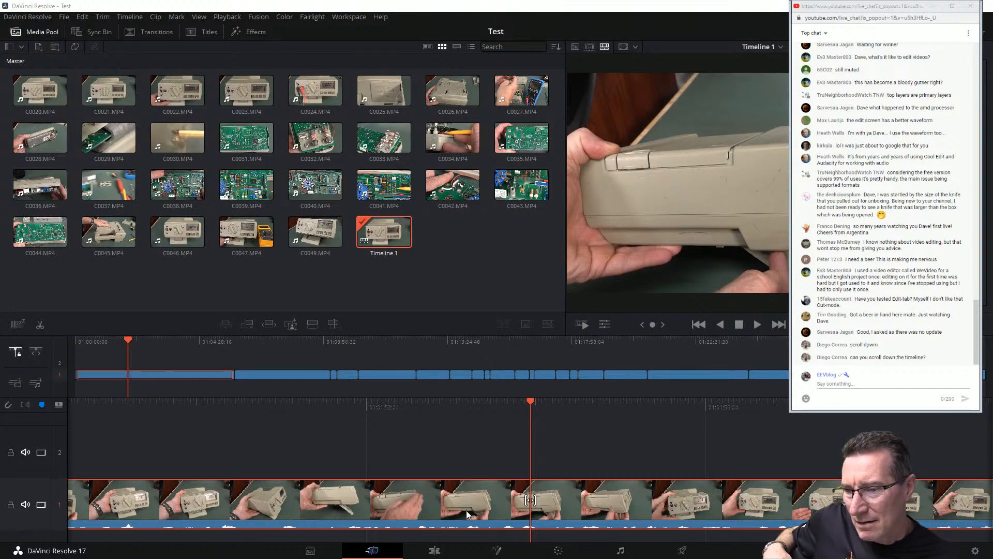
# Examine the Timeline commands for an audio waveform display option with the track 1 clip selected.
pyautogui.click(470, 440)
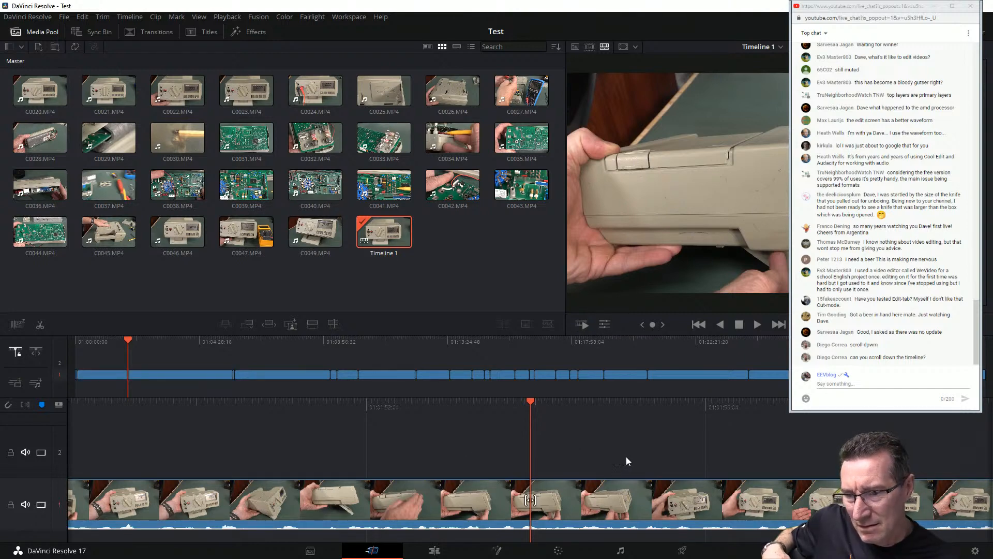
pyautogui.click(602, 527)
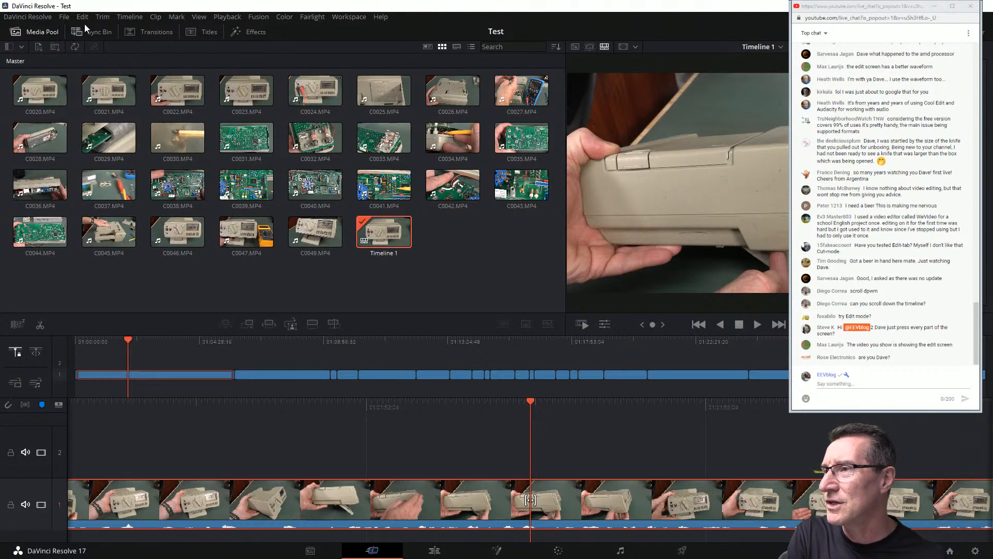
pyautogui.click(131, 17)
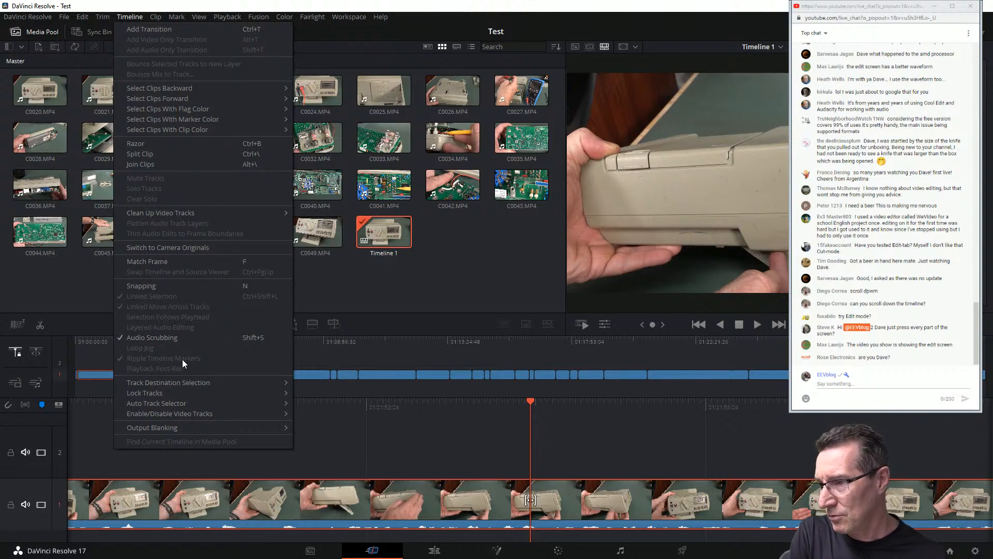
pyautogui.moveTo(156, 393)
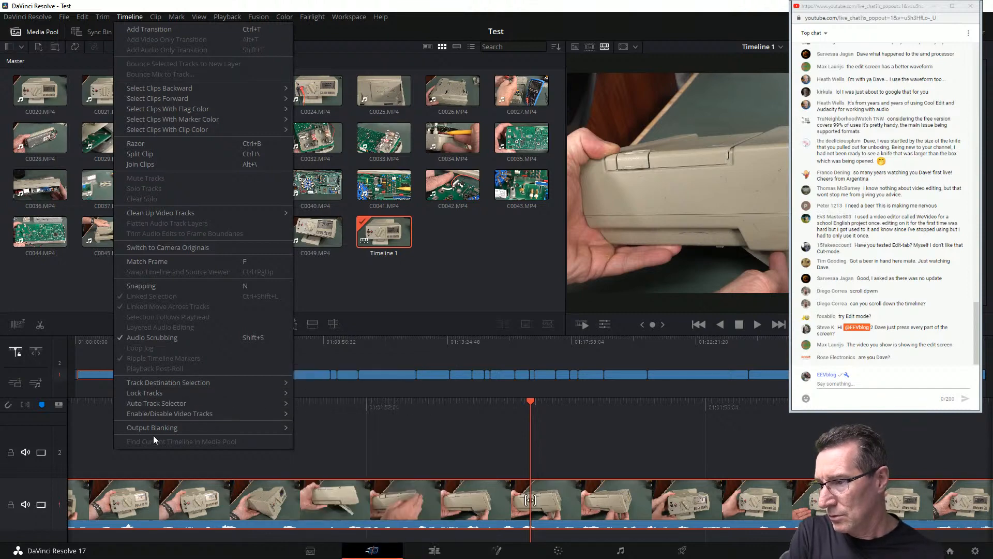
pyautogui.moveTo(178, 378)
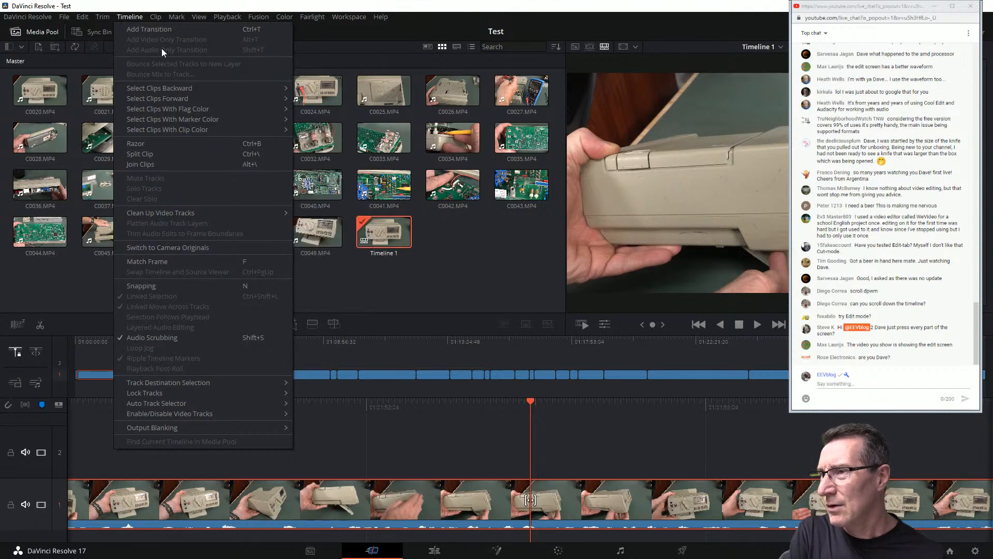
pyautogui.click(547, 393)
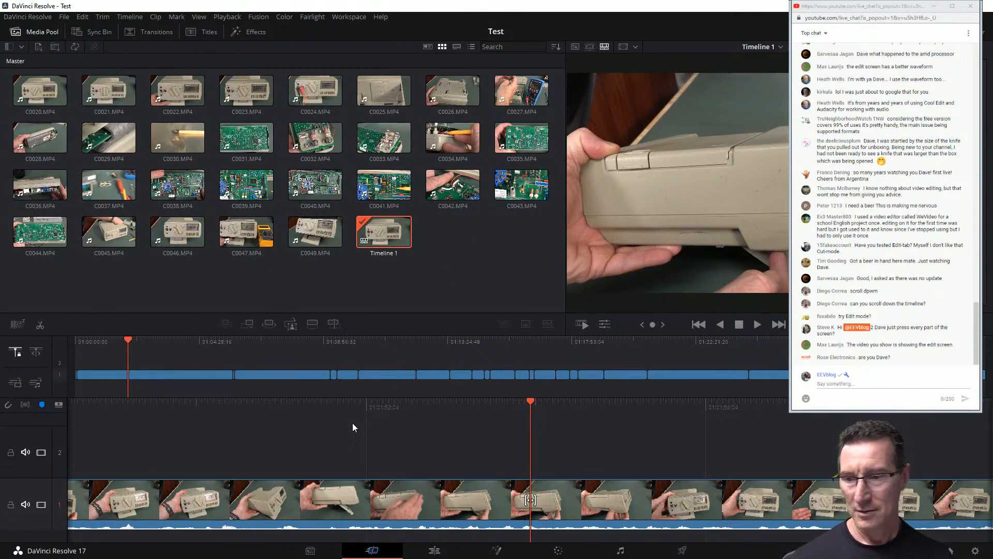
# Compare the timeline on the Edit and Cut pages, ending on the Edit page.
pyautogui.click(436, 552)
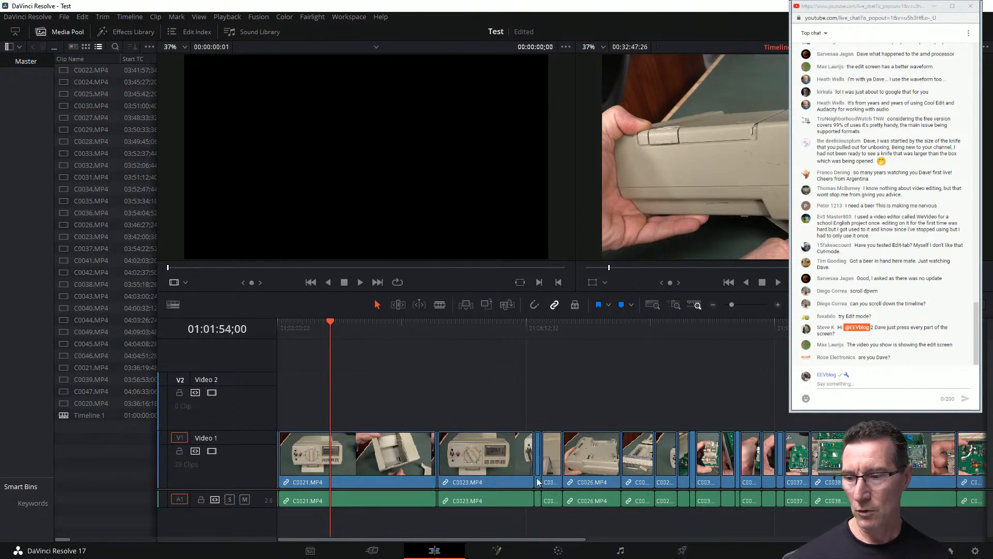
pyautogui.click(388, 551)
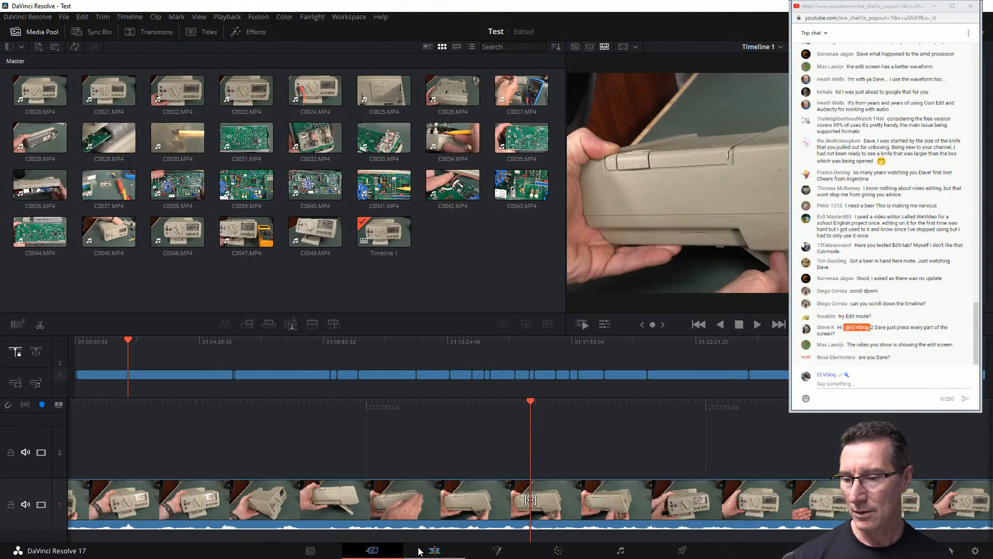
pyautogui.click(434, 551)
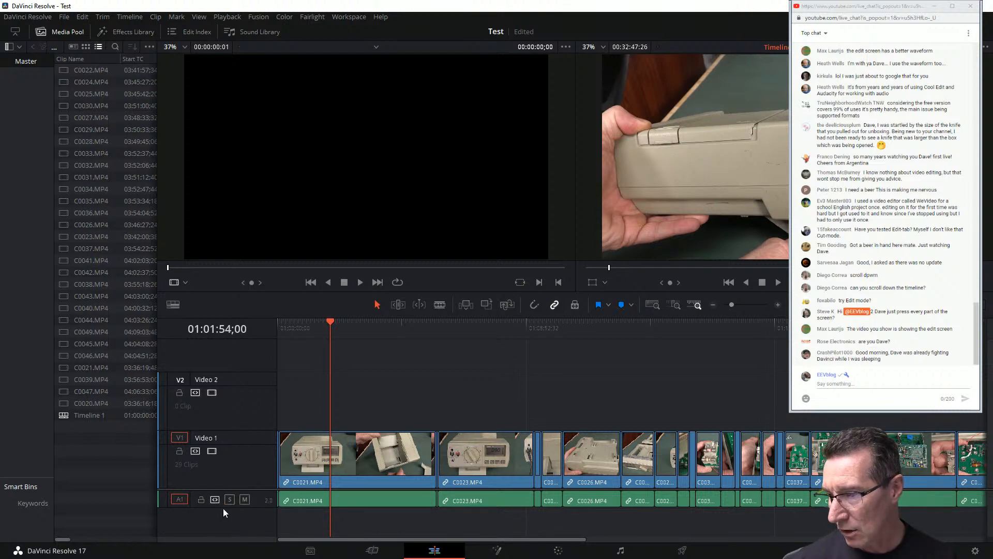
# Examine the track type, colour and add-track options of audio track A1.
pyautogui.rightClick(264, 500)
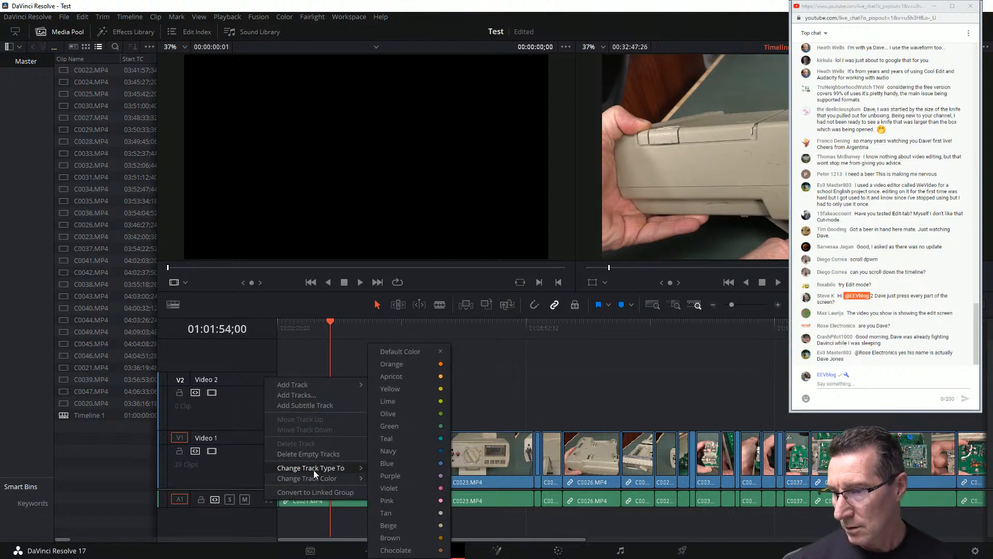
pyautogui.moveTo(314, 470)
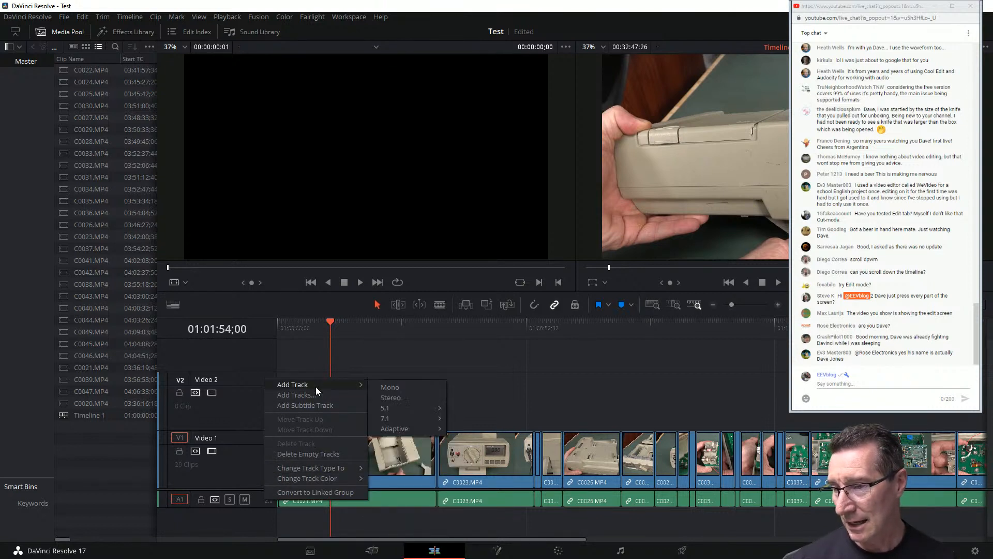
pyautogui.click(214, 536)
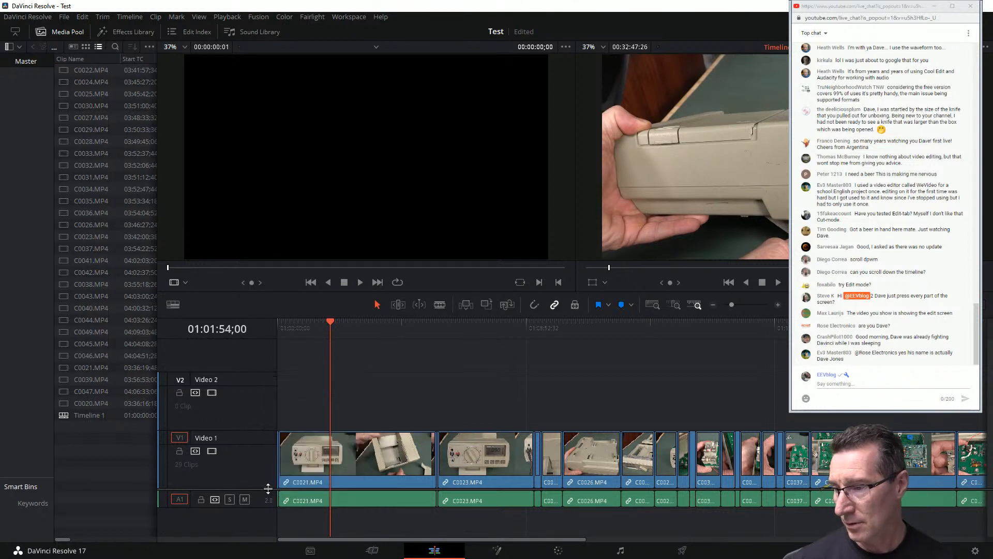
# Select clip C0021.MP4 on the timeline and increase the height of audio track A1 to show its waveforms.
pyautogui.click(404, 499)
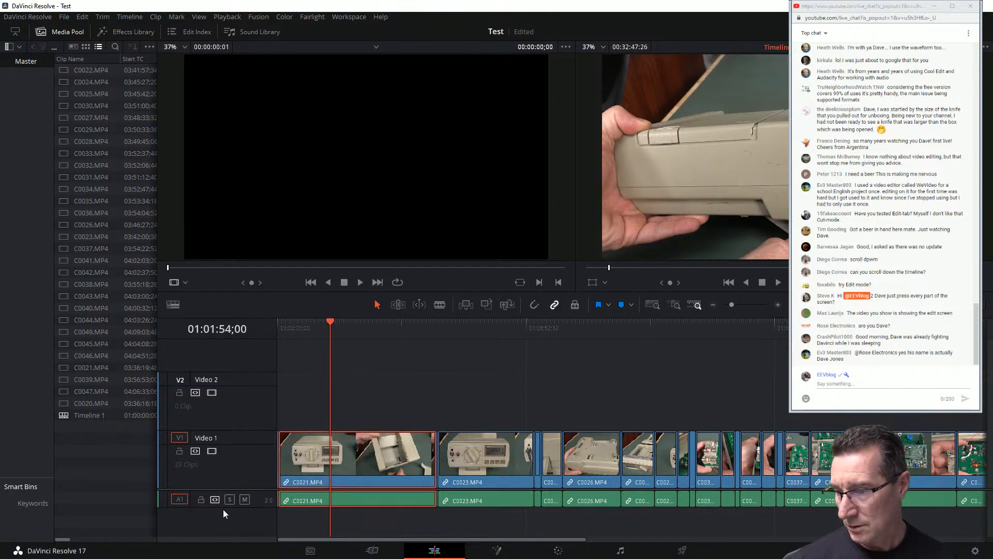
pyautogui.moveTo(222, 508); pyautogui.dragTo(221, 534)
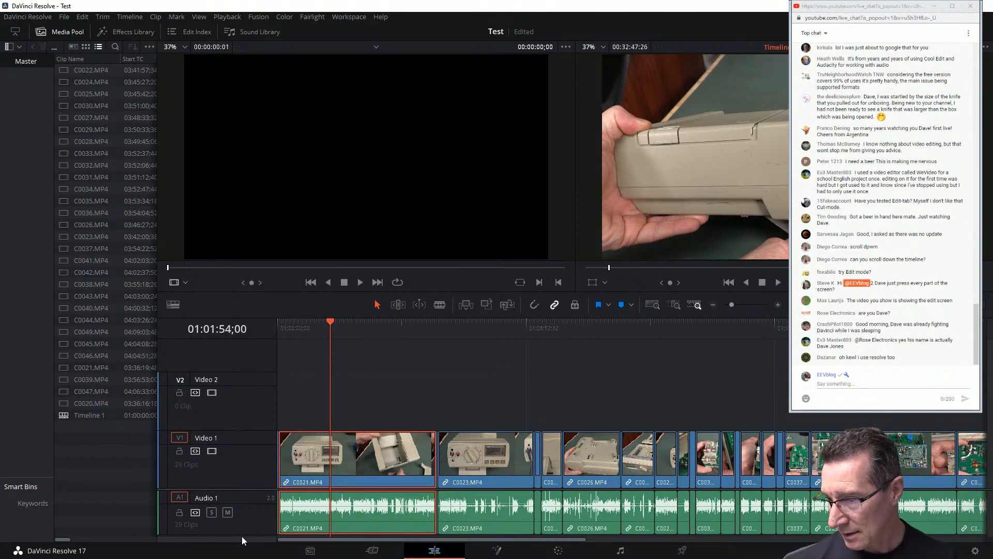
# Increase the height of audio track A1 further to enlarge the waveforms of its clips.
pyautogui.moveTo(241, 534)
pyautogui.mouseDown()
pyautogui.moveTo(241, 546)
pyautogui.moveTo(240, 534)
pyautogui.mouseUp()
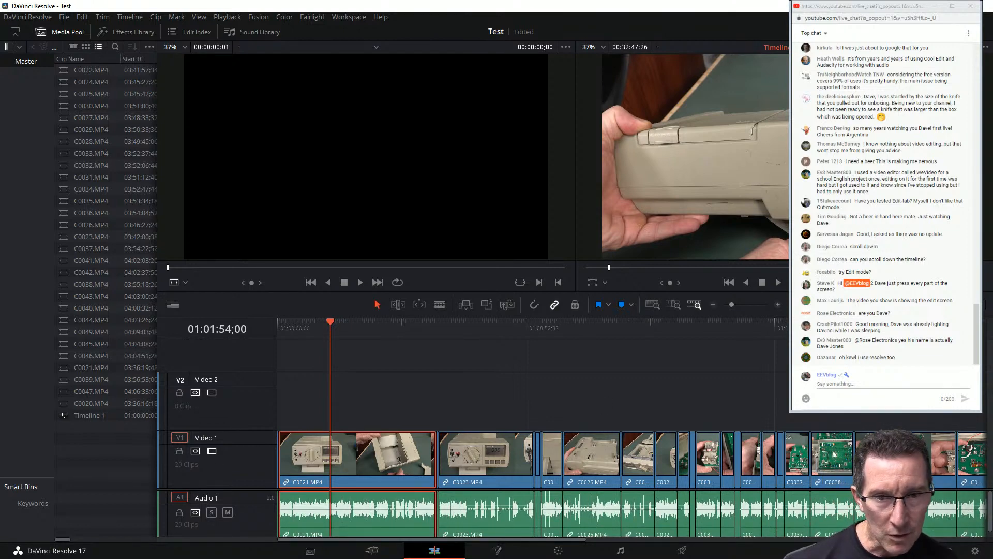
pyautogui.moveTo(987, 336); pyautogui.dragTo(987, 435)
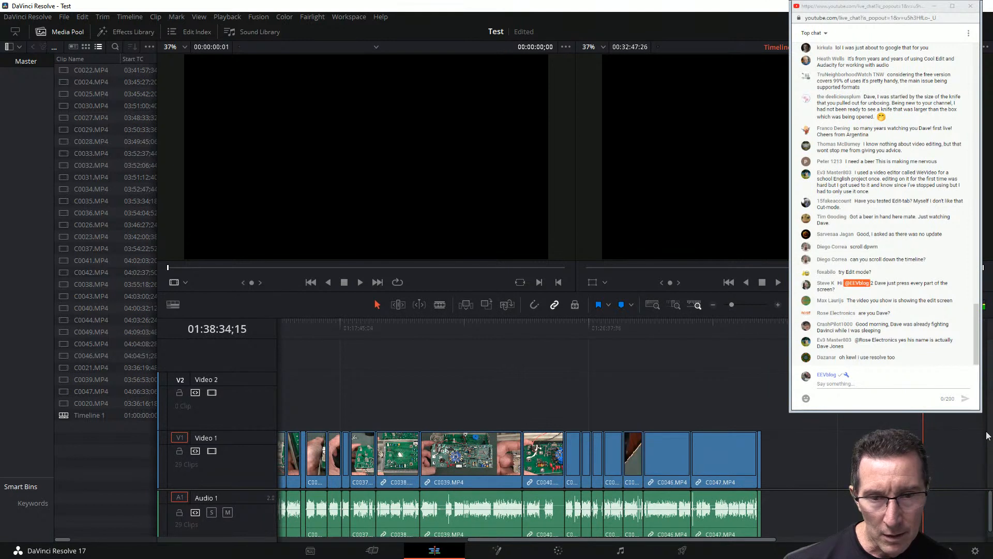
pyautogui.moveTo(990, 507); pyautogui.dragTo(992, 536)
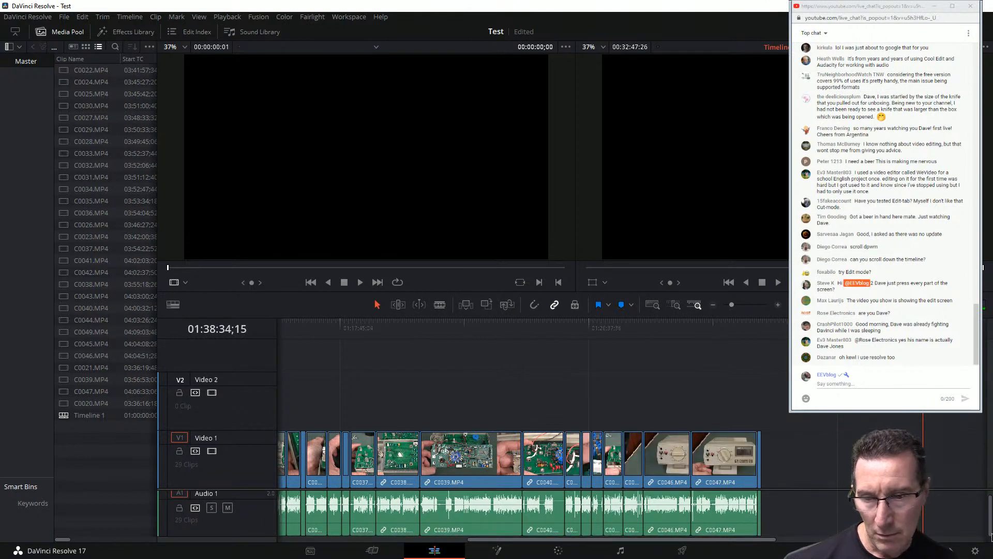
pyautogui.scroll(-2, 781, 475)
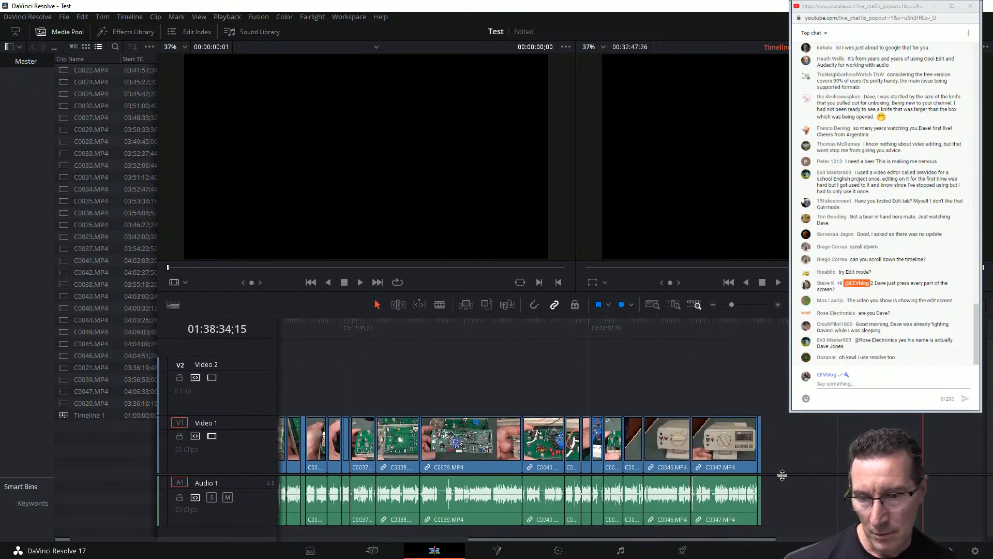
pyautogui.scroll(1, 782, 475)
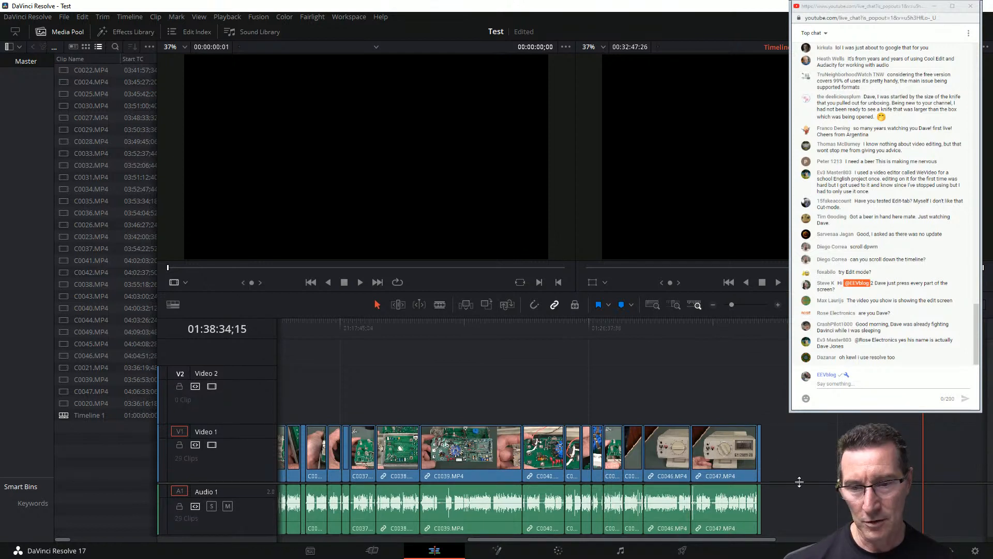
pyautogui.scroll(-5, 759, 465)
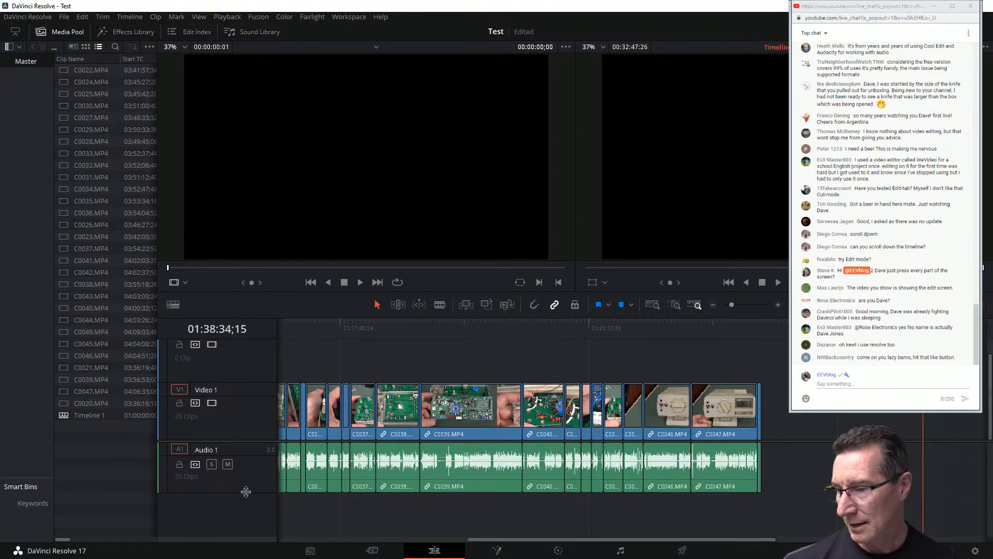
pyautogui.moveTo(246, 491); pyautogui.dragTo(247, 524)
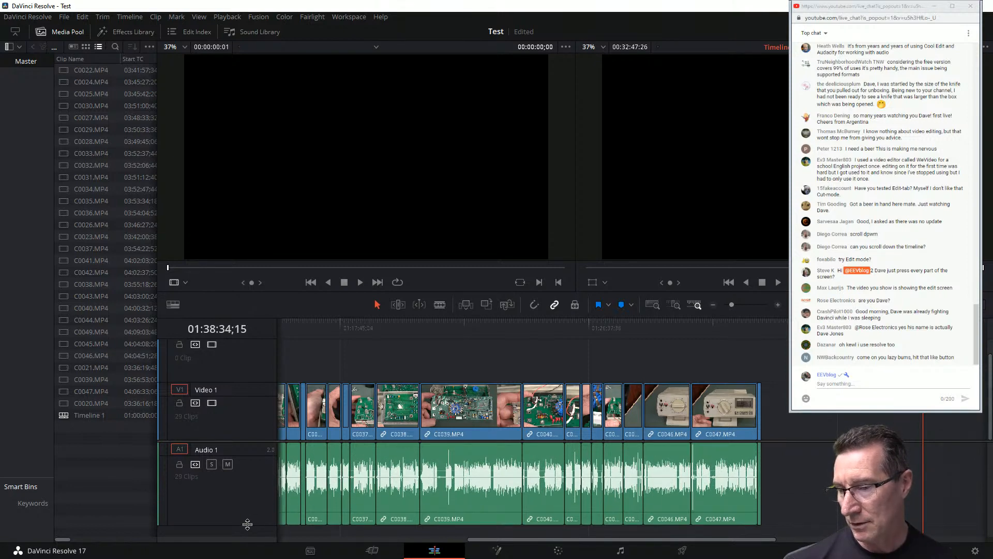
pyautogui.scroll(2, 399, 381)
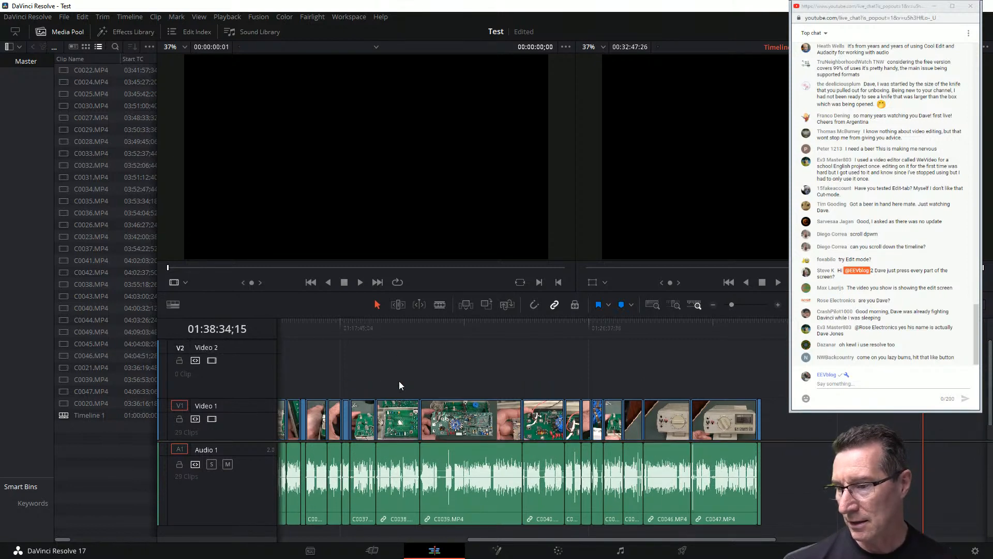
# Place the playhead at 01:23:15;51 in clip C0039.MP4 and examine the audio waveform around it at closer zoom.
pyautogui.click(495, 330)
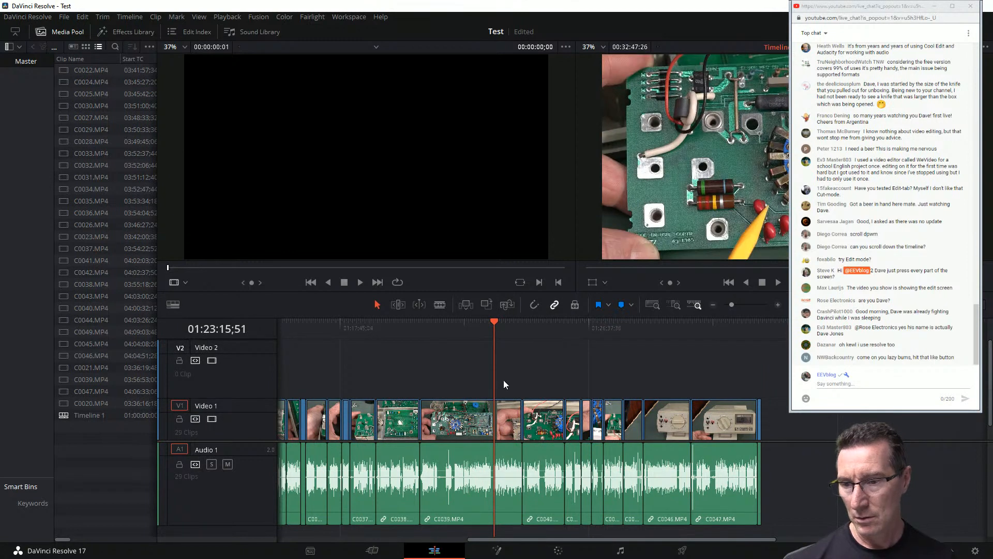
pyautogui.scroll(5, 504, 380)
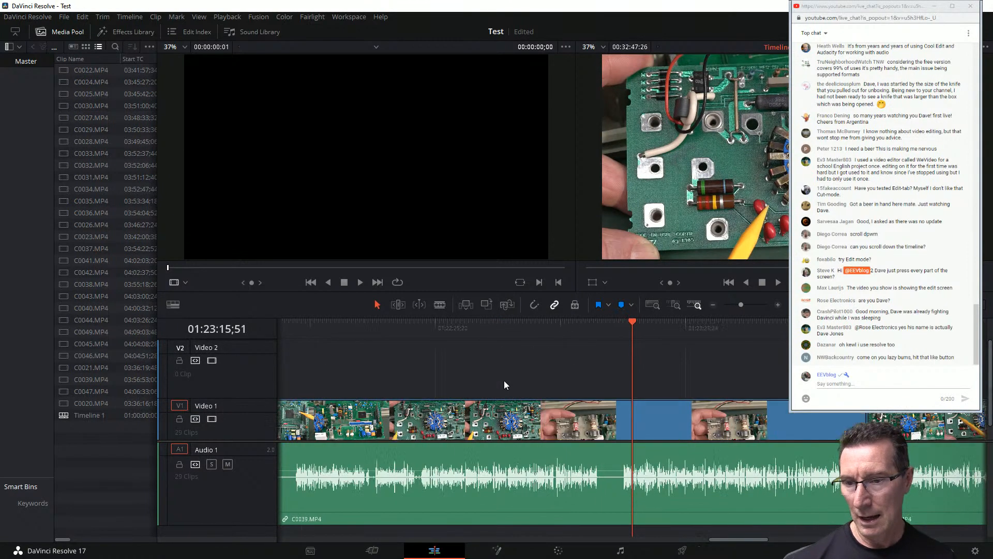
pyautogui.scroll(3, 623, 365)
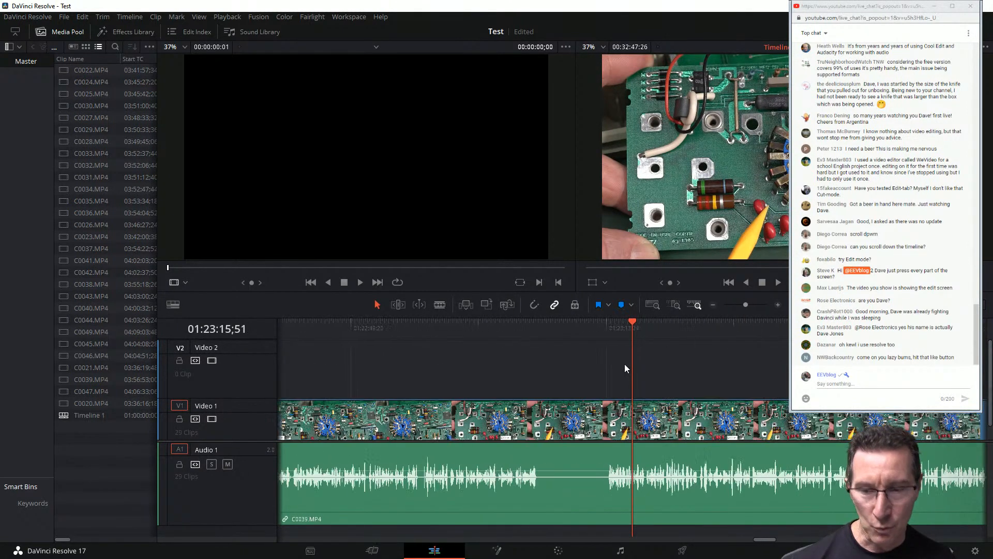
pyautogui.scroll(-10, 625, 364)
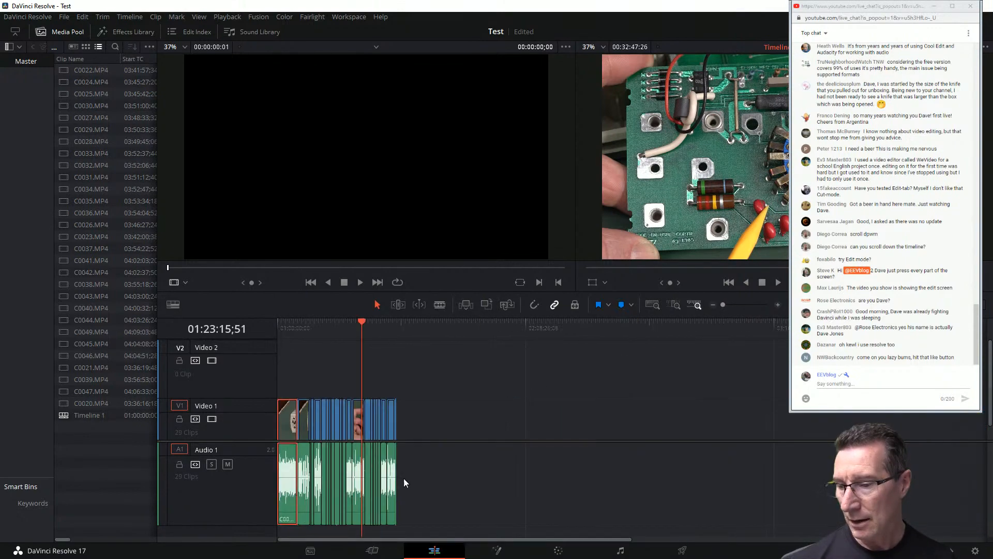
pyautogui.scroll(5, 401, 411)
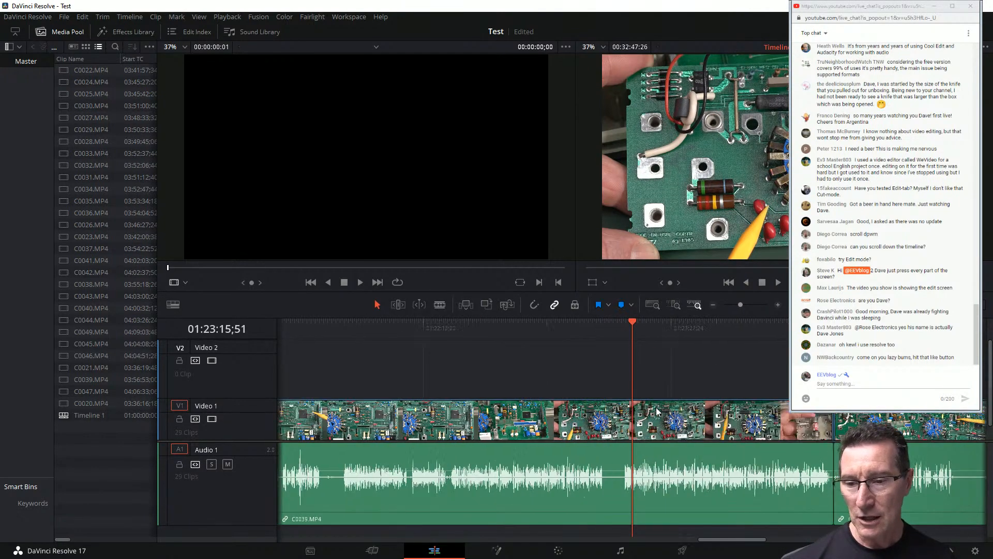
pyautogui.scroll(4, 657, 411)
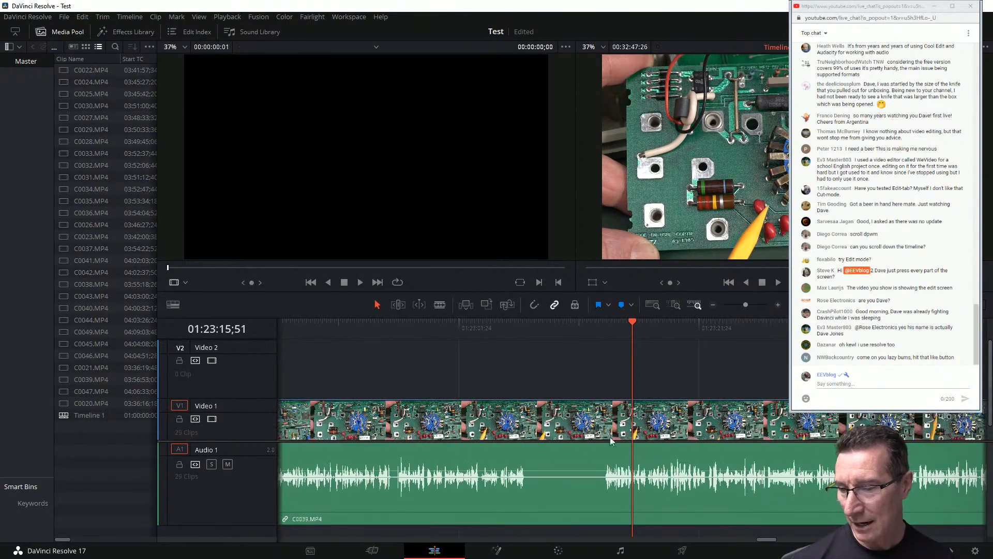
pyautogui.scroll(-1, 610, 440)
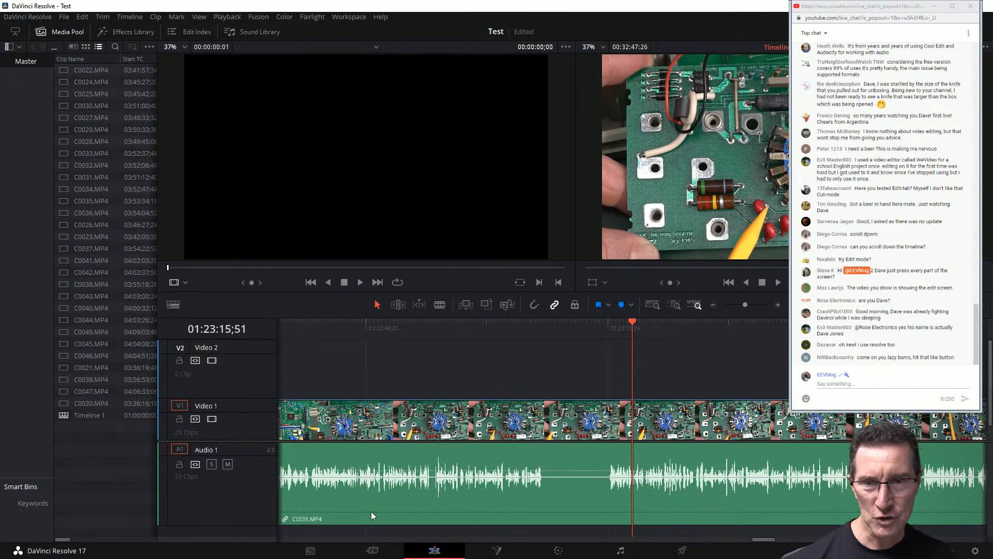
# Check the same spot on the Cut page, return to the Edit page and save the project.
pyautogui.click(380, 553)
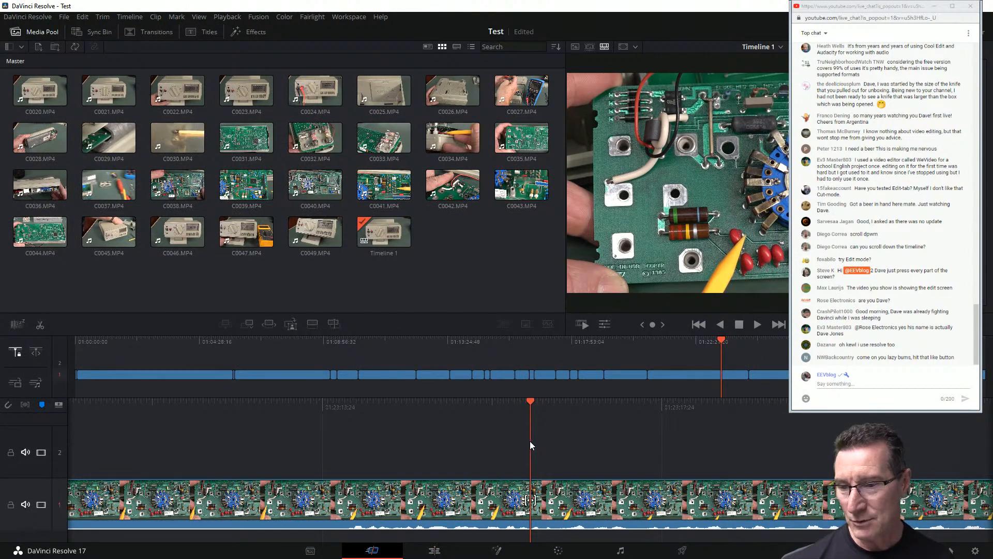
pyautogui.click(435, 551)
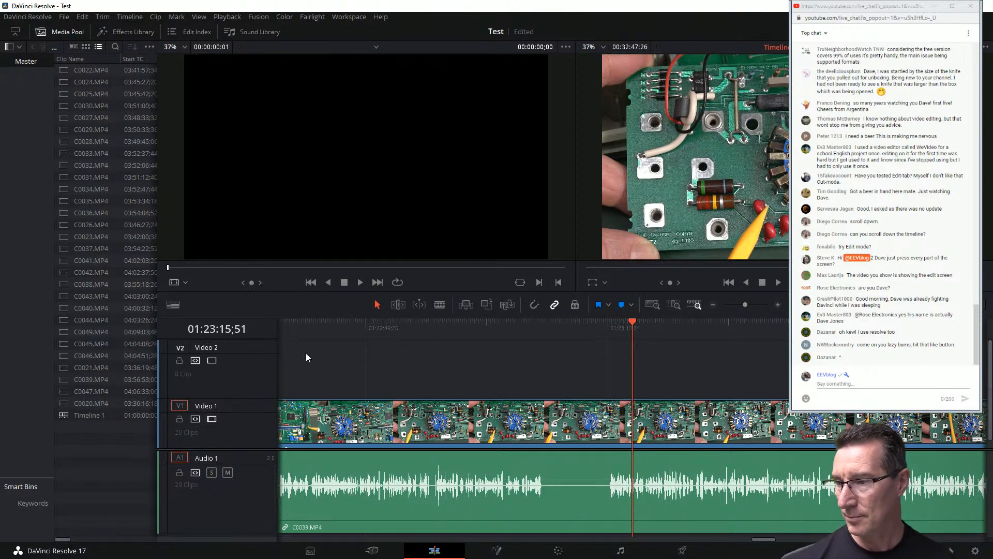
pyautogui.click(63, 16)
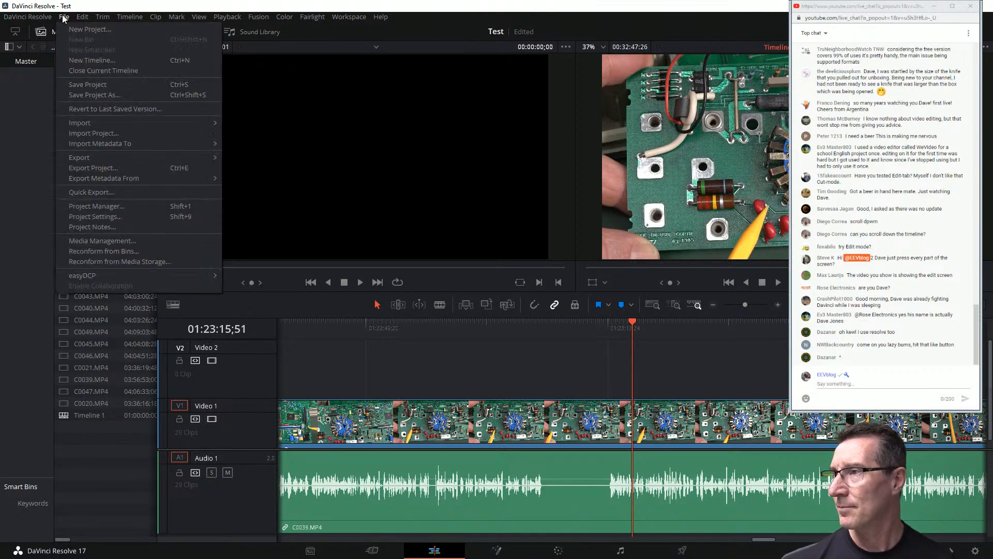
pyautogui.click(102, 87)
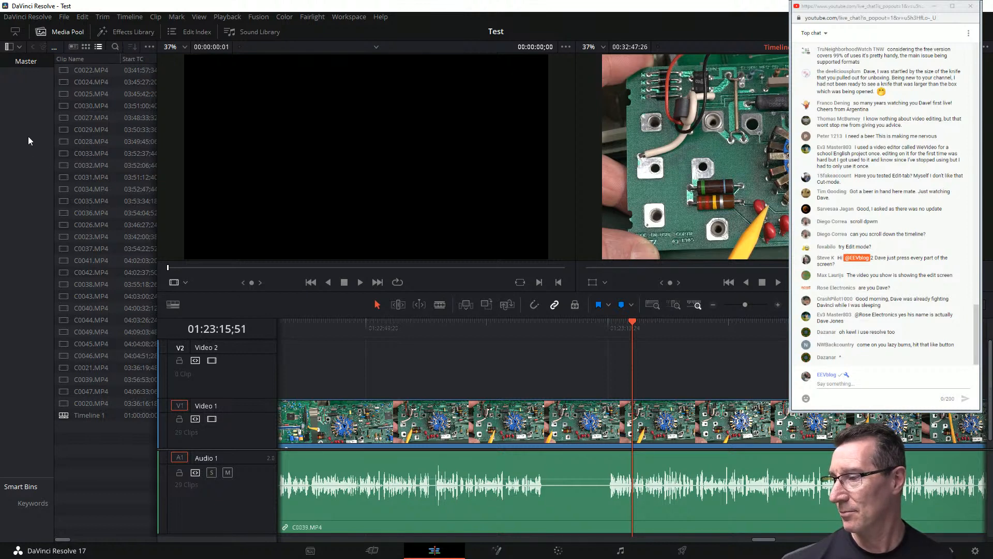
# Widen the media pool to show the End TC column and adjust the width of its bin list.
pyautogui.moveTo(54, 93); pyautogui.dragTo(24, 105)
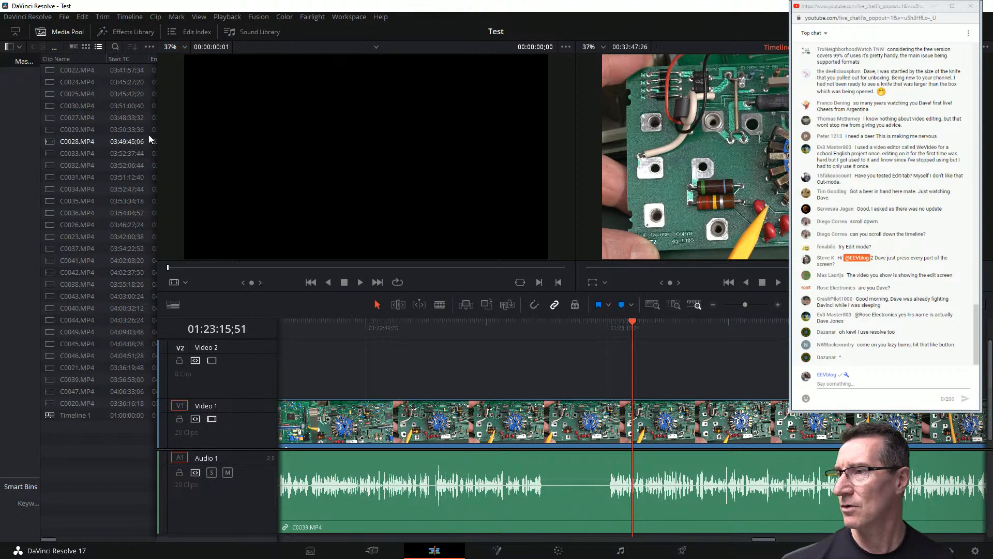
pyautogui.moveTo(158, 134); pyautogui.dragTo(423, 114)
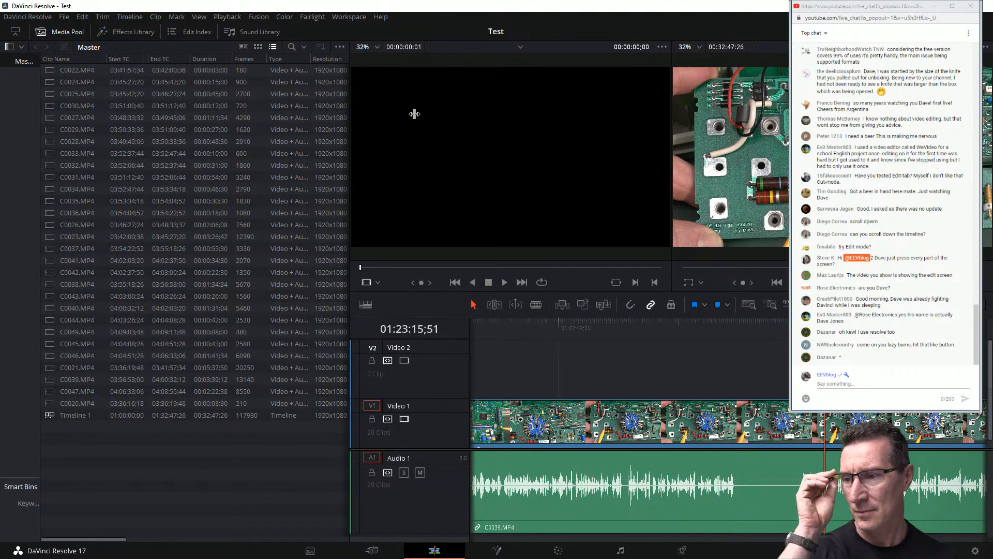
pyautogui.moveTo(379, 116); pyautogui.dragTo(210, 127)
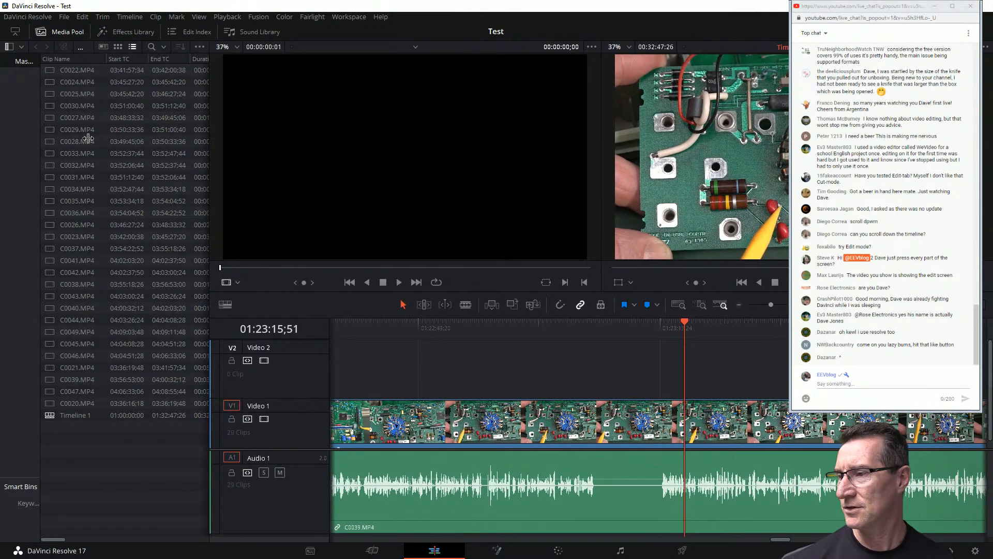
pyautogui.moveTo(40, 158); pyautogui.dragTo(69, 158)
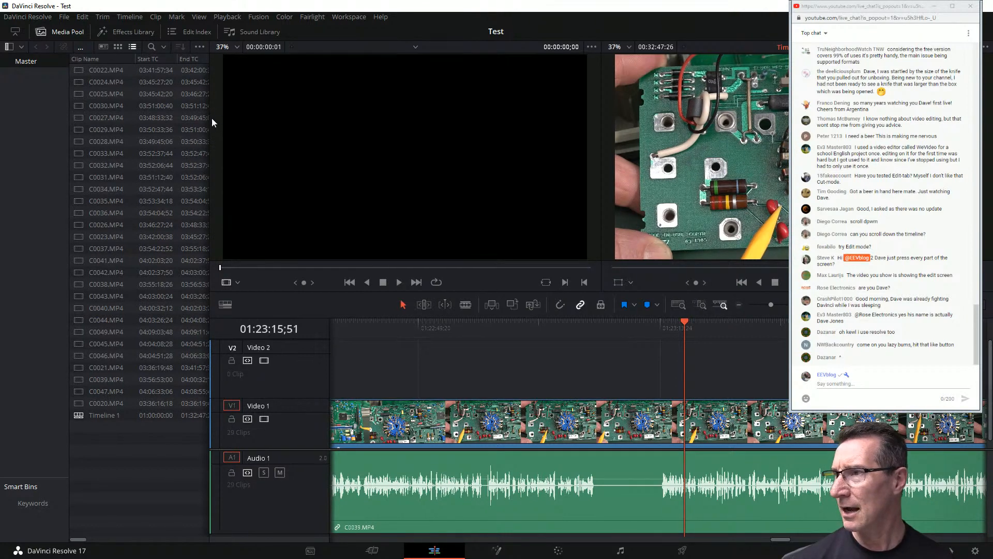
# Try the Show Filmstrip option for the media pool and turn it off again.
pyautogui.click(201, 47)
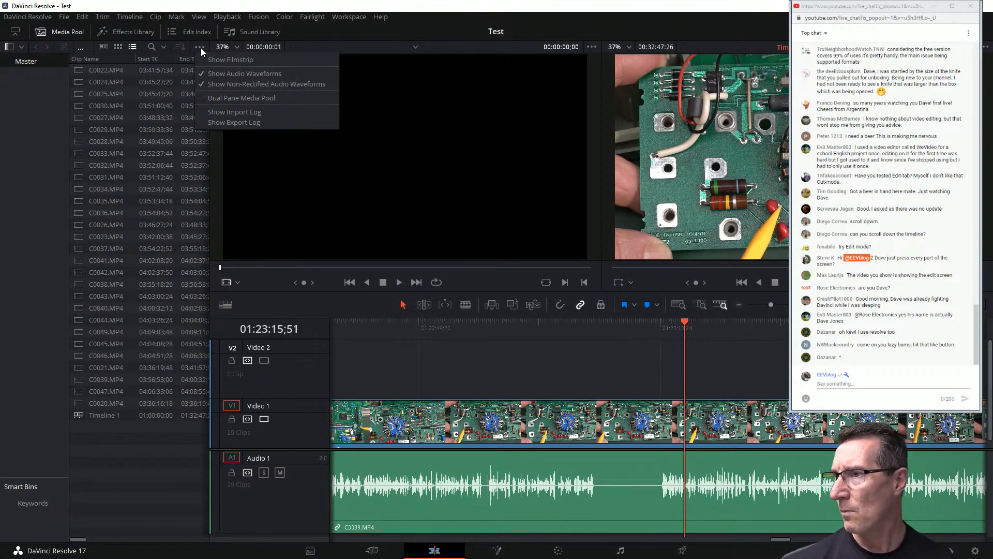
pyautogui.click(235, 60)
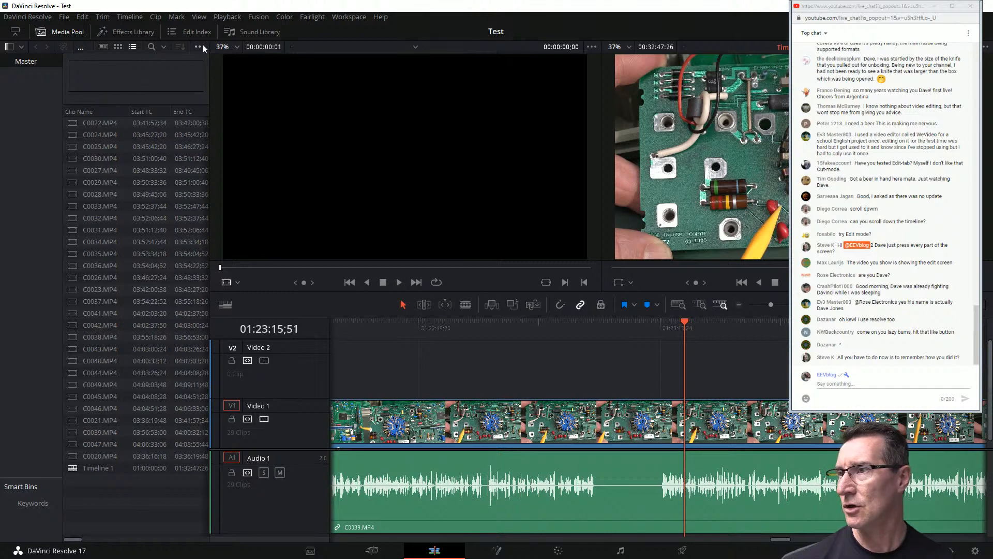
pyautogui.click(130, 18)
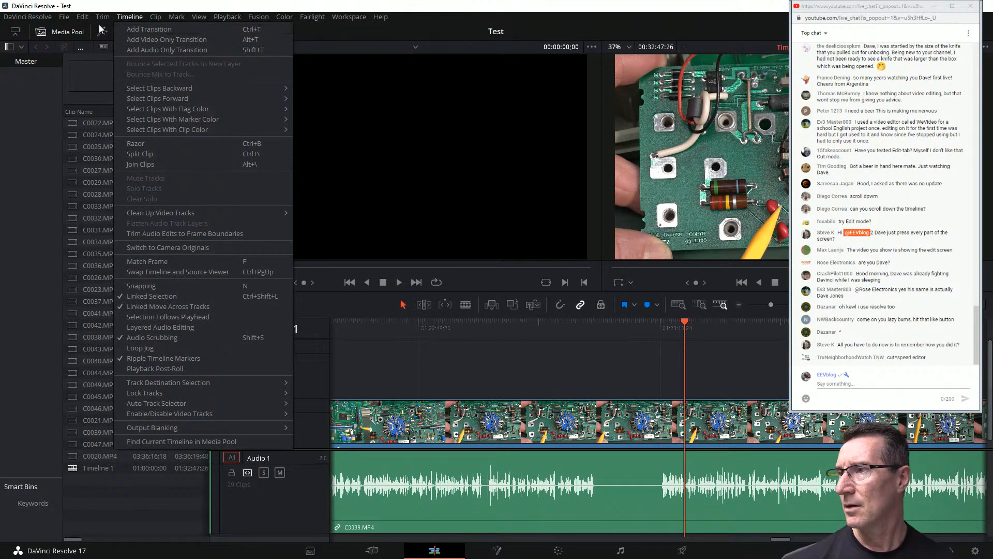
pyautogui.click(75, 112)
pyautogui.click(201, 47)
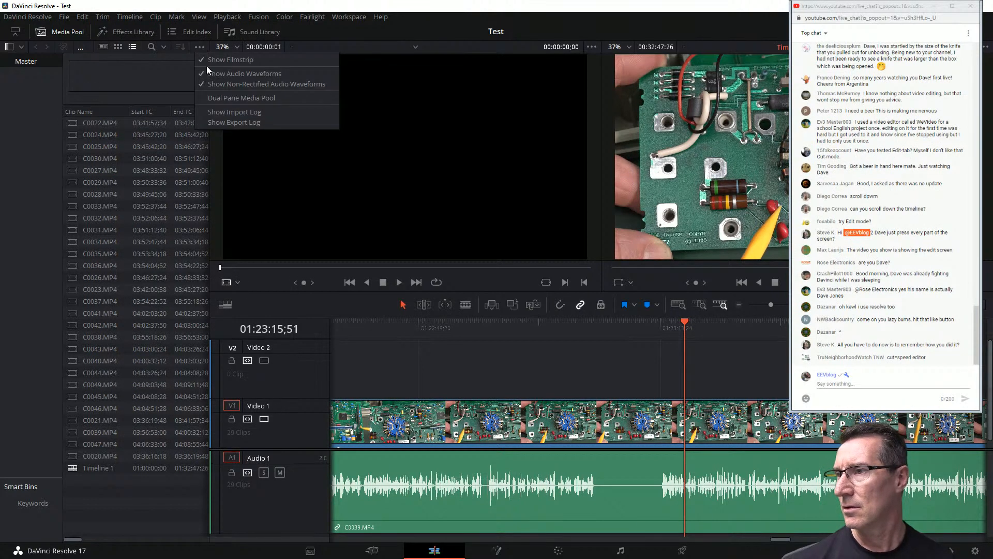
pyautogui.click(219, 60)
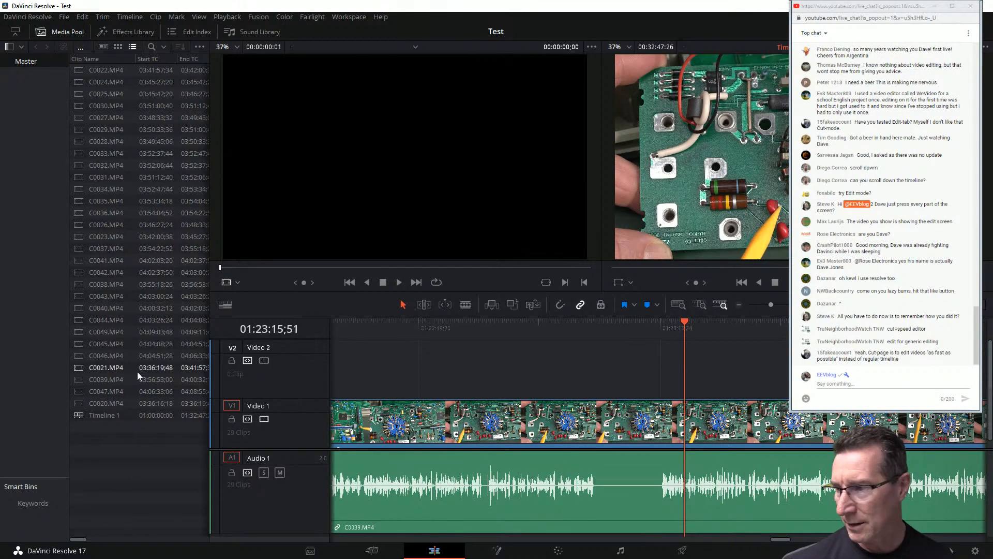
# Select clip C0033.MP4 in the media pool's clip list.
pyautogui.moveTo(413, 359); pyautogui.dragTo(601, 352)
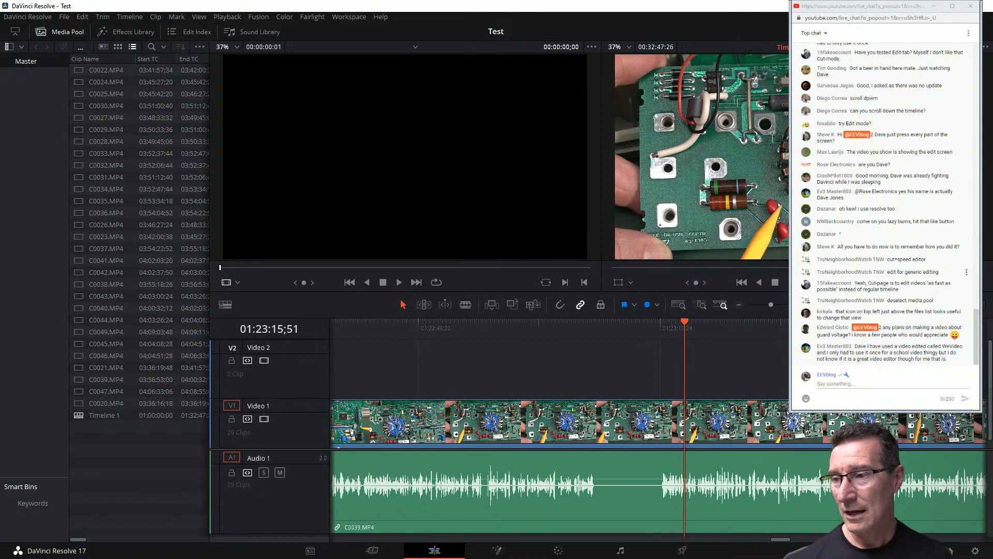
pyautogui.click(109, 153)
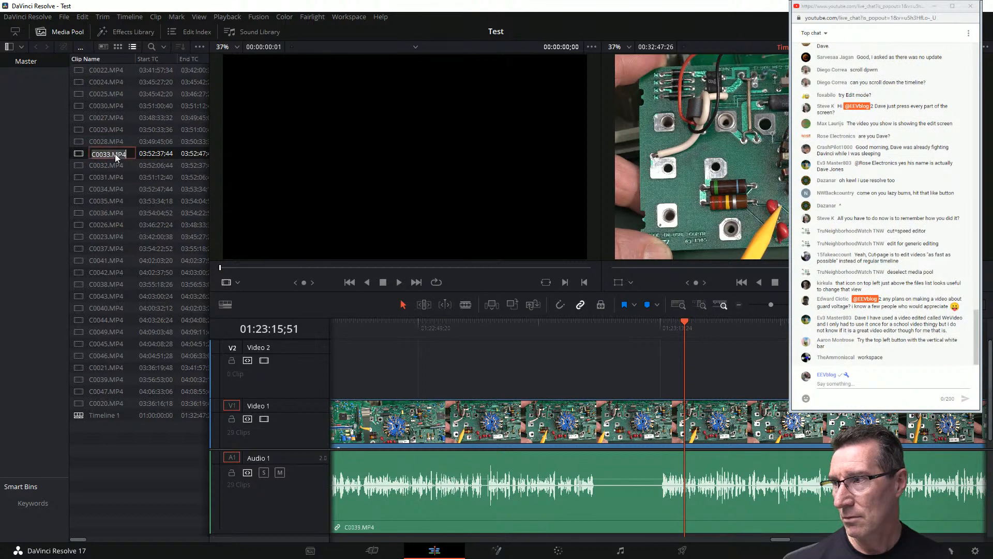
pyautogui.click(114, 142)
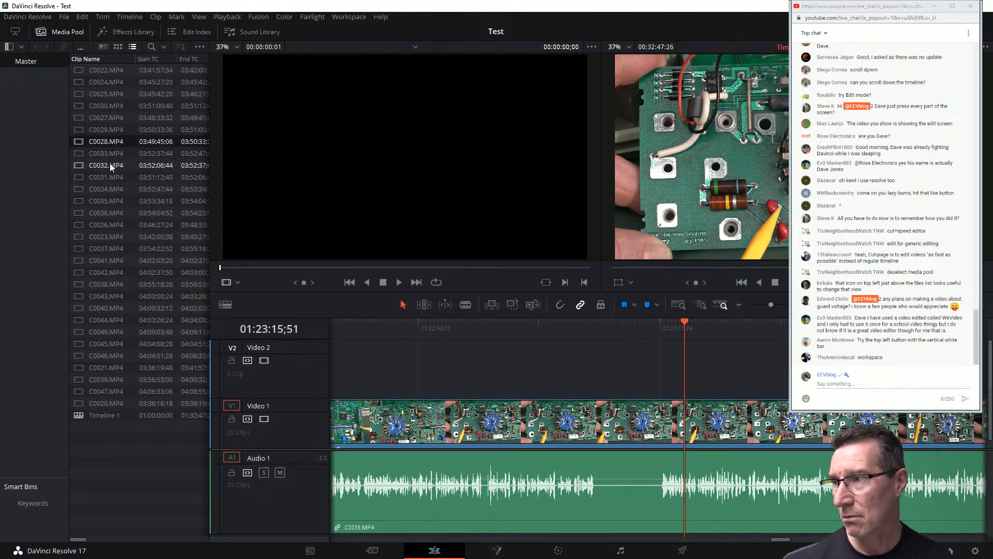
pyautogui.click(110, 163)
pyautogui.click(128, 154)
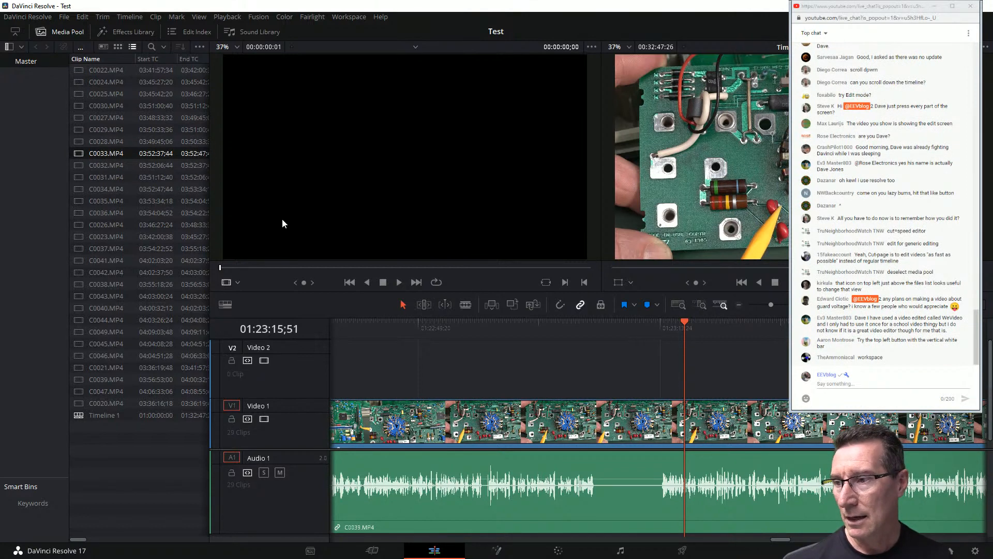
# Try the Audio Track view in the source viewer and return it to Source.
pyautogui.click(237, 283)
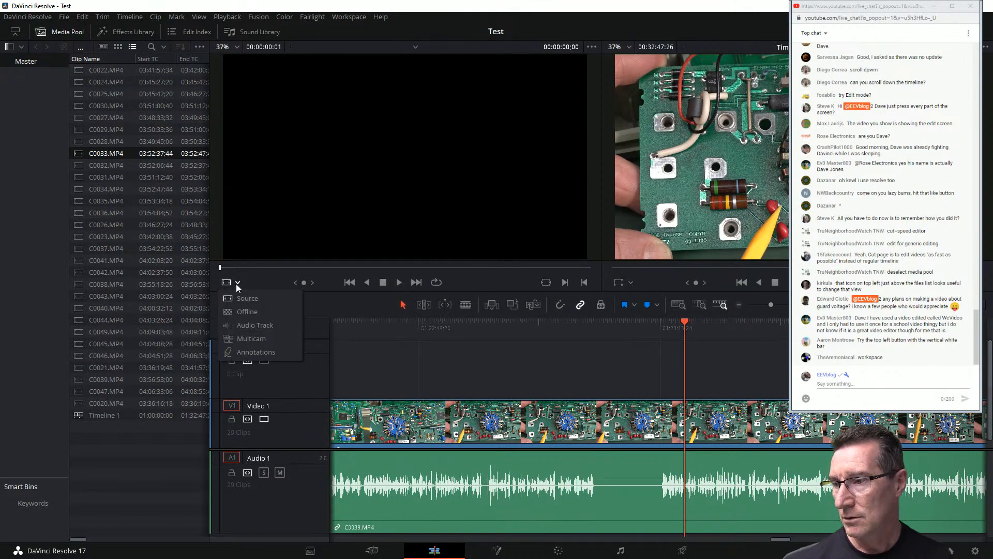
pyautogui.click(255, 326)
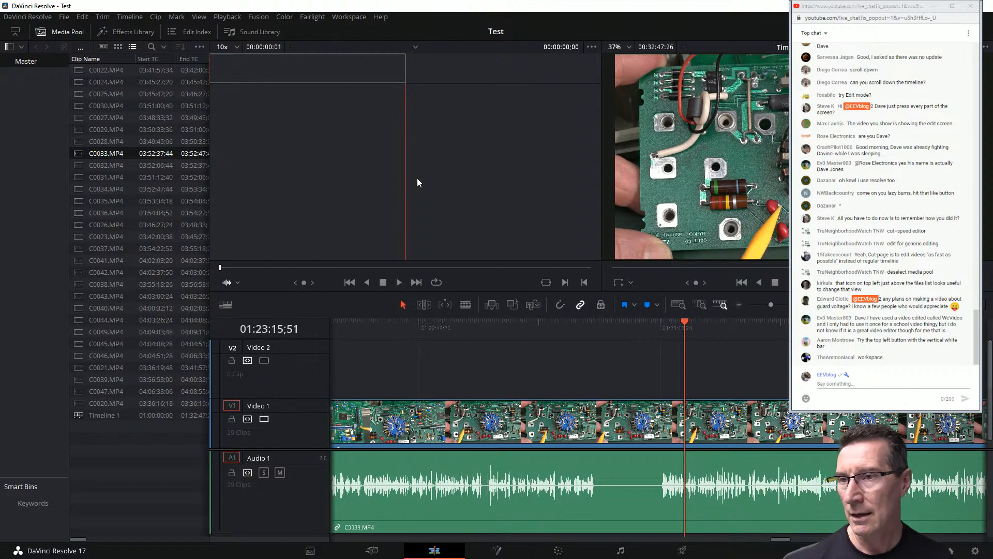
pyautogui.click(237, 282)
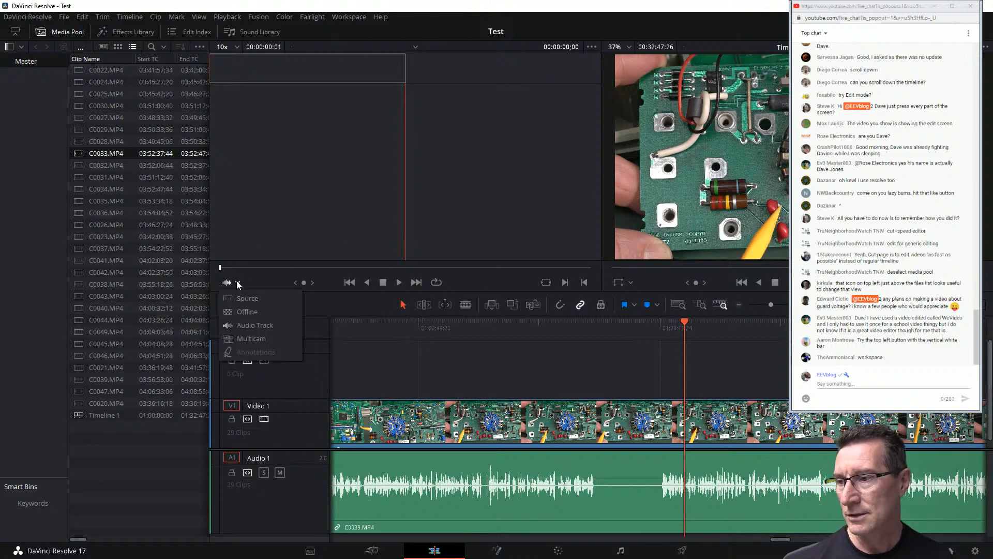
pyautogui.click(251, 300)
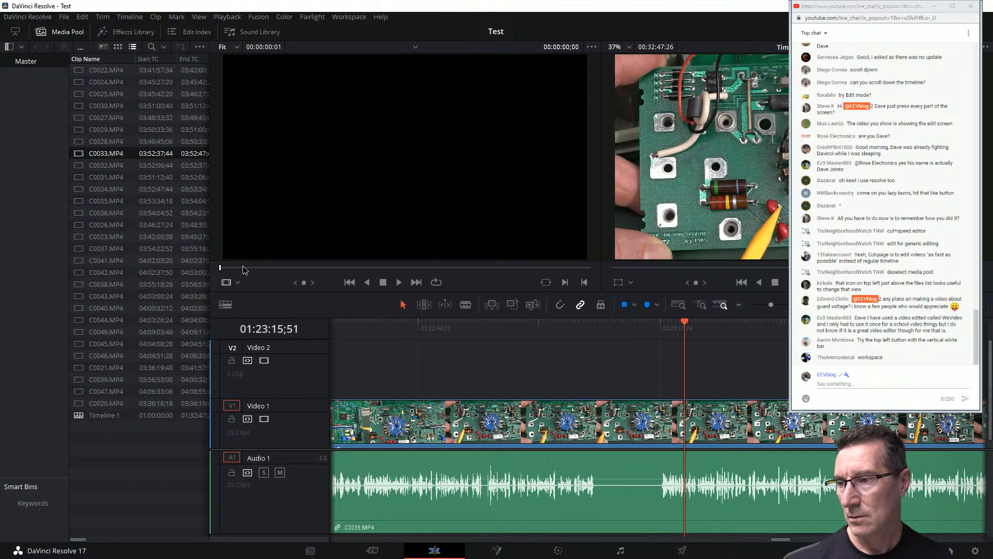
# Load clip C0028.MP4 into the source viewer, play its beginning and scrub to 03:50:02;17.
pyautogui.click(109, 142)
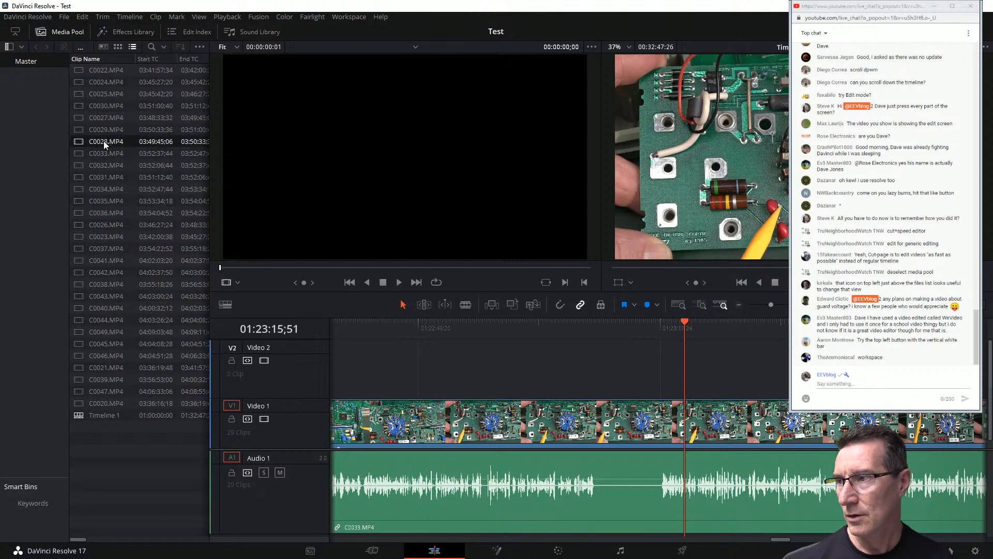
pyautogui.moveTo(103, 141); pyautogui.dragTo(283, 154)
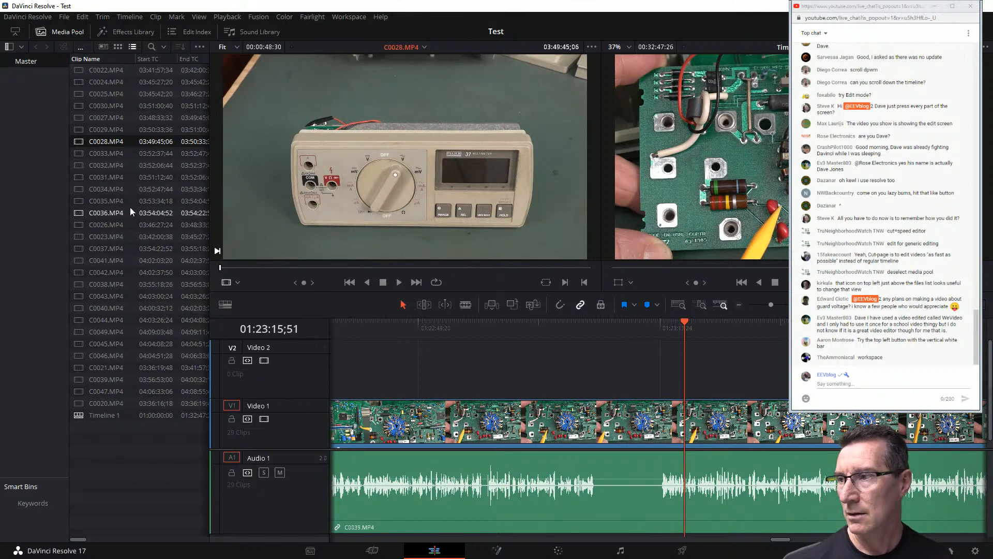
pyautogui.moveTo(388, 217)
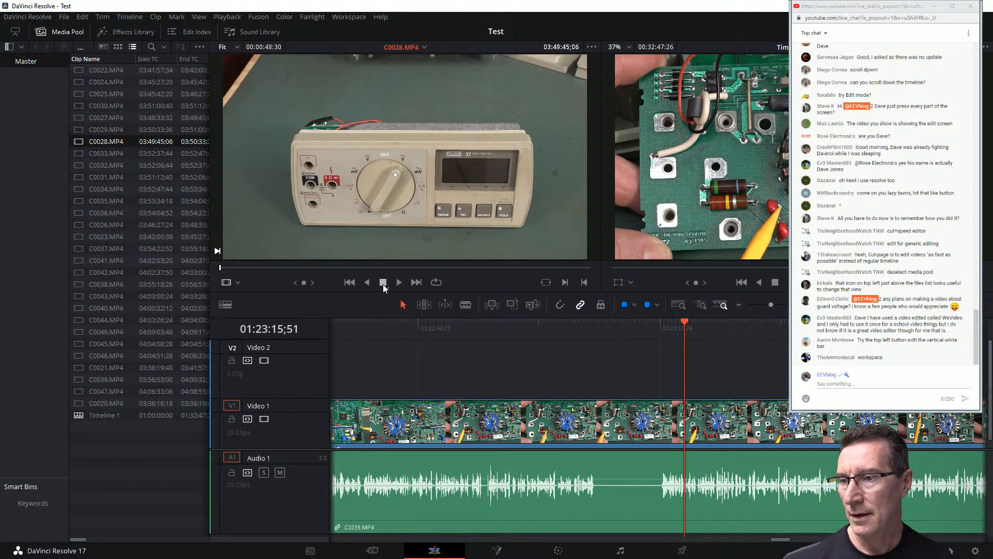
pyautogui.click(401, 283)
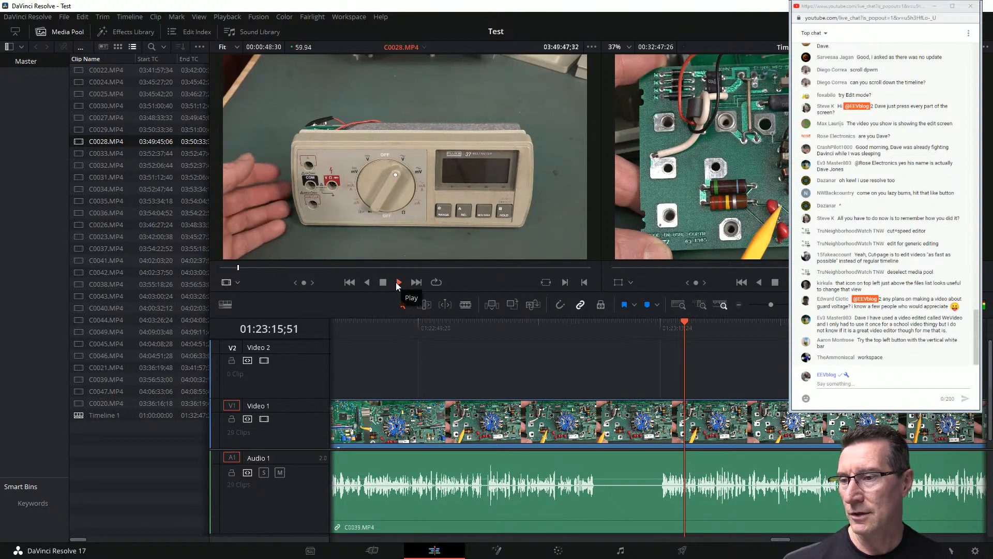
pyautogui.click(384, 283)
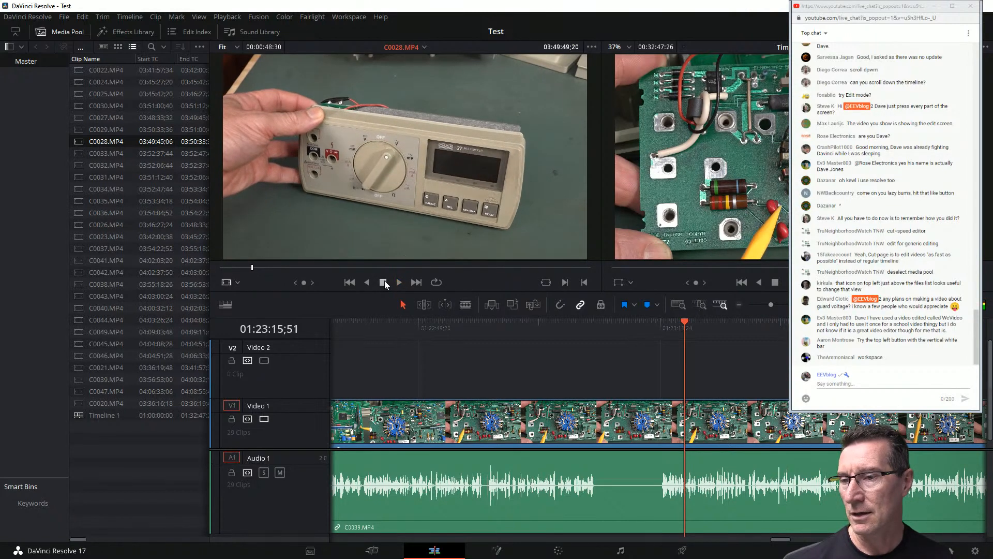
pyautogui.moveTo(253, 271); pyautogui.dragTo(351, 269)
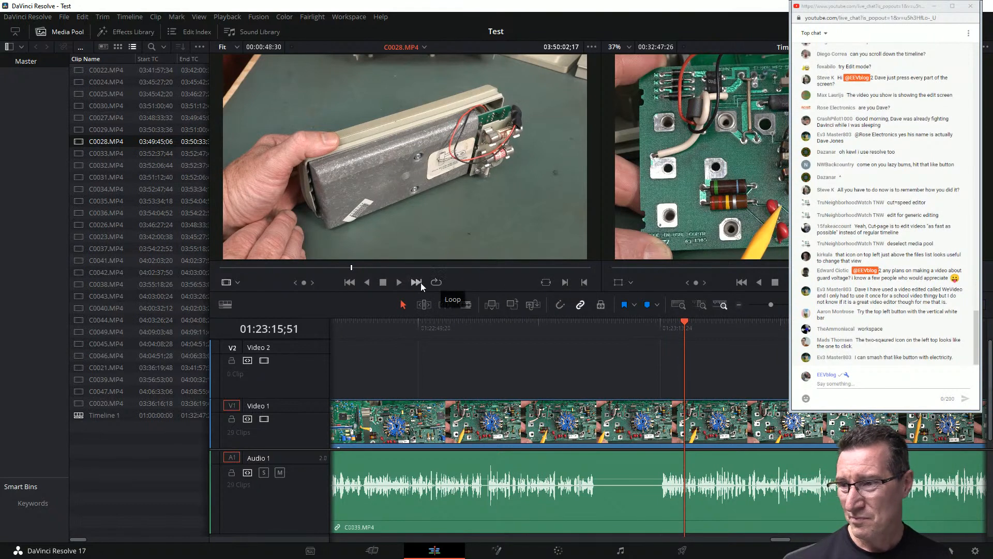
# Switch the source viewer to Annotations and scribble freehand over the C0028.MP4 frame in red and in green.
pyautogui.click(238, 283)
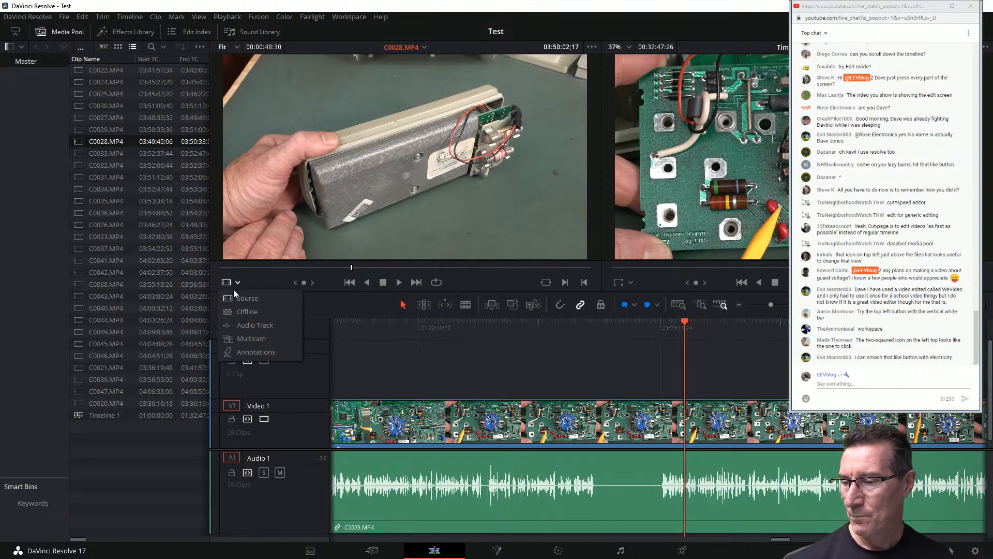
pyautogui.click(261, 352)
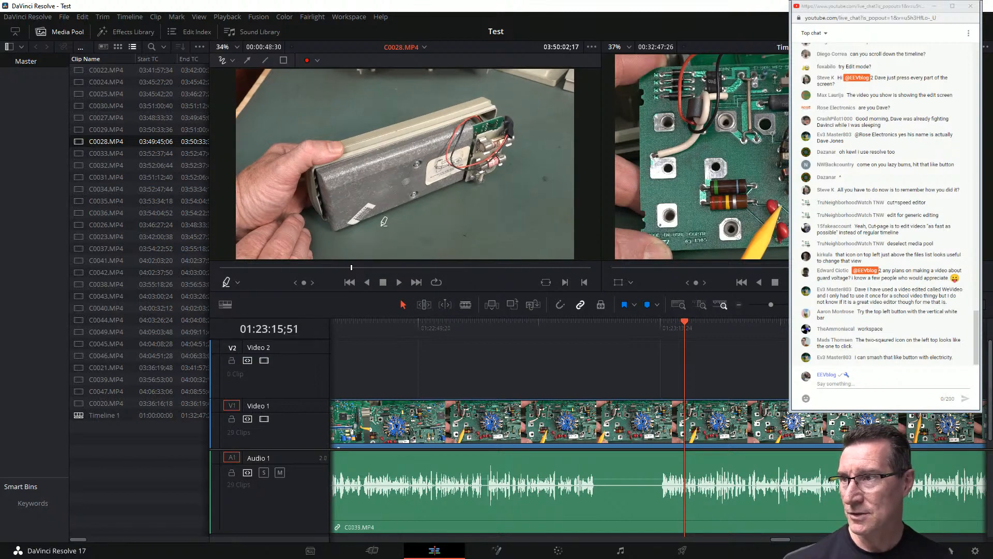
pyautogui.moveTo(343, 119)
pyautogui.mouseDown()
pyautogui.moveTo(350, 154)
pyautogui.moveTo(409, 163)
pyautogui.moveTo(390, 135)
pyautogui.moveTo(412, 167)
pyautogui.moveTo(336, 199)
pyautogui.moveTo(434, 216)
pyautogui.moveTo(531, 194)
pyautogui.moveTo(499, 159)
pyautogui.moveTo(407, 184)
pyautogui.moveTo(383, 129)
pyautogui.moveTo(568, 118)
pyautogui.mouseUp()
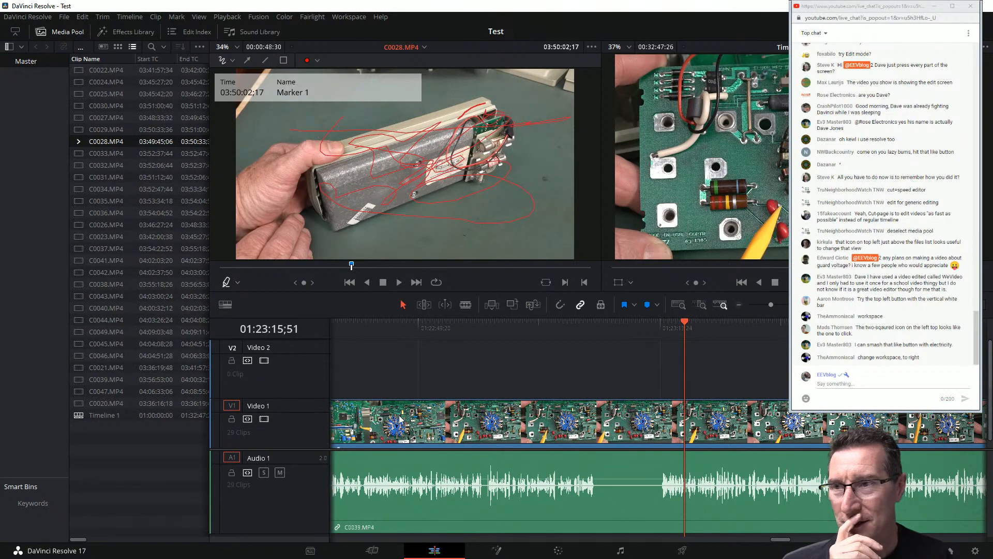
pyautogui.click(316, 60)
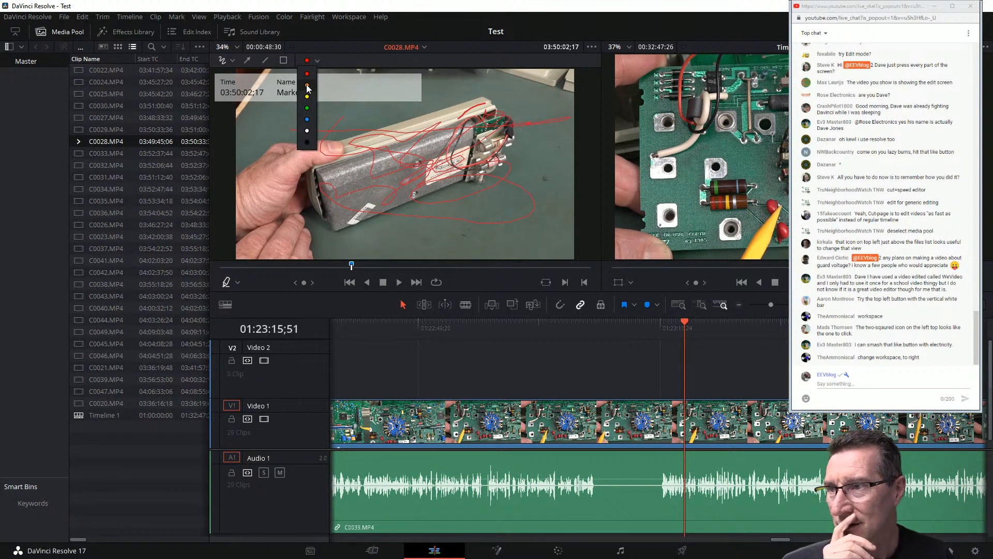
pyautogui.click(306, 108)
pyautogui.moveTo(404, 106)
pyautogui.mouseDown()
pyautogui.moveTo(359, 194)
pyautogui.moveTo(227, 181)
pyautogui.moveTo(261, 143)
pyautogui.moveTo(364, 155)
pyautogui.moveTo(370, 178)
pyautogui.moveTo(377, 169)
pyautogui.moveTo(362, 153)
pyautogui.moveTo(195, 118)
pyautogui.moveTo(164, 149)
pyautogui.moveTo(388, 136)
pyautogui.moveTo(639, 141)
pyautogui.moveTo(596, 153)
pyautogui.moveTo(581, 119)
pyautogui.moveTo(562, 126)
pyautogui.moveTo(585, 144)
pyautogui.moveTo(594, 177)
pyautogui.moveTo(574, 239)
pyautogui.mouseUp()
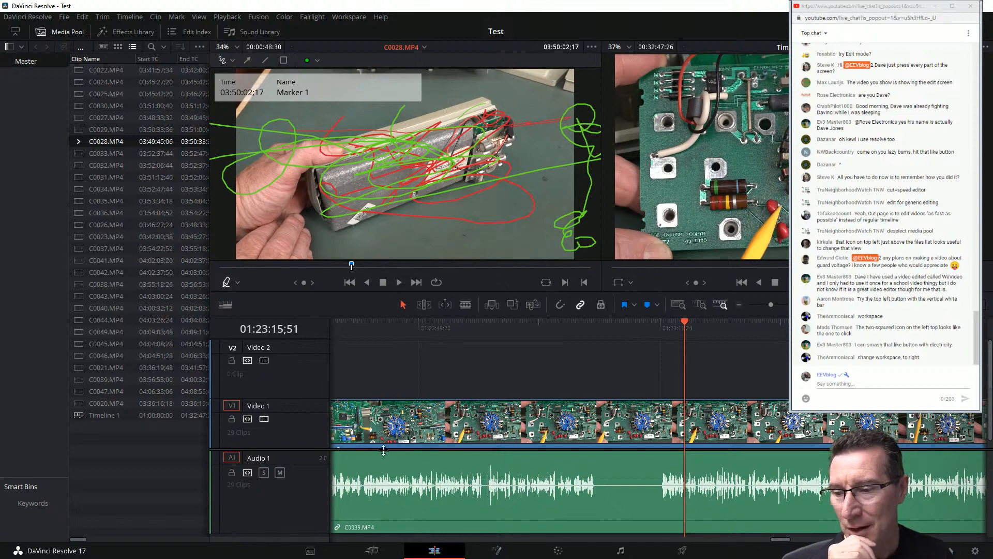
pyautogui.scroll(-1, 501, 431)
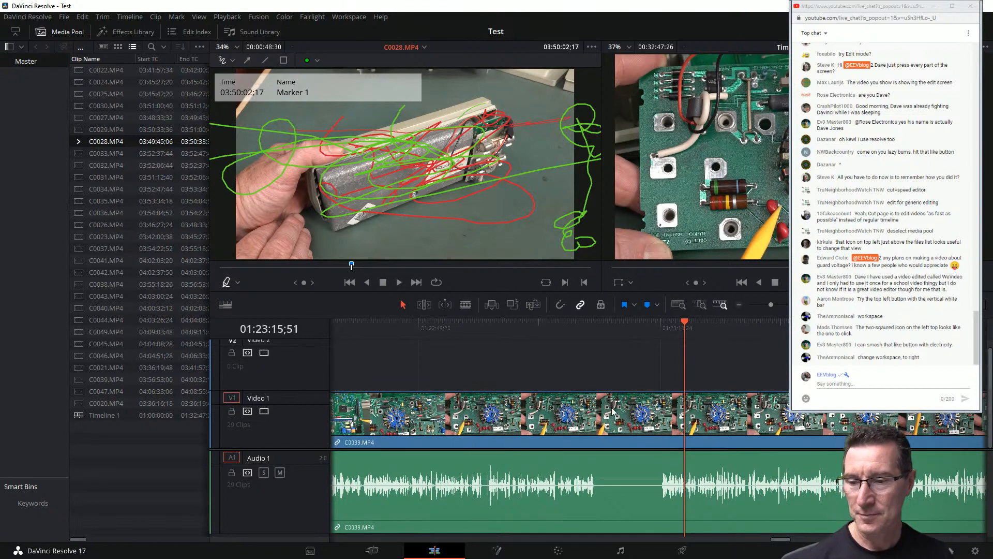
pyautogui.scroll(1, 452, 414)
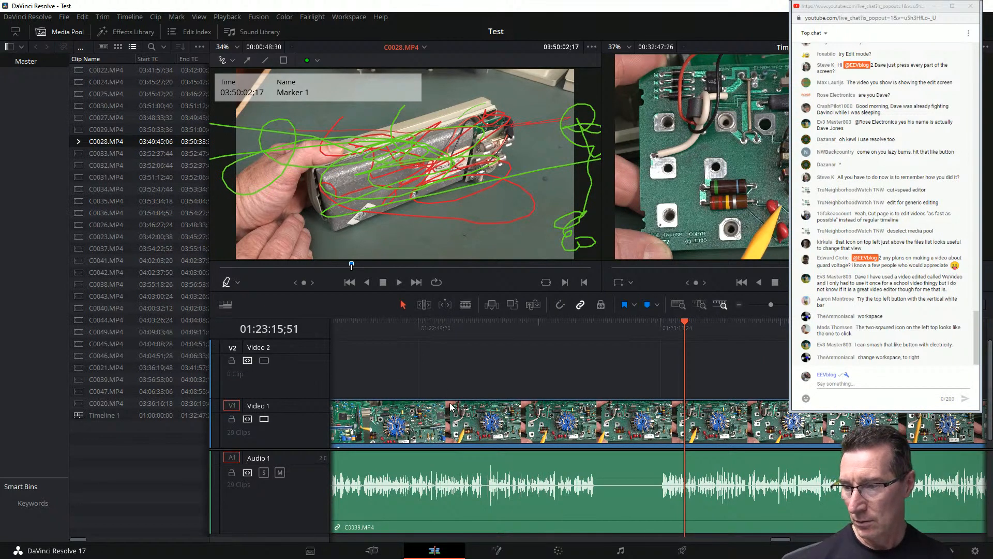
pyautogui.scroll(-1, 461, 354)
pyautogui.scroll(1, 467, 373)
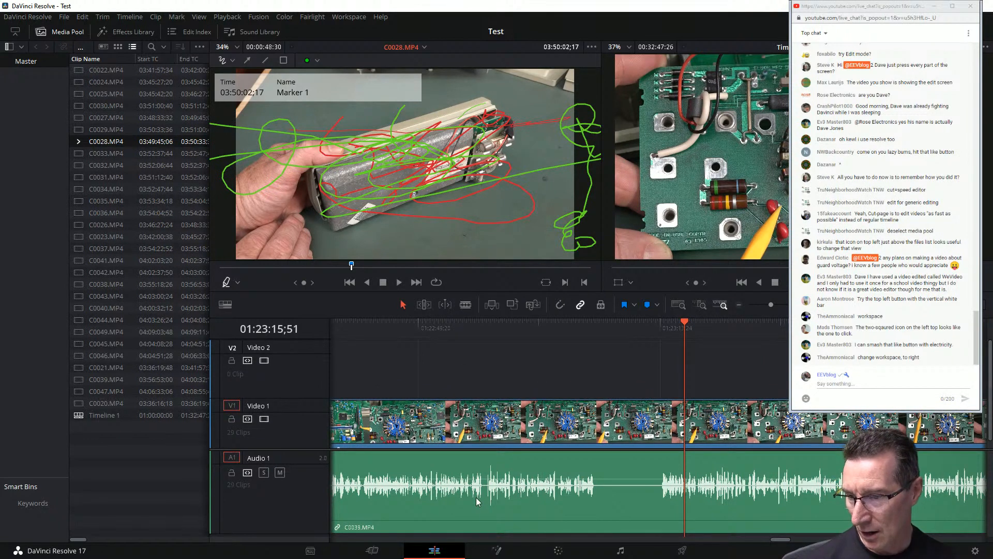
pyautogui.scroll(-1, 492, 365)
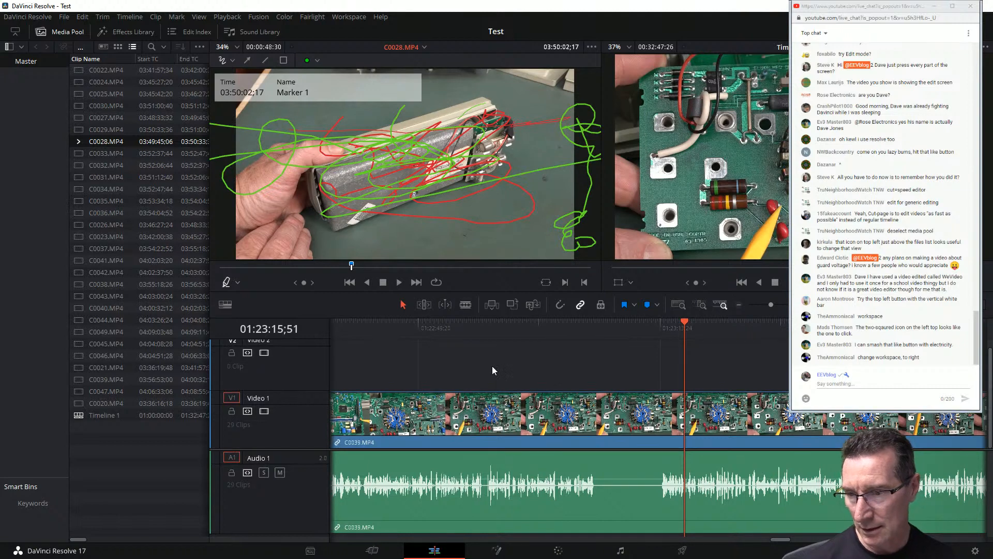
pyautogui.scroll(1, 494, 368)
pyautogui.scroll(-1, 495, 370)
pyautogui.scroll(1, 493, 368)
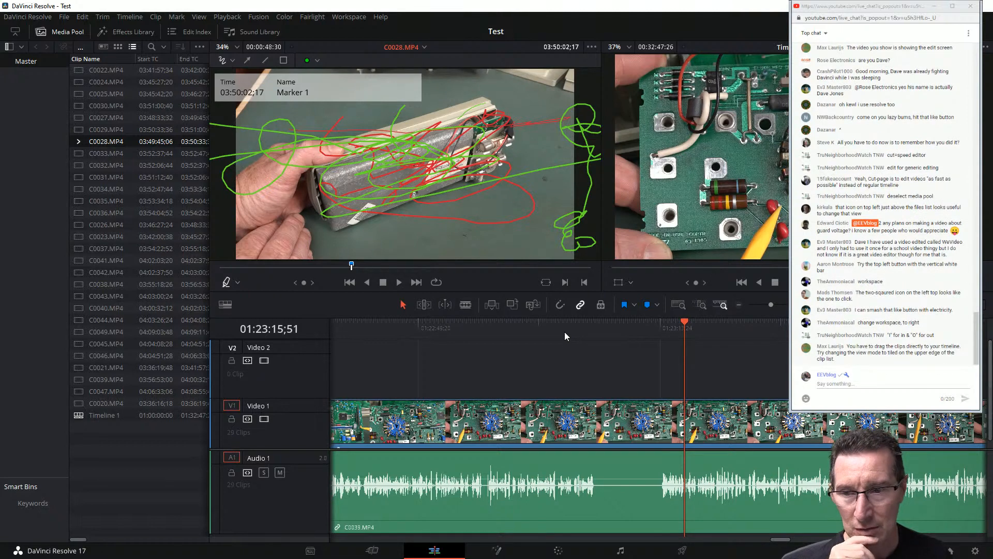
# Select the C0039.MP4 timeline clip, mark in and out points at 01:23:15;51 and extend the range to 00:00:12;51.
pyautogui.click(477, 415)
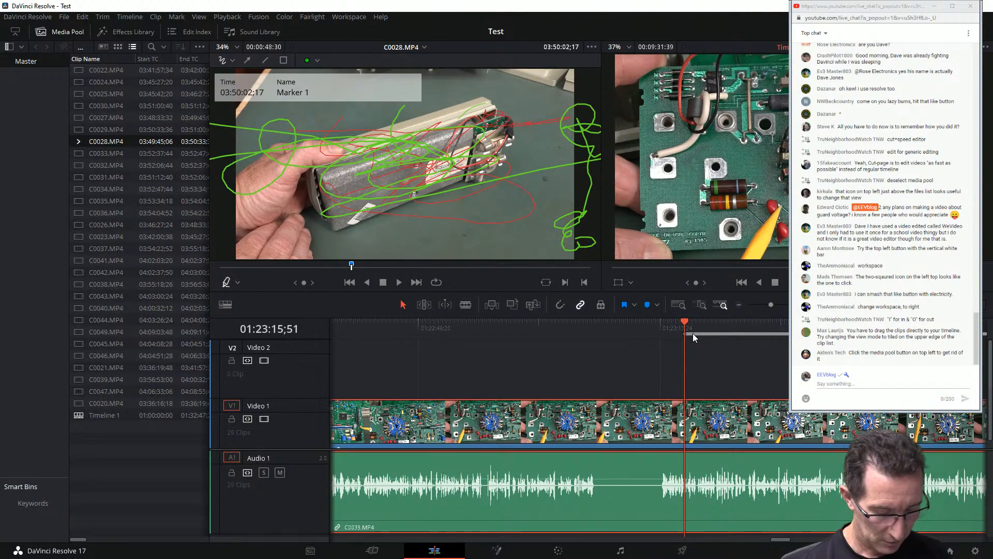
pyautogui.press('o')
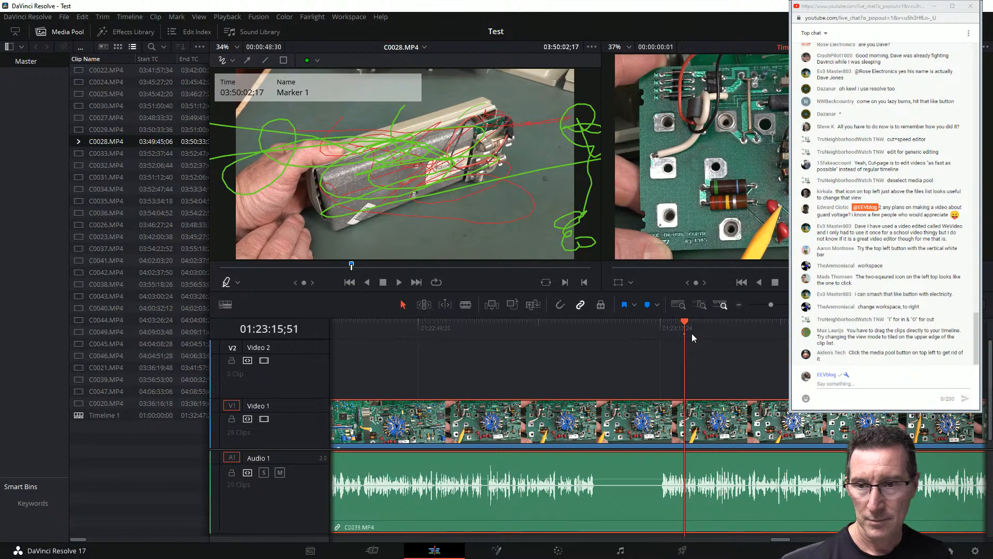
pyautogui.moveTo(685, 336); pyautogui.dragTo(804, 334)
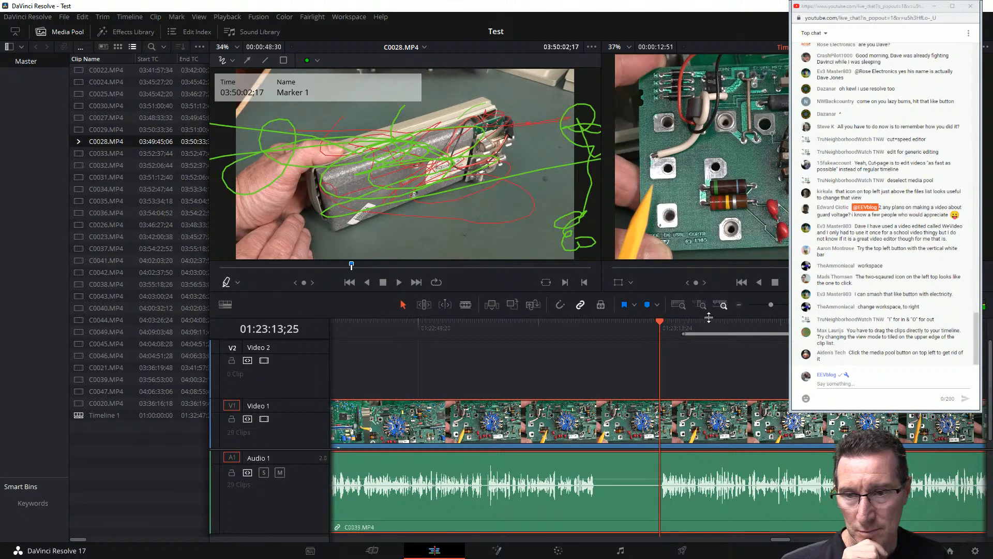
# Play the timeline around the start of the marked range, deselect the clip and move the playhead back to 01:23:03;39.
pyautogui.click(676, 321)
pyautogui.press('space')
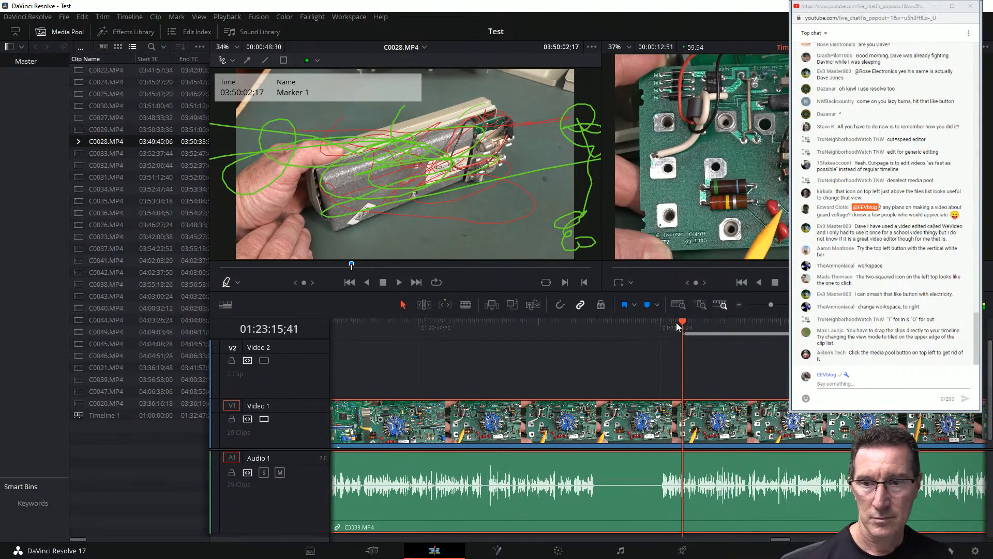
pyautogui.click(655, 335)
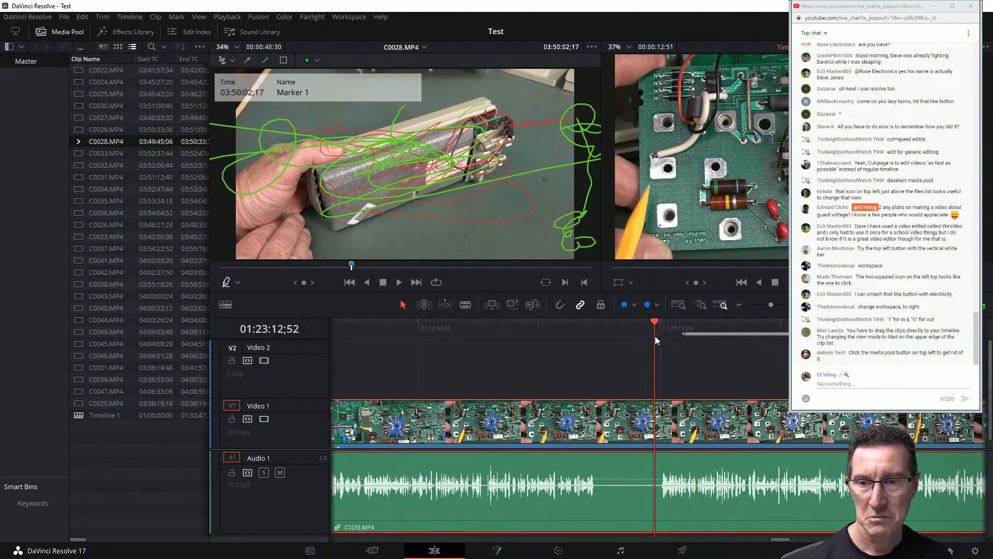
pyautogui.click(703, 335)
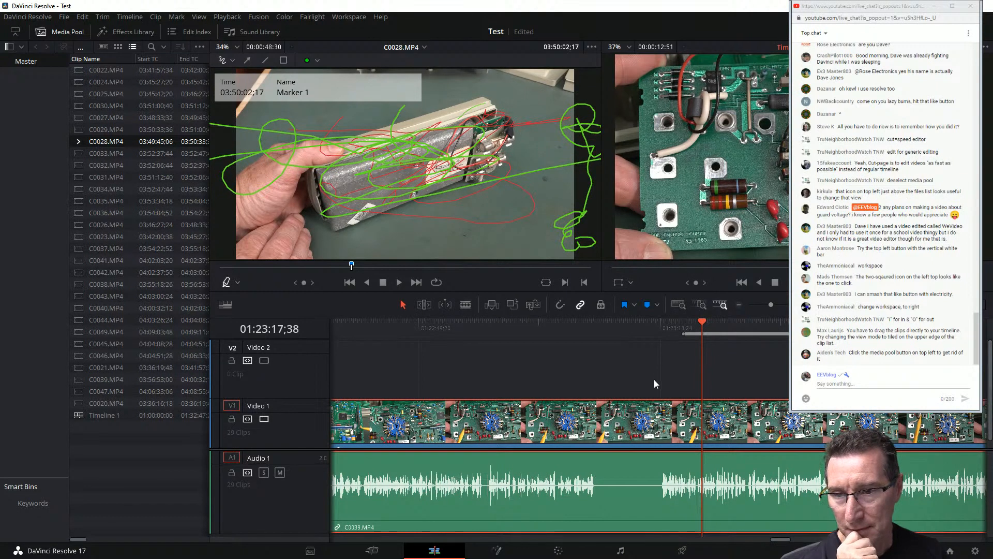
pyautogui.click(600, 343)
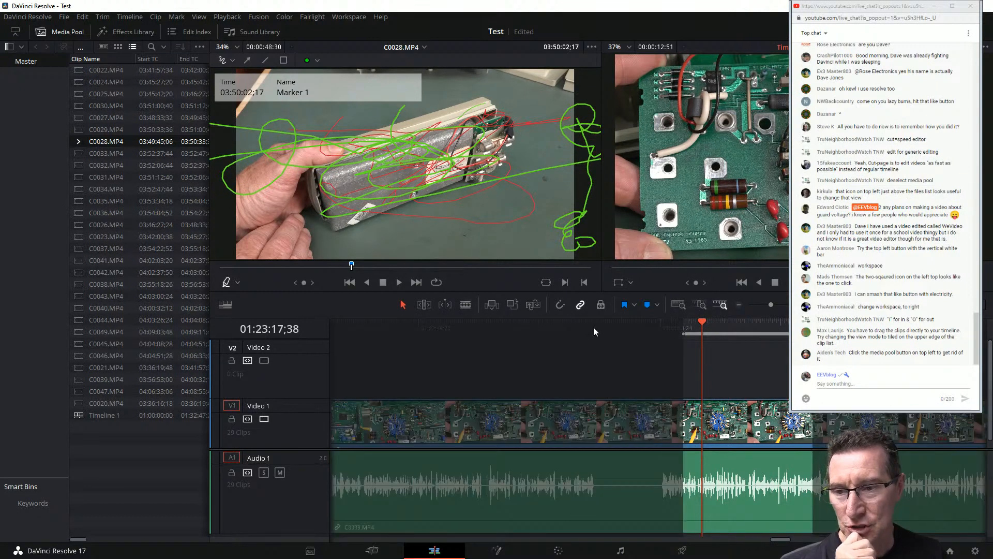
pyautogui.click(592, 322)
pyautogui.click(561, 323)
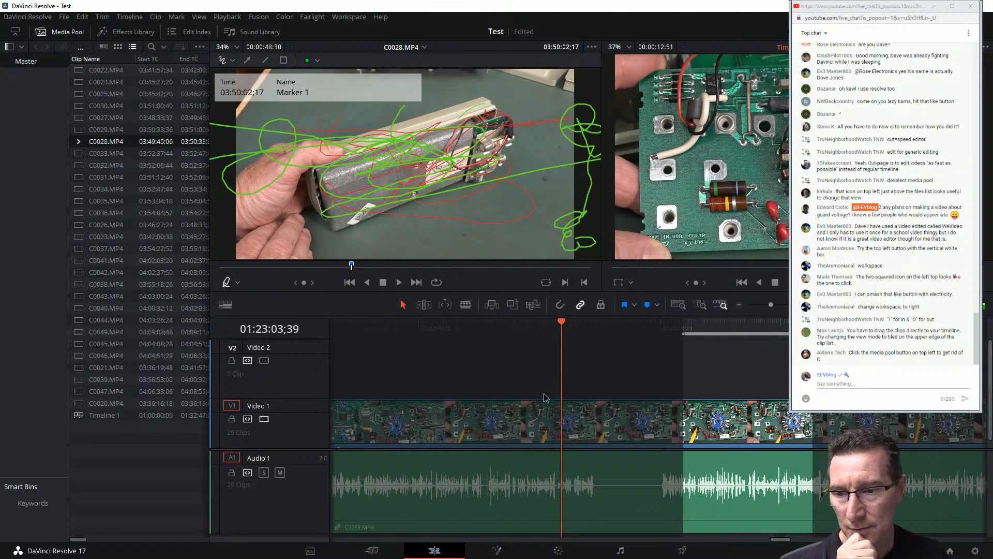
# Select the C0039.MP4 timeline clip and split it at 01:23:07;06, where the silent gap in the waveform begins.
pyautogui.click(546, 496)
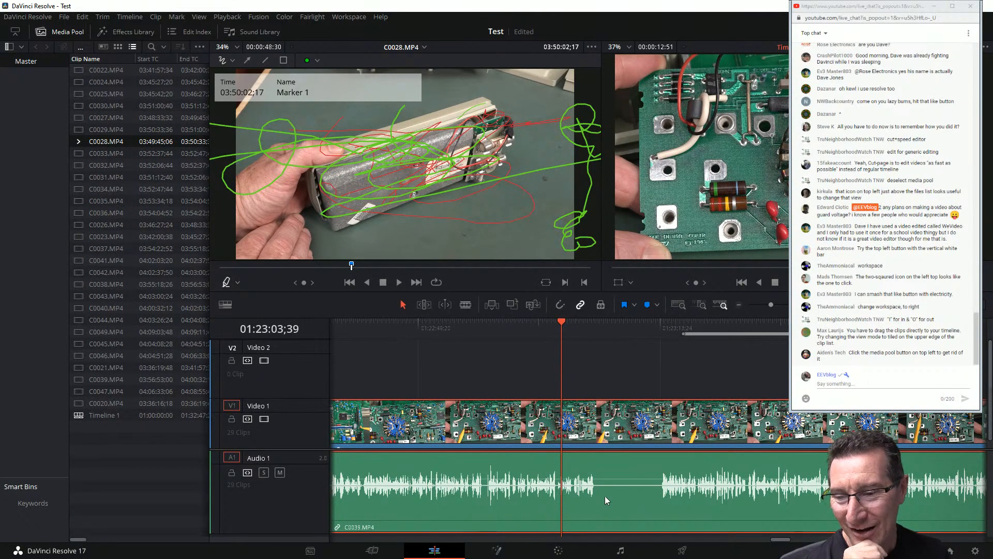
pyautogui.click(561, 322)
pyautogui.moveTo(561, 322); pyautogui.dragTo(458, 321)
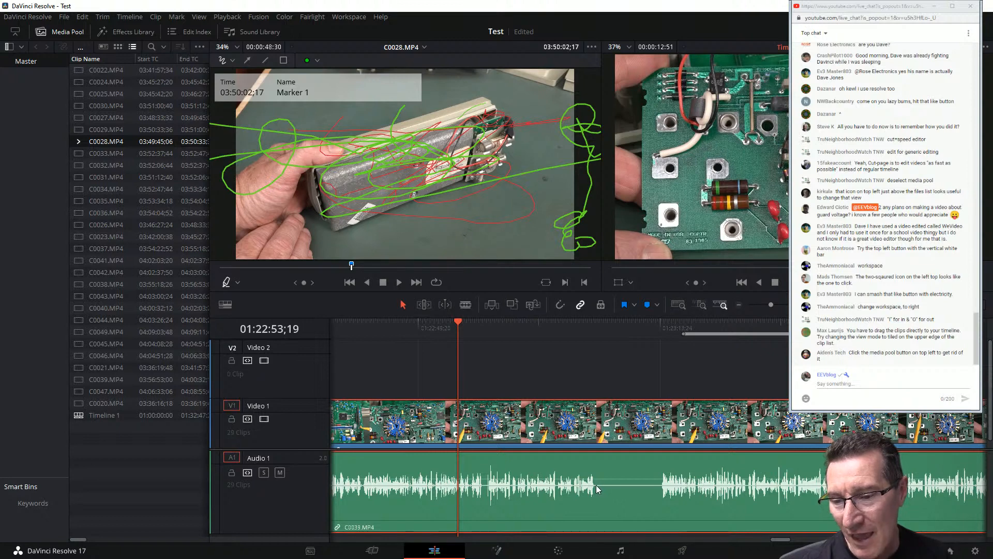
pyautogui.click(597, 322)
pyautogui.moveTo(597, 324); pyautogui.dragTo(597, 324)
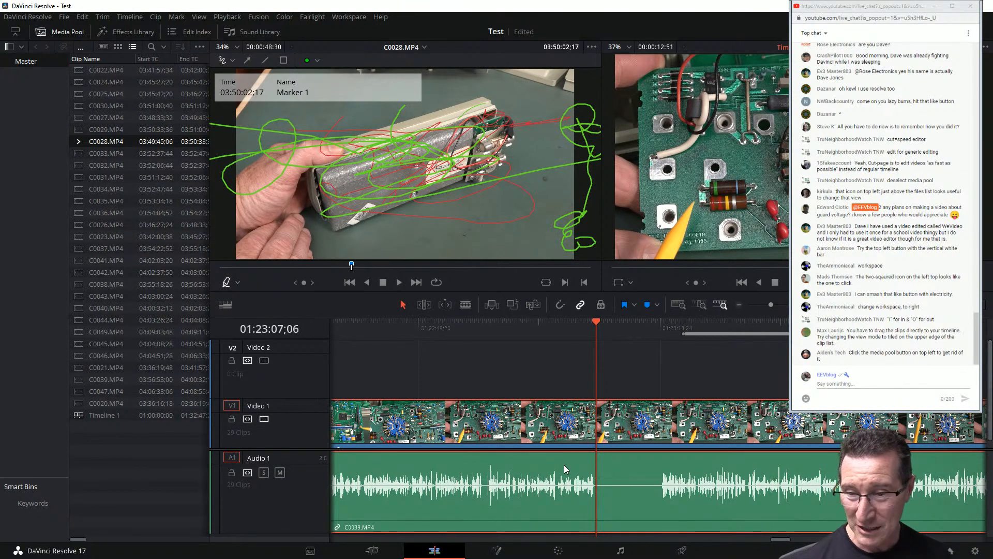
pyautogui.hotkey('ctrl', 'b')
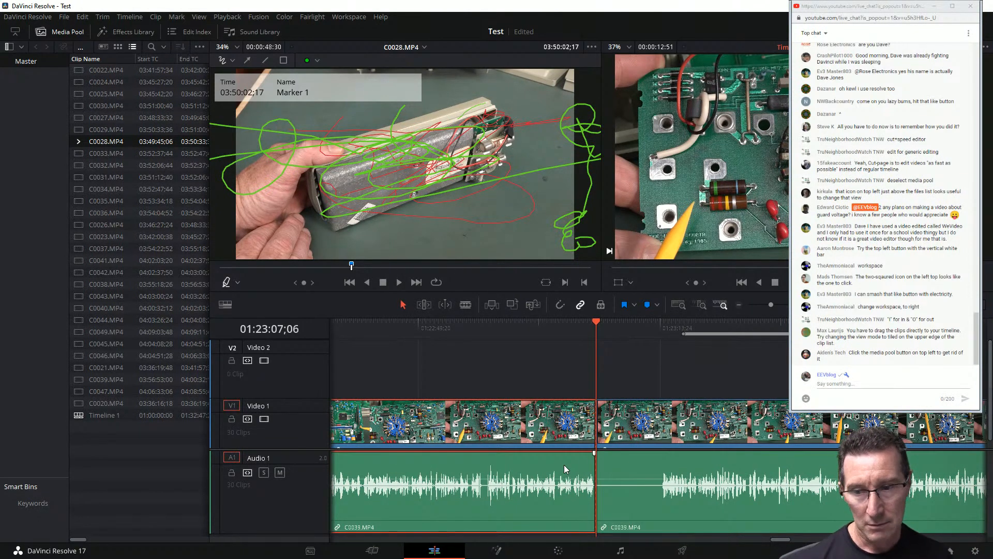
# Trim the start of the clip after the split to about 01:23:13;28 to remove the silence, and turn on Dynamic Trim Mode (Slip).
pyautogui.moveTo(598, 414); pyautogui.dragTo(664, 398)
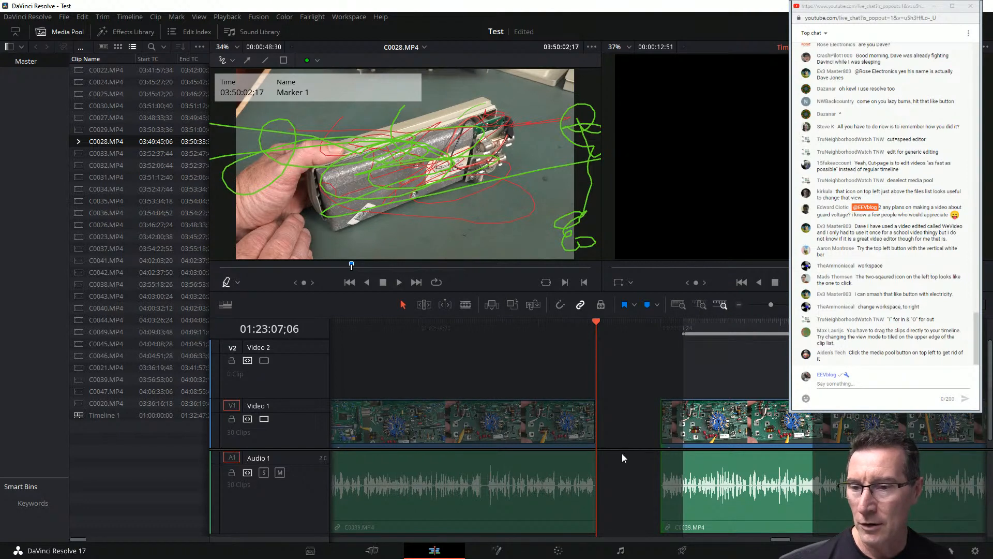
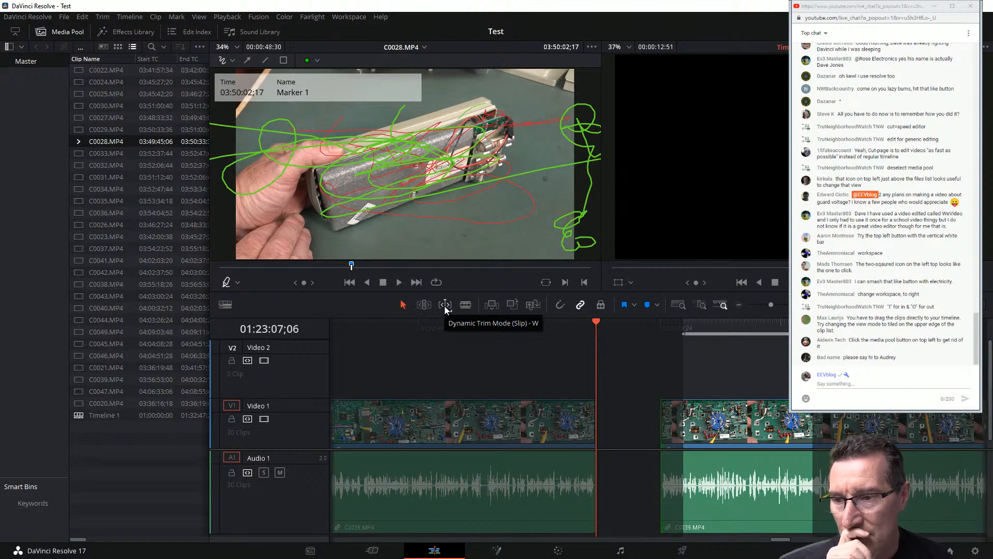
pyautogui.click(445, 306)
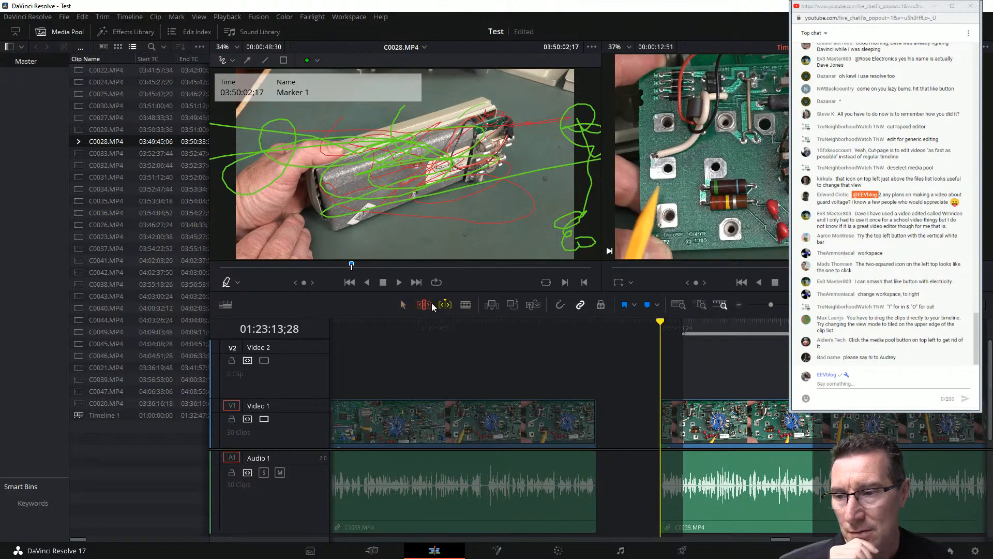
# Try out the Trim Edit, Dynamic Trim and Blade Edit modes, leaving Blade Edit Mode active with Dynamic Trim turned off.
pyautogui.click(448, 306)
pyautogui.click(466, 307)
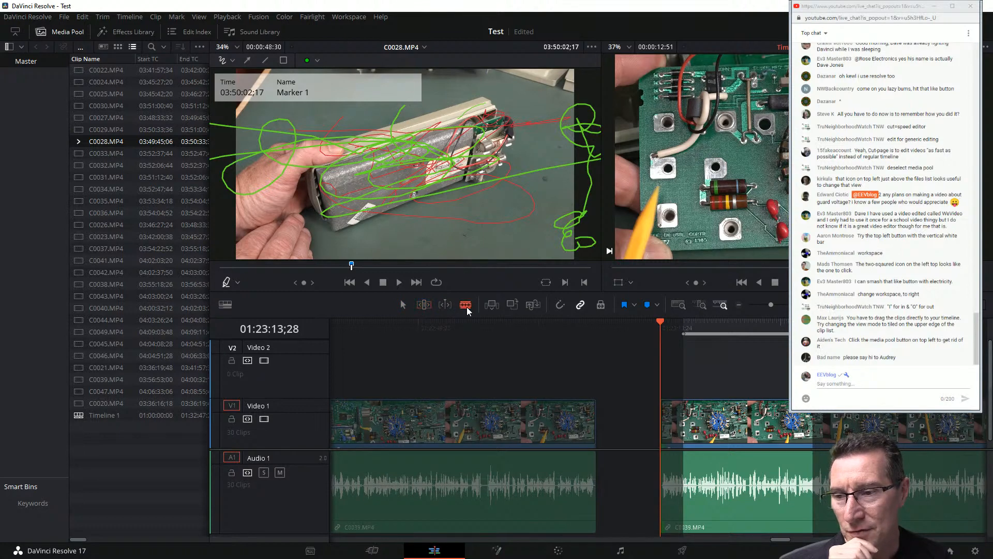
pyautogui.click(446, 306)
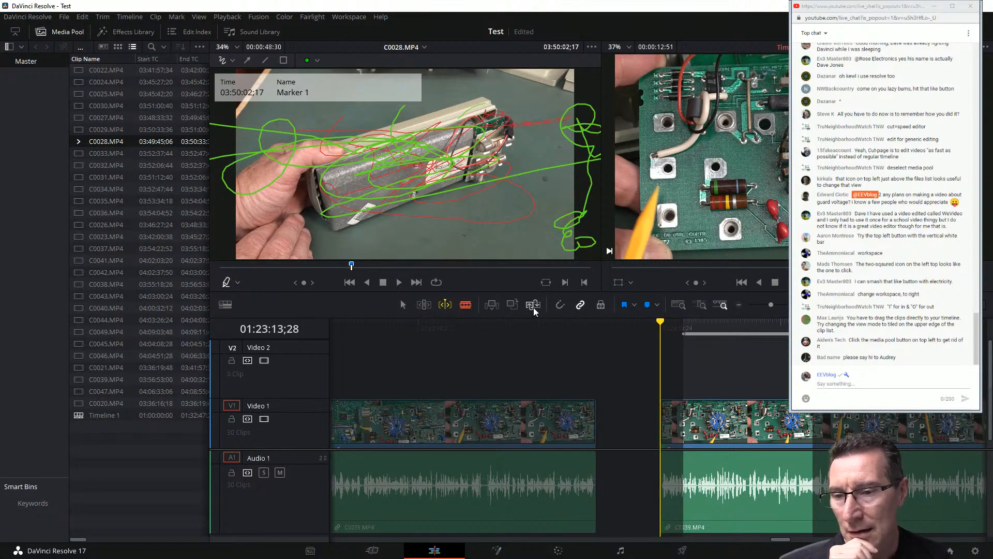
pyautogui.click(446, 306)
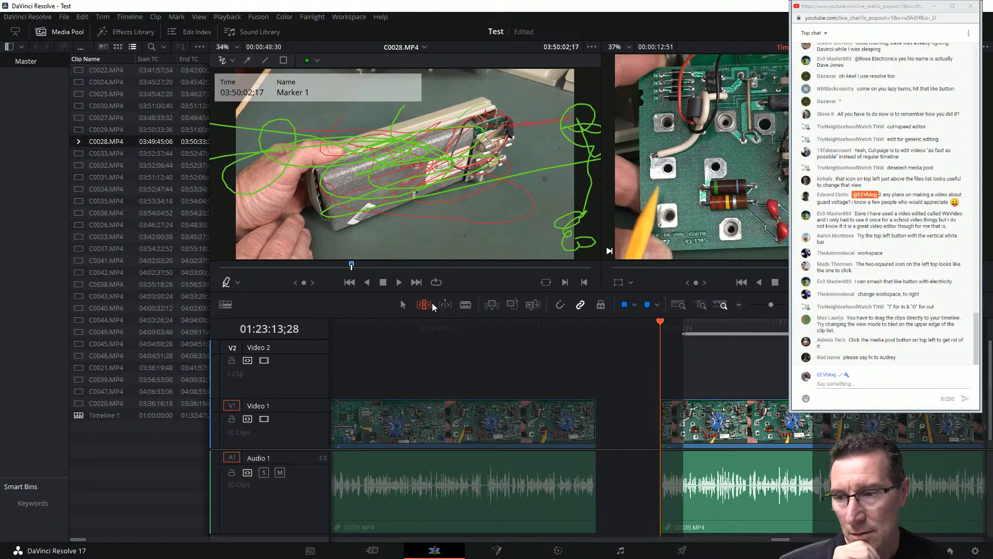
pyautogui.click(449, 306)
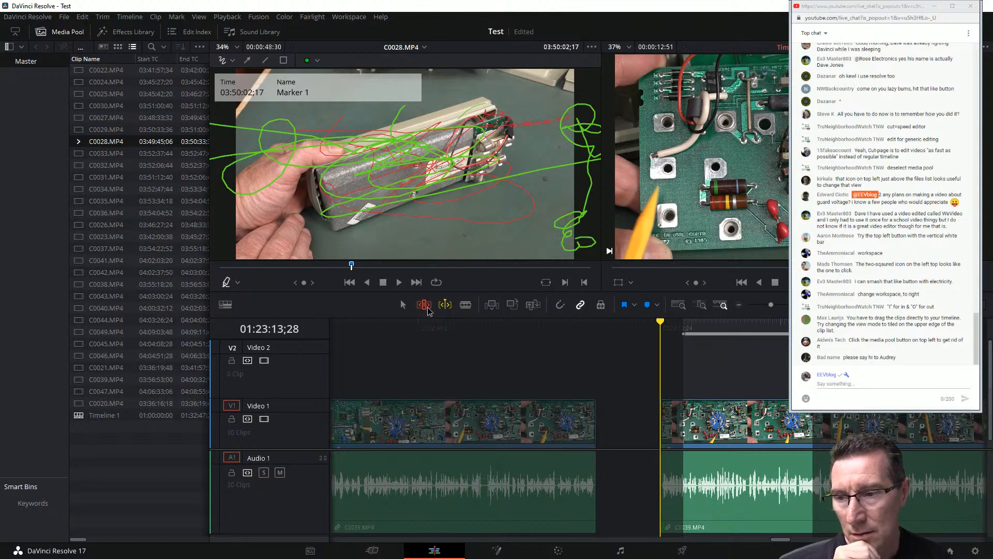
pyautogui.click(446, 306)
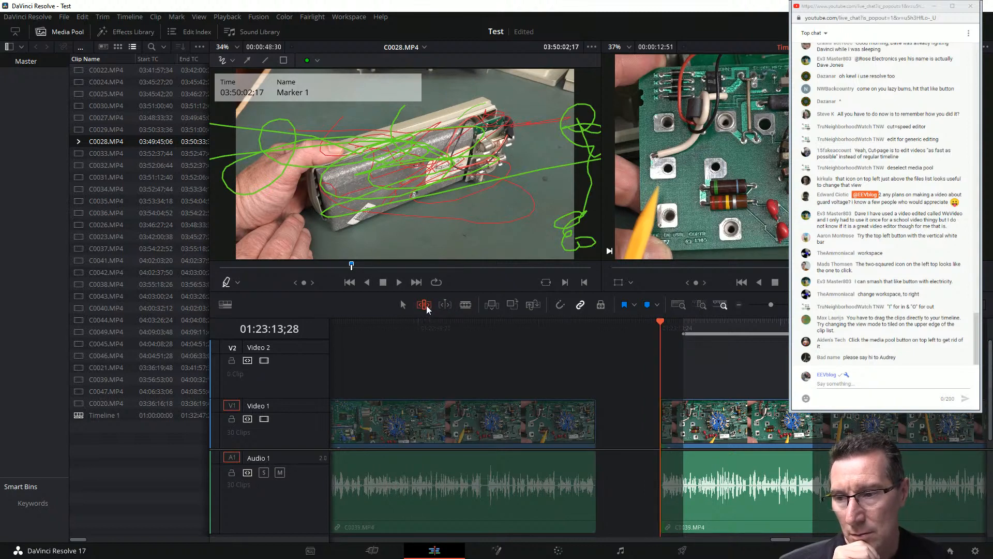
pyautogui.click(445, 305)
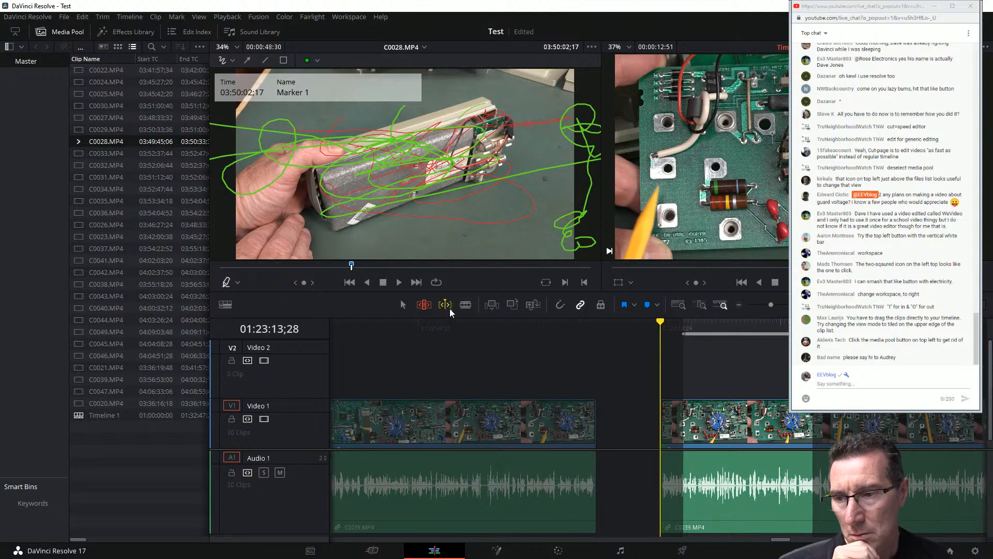
pyautogui.click(446, 306)
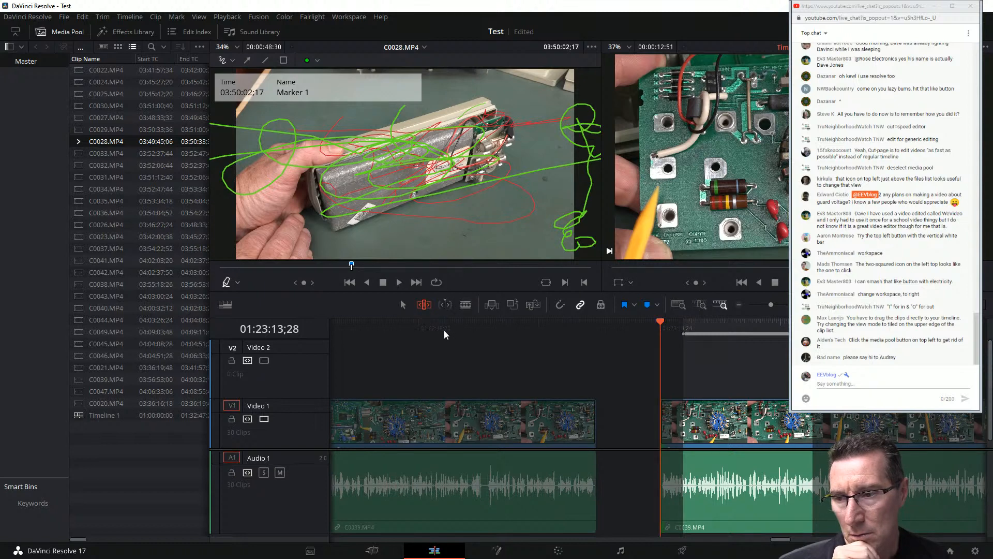
pyautogui.click(446, 306)
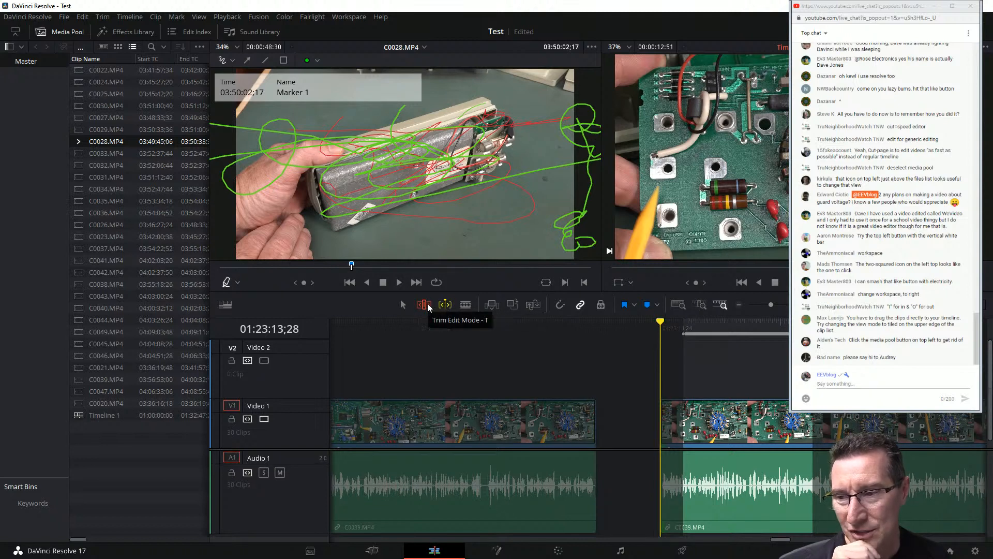
pyautogui.click(465, 306)
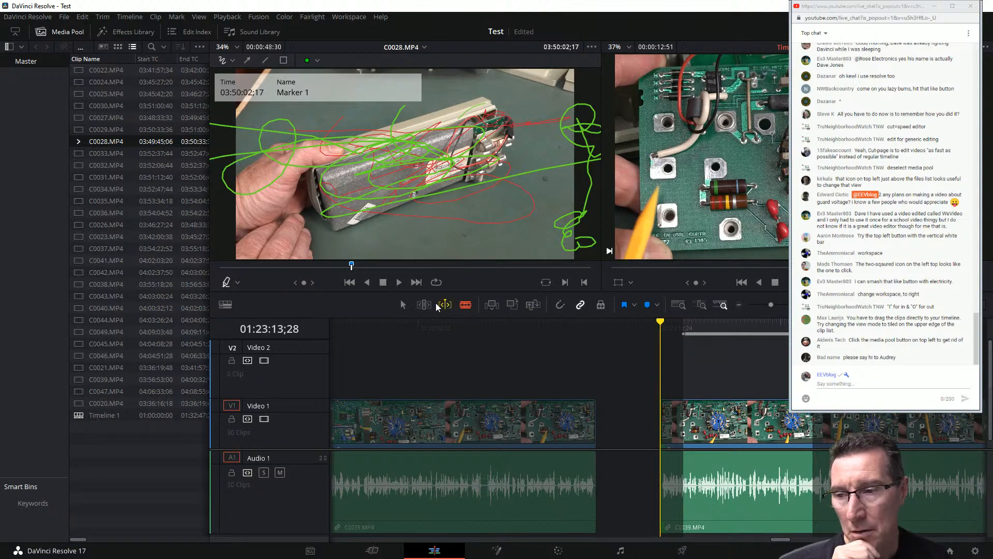
pyautogui.click(466, 305)
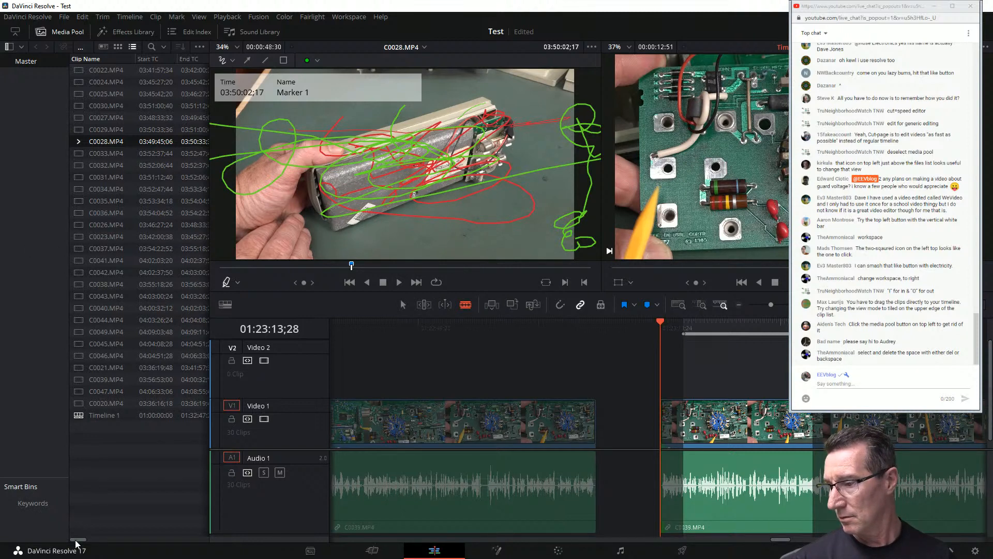
# Widen the media pool to show the Duration column and shrink its height so the timeline spans the full window width.
pyautogui.moveTo(75, 540); pyautogui.dragTo(56, 549)
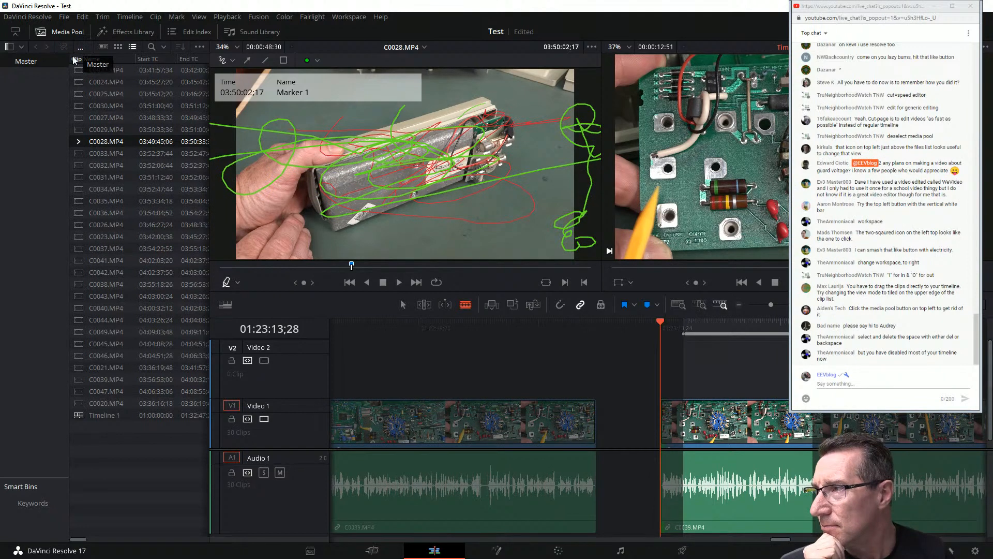
pyautogui.click(22, 48)
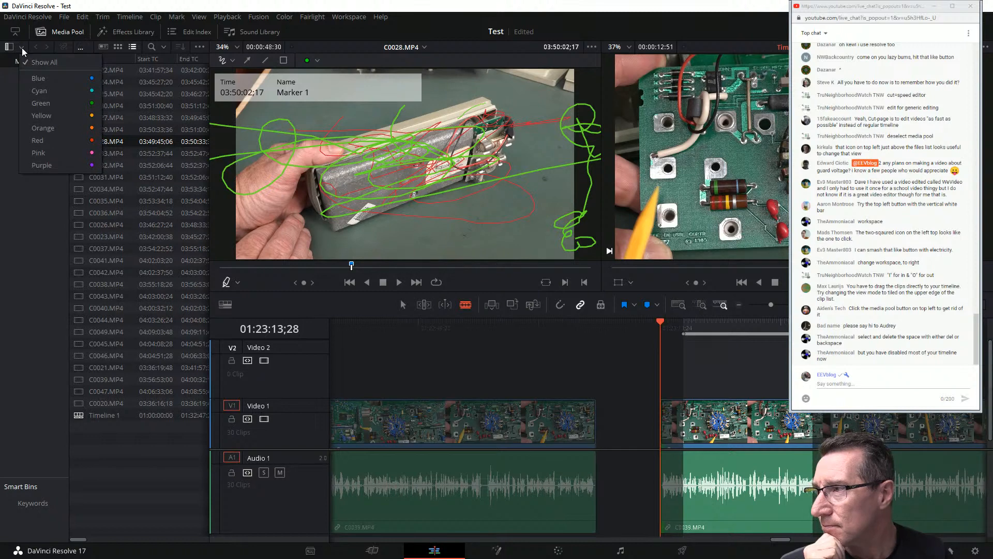
pyautogui.click(15, 33)
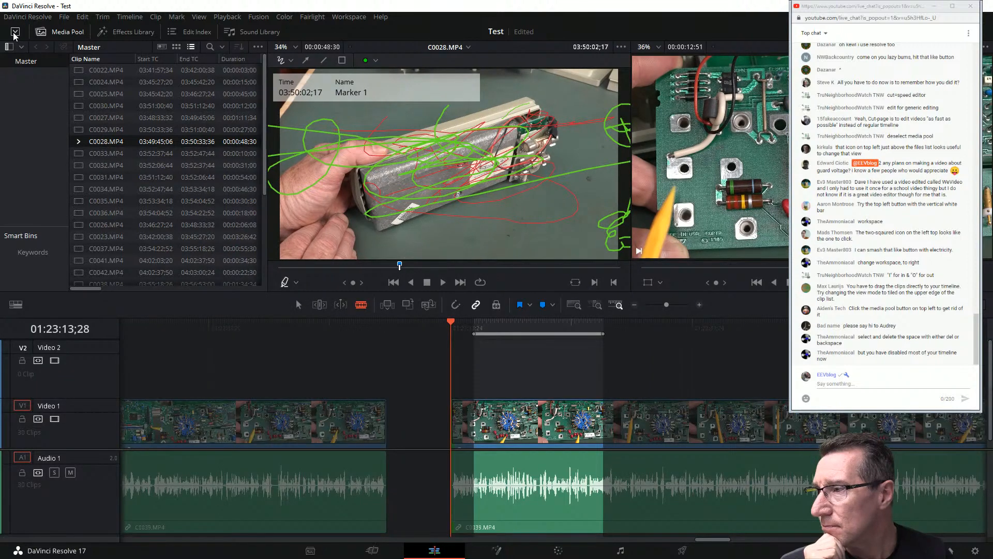
pyautogui.click(15, 33)
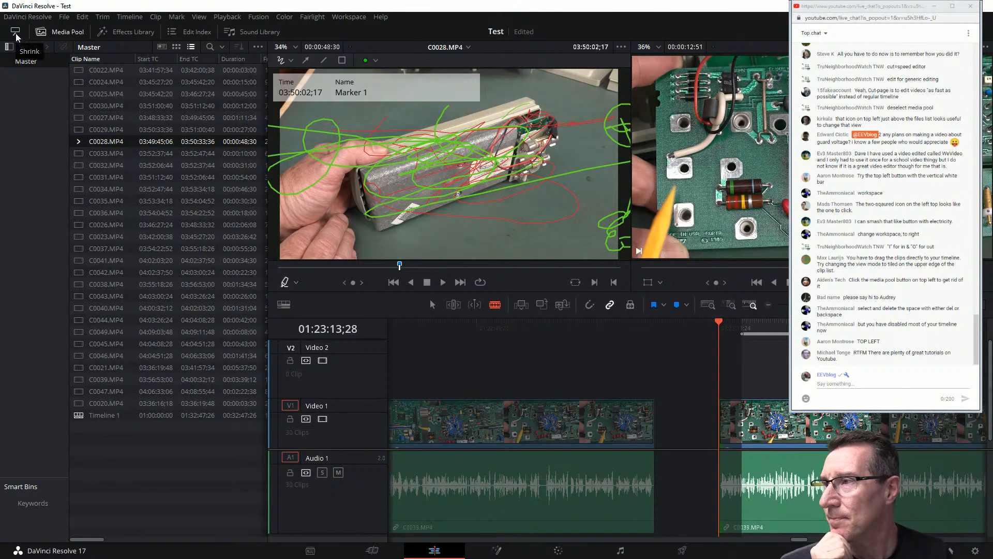
pyautogui.click(15, 37)
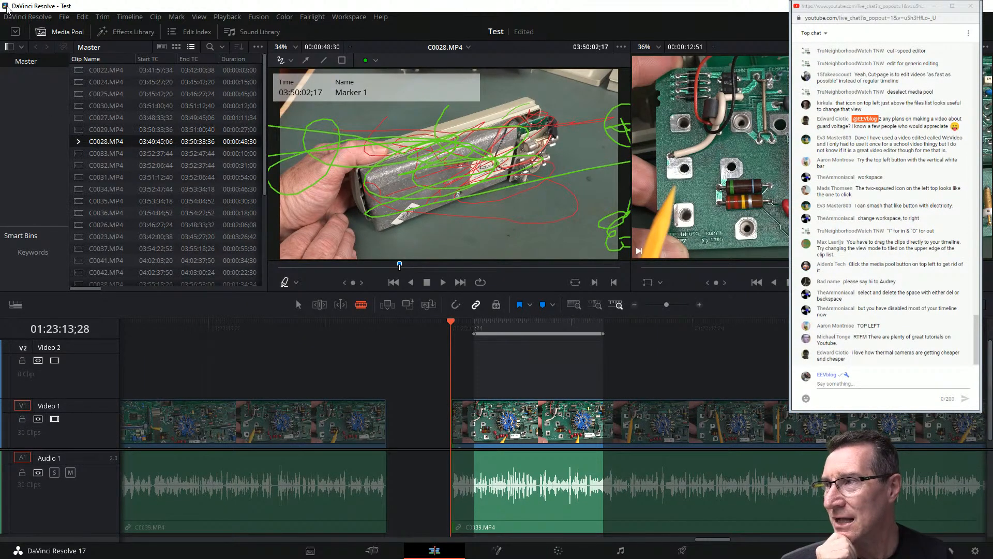
pyautogui.click(16, 35)
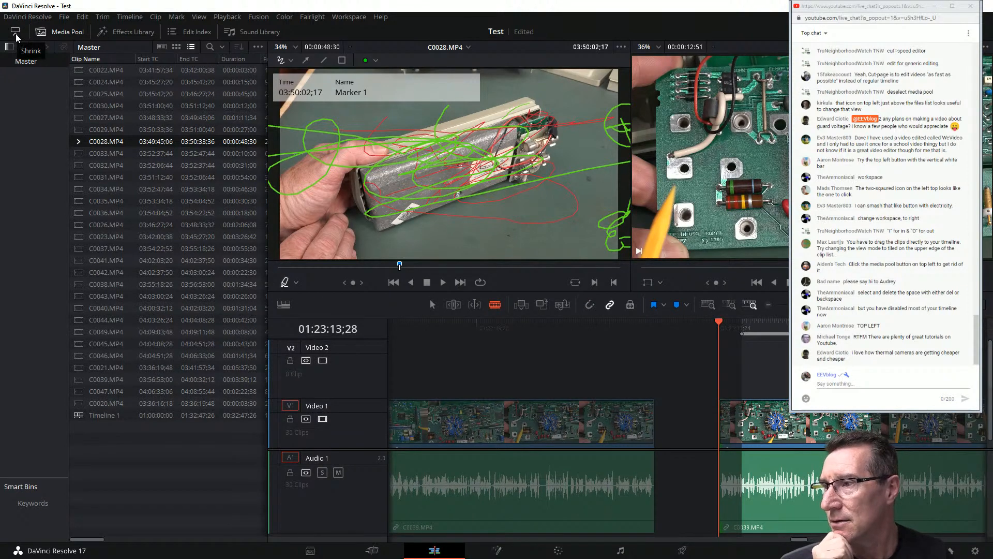
pyautogui.click(15, 35)
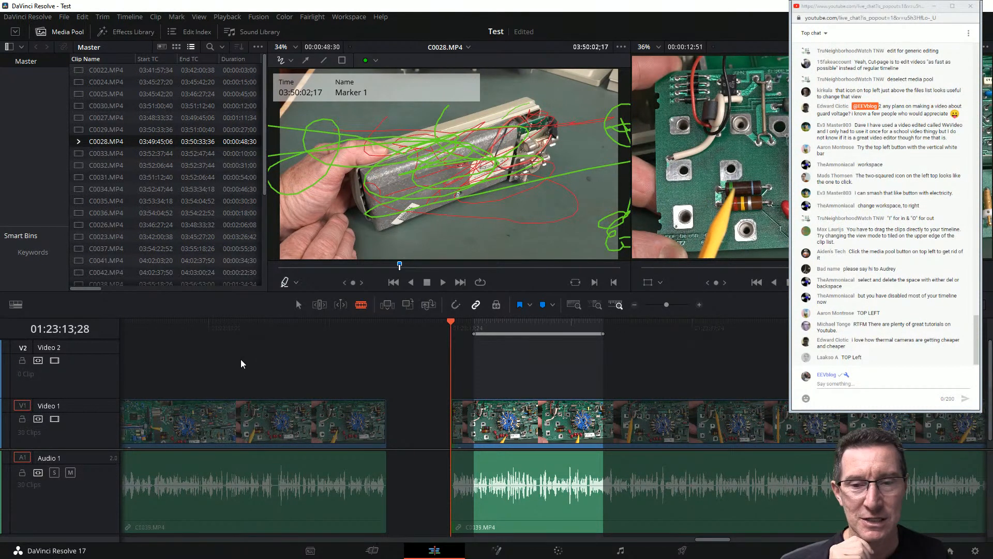
# Try splitting the C0039.MP4 clip after the gap at two points near its start, and undo both cuts.
pyautogui.click(469, 419)
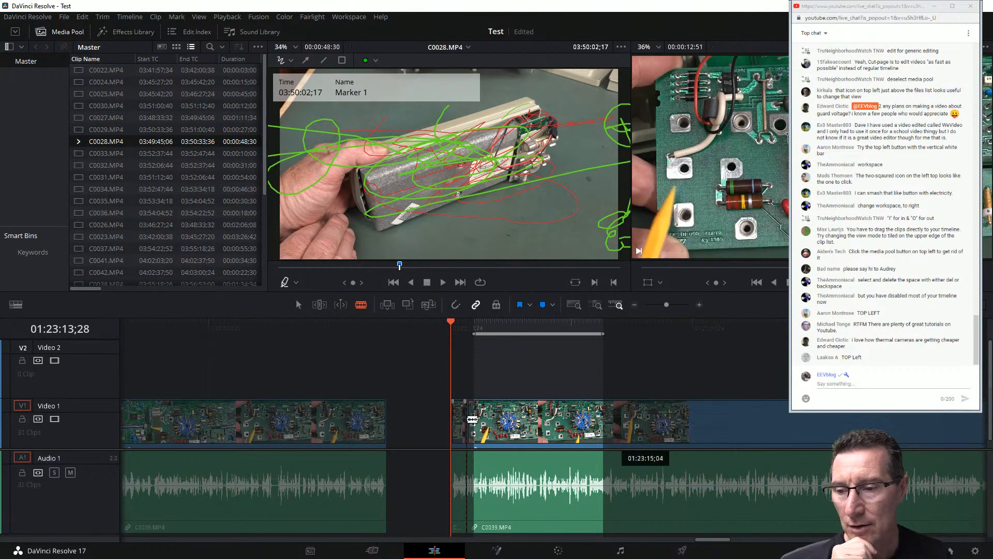
pyautogui.click(490, 422)
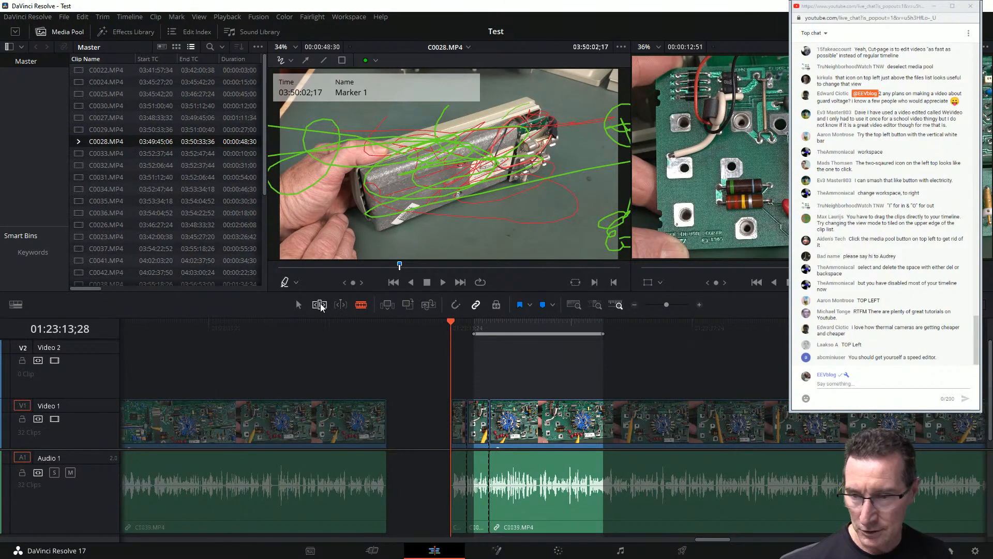
pyautogui.hotkey('ctrl', 'z')
pyautogui.hotkey('ctrl', 'z')
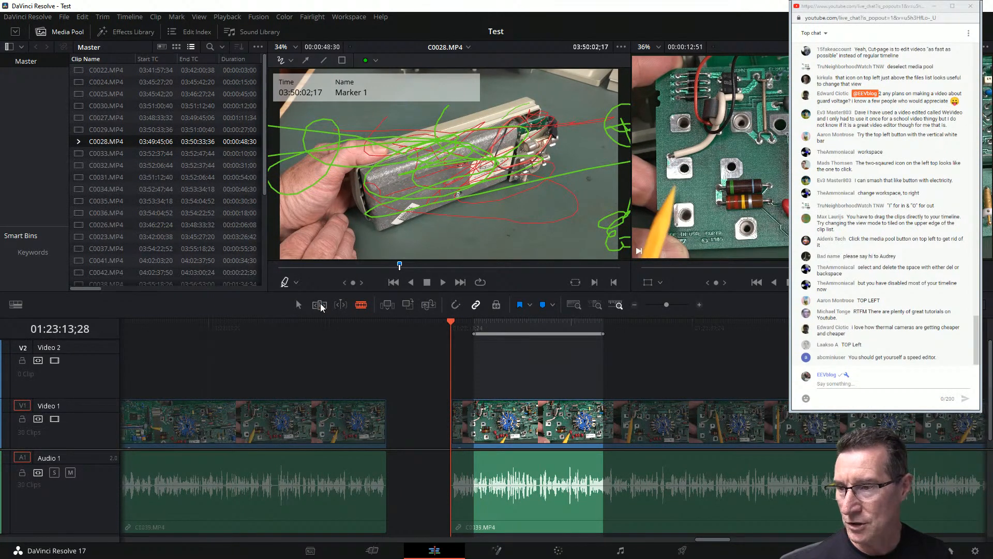
# Switch to Trim Edit Mode, select the C0039.MP4 clip after the gap and look along the timeline to the C0040.MP4 clip.
pyautogui.click(320, 305)
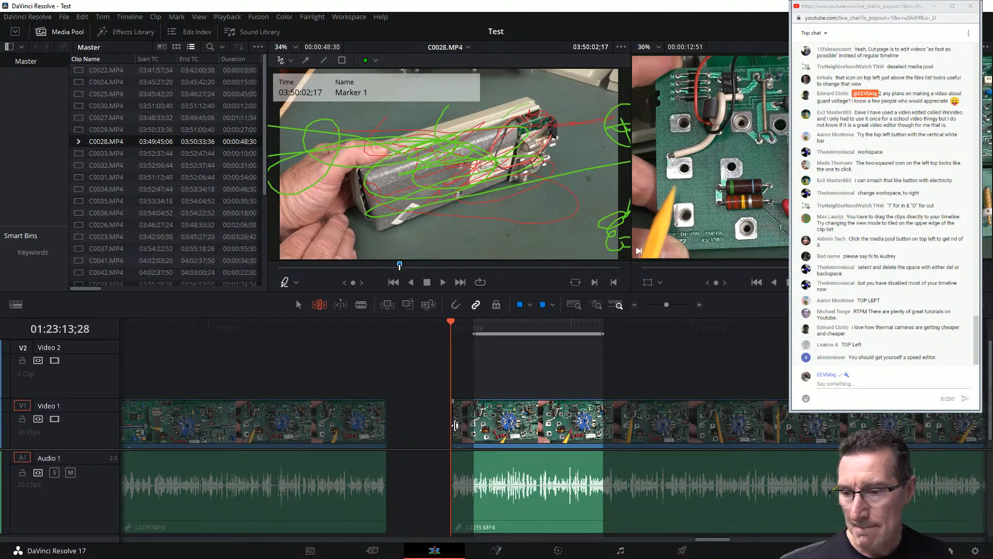
pyautogui.click(482, 416)
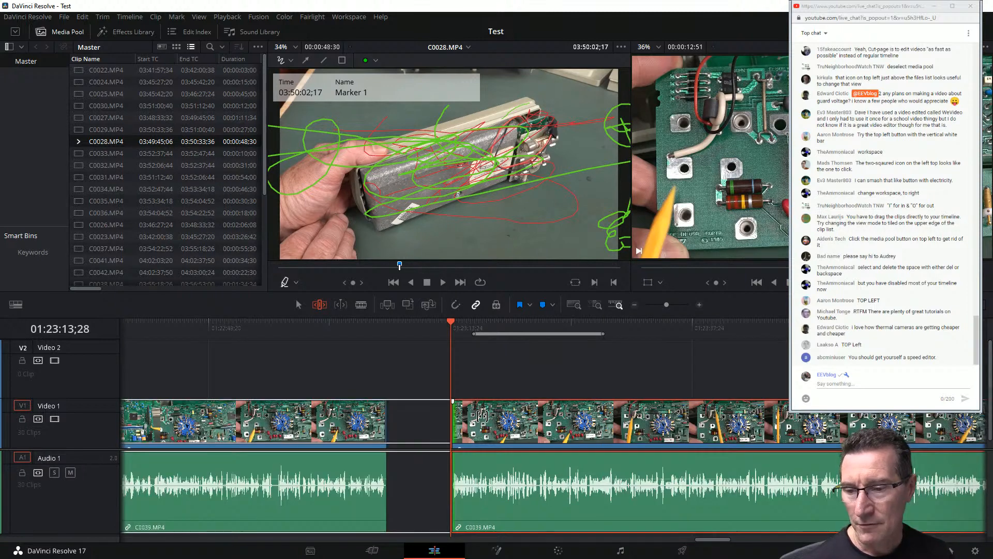
pyautogui.scroll(-1, 484, 415)
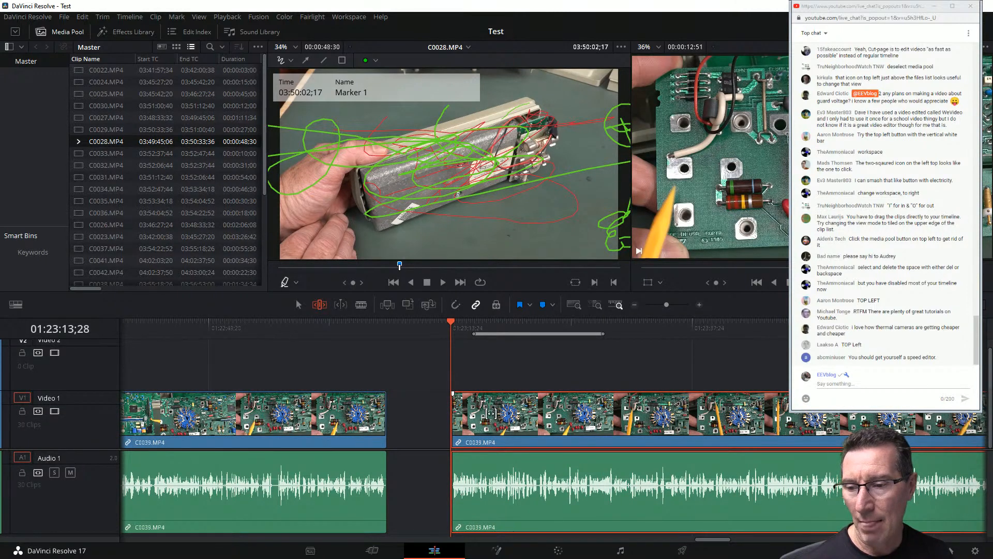
pyautogui.hscroll(5, 491, 412)
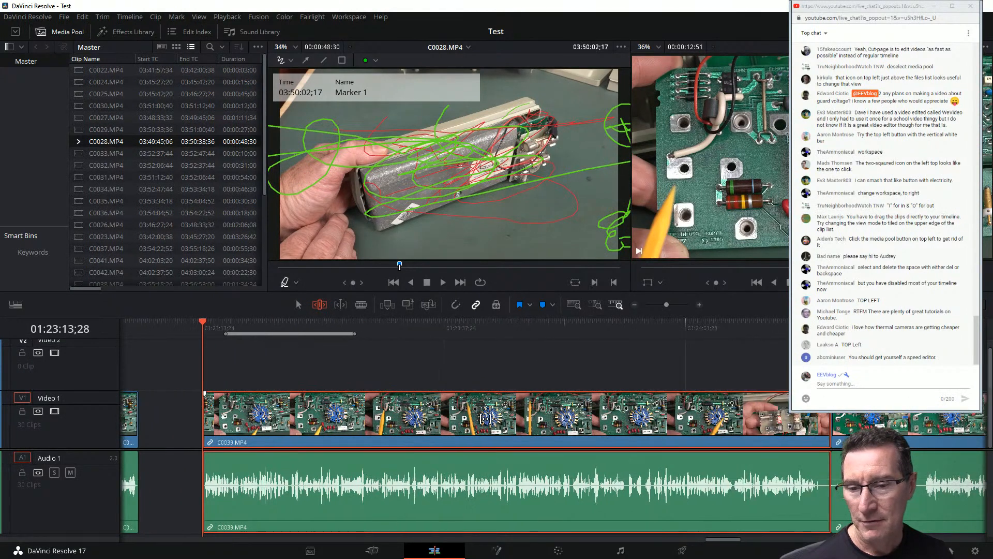
pyautogui.hscroll(4, 487, 418)
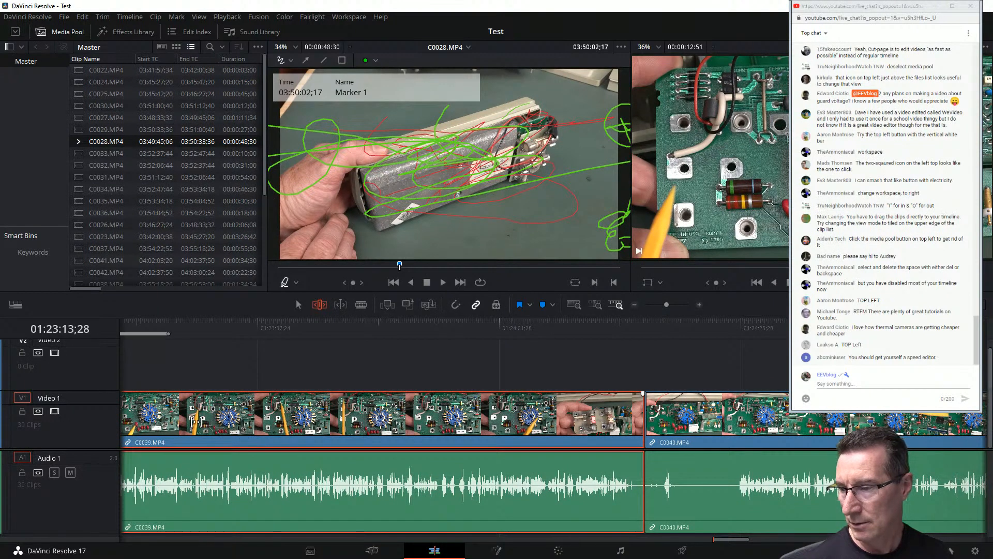
pyautogui.hscroll(1, 286, 436)
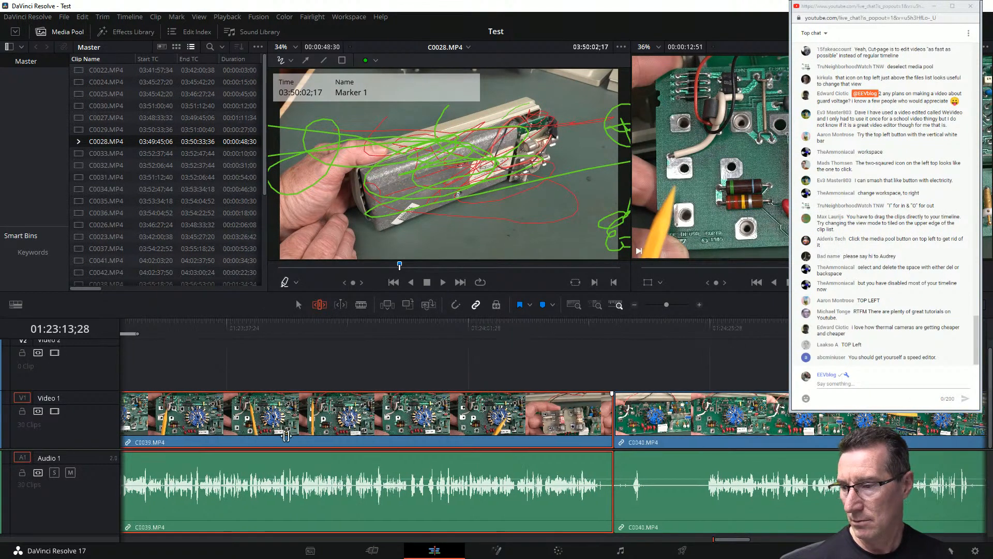
pyautogui.hscroll(3, 286, 436)
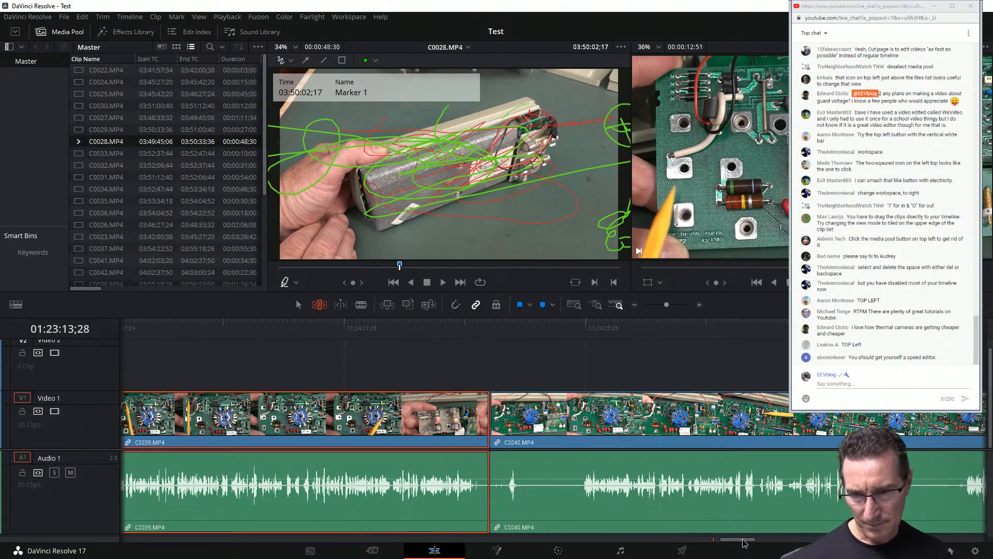
# Ripple delete the short clip before C0021.MP4 at the very start of the timeline.
pyautogui.moveTo(744, 543); pyautogui.dragTo(131, 540)
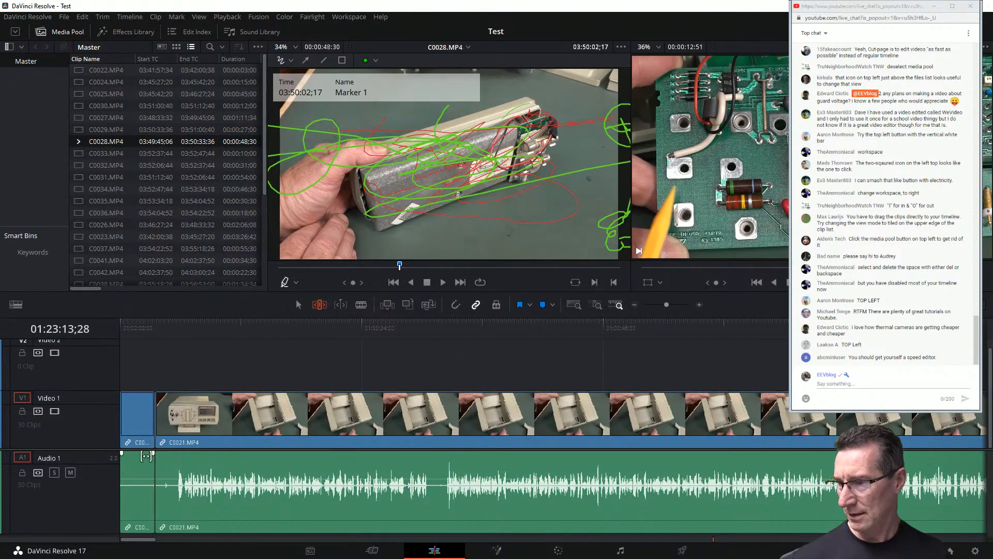
pyautogui.click(146, 417)
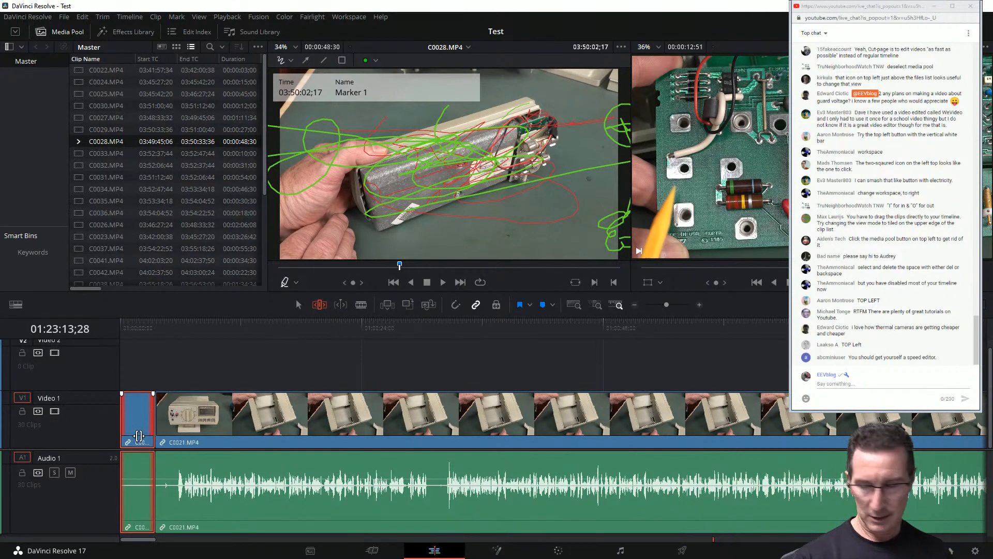
pyautogui.press('Delete')
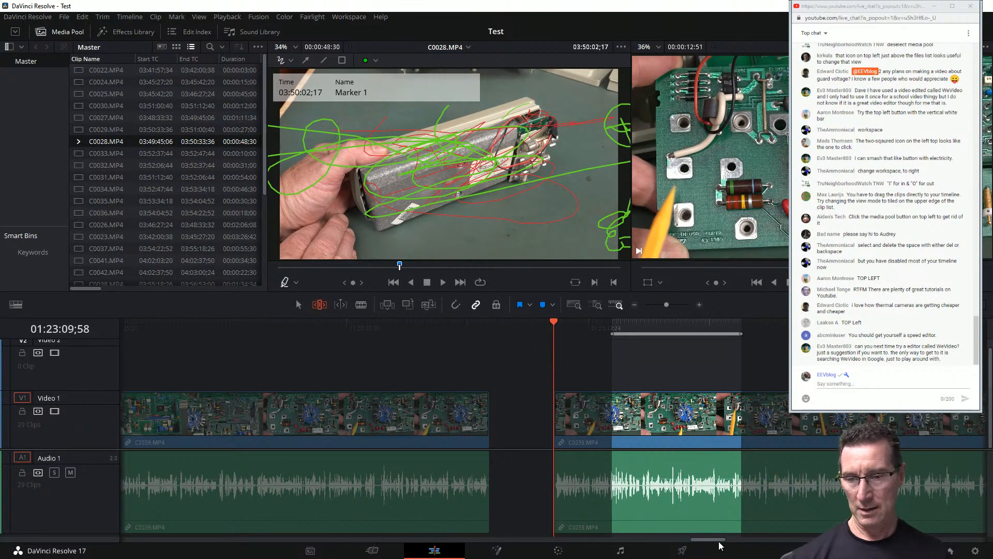
# Ripple trim the silent lead-in off the start of the first C0021.MP4 clip by 01;57.
pyautogui.moveTo(718, 540); pyautogui.dragTo(102, 539)
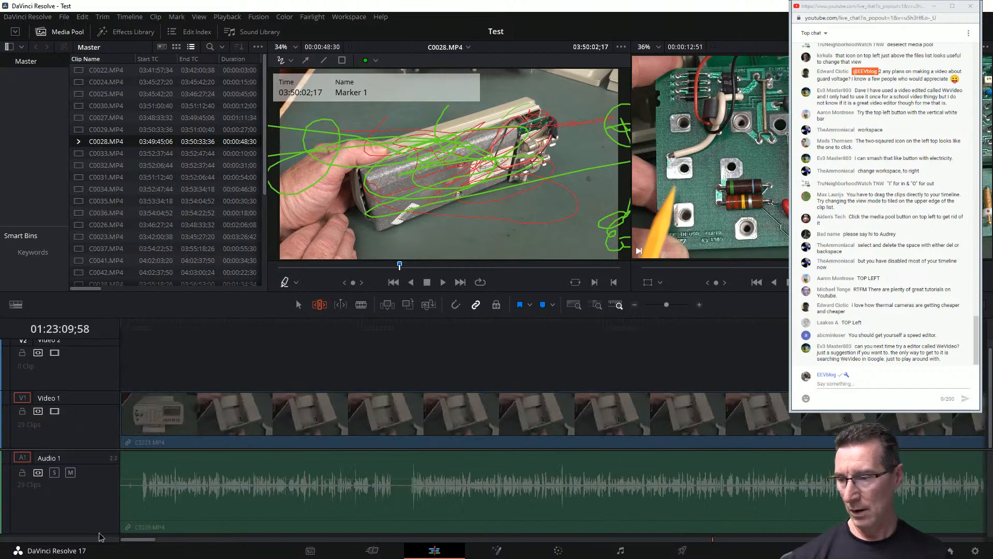
pyautogui.click(130, 464)
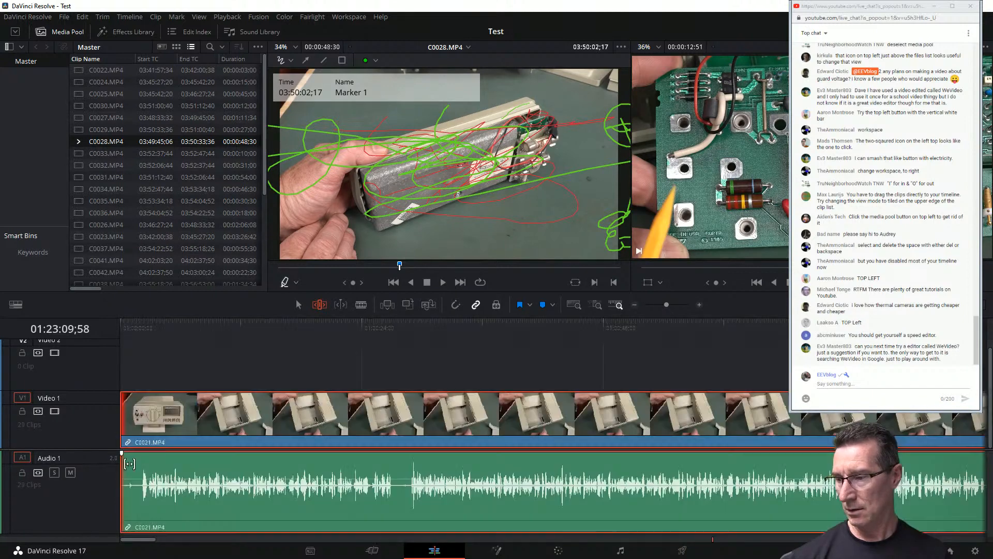
pyautogui.click(144, 322)
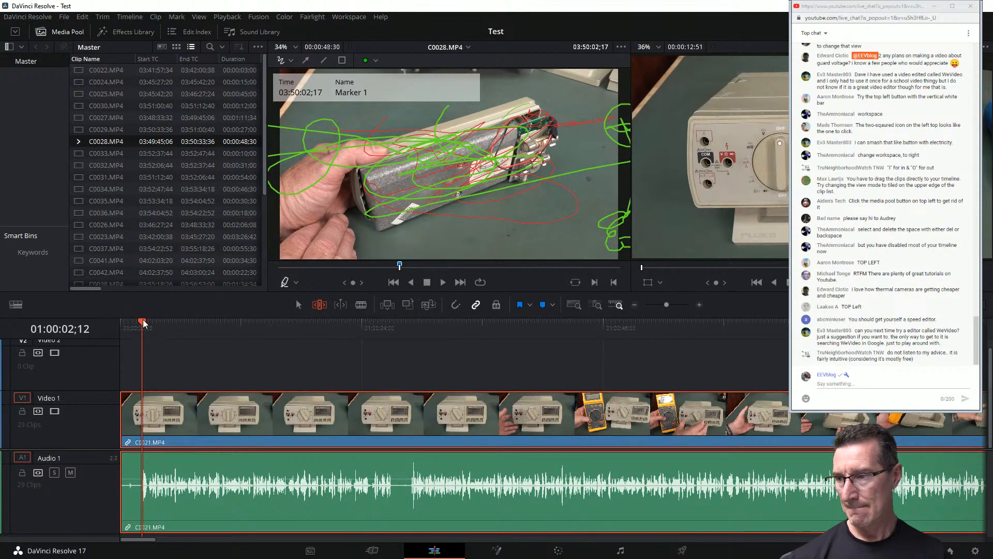
pyautogui.moveTo(143, 322); pyautogui.dragTo(139, 324)
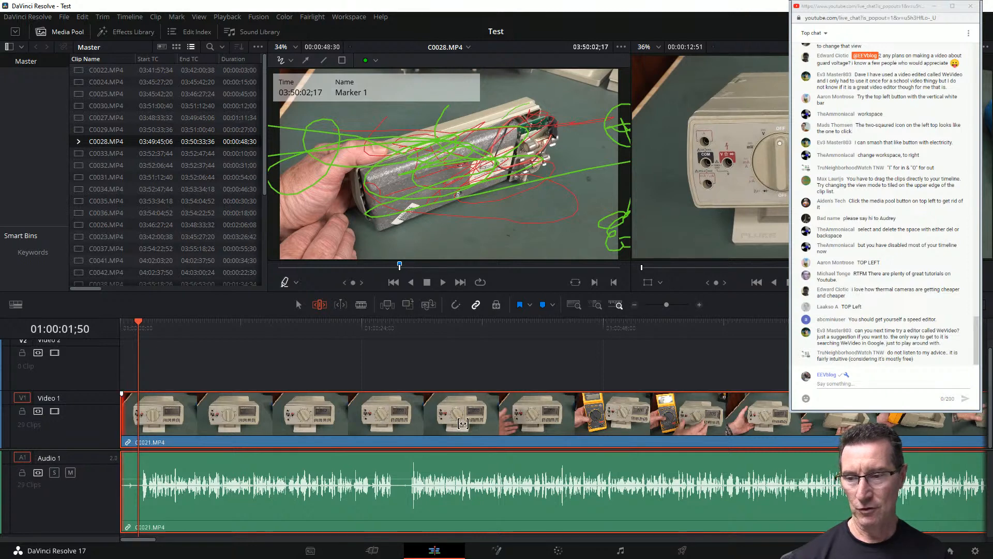
pyautogui.moveTo(142, 329); pyautogui.dragTo(204, 330)
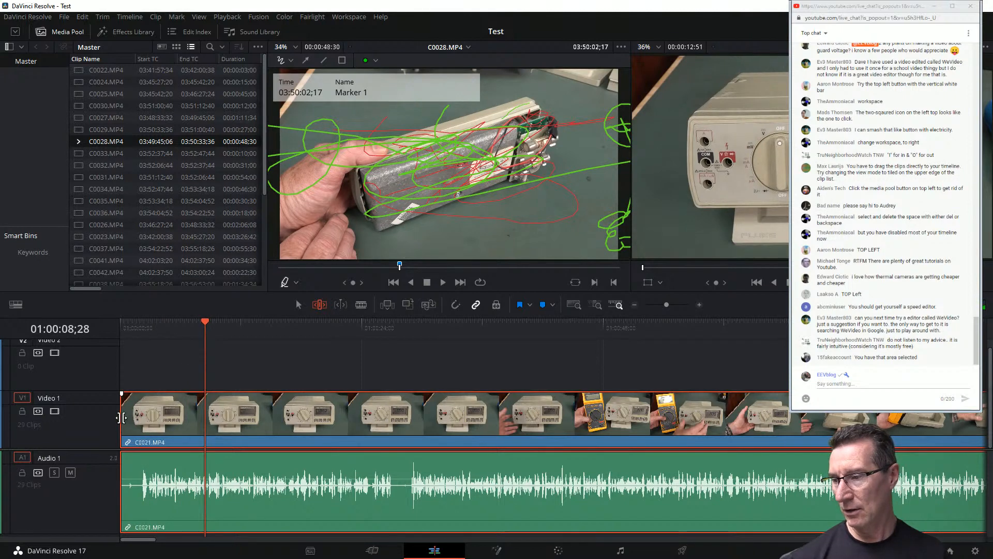
pyautogui.moveTo(125, 418); pyautogui.dragTo(104, 421)
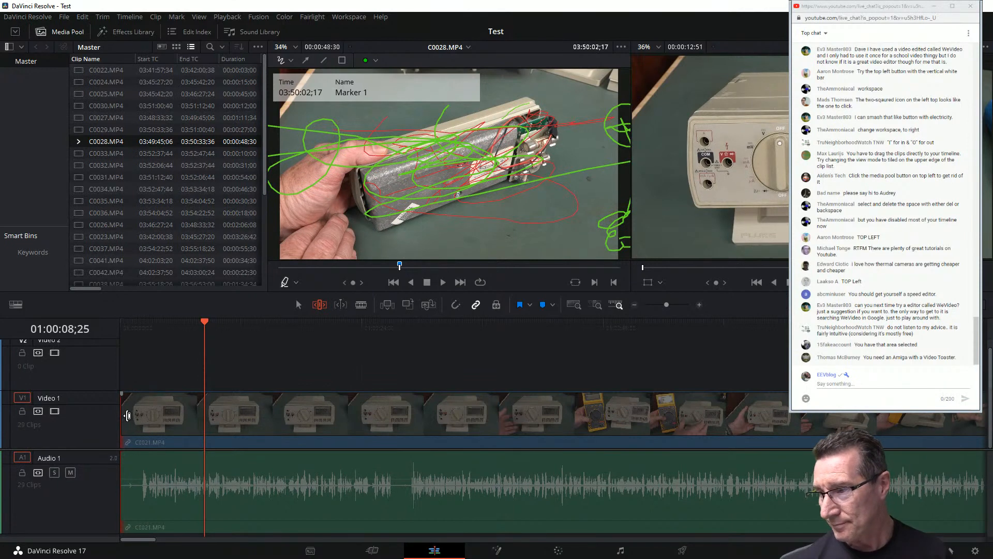
pyautogui.moveTo(127, 416); pyautogui.dragTo(144, 403)
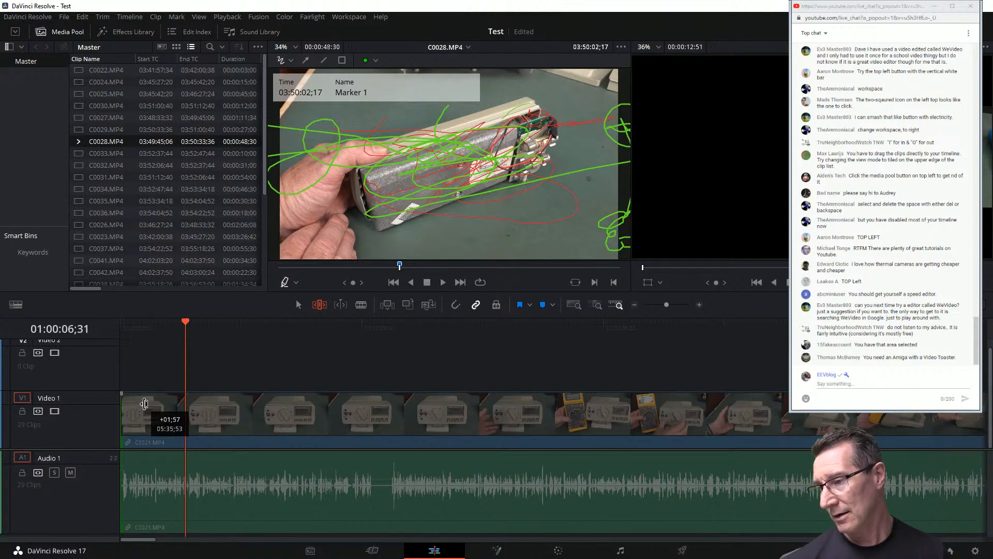
pyautogui.moveTo(145, 403); pyautogui.dragTo(145, 403)
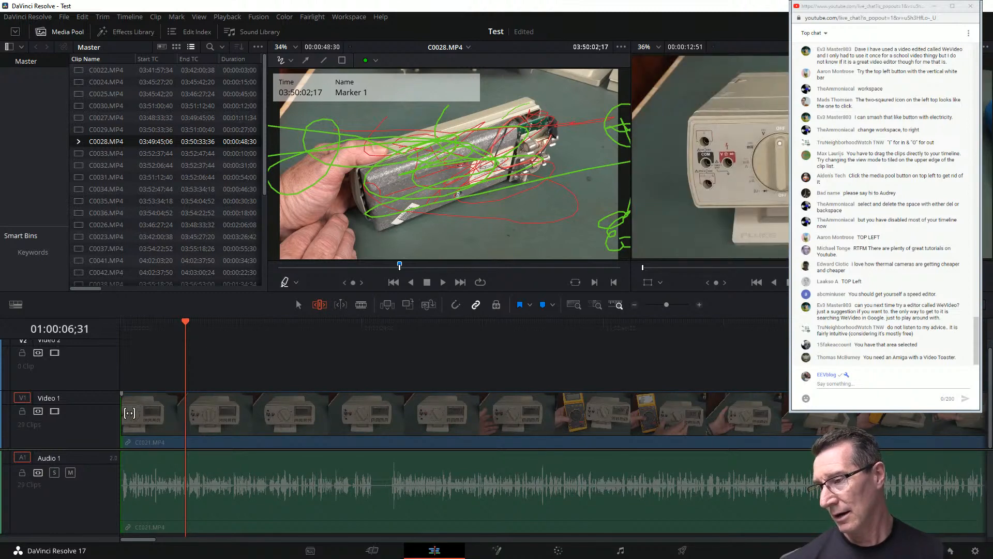
# Play the timeline from its start to check the trimmed opening, and move the playhead to 01:00:17;03.
pyautogui.click(121, 321)
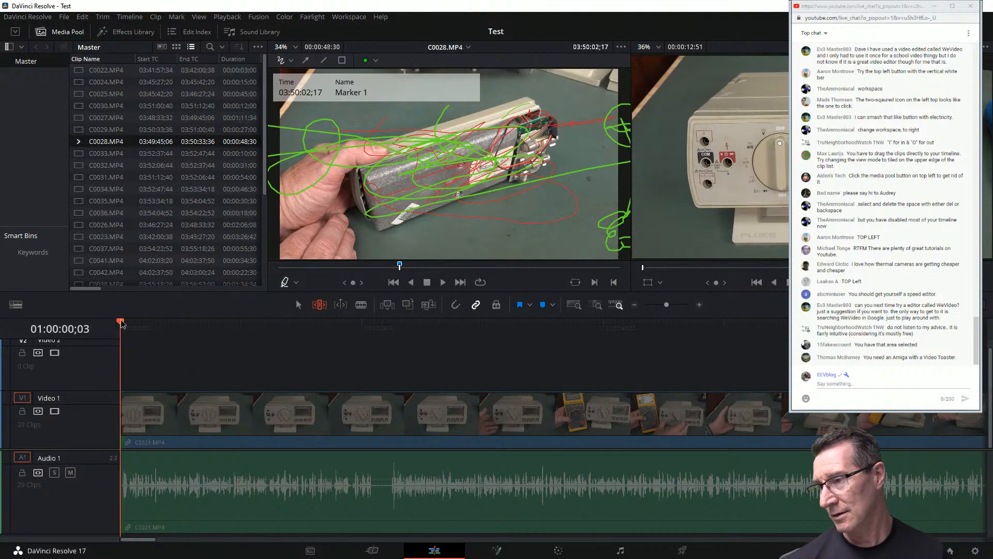
pyautogui.press('space')
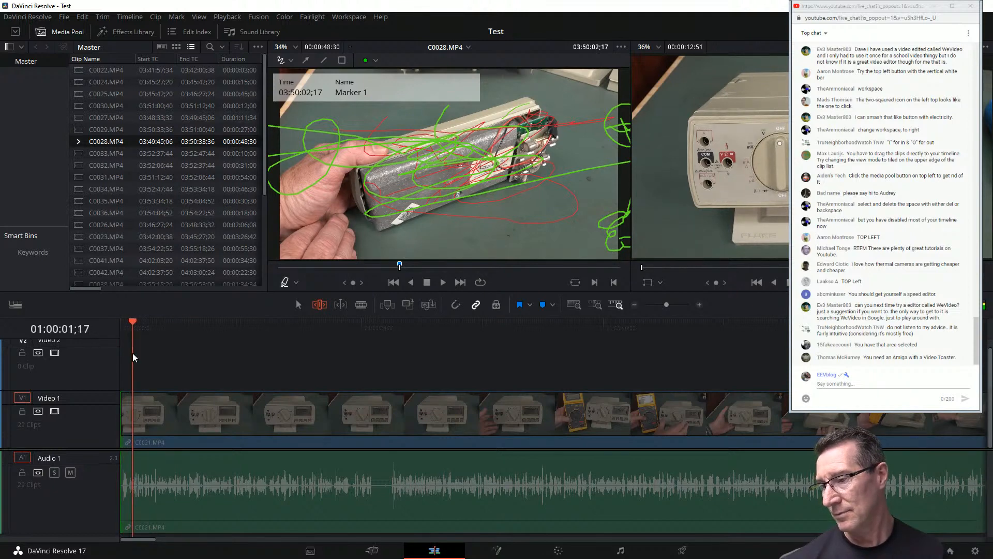
pyautogui.press('space')
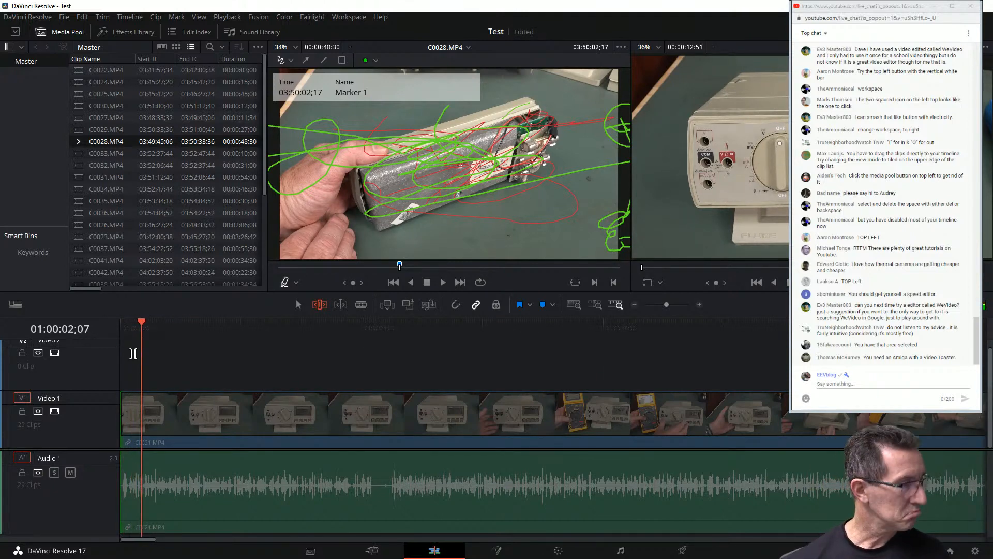
pyautogui.press('space')
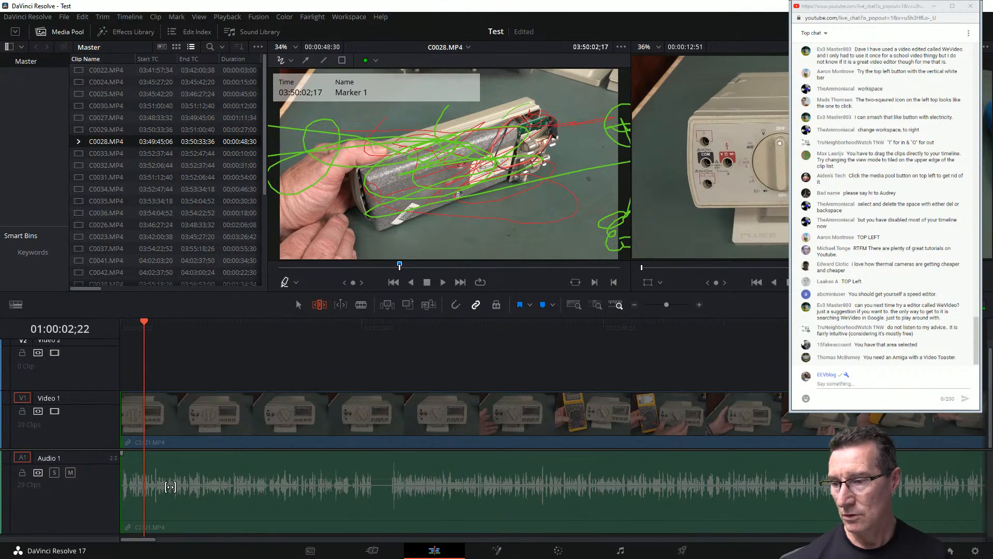
pyautogui.press('space')
pyautogui.click(292, 322)
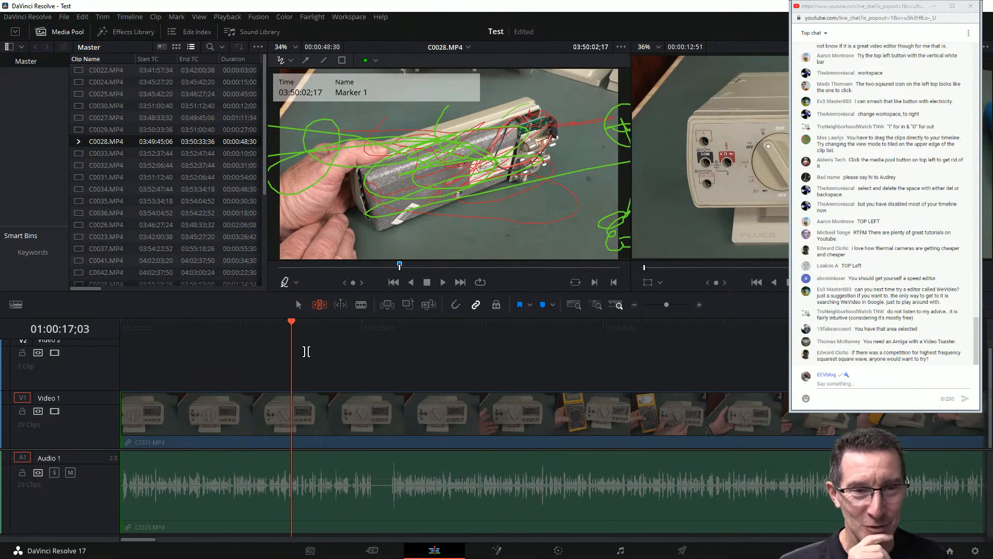
# Split the first C0021.MP4 clip at 01:00:25;16, where the silent gap begins.
pyautogui.click(474, 462)
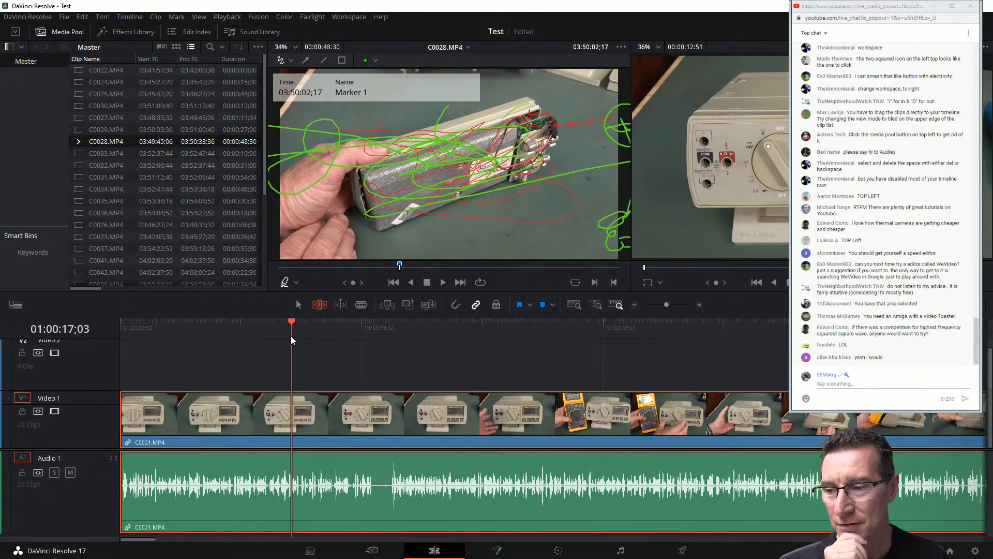
pyautogui.moveTo(289, 321); pyautogui.dragTo(375, 328)
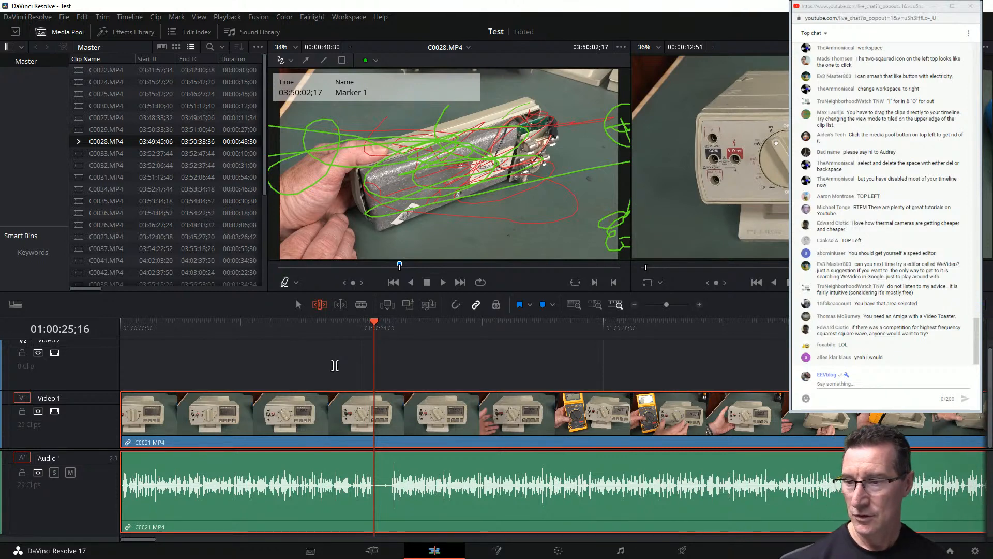
pyautogui.hotkey('ctrl', 'b')
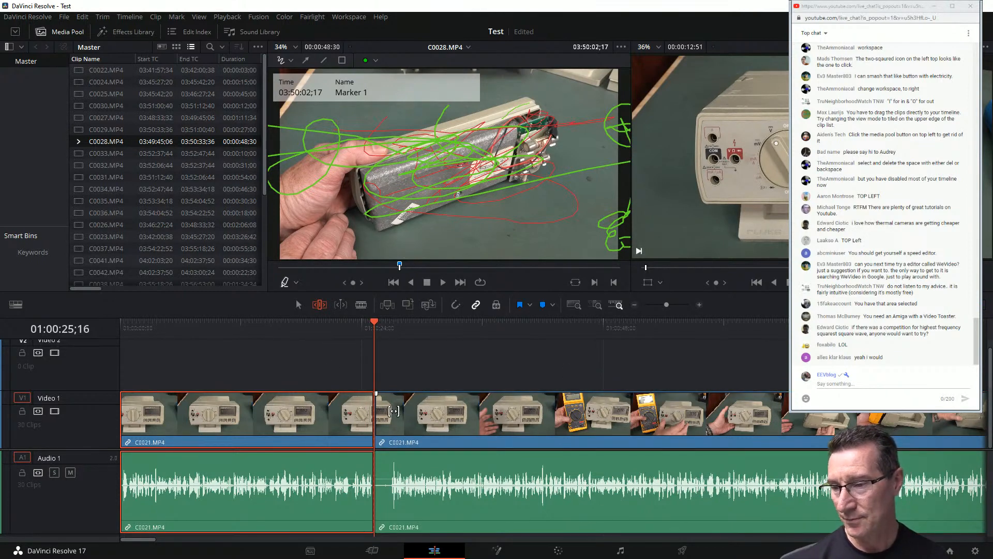
# Ripple trim the silence off the start of the C0021.MP4 part after the cut and play across the join.
pyautogui.moveTo(376, 416); pyautogui.dragTo(392, 430)
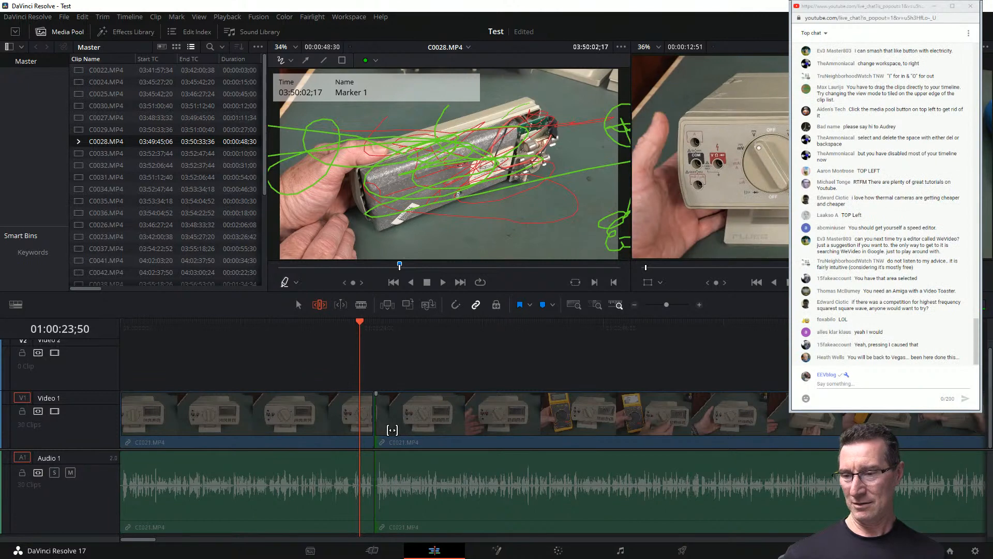
pyautogui.click(374, 321)
pyautogui.click(361, 321)
pyautogui.press('space')
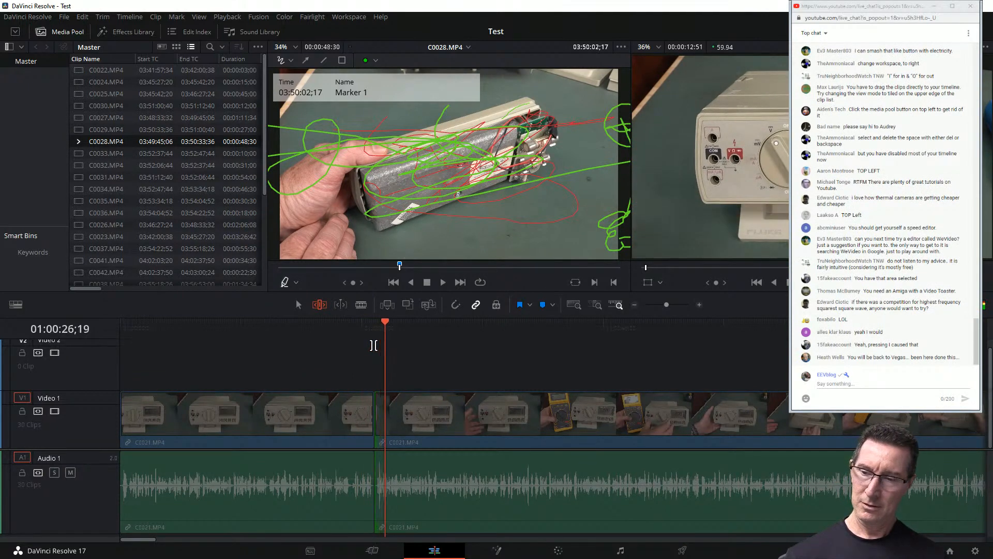
pyautogui.click(347, 322)
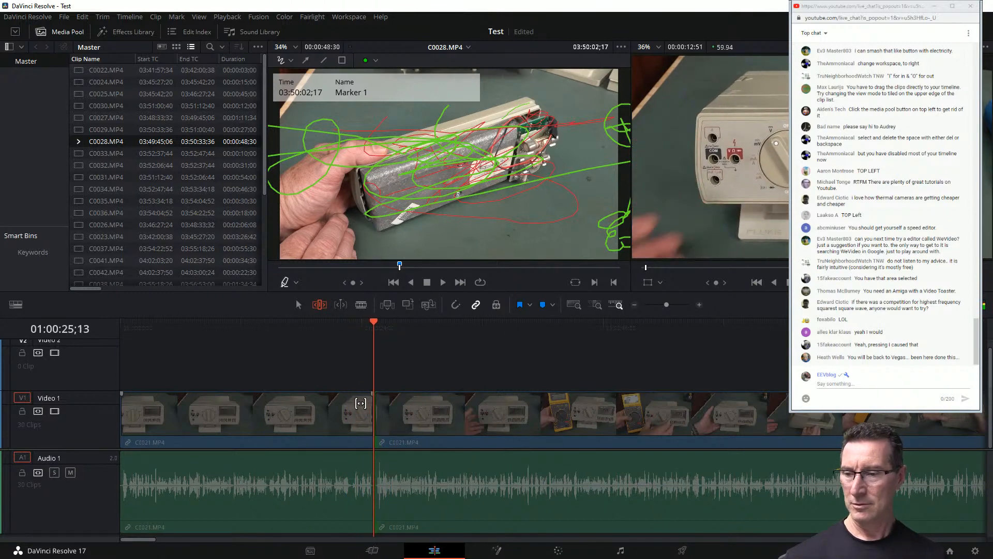
# Ripple trim about two seconds off the end of the C0021.MP4 part before the cut and play across the join.
pyautogui.scroll(3, 368, 408)
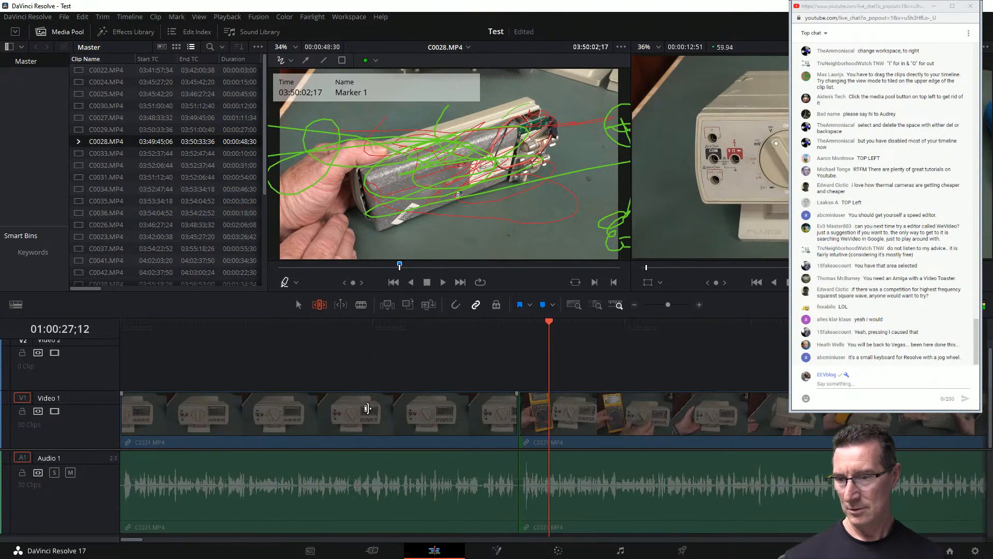
pyautogui.click(465, 322)
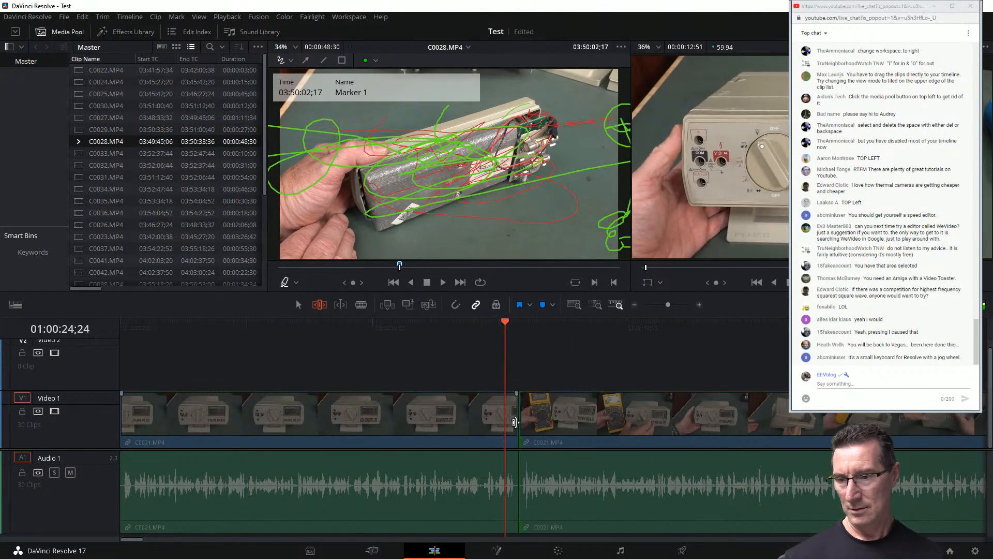
pyautogui.moveTo(514, 422); pyautogui.dragTo(481, 415)
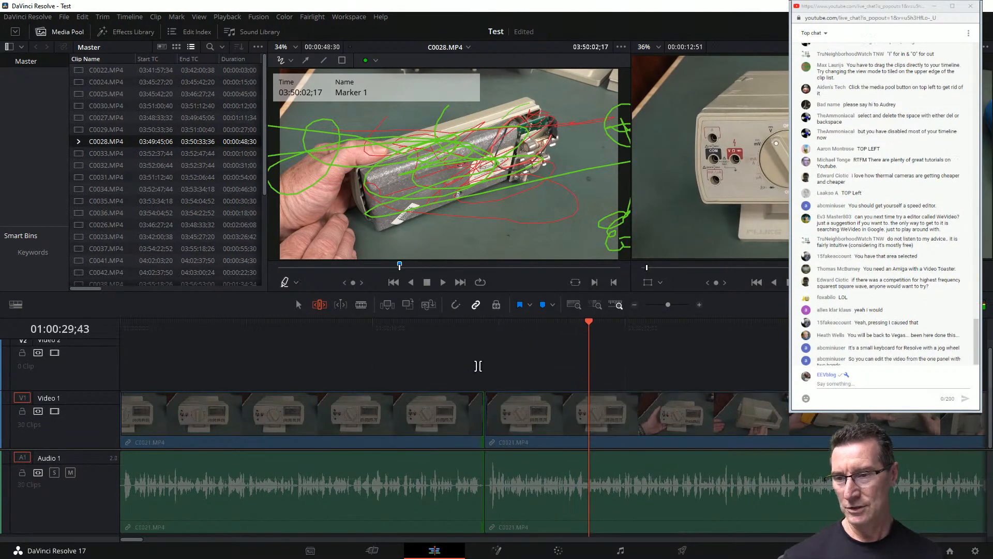
pyautogui.click(470, 321)
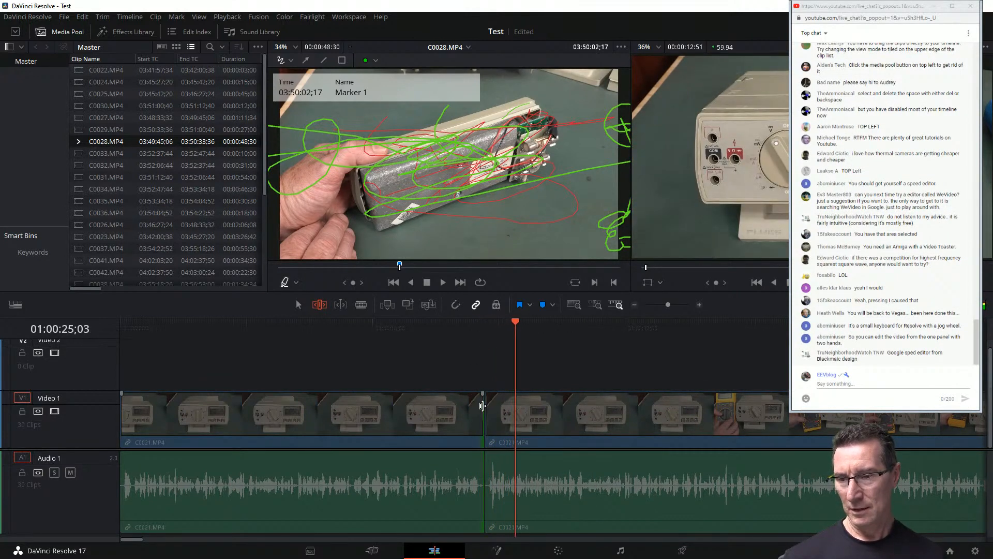
# Shorten the end of the part before the cut twice more, slightly and by 33 frames, checking each join in playback.
pyautogui.moveTo(482, 405); pyautogui.dragTo(477, 405)
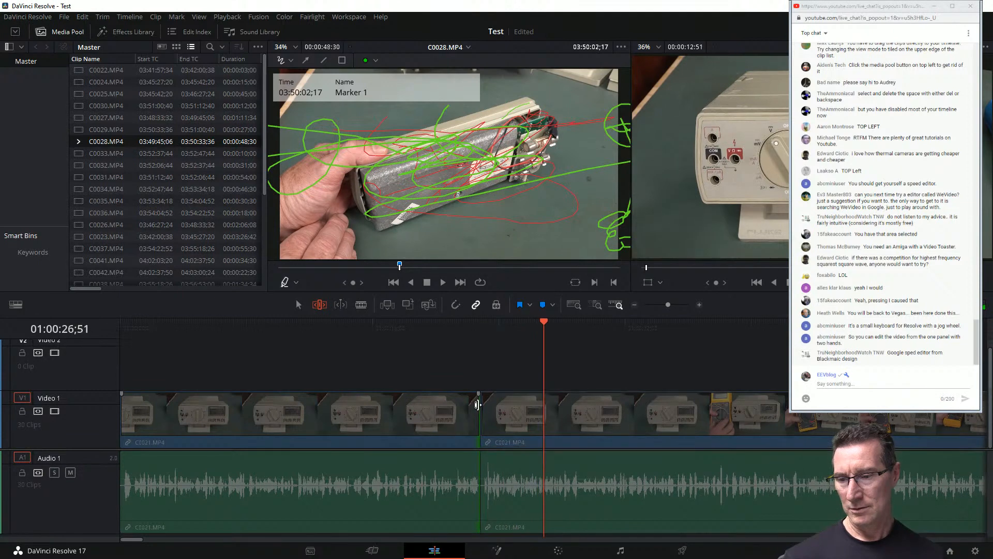
pyautogui.click(467, 322)
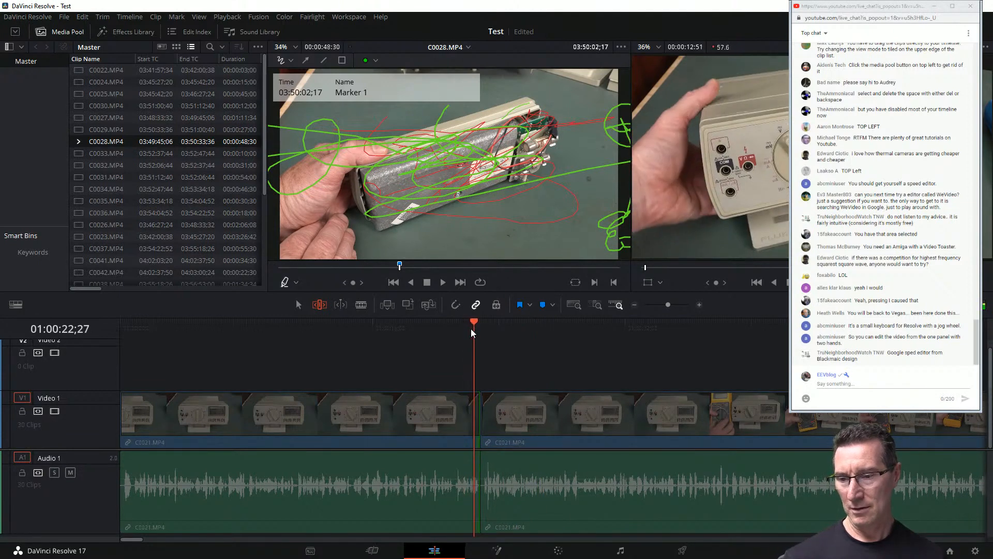
pyautogui.click(446, 324)
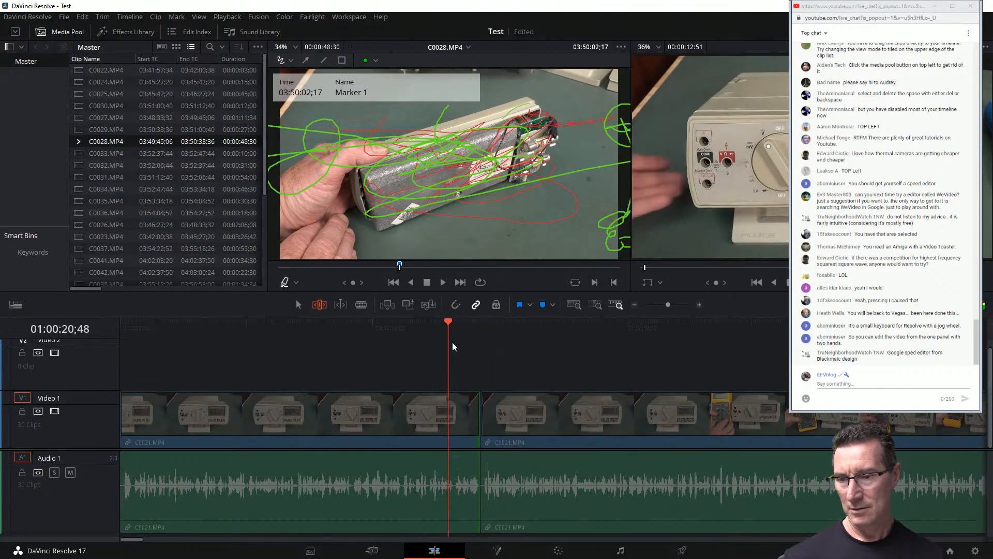
pyautogui.moveTo(474, 418); pyautogui.dragTo(467, 409)
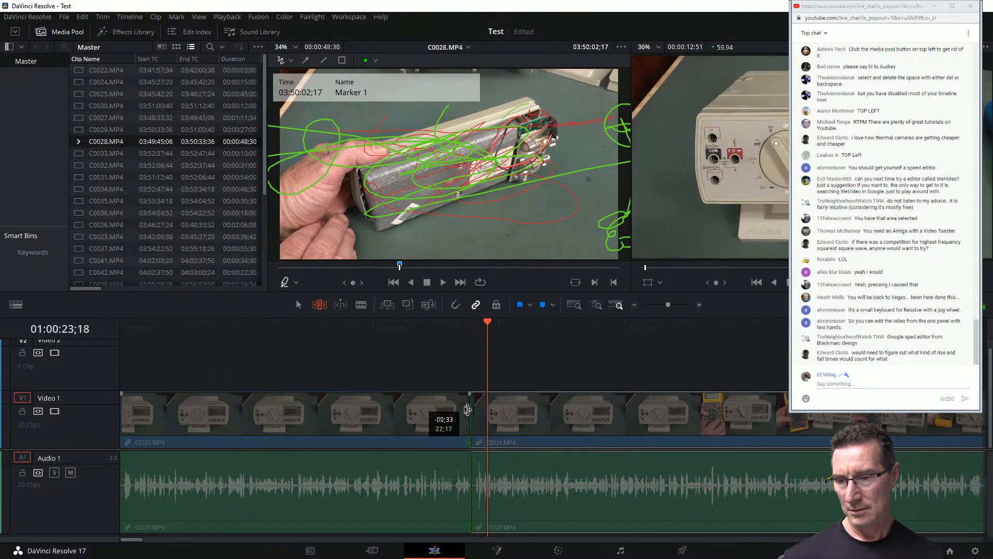
pyautogui.click(459, 324)
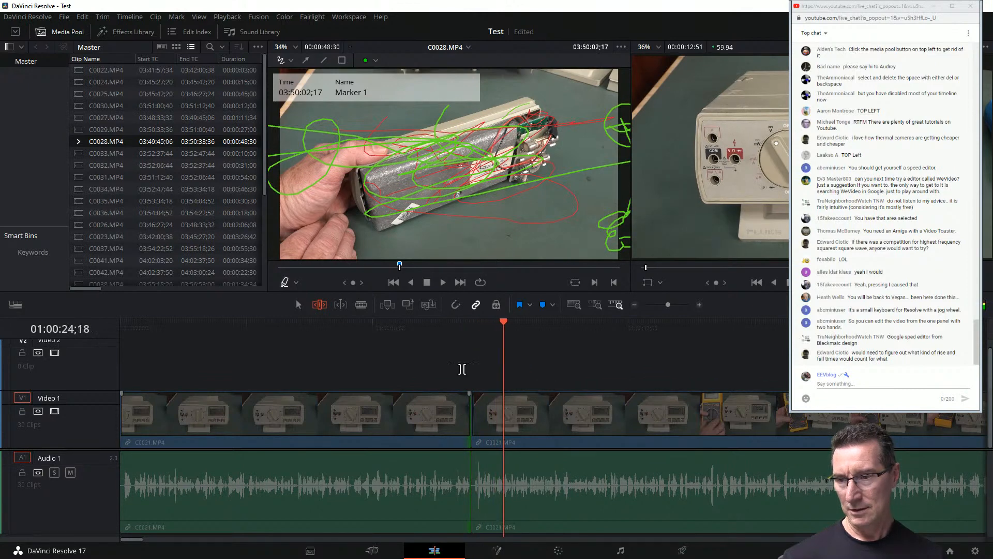
pyautogui.click(454, 324)
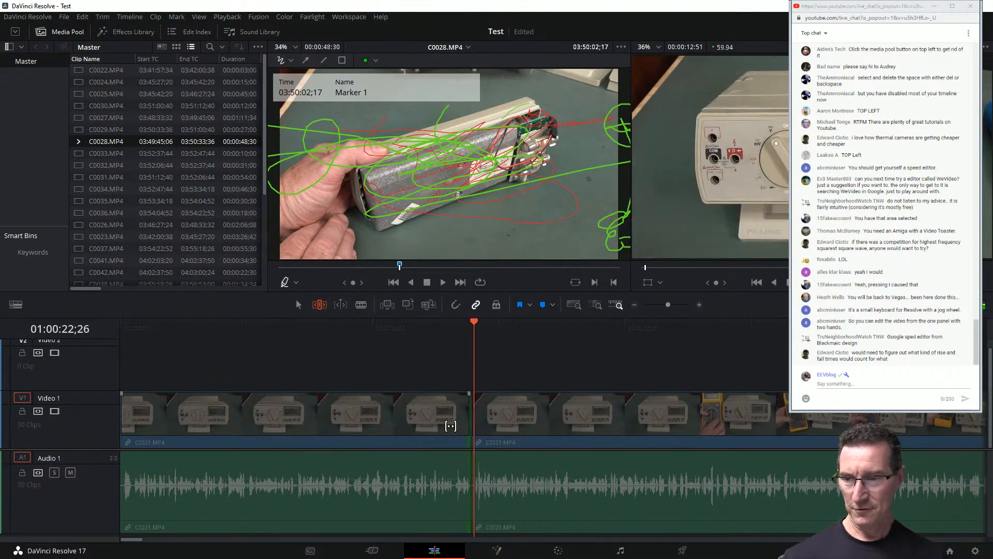
# Fine-tune the join by ripple trimming a few more frames off the end of the part before the cut.
pyautogui.scroll(2, 452, 427)
pyautogui.scroll(1, 451, 426)
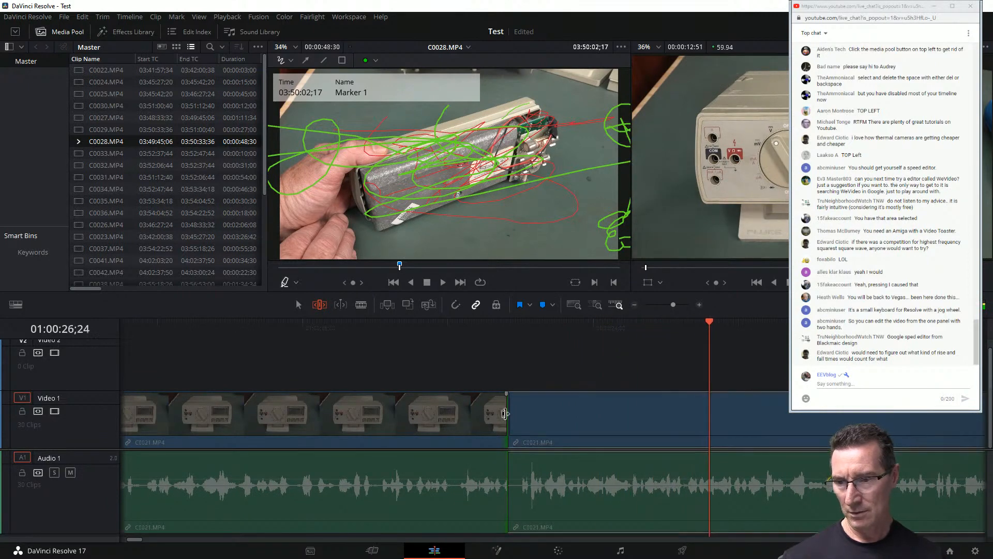
pyautogui.moveTo(508, 414); pyautogui.dragTo(501, 414)
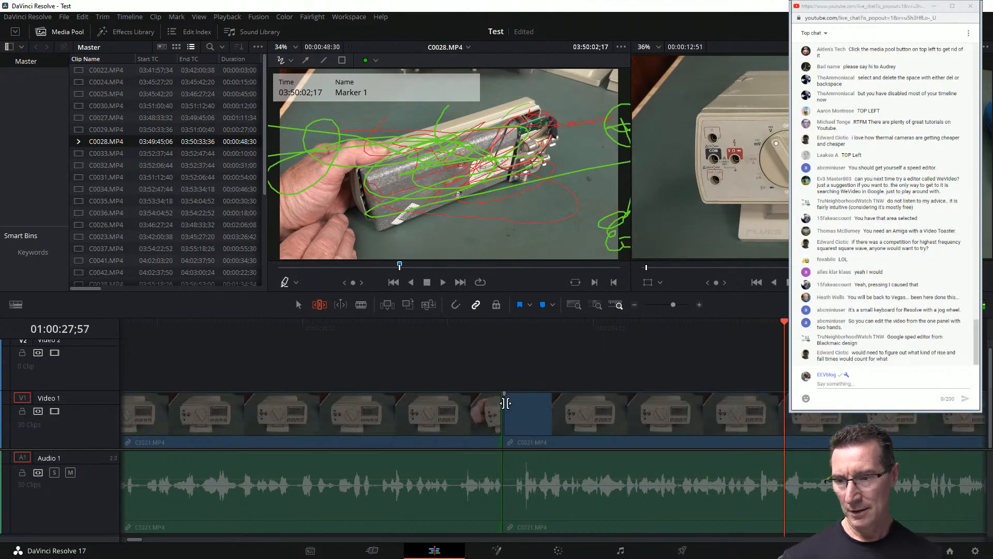
# Ripple trim the start of the C0021.MP4 part after the cut slightly and play across the join.
pyautogui.click(533, 417)
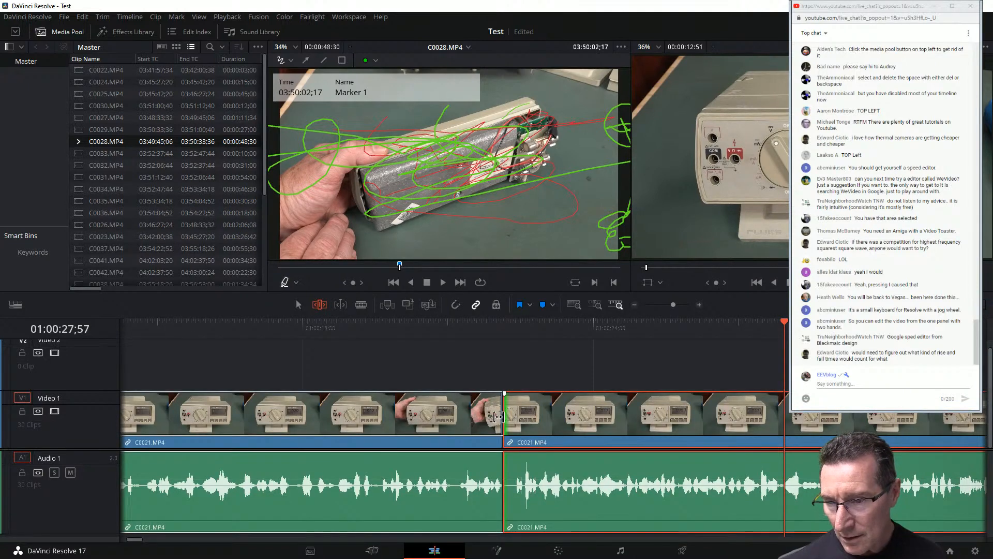
pyautogui.moveTo(517, 413); pyautogui.dragTo(472, 418)
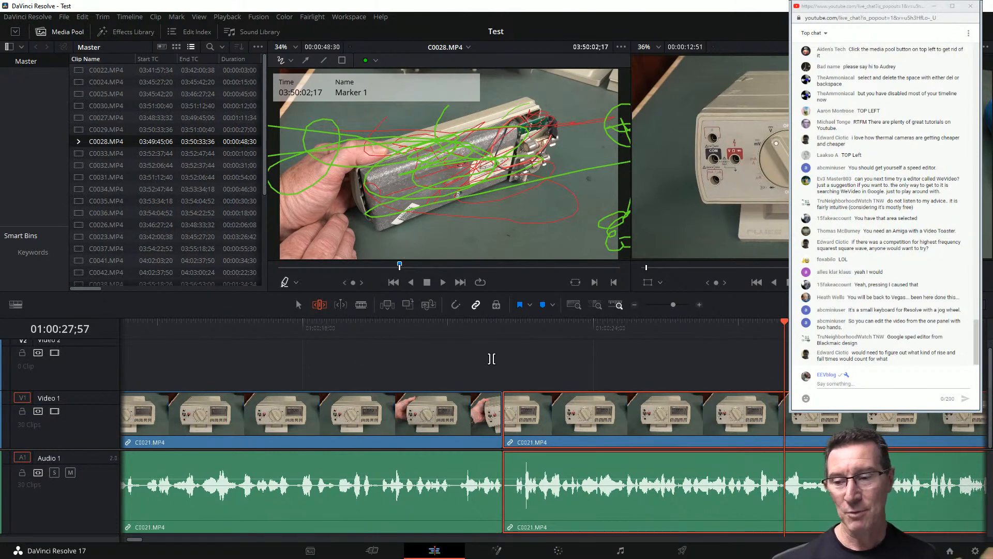
pyautogui.click(428, 325)
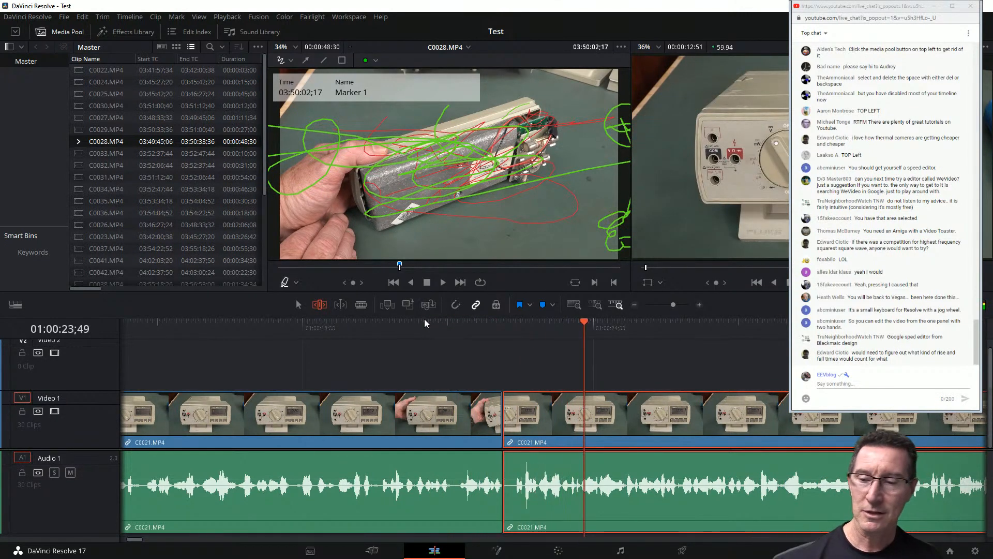
pyautogui.moveTo(504, 417); pyautogui.dragTo(517, 417)
pyautogui.click(445, 322)
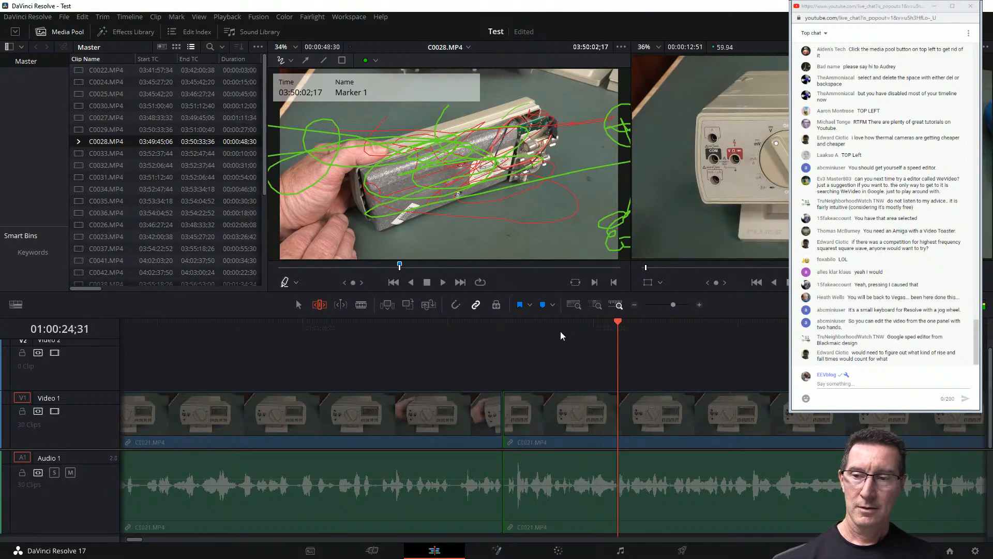
# Play on past the join, delete the red and green annotations drawn over C0028.MP4 in the source viewer, and save the project.
pyautogui.click(787, 283)
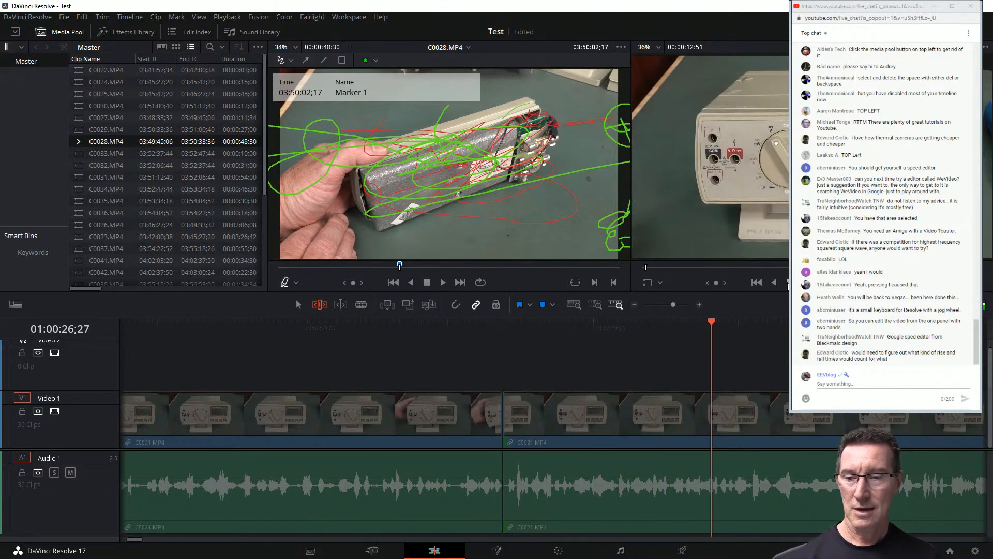
pyautogui.click(563, 414)
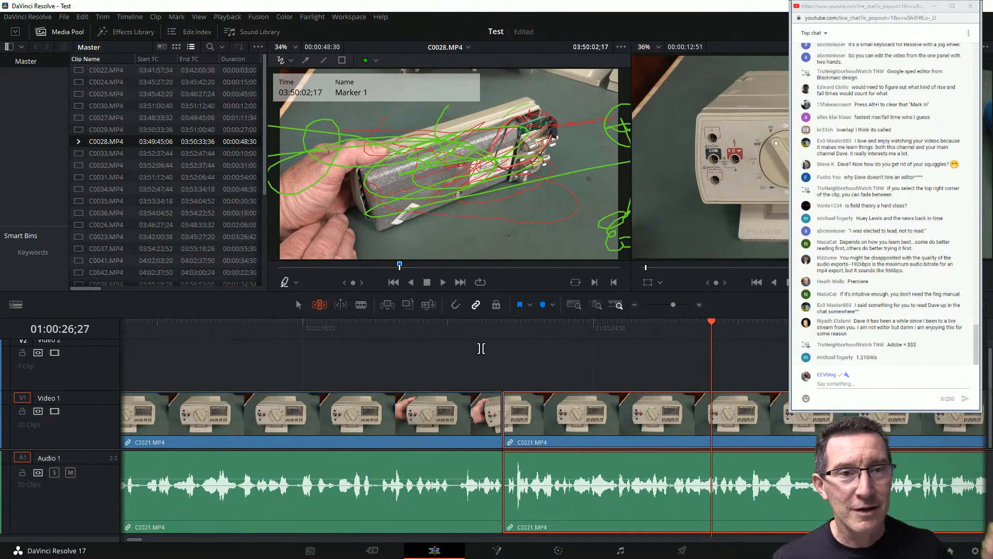
pyautogui.click(467, 138)
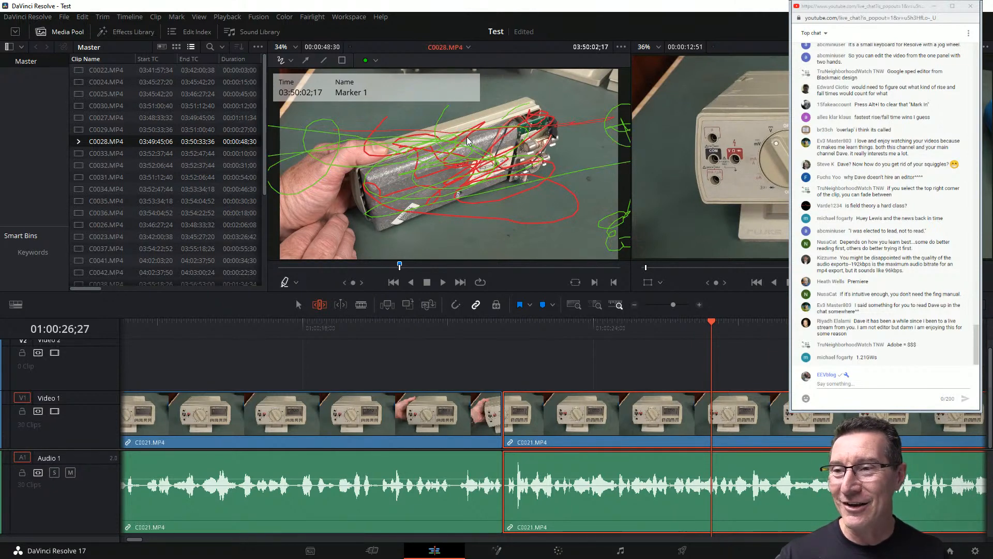
pyautogui.press('Delete')
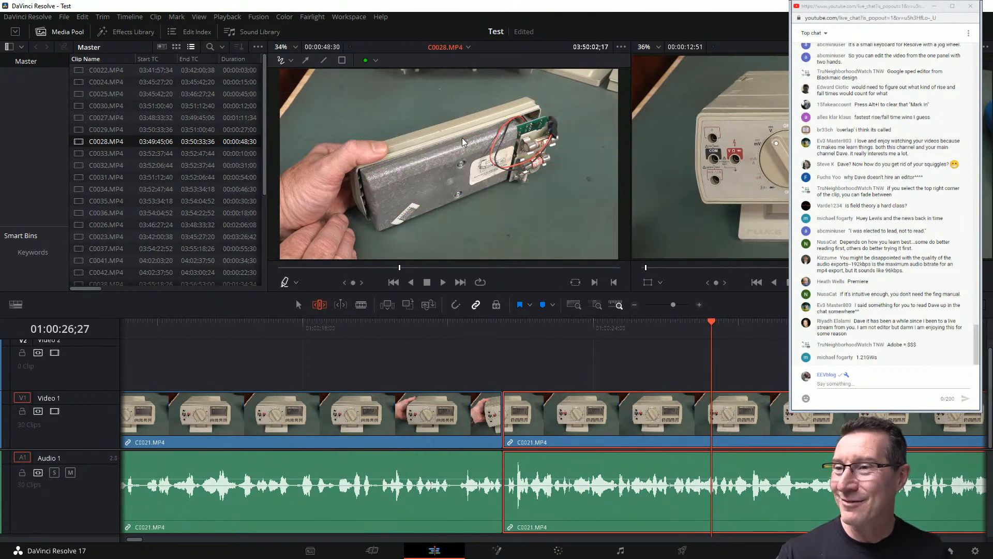
pyautogui.hotkey('ctrl', 's')
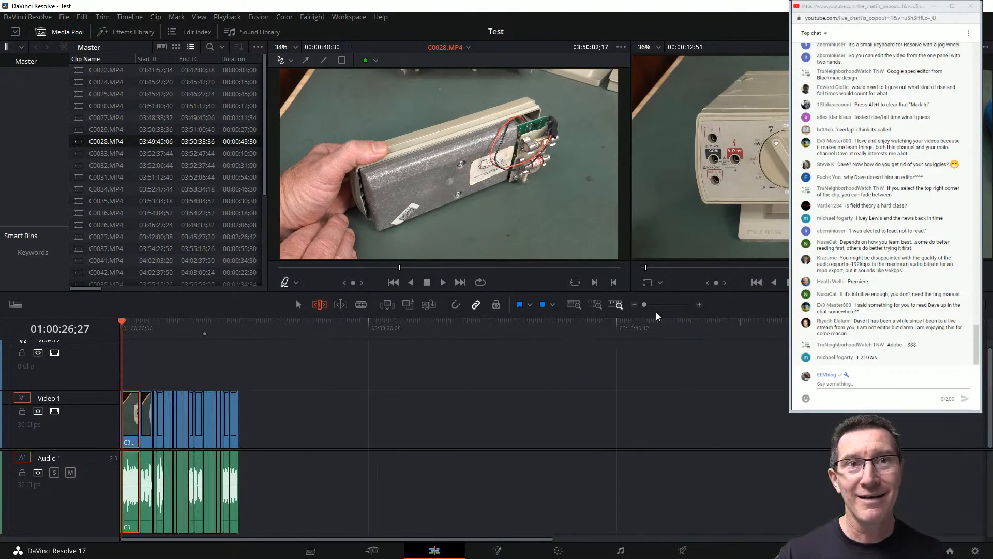
# Ripple delete the very short clip between C0021.MP4 and C0023.MP4 on the timeline.
pyautogui.hotkey('shift', 'z')
pyautogui.scroll(1, 282, 419)
pyautogui.scroll(-1, 123, 395)
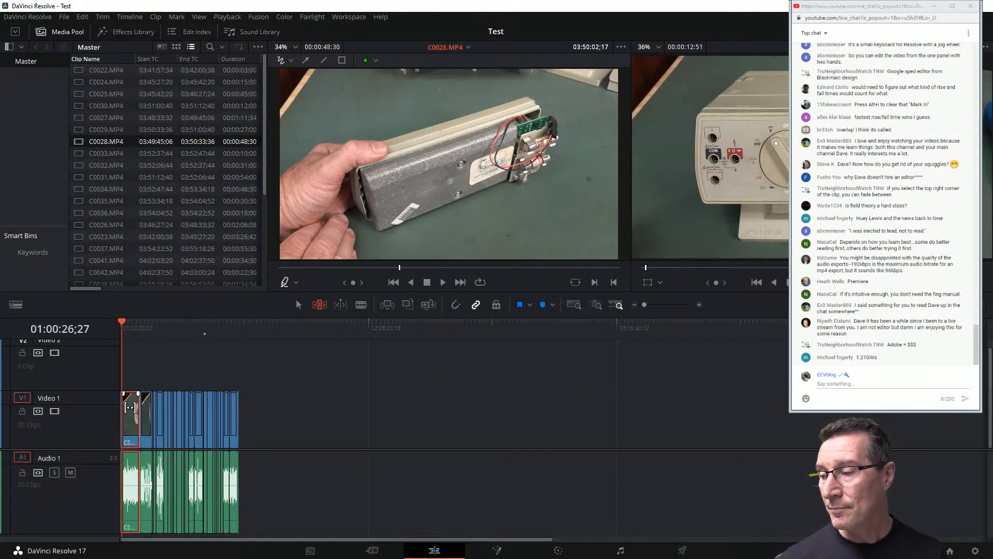
pyautogui.scroll(3, 132, 409)
pyautogui.scroll(5, 133, 410)
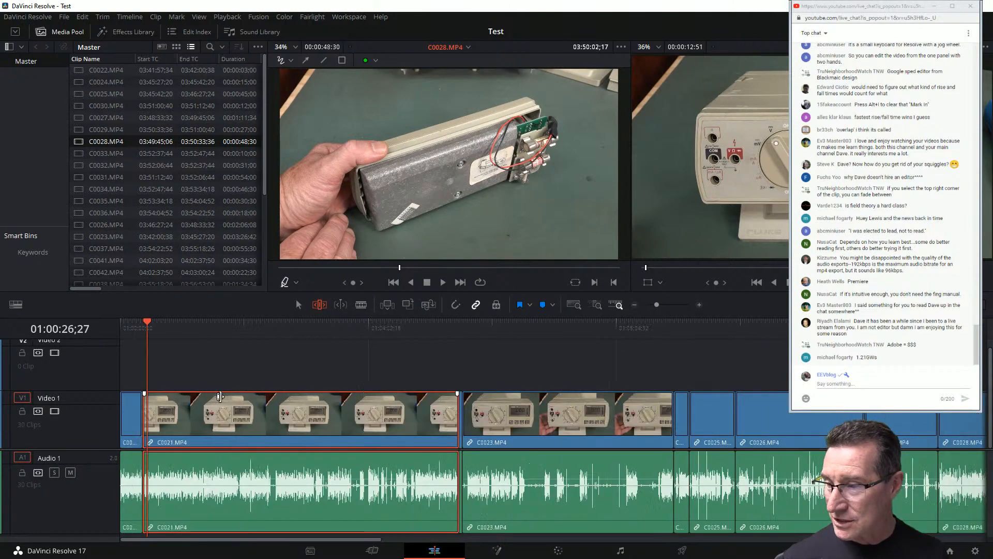
pyautogui.scroll(-4, 365, 383)
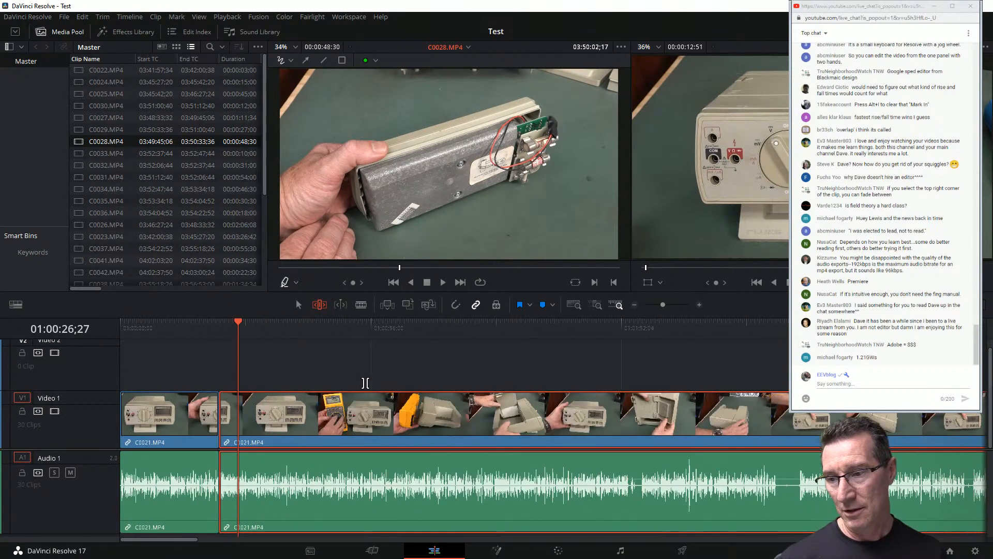
pyautogui.scroll(-2, 365, 383)
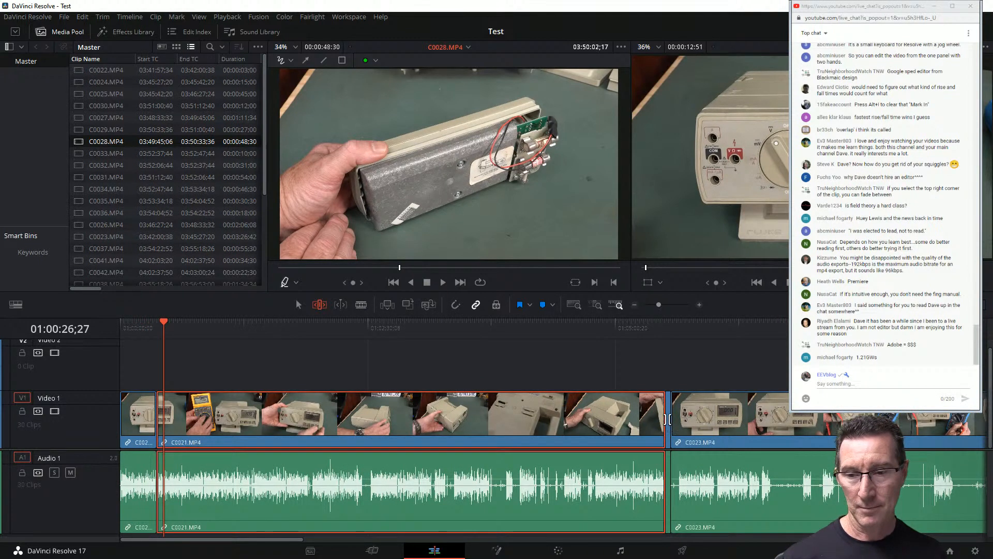
pyautogui.click(667, 423)
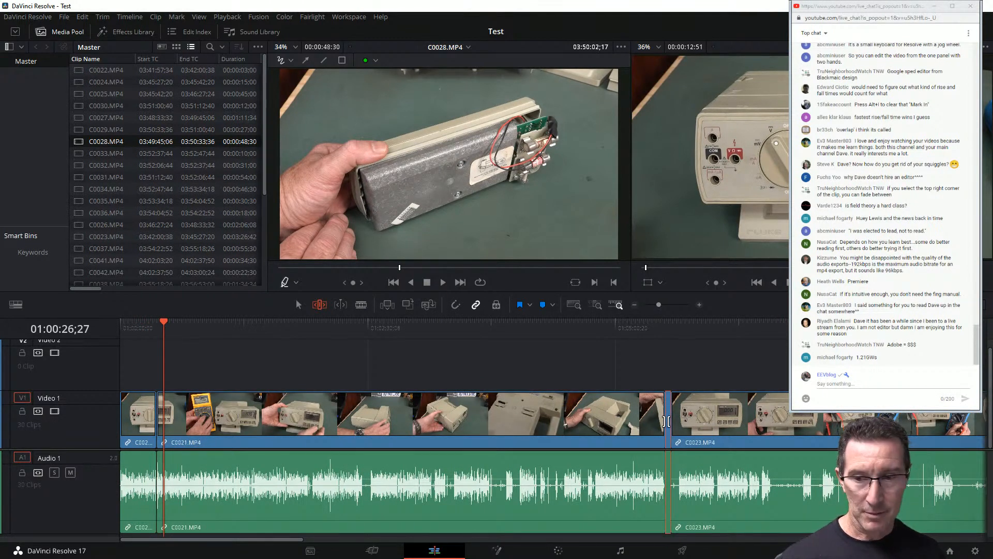
pyautogui.press('Delete')
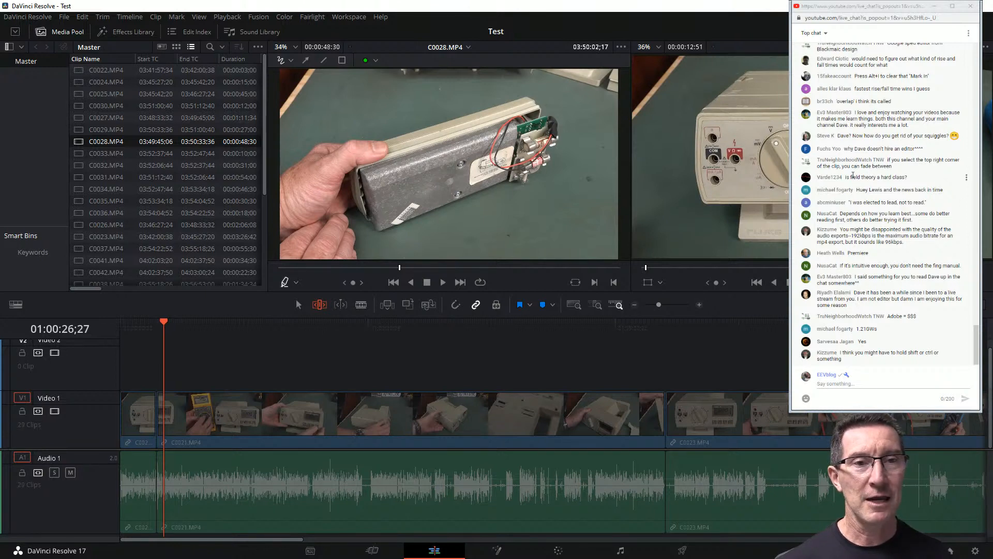
# Place the playhead at 01:00:21;45 just before the cut in C0021.MP4 and select the part after the cut.
pyautogui.click(153, 323)
pyautogui.scroll(1, 251, 402)
pyautogui.scroll(2, 259, 439)
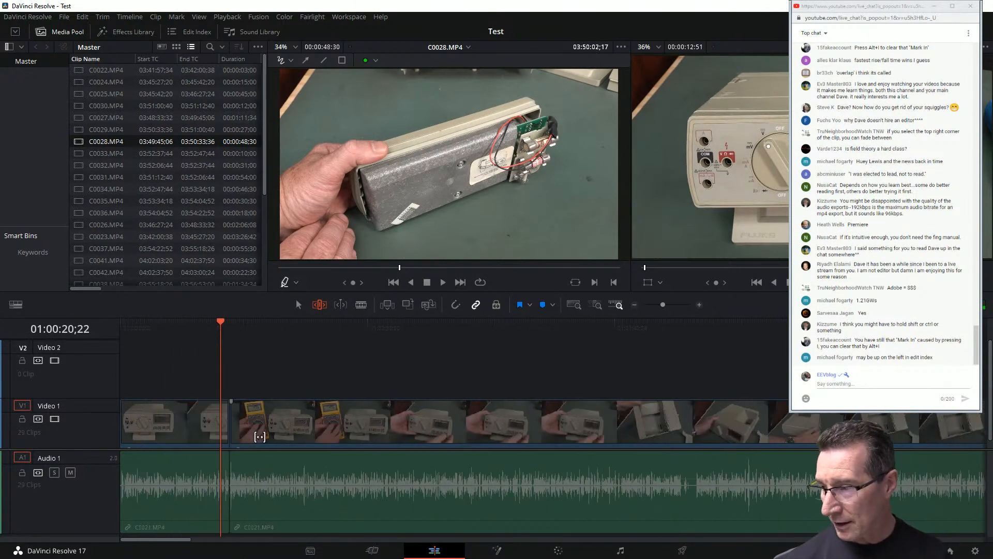
pyautogui.scroll(3, 394, 397)
pyautogui.scroll(-3, 398, 393)
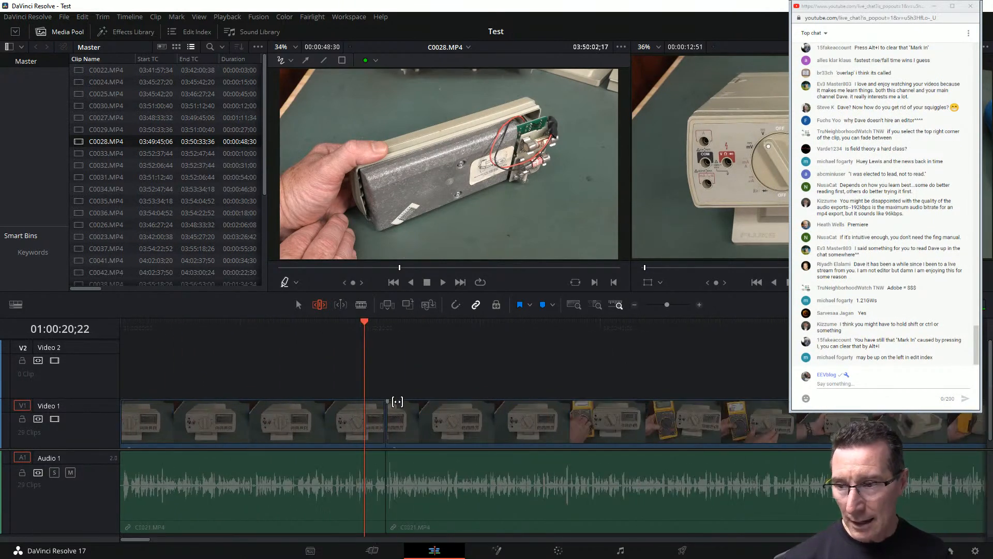
pyautogui.scroll(2, 399, 404)
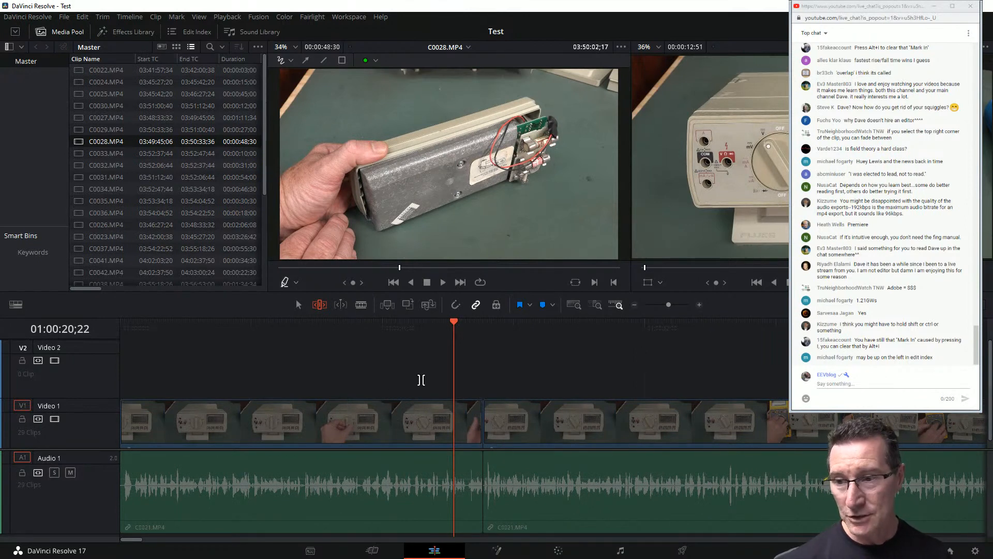
pyautogui.click(477, 322)
pyautogui.click(473, 425)
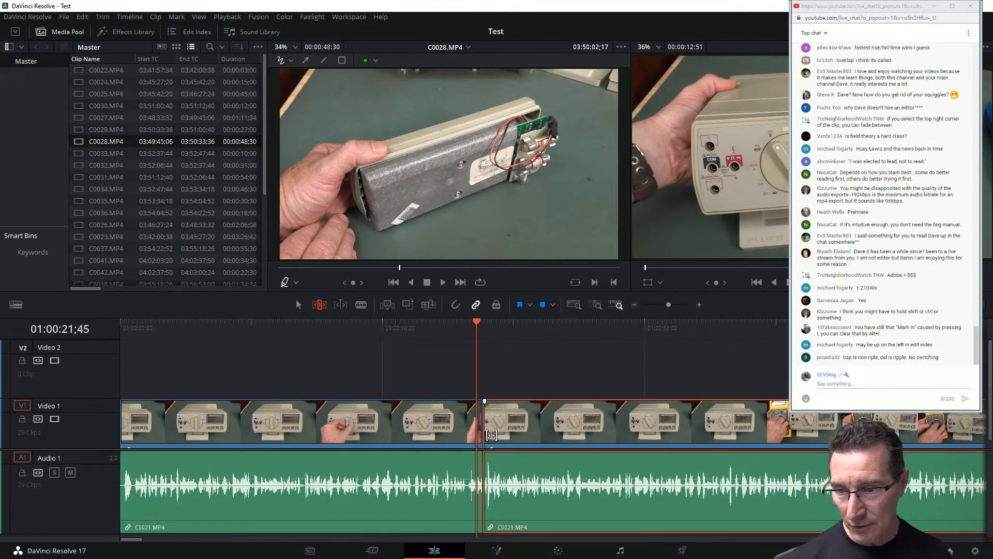
pyautogui.click(503, 422)
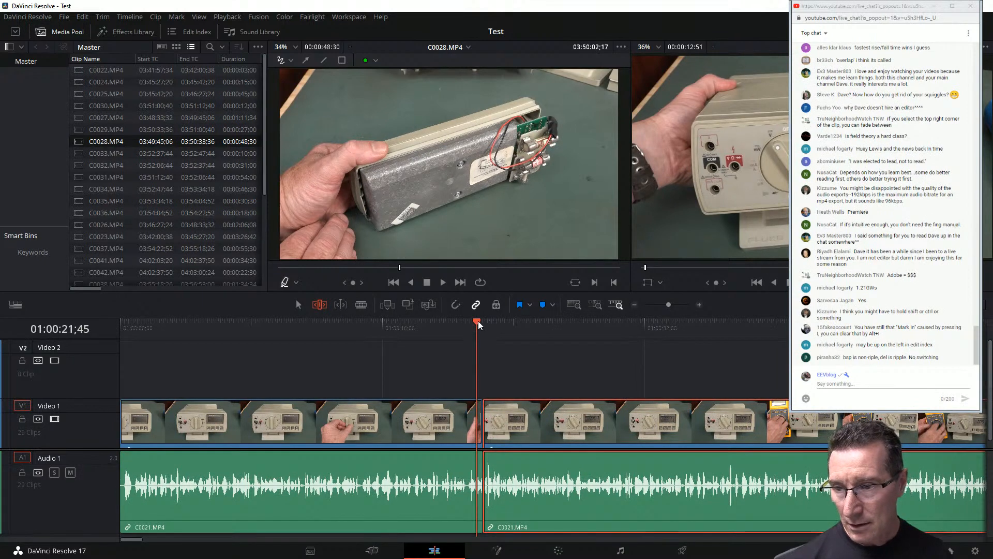
# Scrub through the last second before the C0021.MP4 cut and park the playhead at 01:00:21;21.
pyautogui.moveTo(478, 321); pyautogui.dragTo(457, 331)
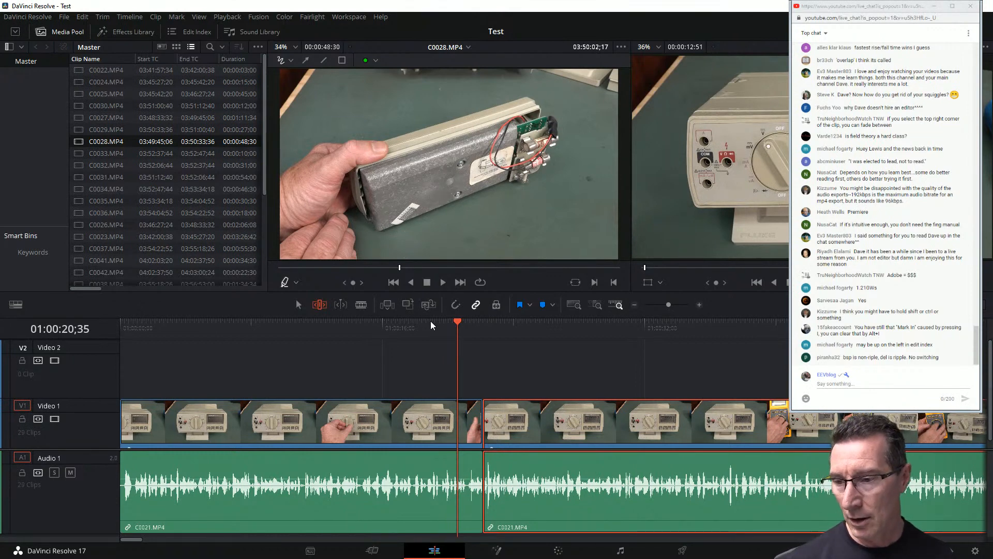
pyautogui.moveTo(461, 322)
pyautogui.mouseDown()
pyautogui.moveTo(502, 322)
pyautogui.moveTo(467, 322)
pyautogui.mouseUp()
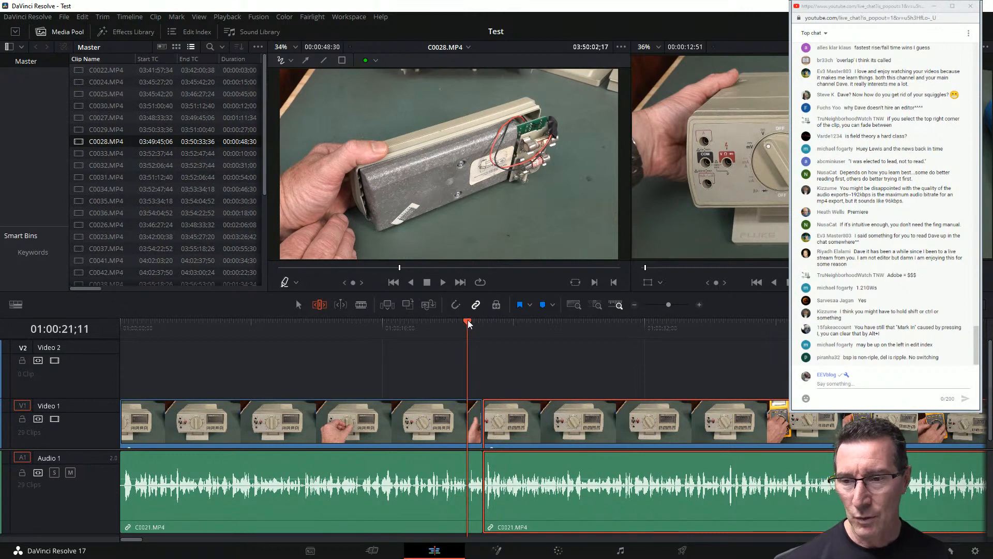
pyautogui.moveTo(469, 324)
pyautogui.mouseDown()
pyautogui.moveTo(501, 328)
pyautogui.moveTo(471, 331)
pyautogui.mouseUp()
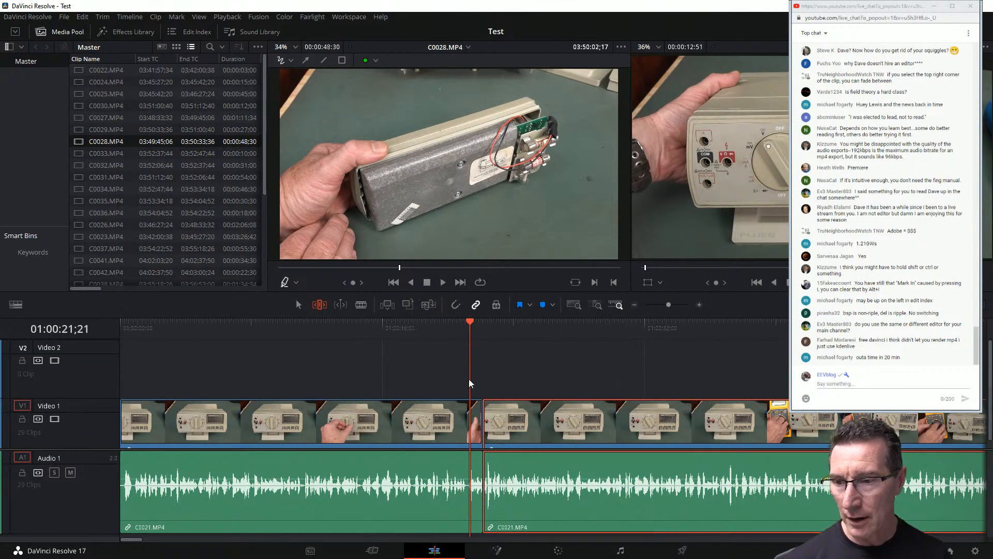
# Clear the in and out points from the timeline.
pyautogui.scroll(-5, 481, 377)
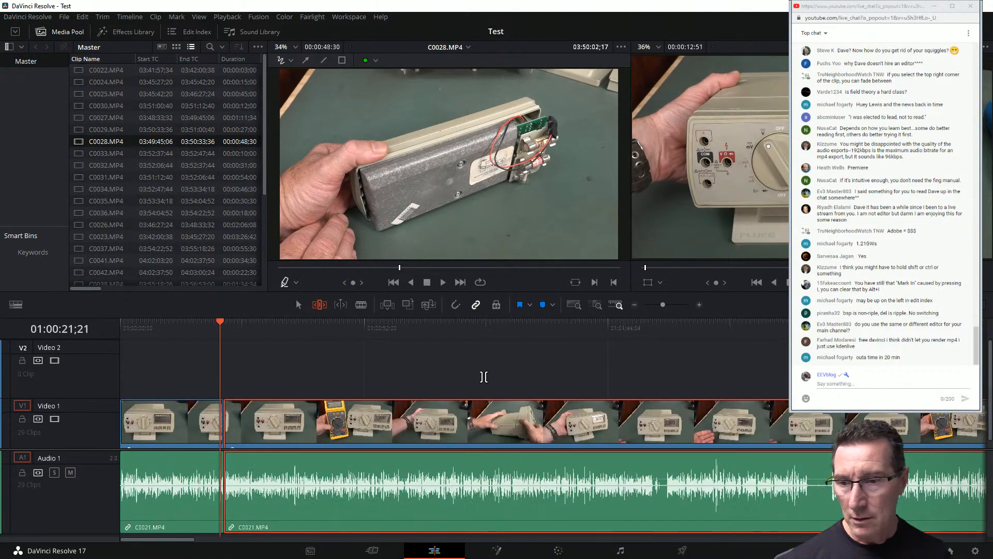
pyautogui.scroll(-2, 485, 376)
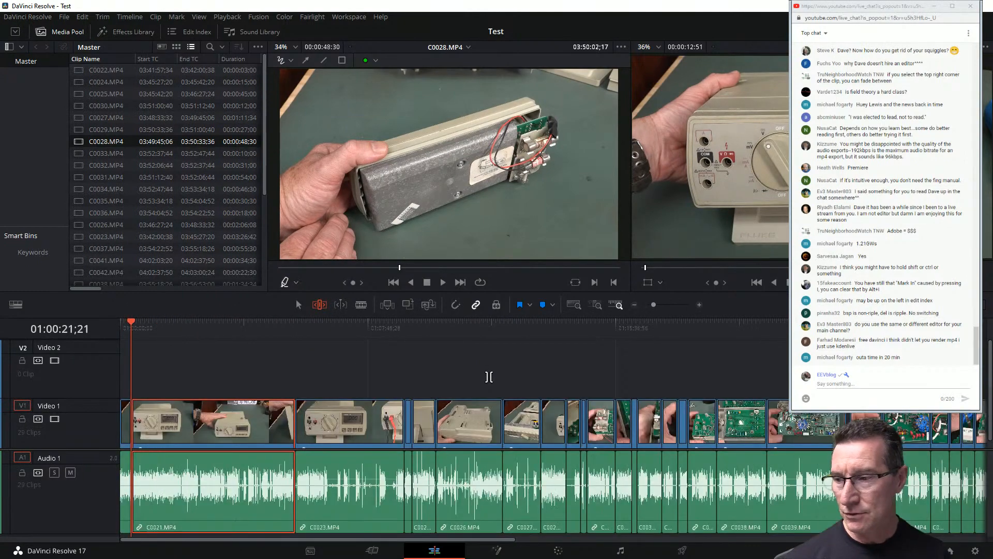
pyautogui.scroll(-3, 489, 376)
pyautogui.scroll(4, 489, 377)
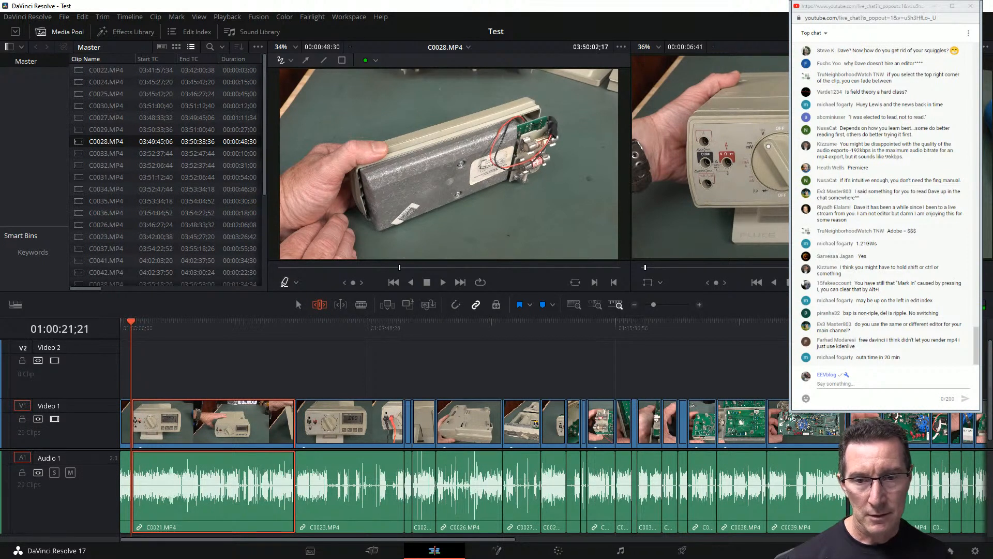
pyautogui.hotkey('alt', 'i')
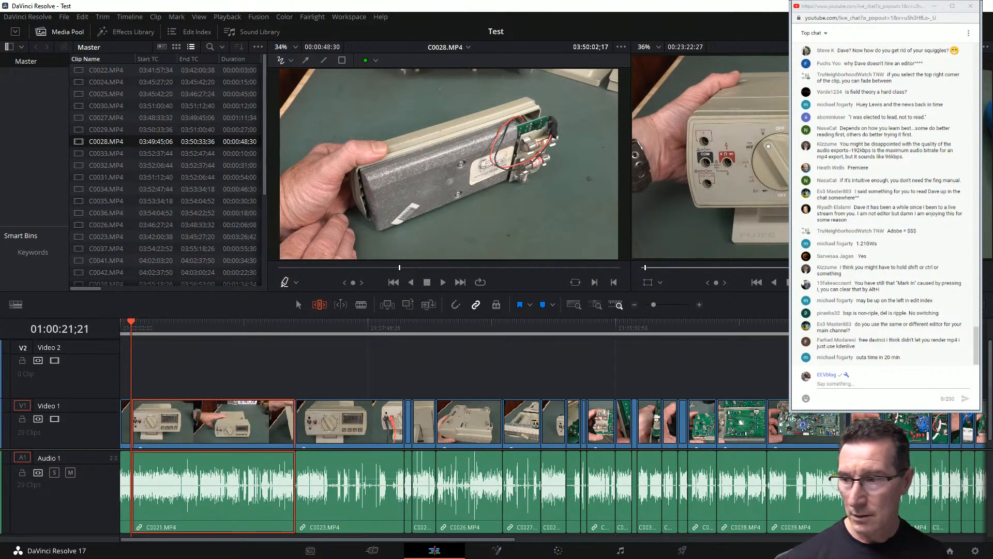
pyautogui.hotkey('alt', 'o')
pyautogui.scroll(-1, 408, 346)
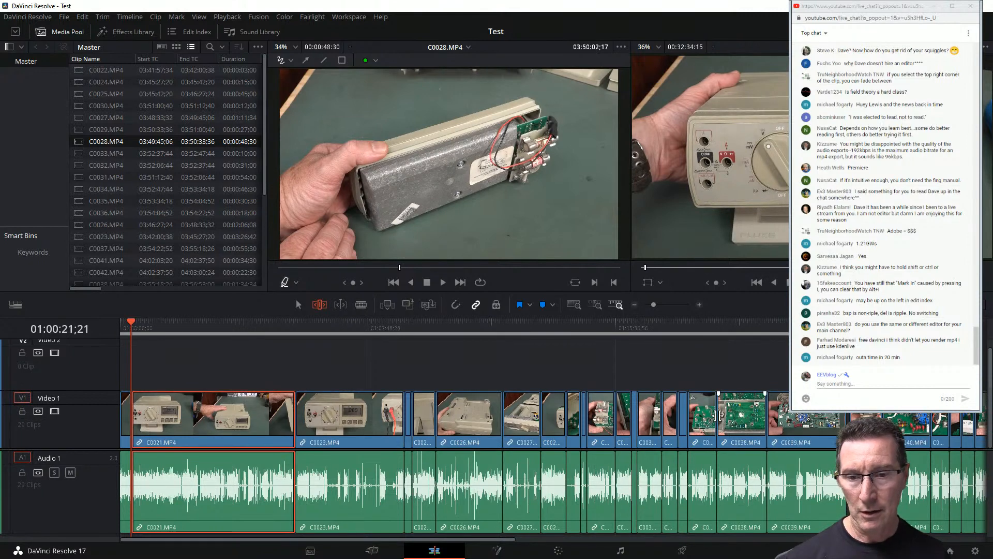
# Try to ripple delete the selected C0021.MP4 clip with the playhead at the end of C0023.MP4, and undo the deletion.
pyautogui.click(405, 335)
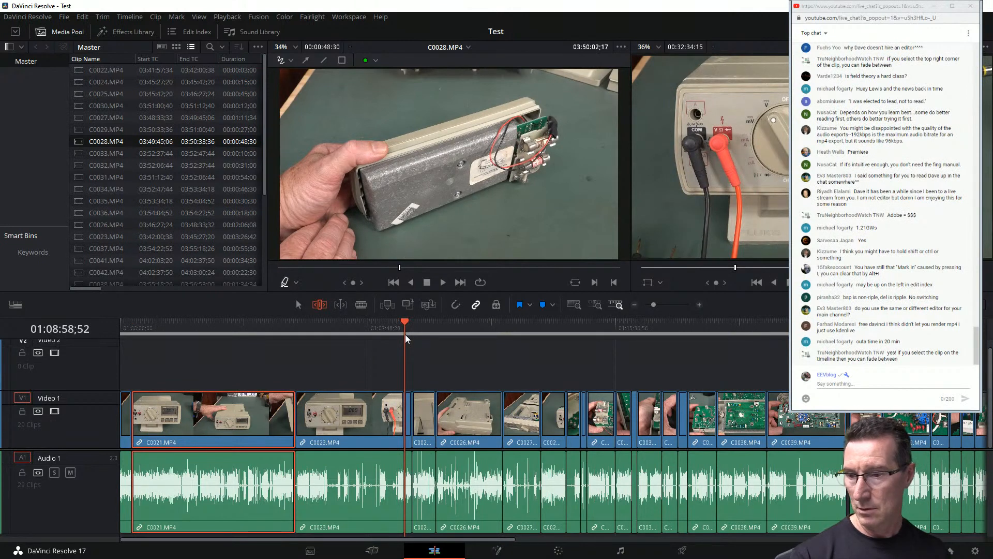
pyautogui.press('Delete')
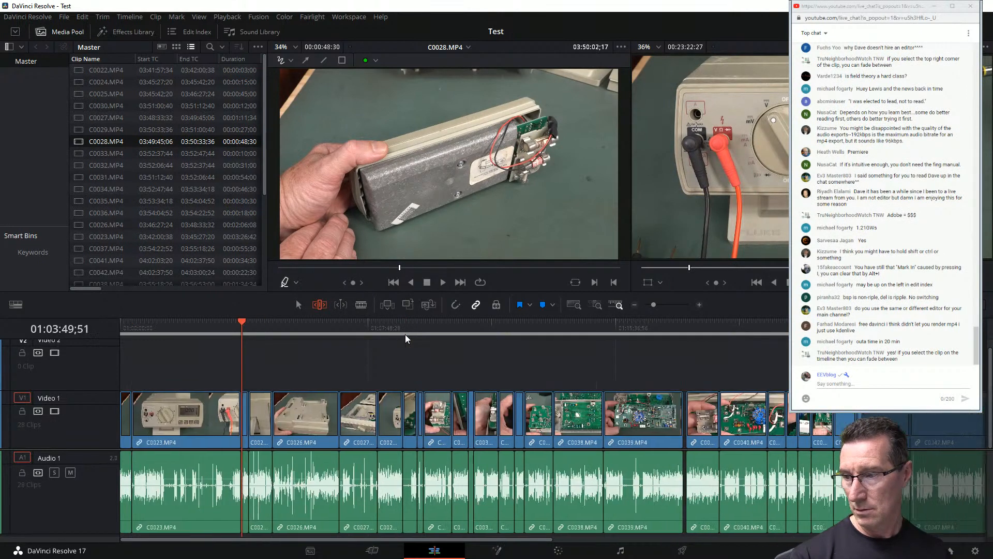
pyautogui.hotkey('ctrl', 'z')
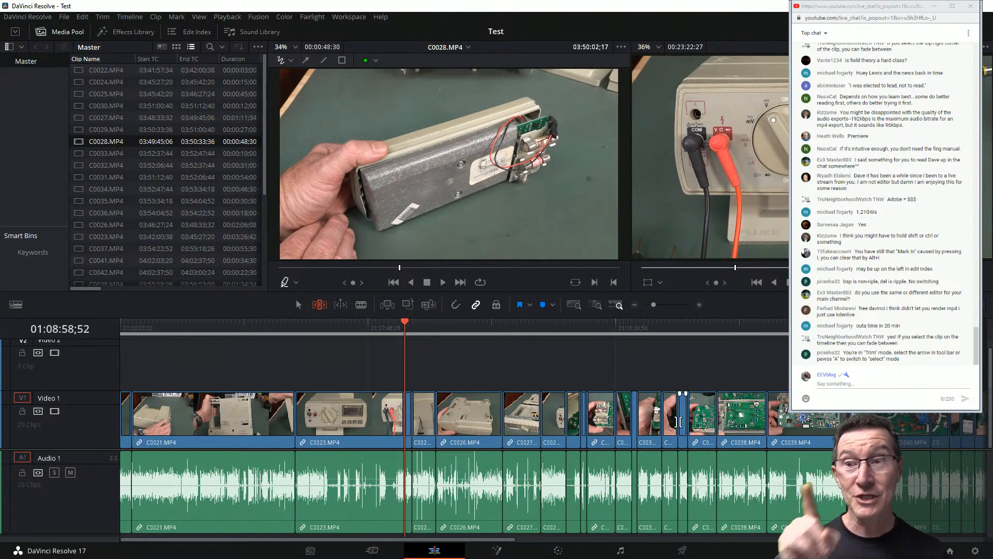
# Preview the timeline frames at 01:09:33;08 and 01:08:29;33 and select the long C0021.MP4 clip.
pyautogui.click(422, 322)
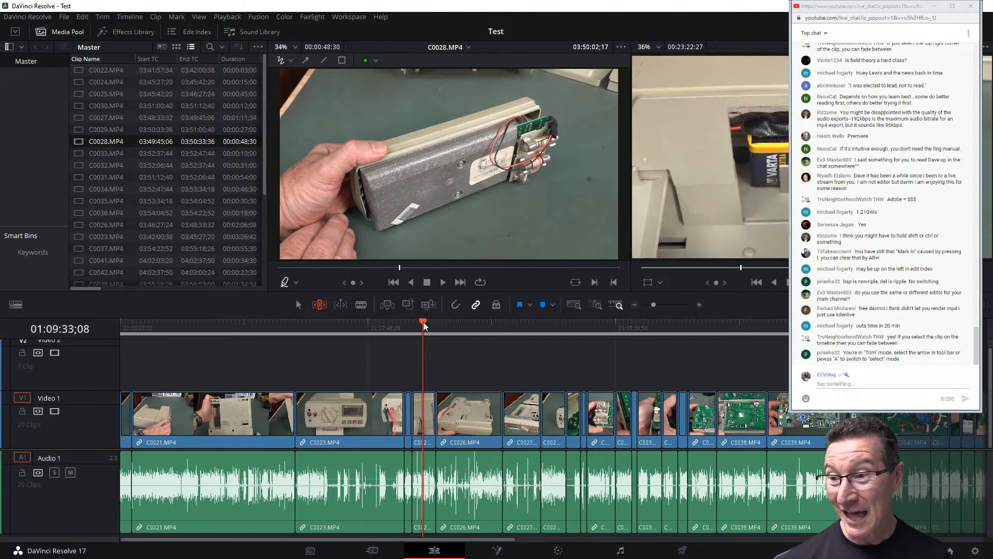
pyautogui.click(390, 320)
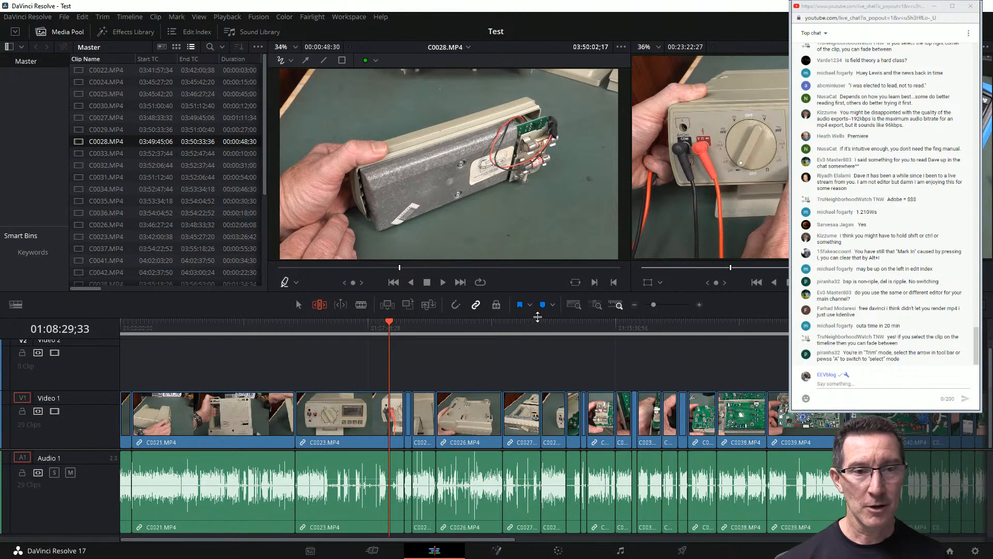
pyautogui.click(185, 424)
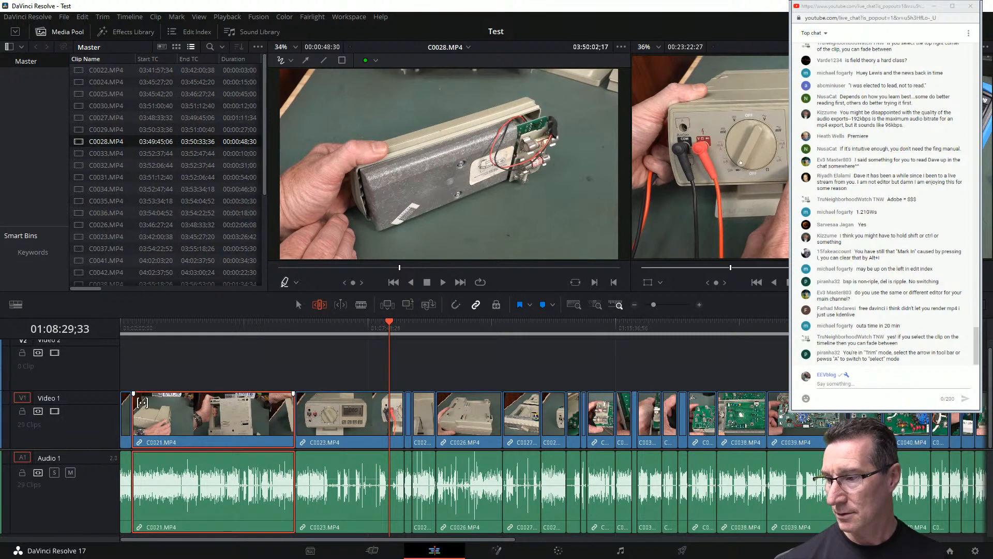
pyautogui.hotkey('ctrl', '=')
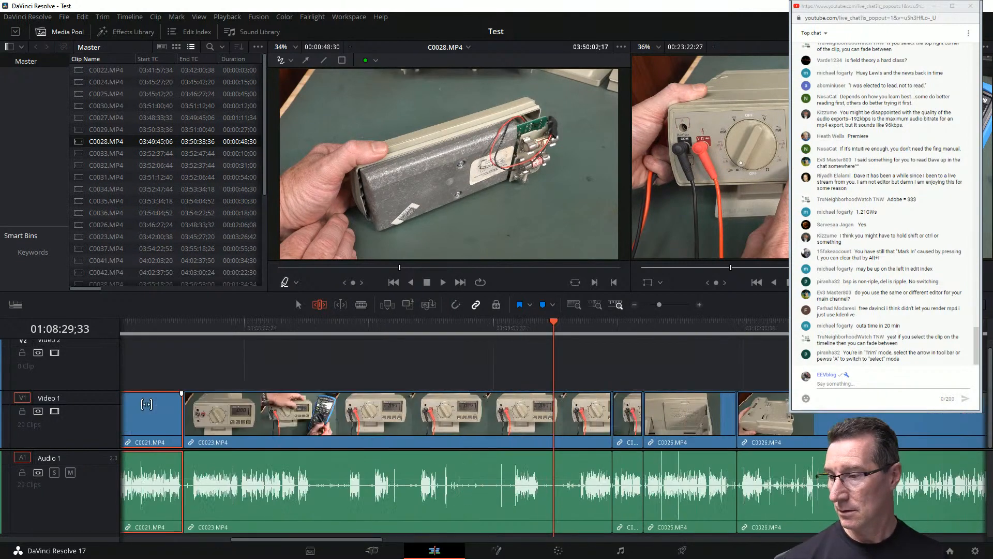
pyautogui.hotkey('ctrl', '=')
pyautogui.hotkey('ctrl', '=')
pyautogui.hotkey('ctrl', '-')
pyautogui.hotkey('ctrl', '-')
pyautogui.hotkey('ctrl', '-')
pyautogui.hotkey('ctrl', '-')
pyautogui.hotkey('ctrl', '-')
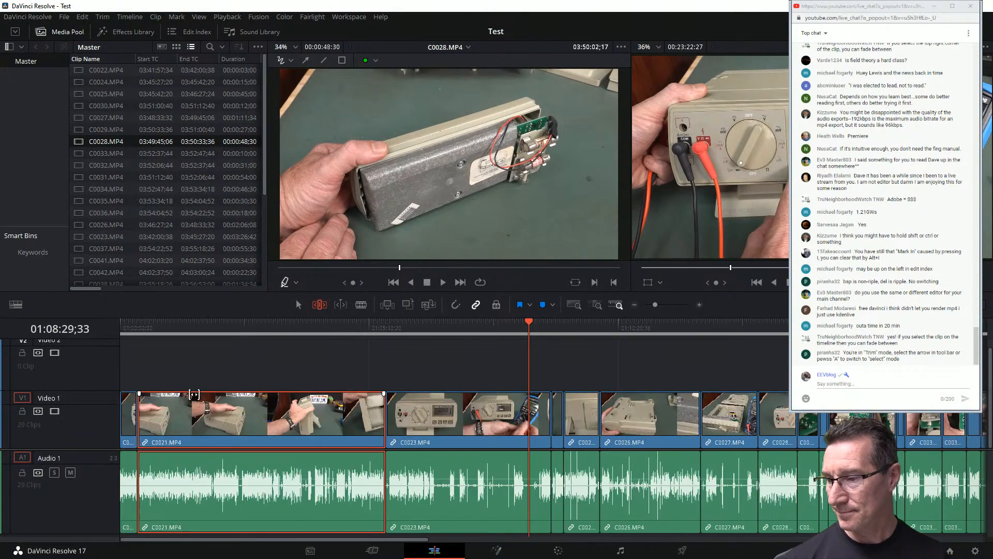
# Try to add a fade at the cut between the first two C0021.MP4 clips by pulling the second clip's fade handle.
pyautogui.click(146, 322)
pyautogui.hotkey('ctrl', '=')
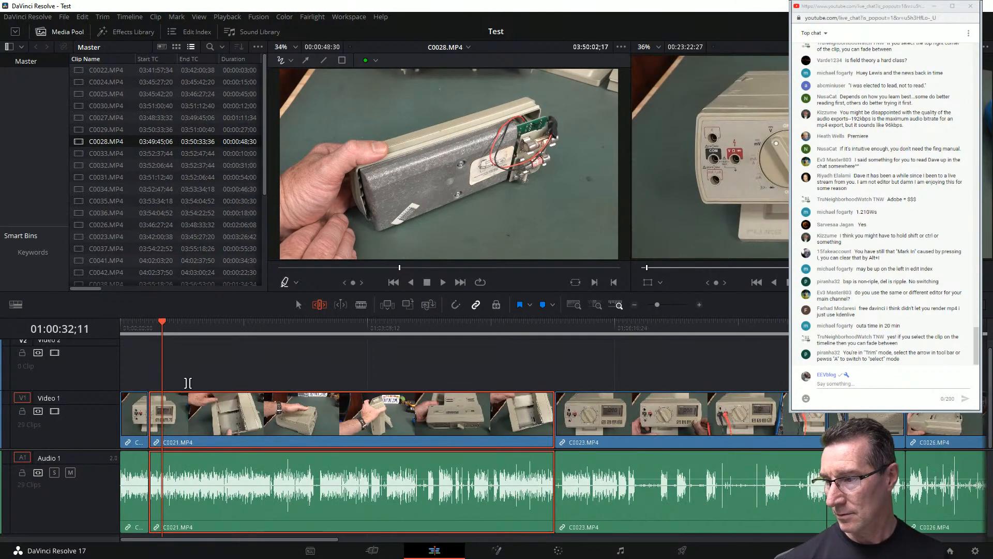
pyautogui.scroll(1, 188, 382)
pyautogui.hotkey('ctrl', '=')
pyautogui.hotkey('ctrl', '=')
pyautogui.hotkey('ctrl', '=')
pyautogui.hotkey('ctrl', '=')
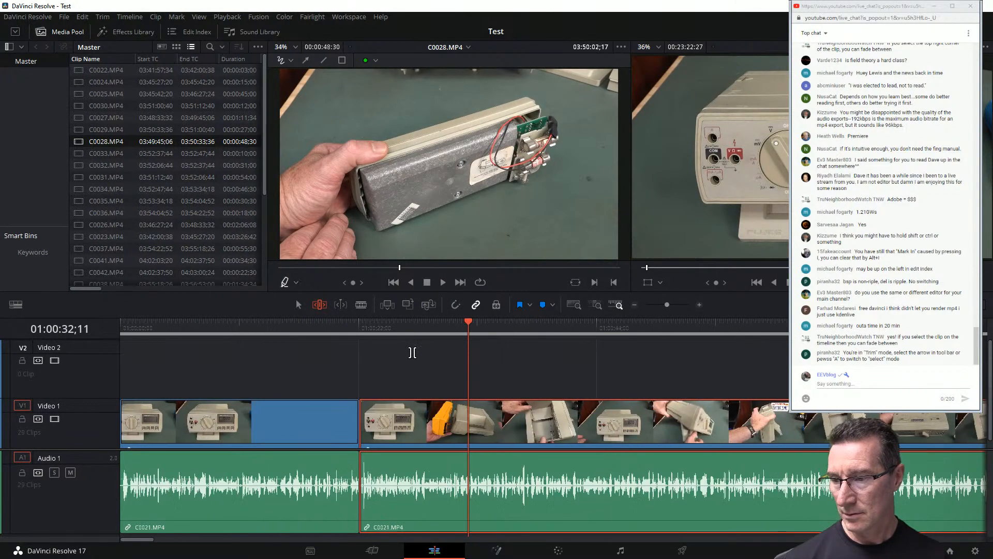
pyautogui.hotkey('ctrl', '=')
pyautogui.click(403, 418)
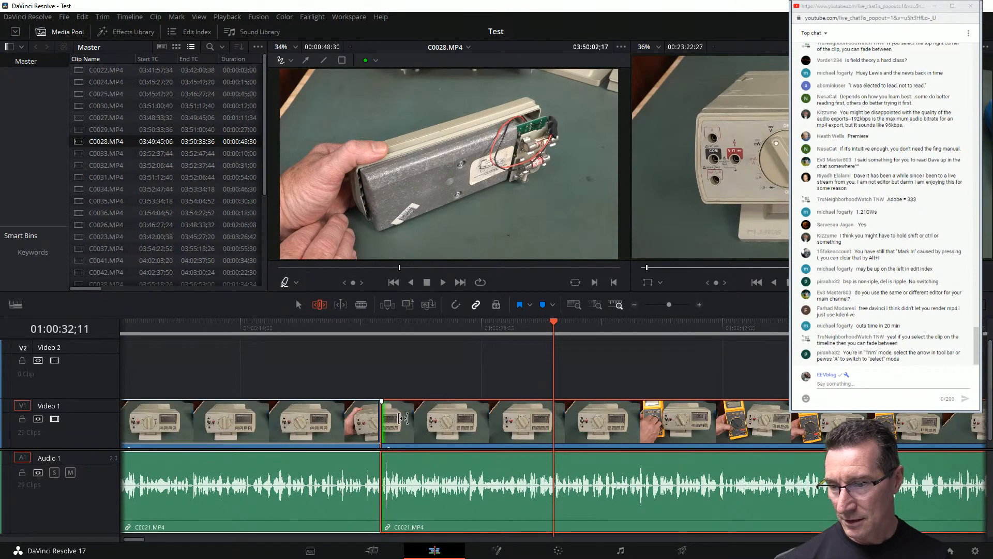
pyautogui.moveTo(381, 401); pyautogui.dragTo(341, 435)
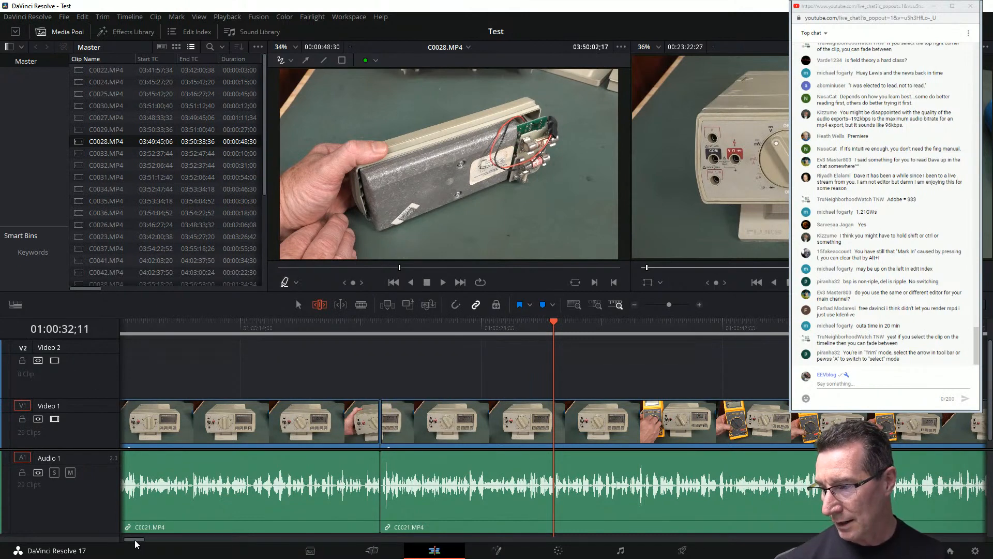
# Add a video fade-in to the first C0021.MP4 clip and play the timeline from near its start.
pyautogui.moveTo(137, 541); pyautogui.dragTo(132, 540)
pyautogui.moveTo(122, 402); pyautogui.dragTo(223, 422)
pyautogui.moveTo(126, 324); pyautogui.dragTo(129, 325)
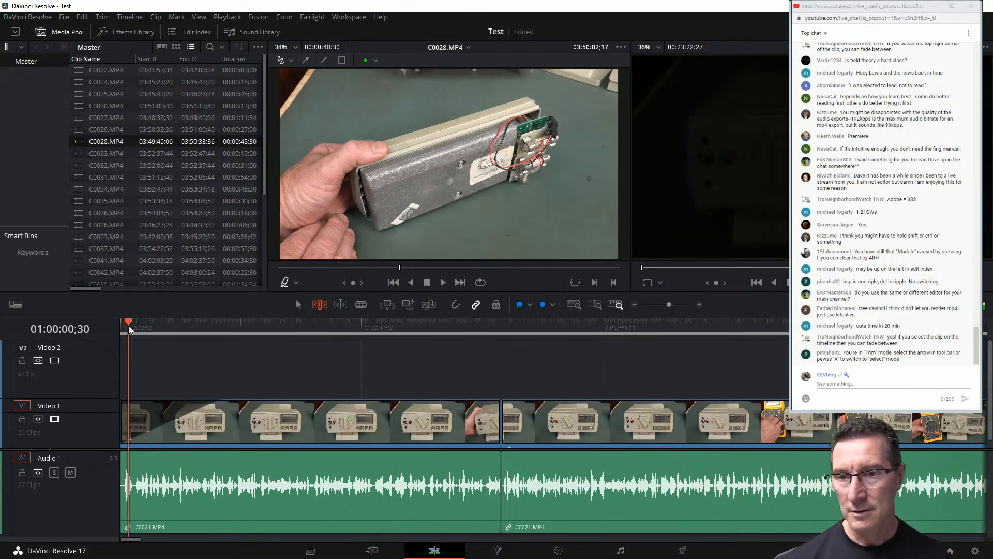
pyautogui.press('space')
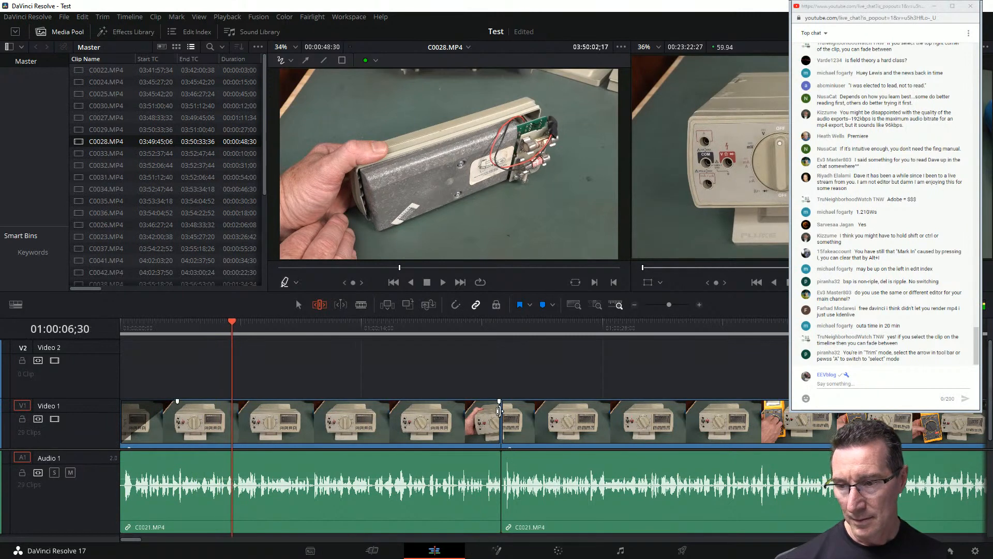
# Try to adjust the audio edit at the cut between the two C0021.MP4 clips and stop the playhead at 01:00:20;01.
pyautogui.click(503, 456)
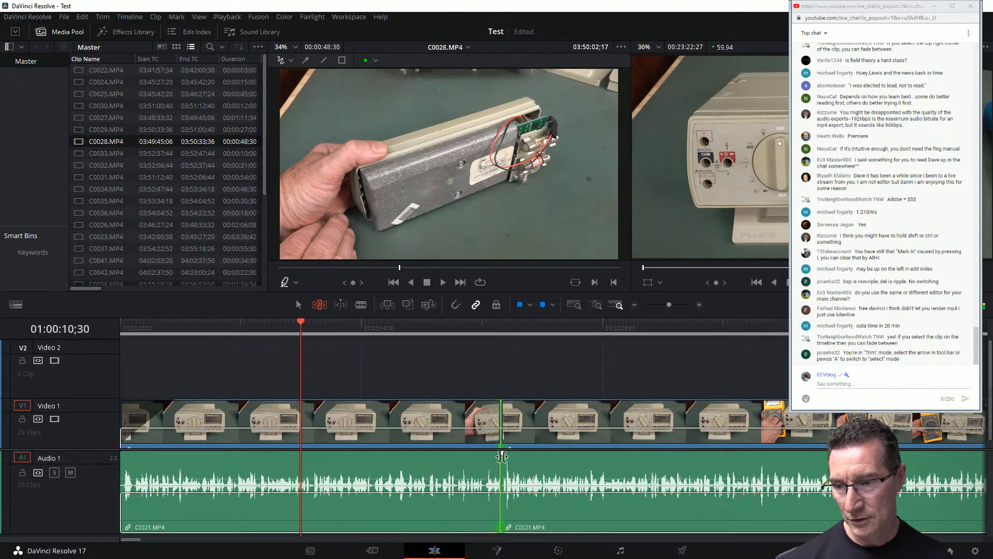
pyautogui.moveTo(502, 452)
pyautogui.mouseDown()
pyautogui.moveTo(546, 452)
pyautogui.moveTo(502, 458)
pyautogui.mouseUp()
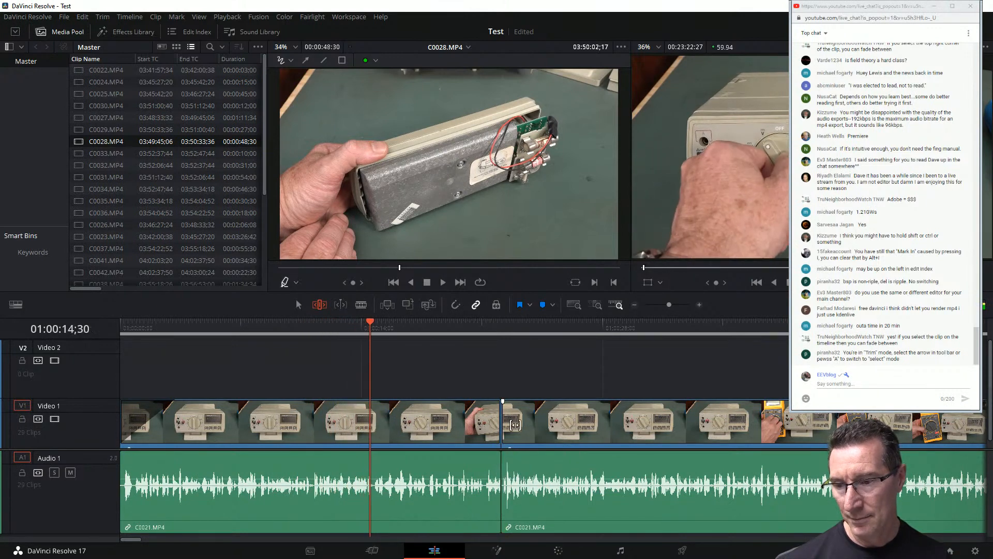
pyautogui.click(464, 328)
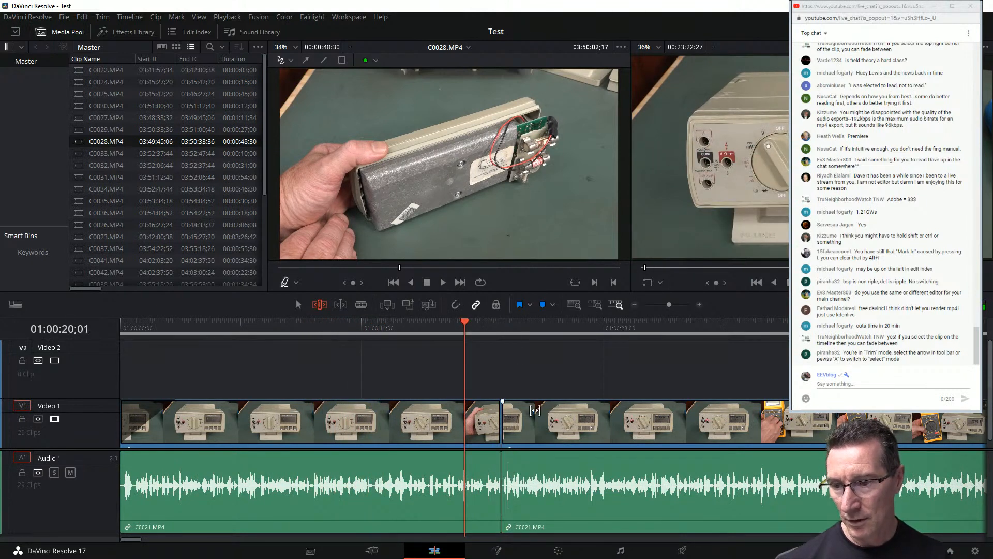
# Switch from trim mode to selection mode and select the first C0021.MP4 clip, with the playhead at 01:00:19;19.
pyautogui.click(517, 418)
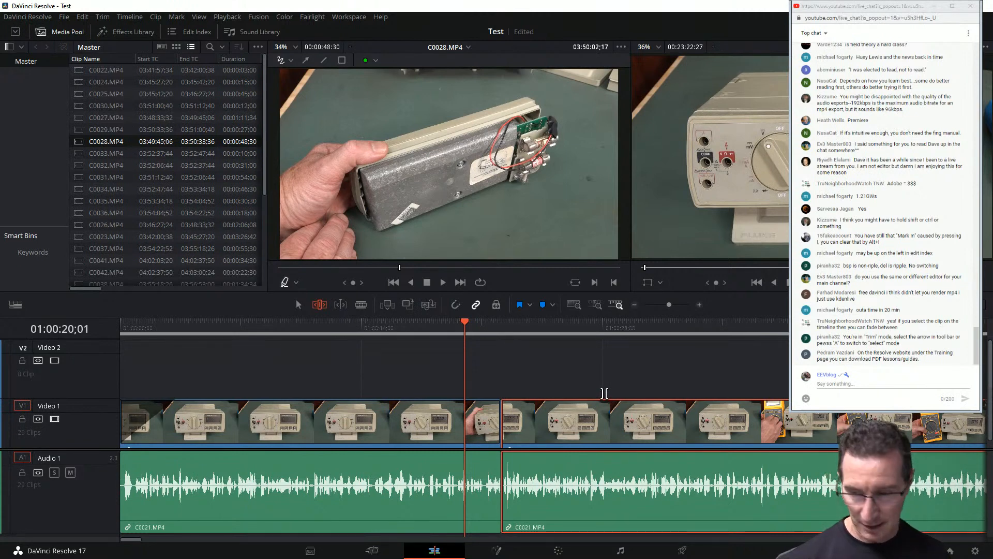
pyautogui.press('a')
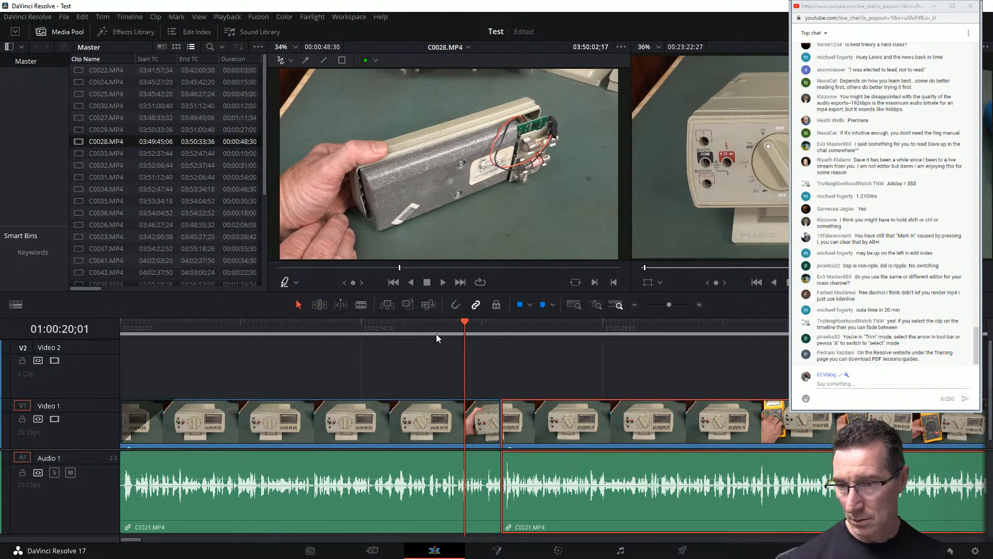
pyautogui.click(454, 322)
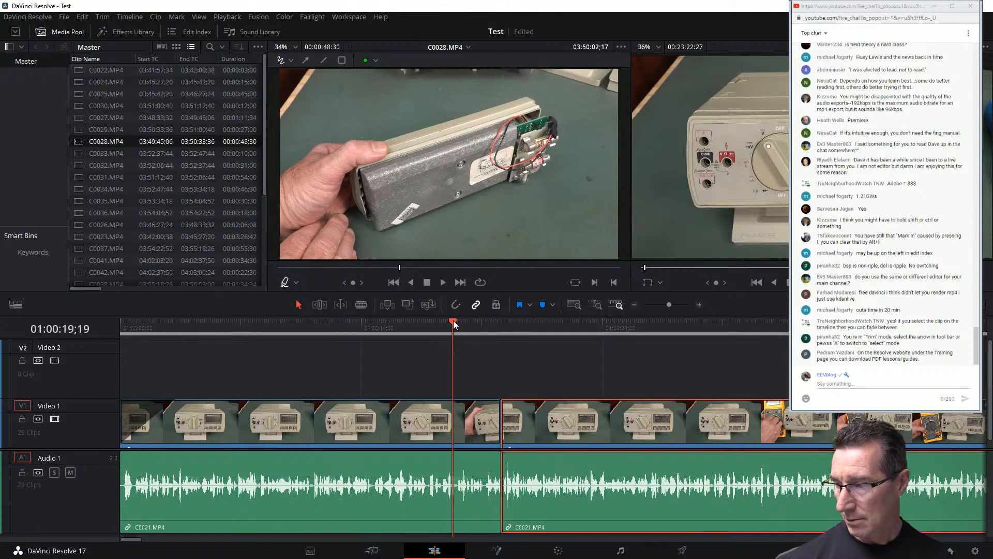
pyautogui.click(486, 421)
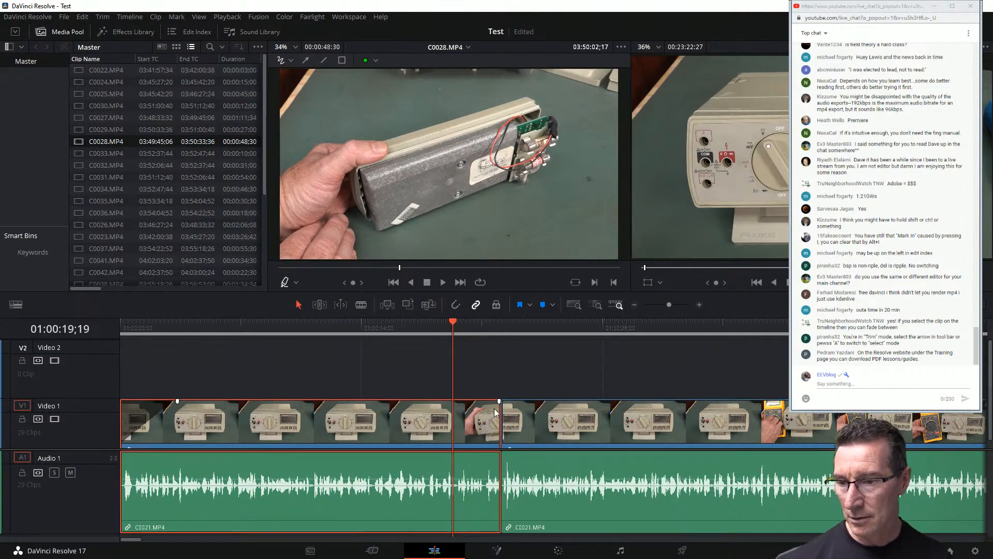
pyautogui.click(528, 416)
pyautogui.click(478, 423)
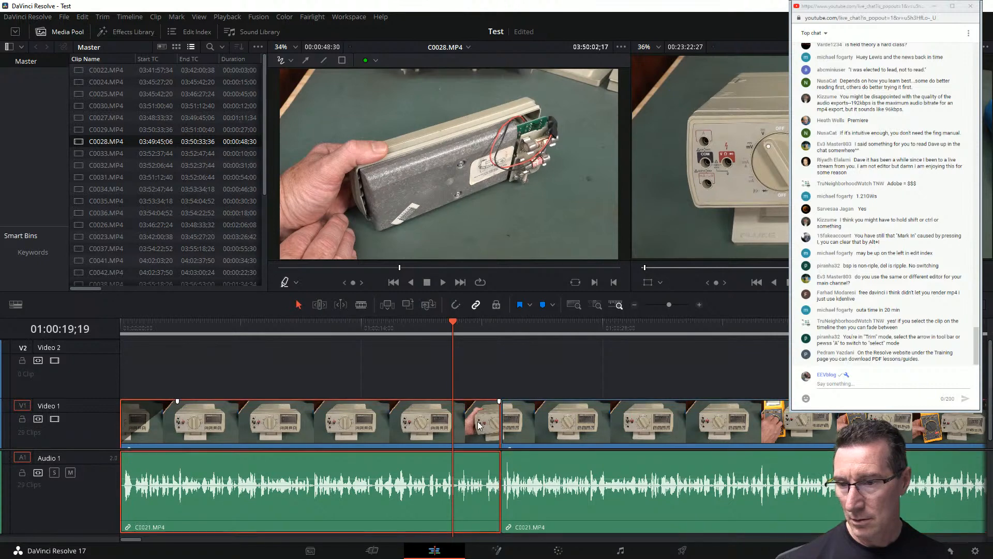
# Preview the frames on both sides of the C0021.MP4 cut and leave the playhead at 01:00:21;04.
pyautogui.click(507, 323)
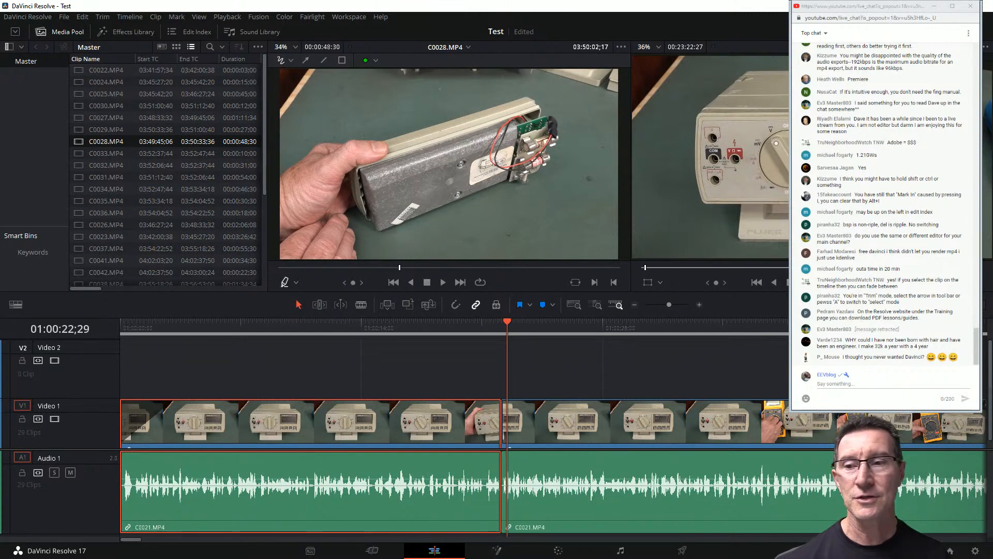
pyautogui.click(489, 322)
pyautogui.click(516, 321)
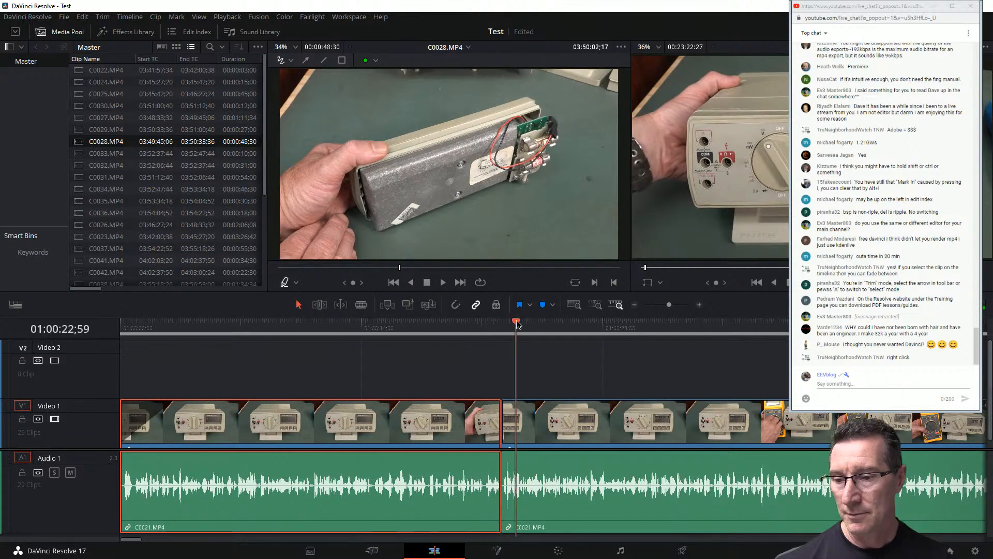
pyautogui.click(483, 321)
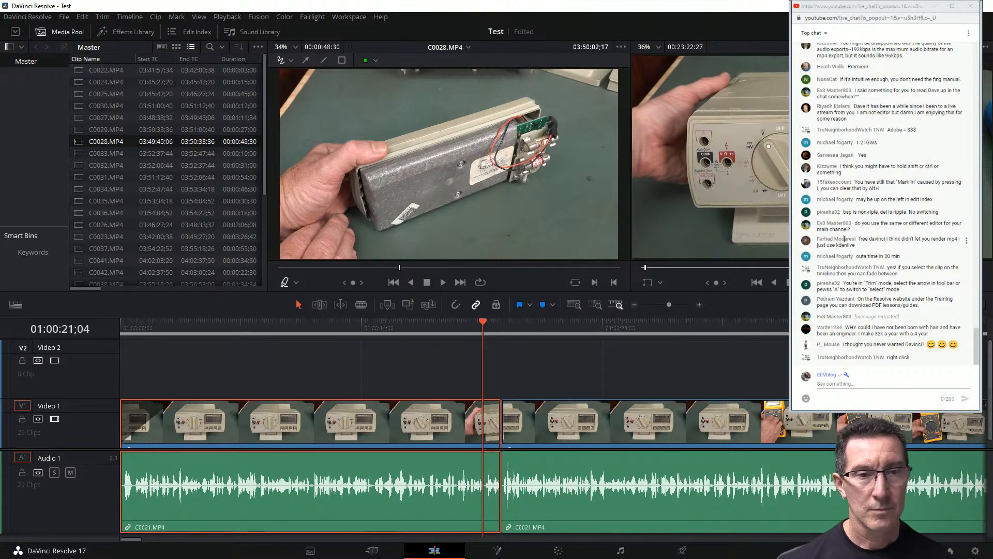
# Read back through the live chat messages for advice on trimming and fading clips.
pyautogui.scroll(1, 867, 257)
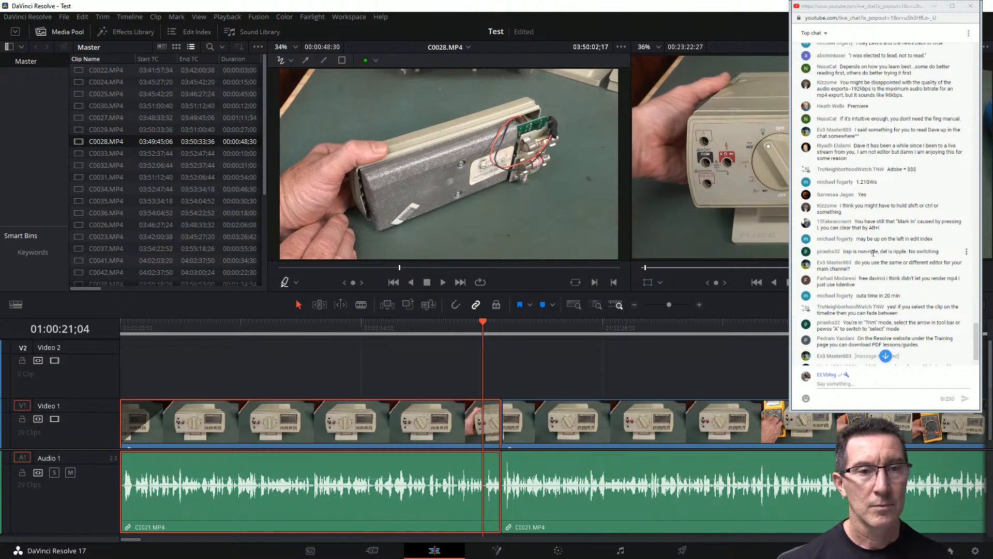
pyautogui.scroll(1, 874, 253)
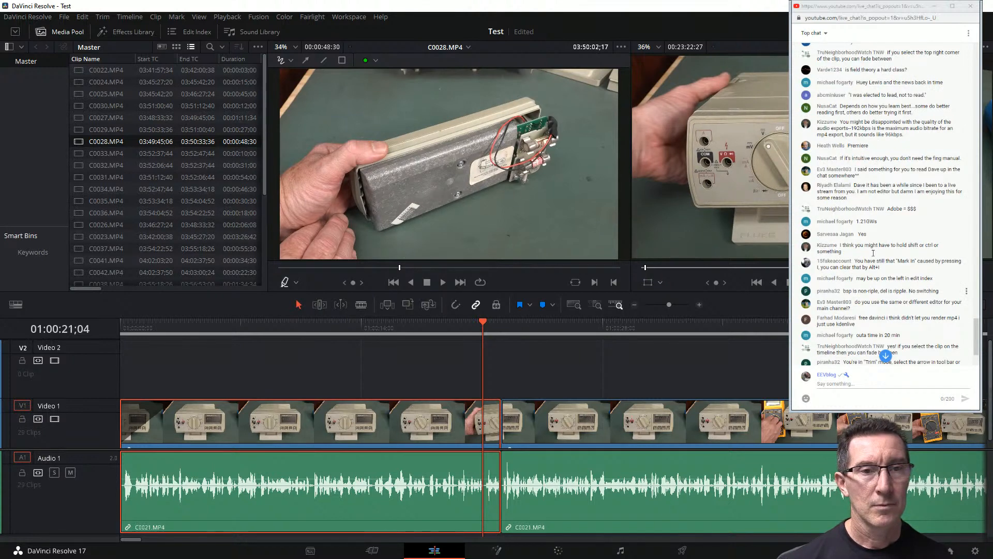
pyautogui.scroll(-2, 873, 253)
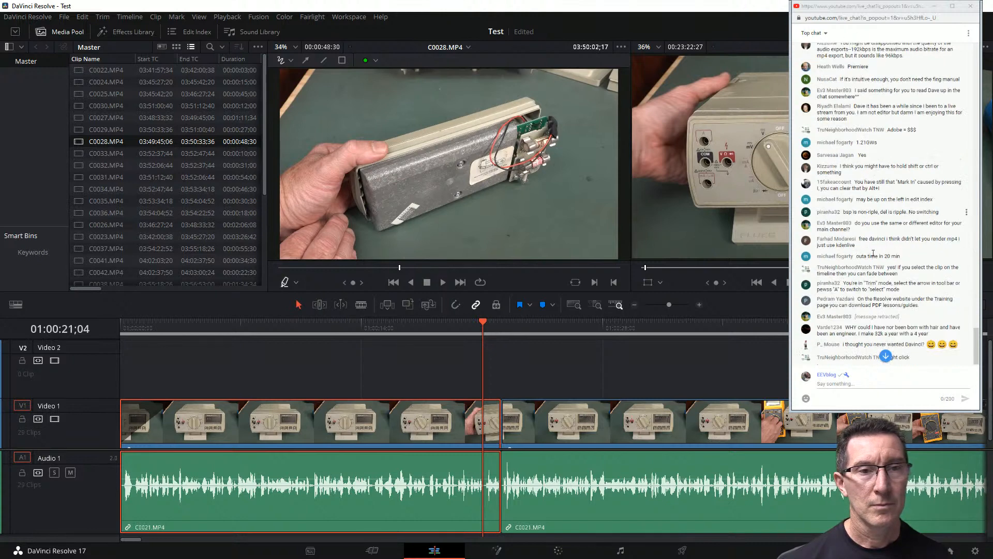
# Deselect the clip and place the playhead at 01:01:54;02, in the quiet stretch of the long C0021.MP4 clip.
pyautogui.click(451, 383)
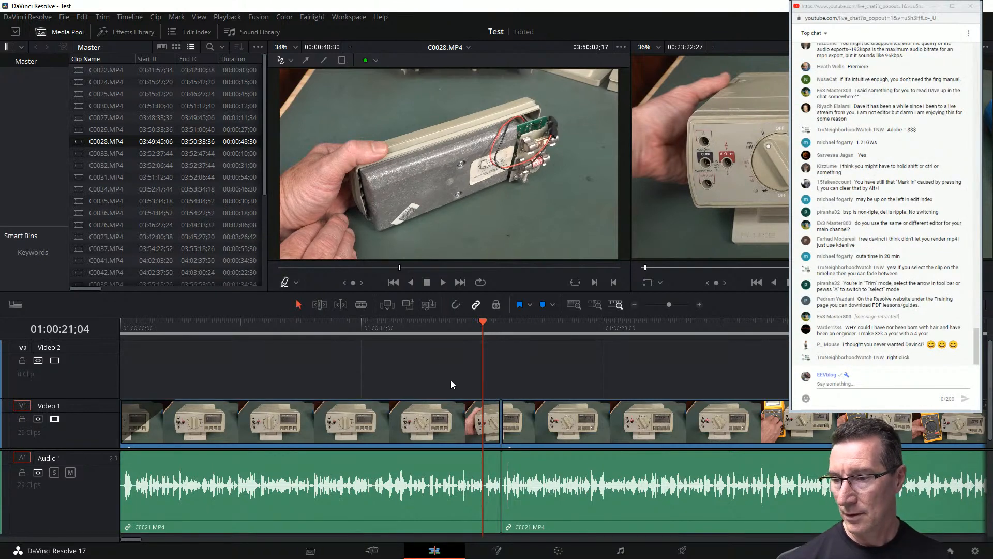
pyautogui.scroll(-1, 502, 366)
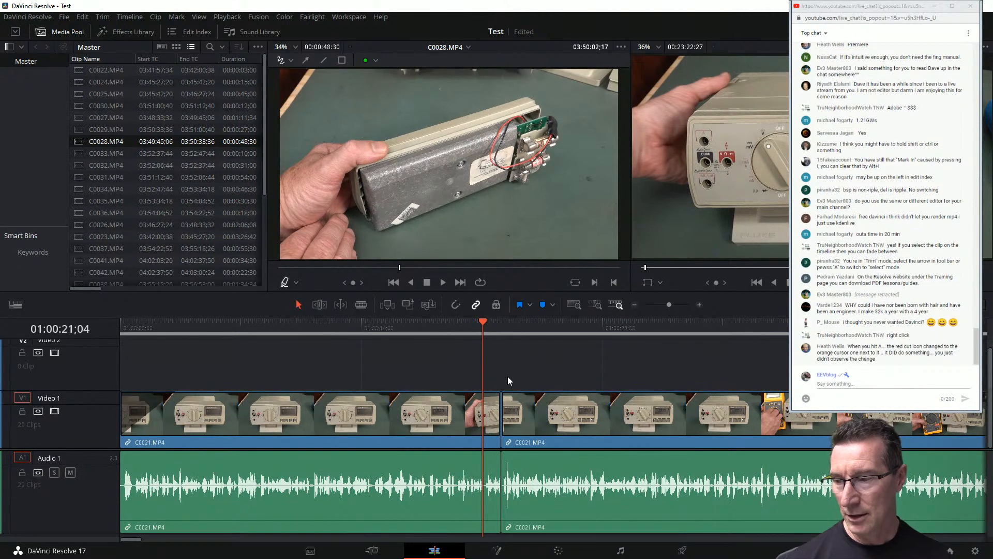
pyautogui.hscroll(7, 509, 363)
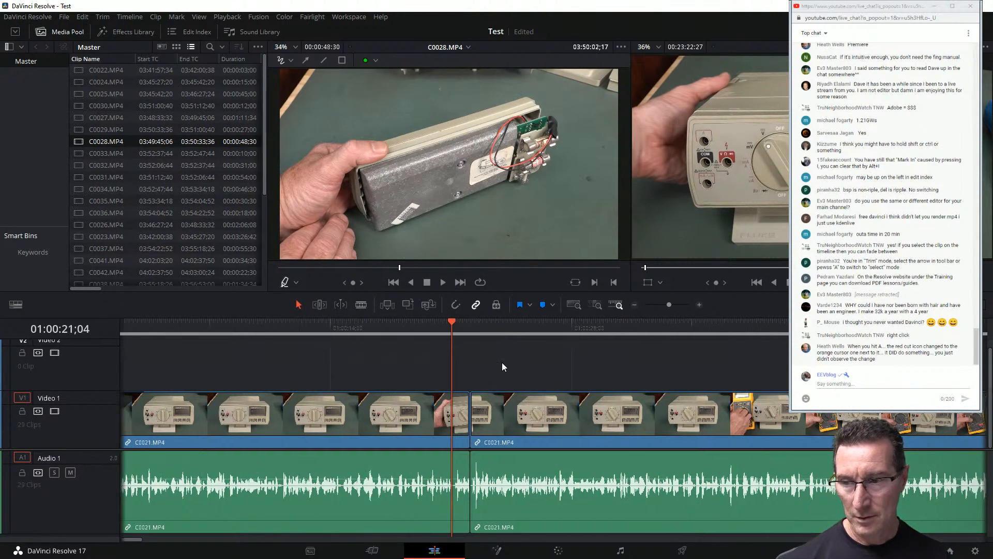
pyautogui.hscroll(6, 502, 363)
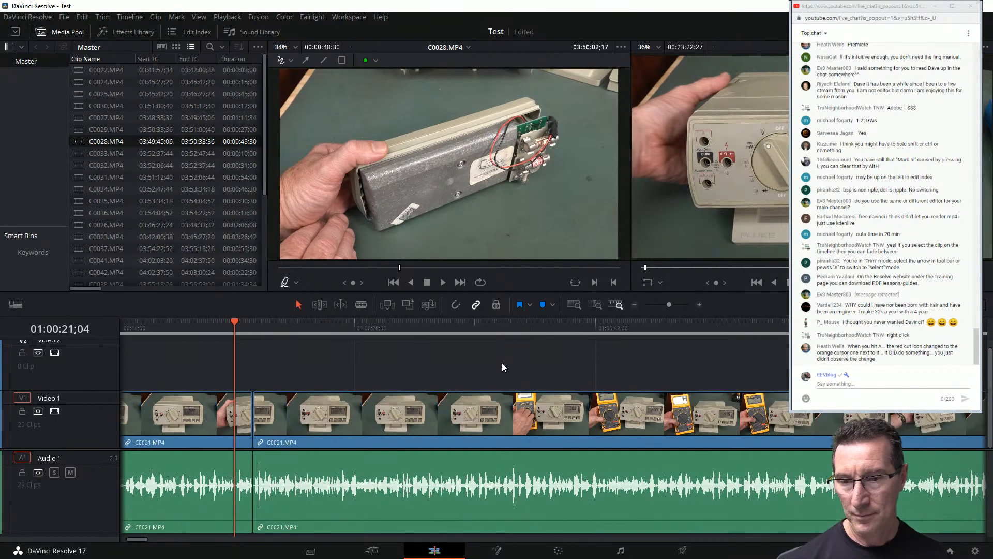
pyautogui.hscroll(-5, 503, 364)
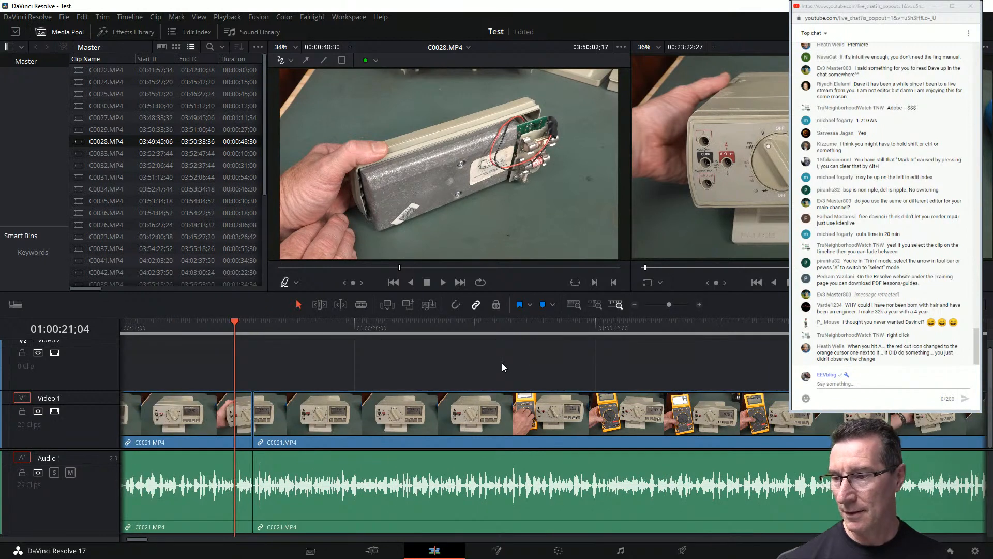
pyautogui.hscroll(-1, 501, 367)
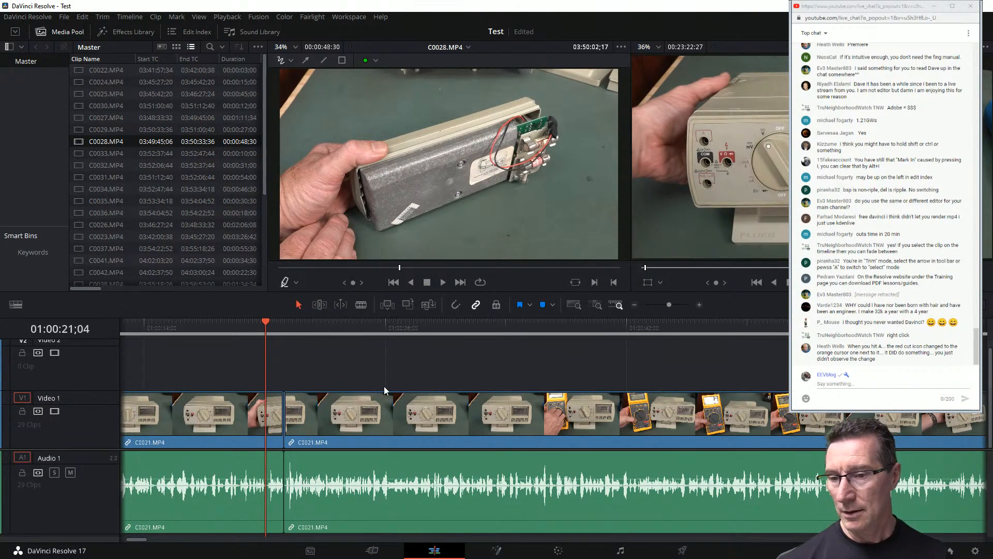
pyautogui.scroll(-6, 429, 367)
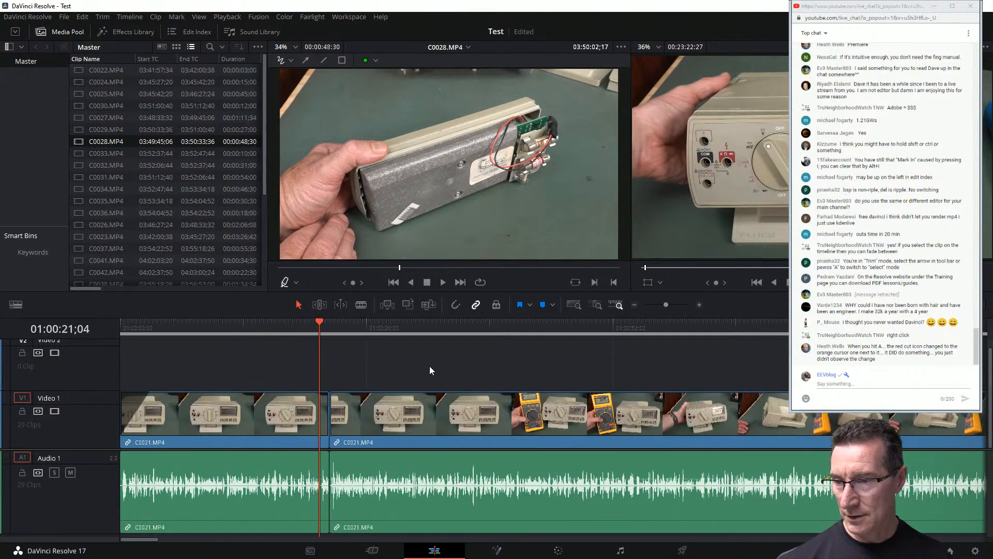
pyautogui.scroll(-1, 430, 366)
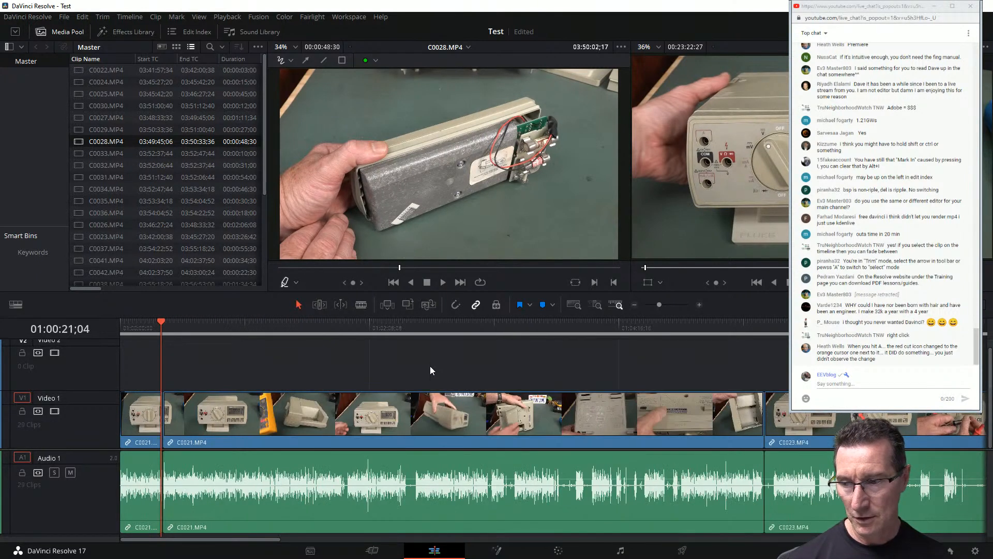
pyautogui.scroll(3, 541, 354)
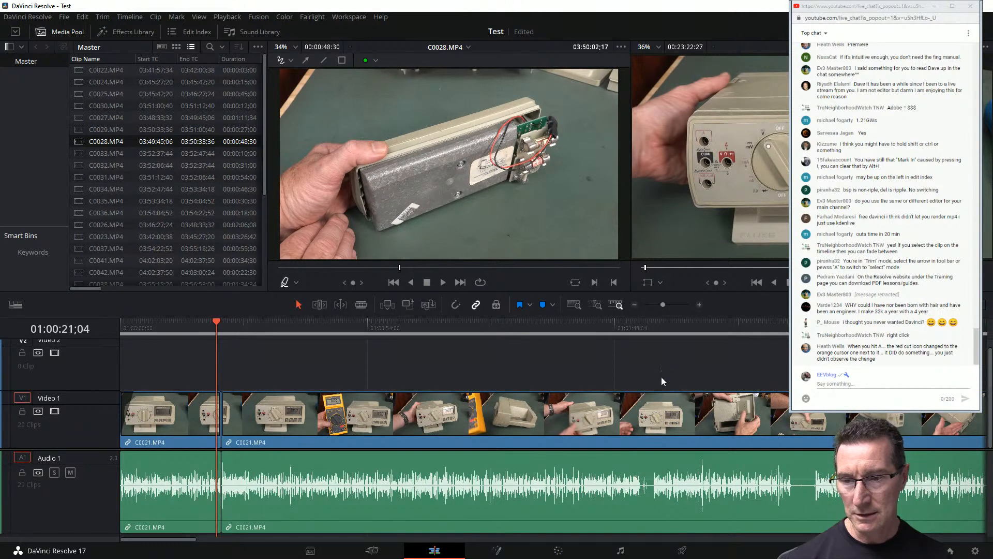
pyautogui.click(641, 324)
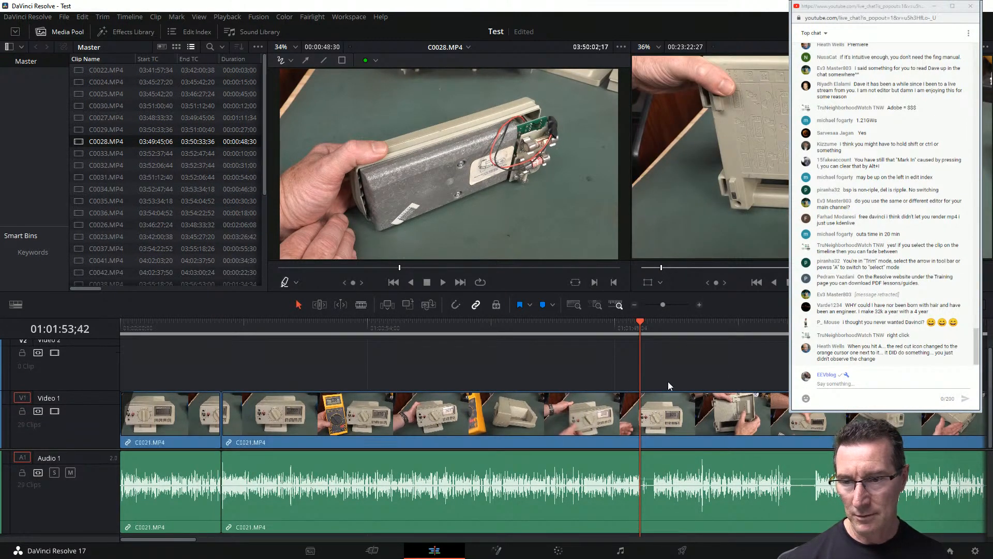
pyautogui.moveTo(644, 320); pyautogui.dragTo(642, 322)
# Split the long C0021.MP4 clip where the speech ends, at 01:01:53;35.
pyautogui.hotkey('ctrl', '=')
pyautogui.hotkey('ctrl', '=')
pyautogui.hotkey('ctrl', '=')
pyautogui.hotkey('ctrl', '=')
pyautogui.hotkey('ctrl', '=')
pyautogui.hotkey('ctrl', '=')
pyautogui.hotkey('ctrl', '=')
pyautogui.hotkey('ctrl', '=')
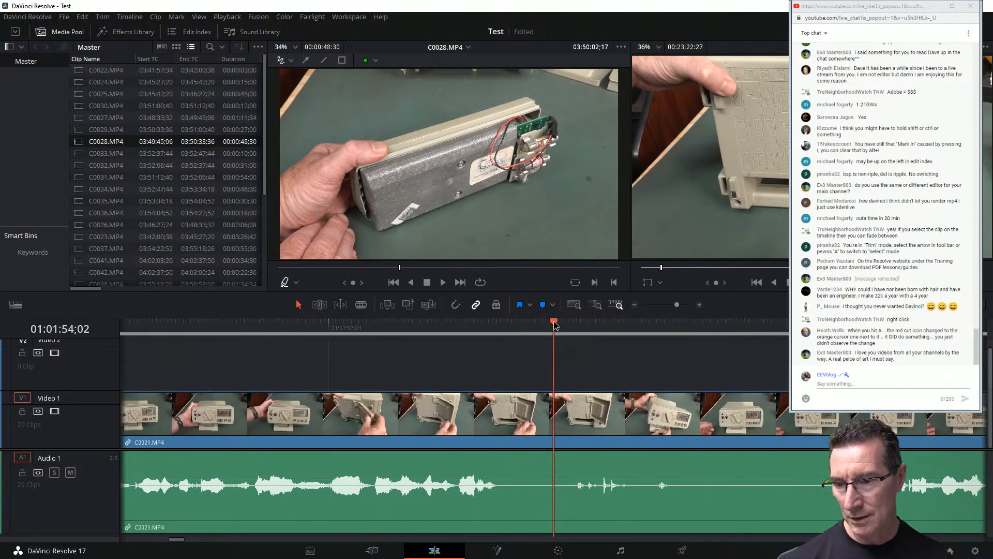
pyautogui.moveTo(552, 321); pyautogui.dragTo(502, 325)
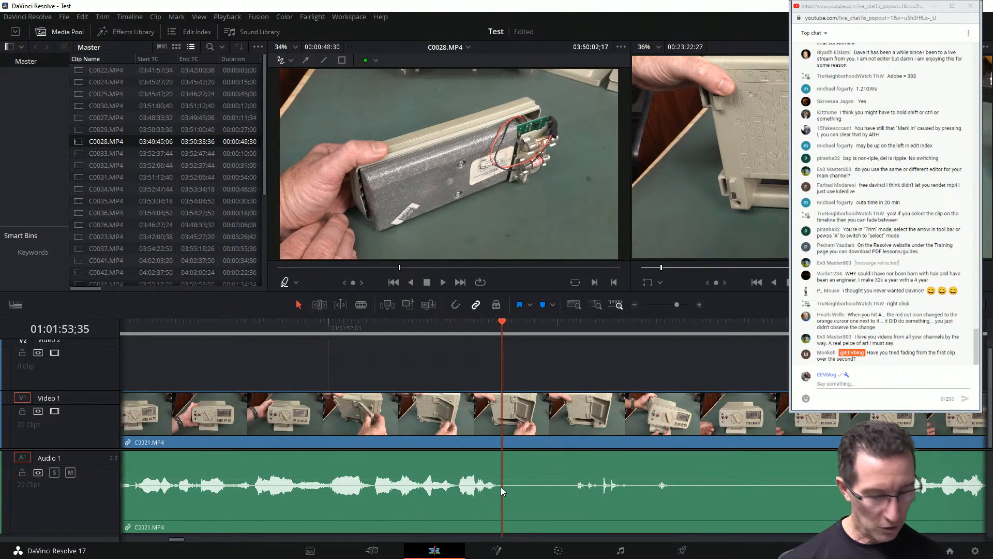
pyautogui.hotkey('ctrl', 'b')
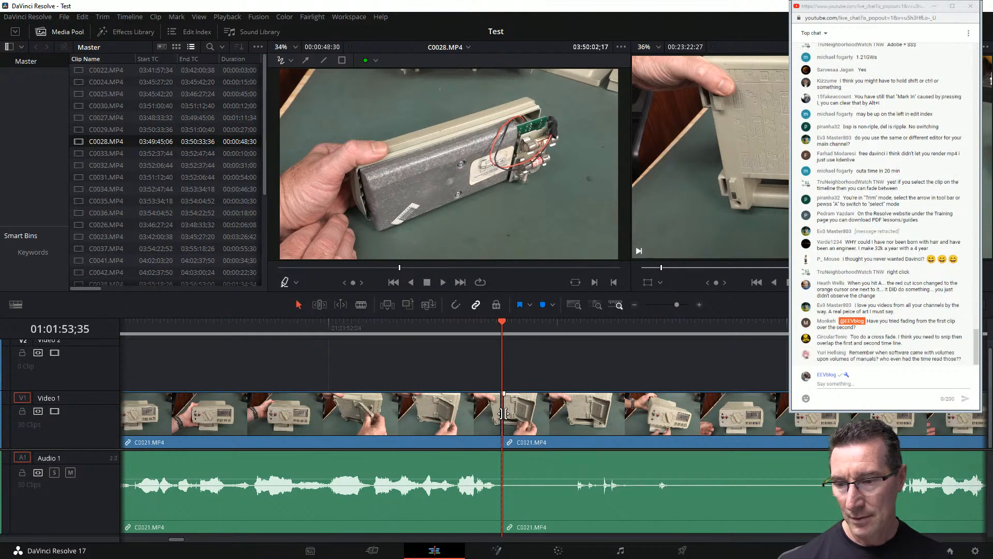
# Trim the quiet section off the start of the C0021.MP4 clip after the new cut, leaving a gap.
pyautogui.moveTo(503, 414)
pyautogui.mouseDown()
pyautogui.moveTo(848, 412)
pyautogui.moveTo(504, 411)
pyautogui.mouseUp()
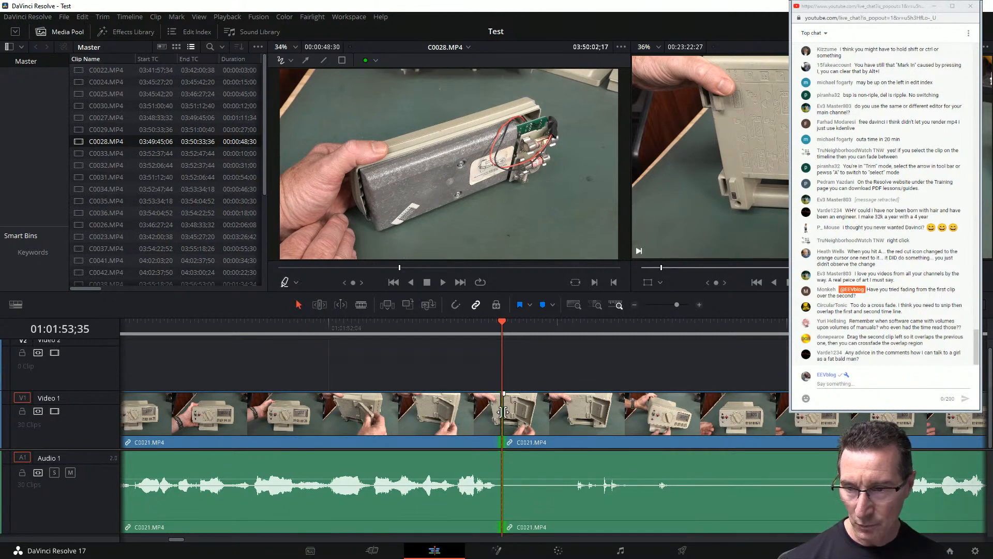
pyautogui.moveTo(503, 412)
pyautogui.mouseDown()
pyautogui.moveTo(569, 412)
pyautogui.moveTo(494, 407)
pyautogui.mouseUp()
pyautogui.moveTo(458, 412); pyautogui.dragTo(860, 418)
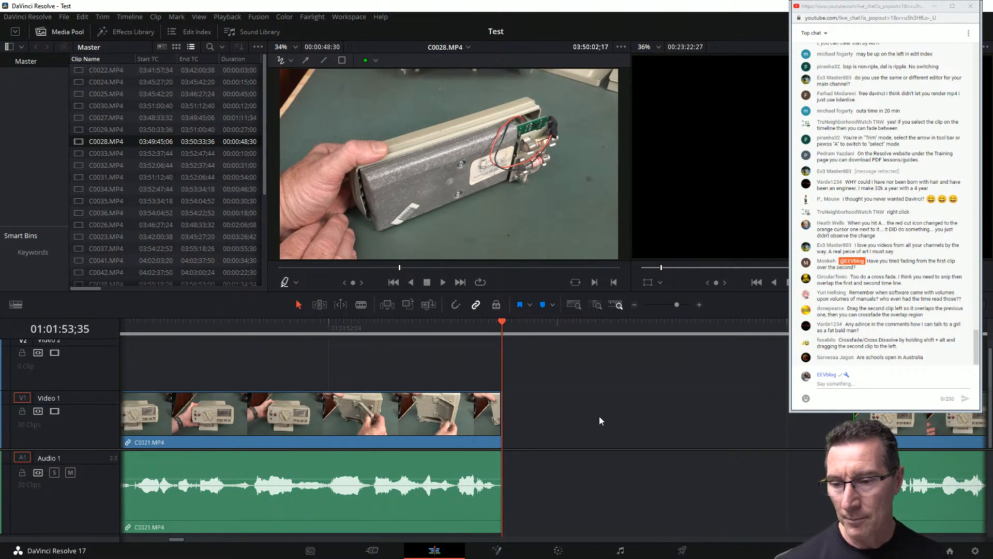
# Try deleting the C0023.MP4 clip after the long C0021.MP4 clip so it leaves a gap, and undo the deletion.
pyautogui.hotkey('ctrl', '-')
pyautogui.hotkey('ctrl', '-')
pyautogui.hotkey('ctrl', '-')
pyautogui.hotkey('ctrl', '-')
pyautogui.hotkey('ctrl', '-')
pyautogui.hotkey('ctrl', '-')
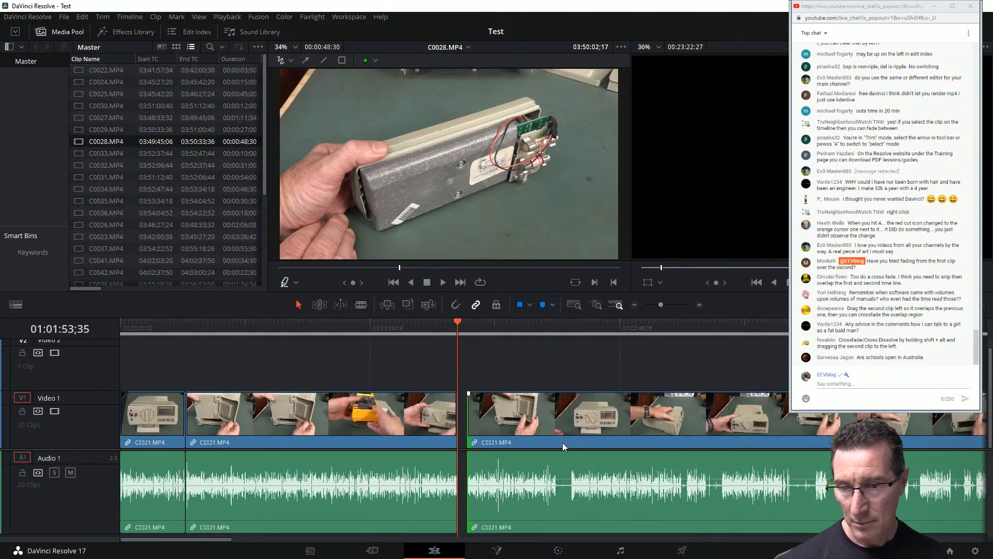
pyautogui.hotkey('ctrl', '=')
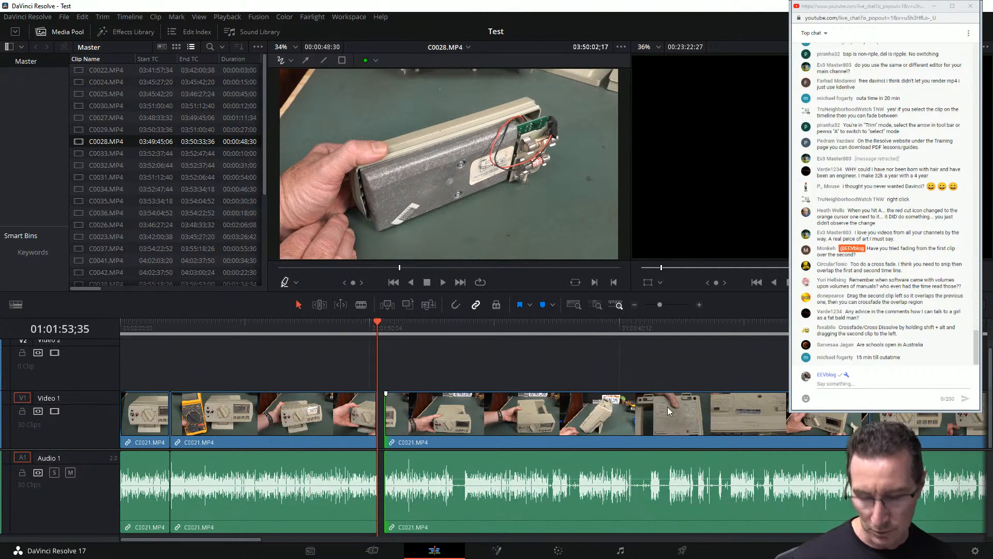
pyautogui.hotkey('ctrl', '-')
pyautogui.hotkey('ctrl', '-')
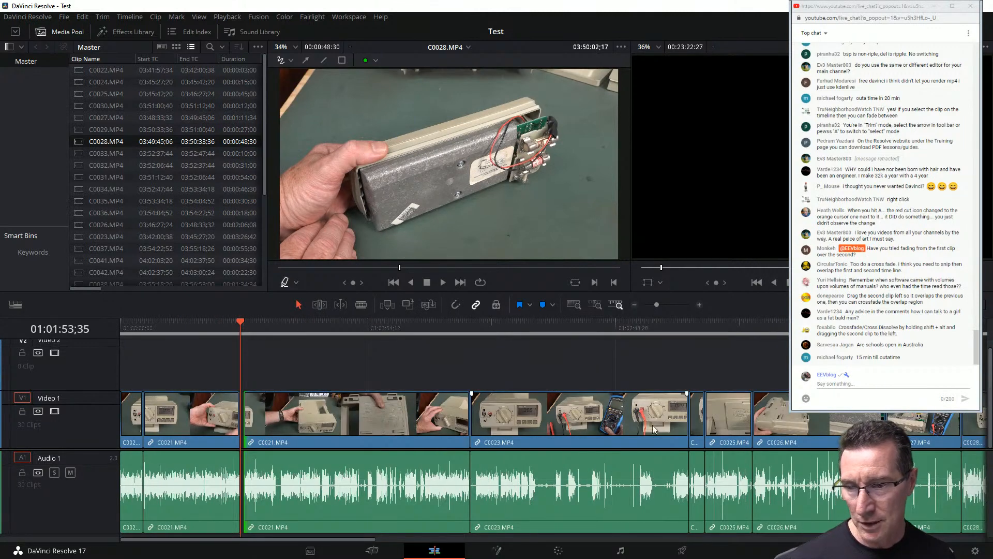
pyautogui.click(601, 420)
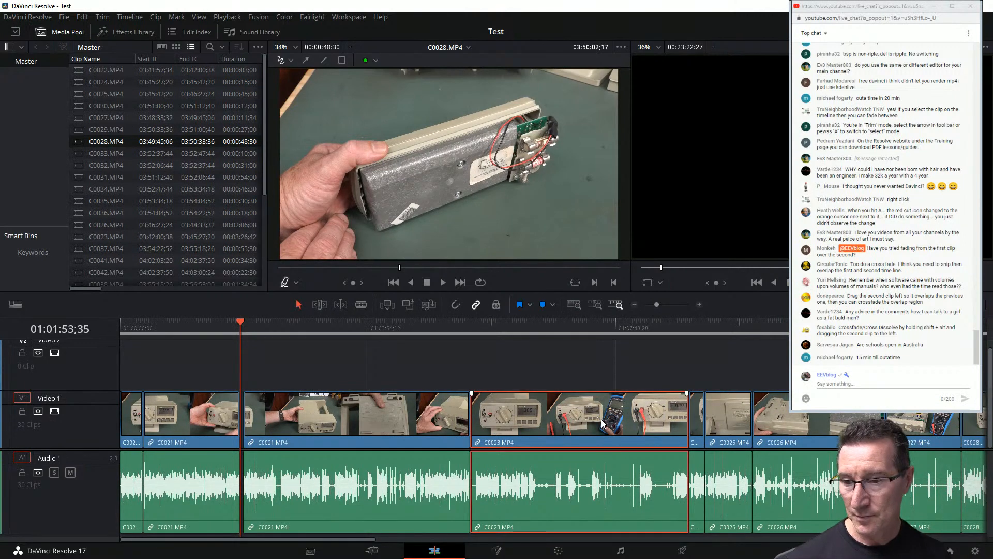
pyautogui.press('BackSpace')
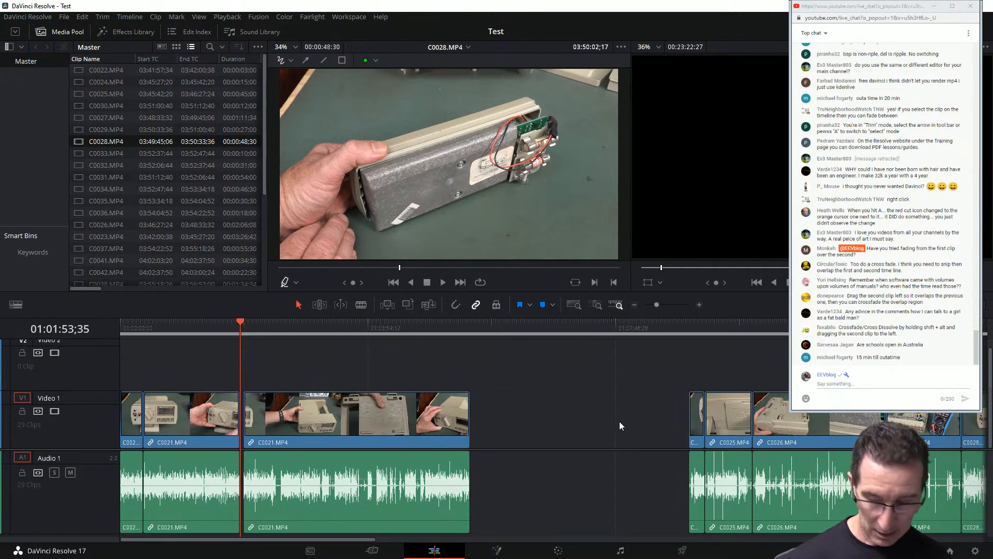
pyautogui.hotkey('ctrl', 'z')
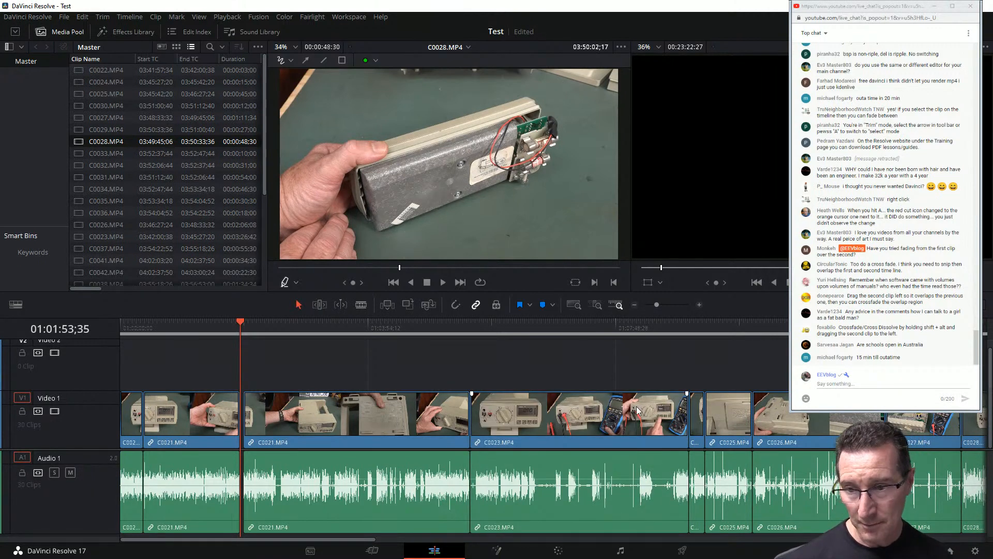
# Ripple delete the C0023.MP4 clip so the clips after it close up.
pyautogui.press('Delete')
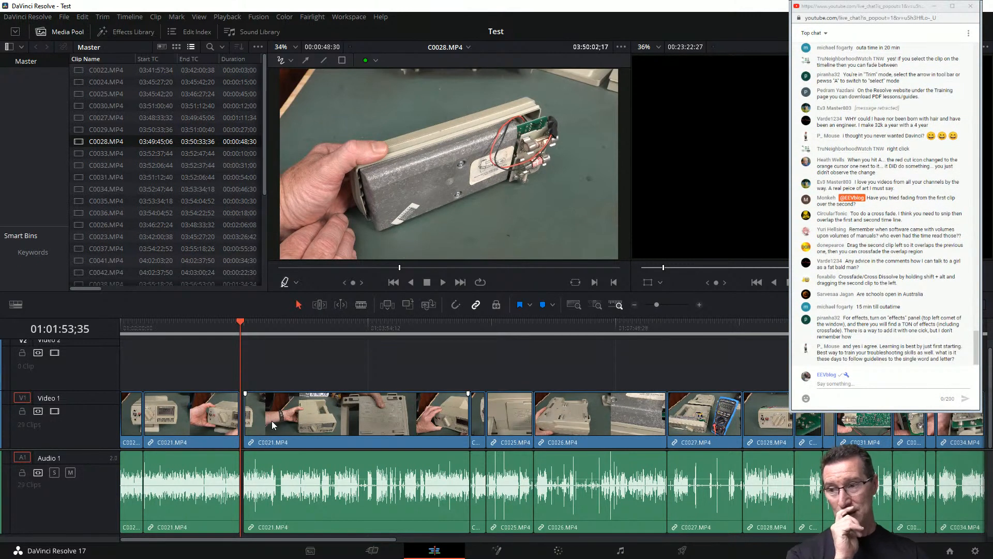
# Try moving the long C0021.MP4 clip on Video 1 over the clip that follows it, and undo each move.
pyautogui.moveTo(289, 414)
pyautogui.mouseDown()
pyautogui.moveTo(300, 413)
pyautogui.moveTo(241, 414)
pyautogui.moveTo(291, 414)
pyautogui.moveTo(277, 414)
pyautogui.moveTo(321, 391)
pyautogui.moveTo(285, 409)
pyautogui.moveTo(295, 408)
pyautogui.moveTo(269, 409)
pyautogui.moveTo(323, 411)
pyautogui.moveTo(334, 365)
pyautogui.moveTo(325, 414)
pyautogui.moveTo(265, 416)
pyautogui.moveTo(328, 420)
pyautogui.moveTo(261, 420)
pyautogui.moveTo(354, 410)
pyautogui.moveTo(270, 428)
pyautogui.moveTo(333, 424)
pyautogui.moveTo(294, 420)
pyautogui.mouseUp()
pyautogui.hotkey('ctrl', 'z')
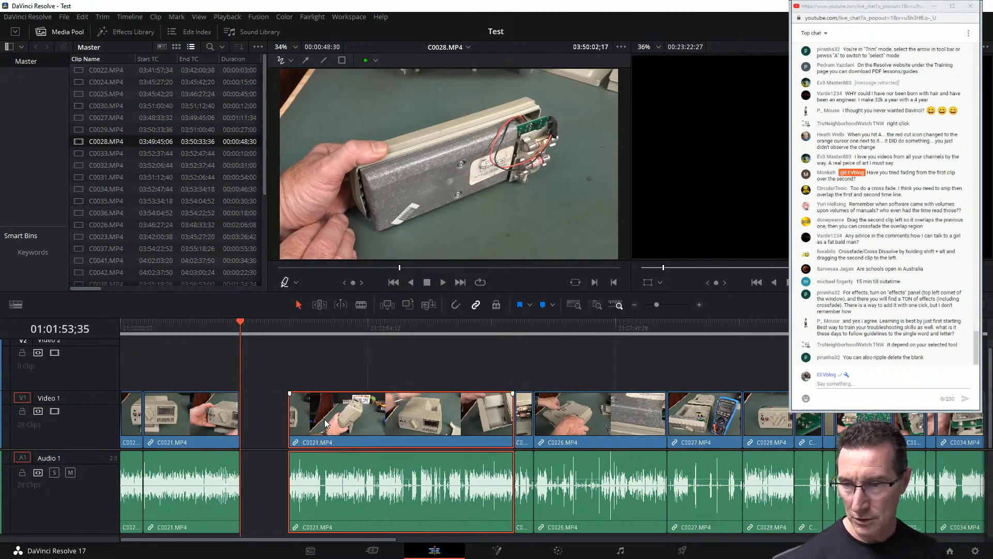
pyautogui.hotkey('ctrl', 'z')
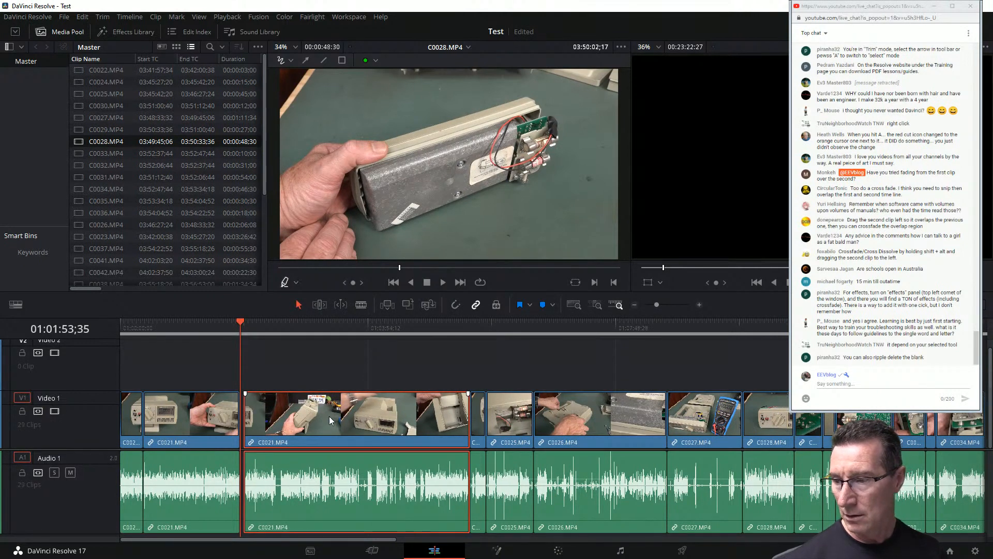
pyautogui.moveTo(300, 417)
pyautogui.mouseDown()
pyautogui.moveTo(416, 418)
pyautogui.moveTo(342, 419)
pyautogui.moveTo(365, 414)
pyautogui.moveTo(307, 403)
pyautogui.mouseUp()
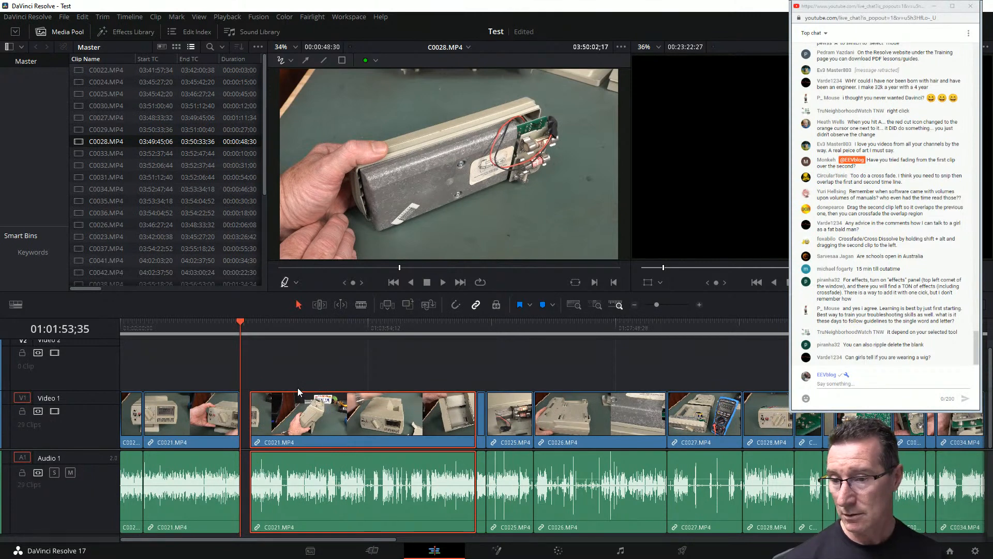
pyautogui.hotkey('ctrl', 'z')
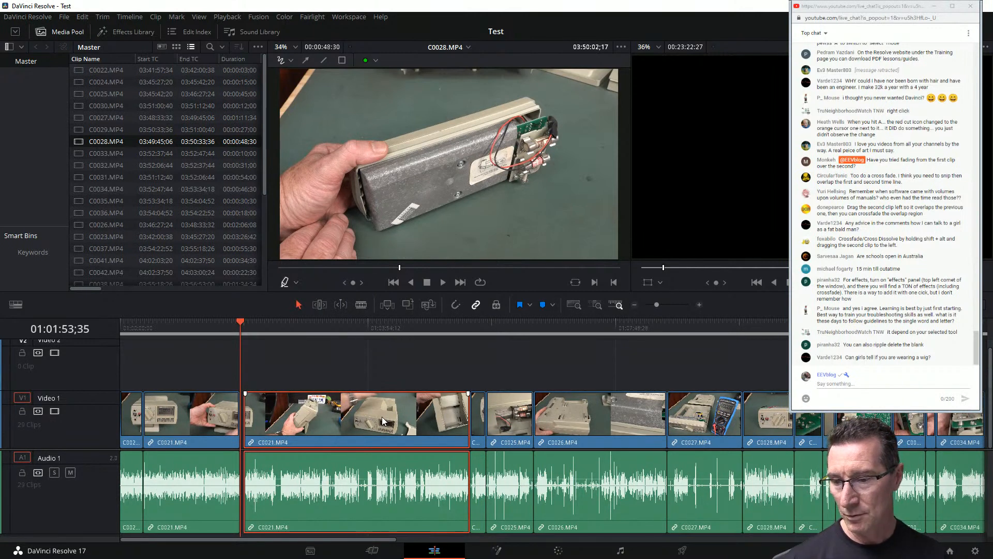
# Duplicate the video of the long C0021.MP4 clip onto Video 2, offset 59;06 later than the original.
pyautogui.keyDown('alt'); pyautogui.click(326, 420); pyautogui.keyUp('alt')
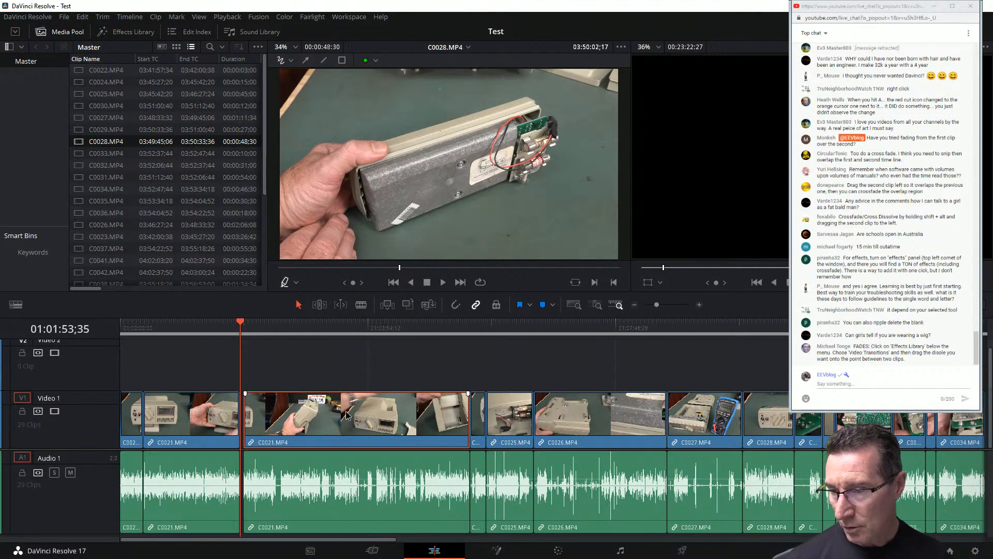
pyautogui.moveTo(326, 421); pyautogui.dragTo(390, 358)
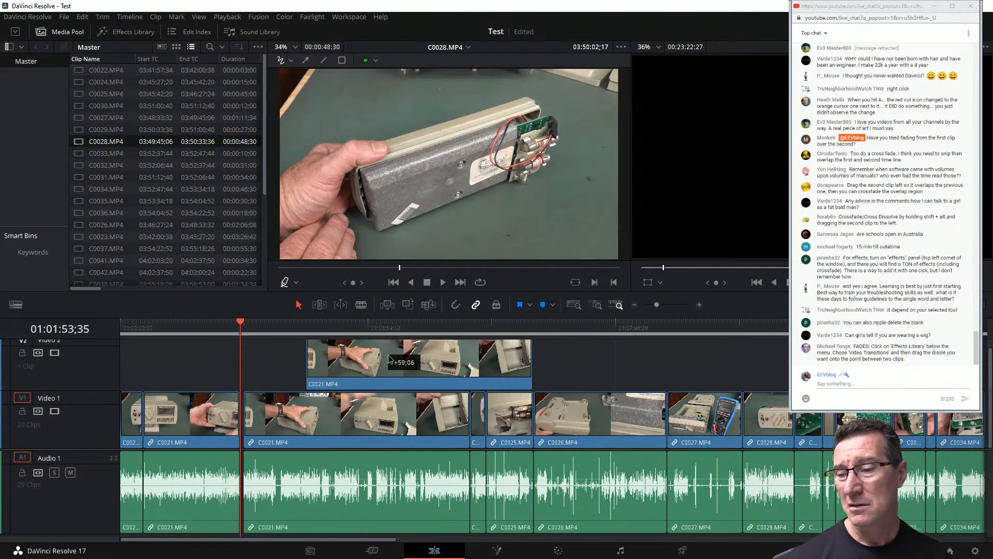
pyautogui.moveTo(389, 358); pyautogui.dragTo(389, 357)
# Play back the timeline across the start of the C0021.MP4 copy on Video 2 to check the transition.
pyautogui.click(295, 322)
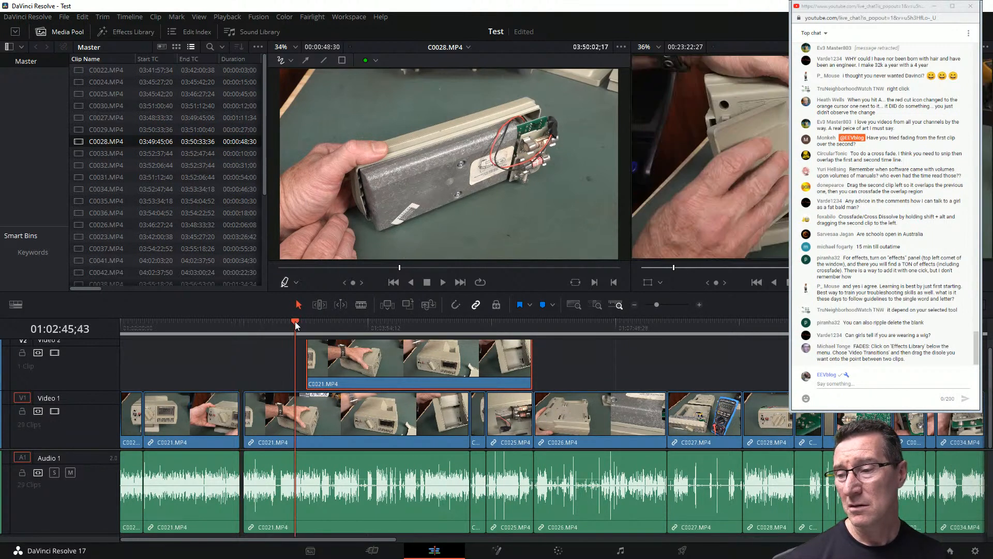
pyautogui.press('space')
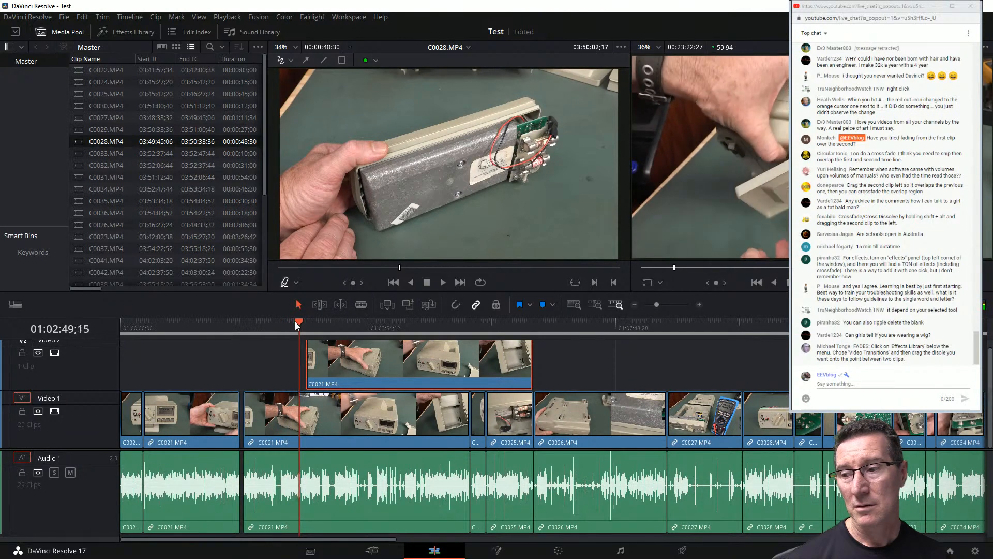
pyautogui.click(303, 322)
pyautogui.press('space')
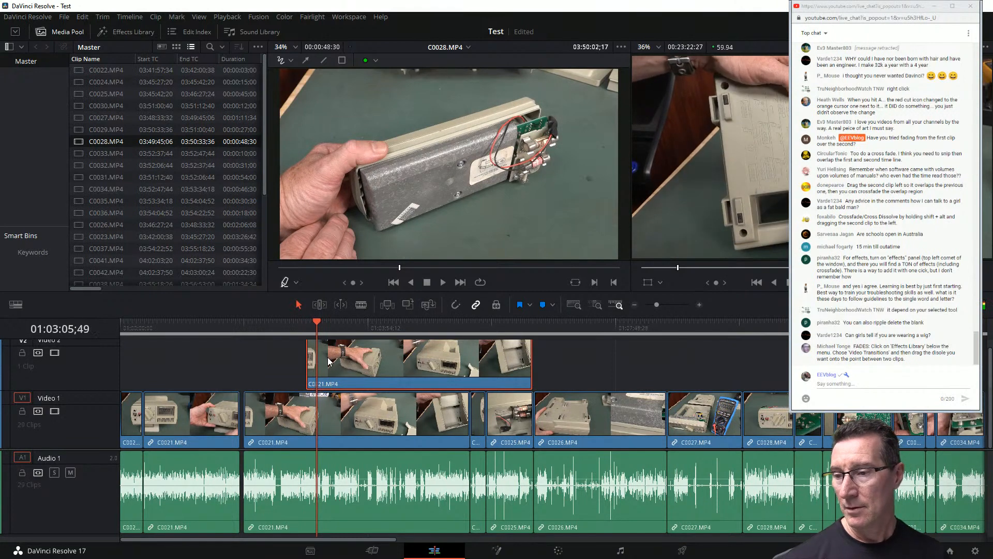
# Shift the C0021.MP4 copy on Video 2 slightly later, and select the original C0021.MP4 clip below it.
pyautogui.click(365, 365)
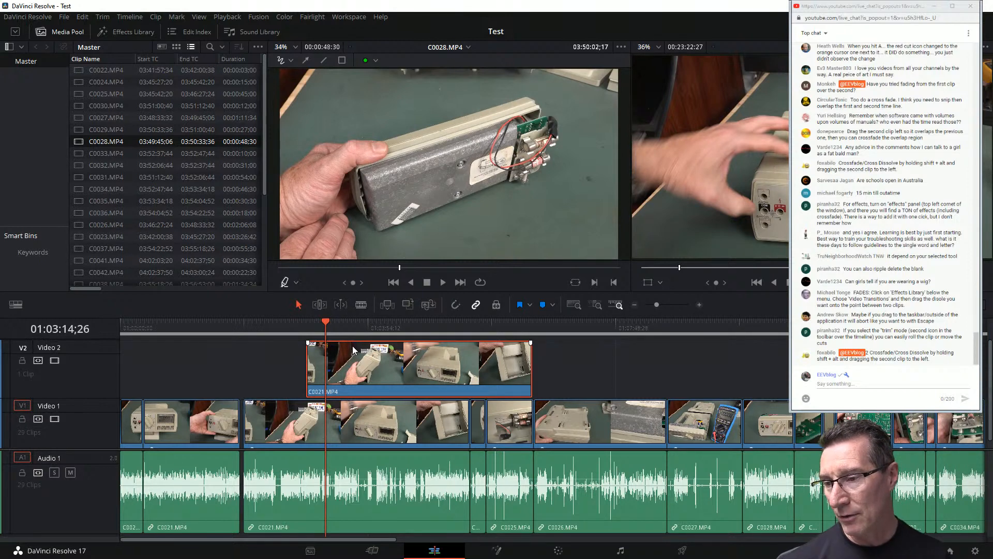
pyautogui.moveTo(357, 342); pyautogui.dragTo(355, 369)
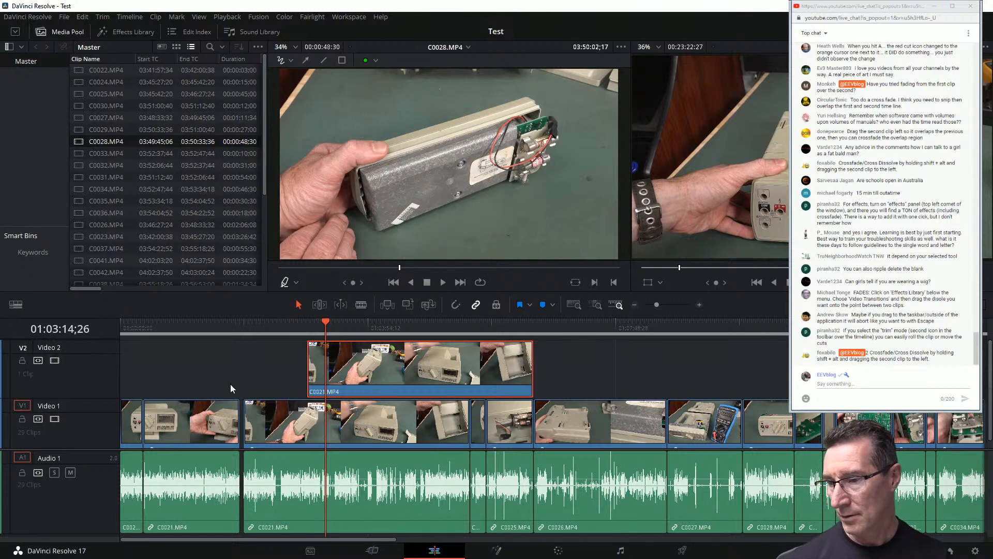
pyautogui.click(365, 466)
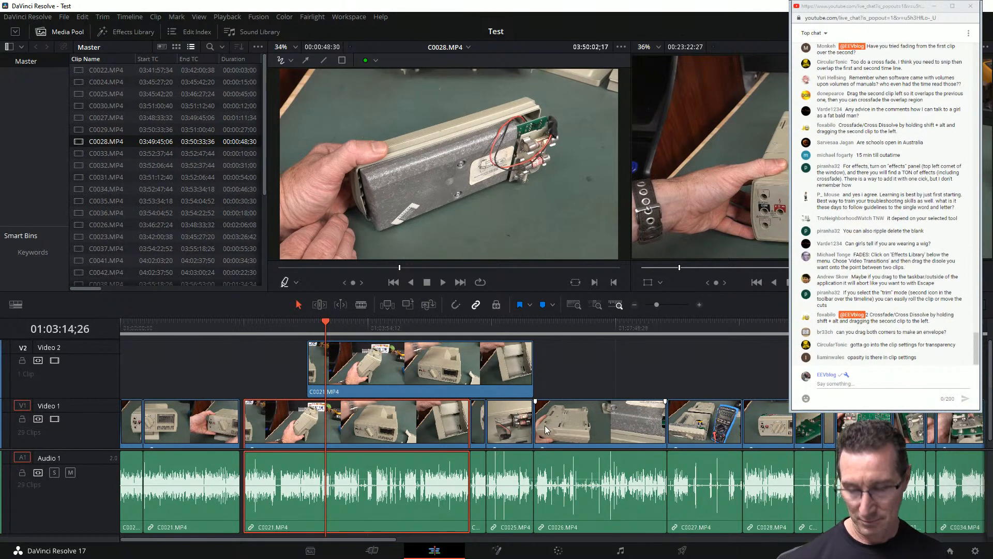
# Move the C0027.MP4 clip slightly earlier so it overlaps the end of the C0026.MP4 clip.
pyautogui.click(685, 421)
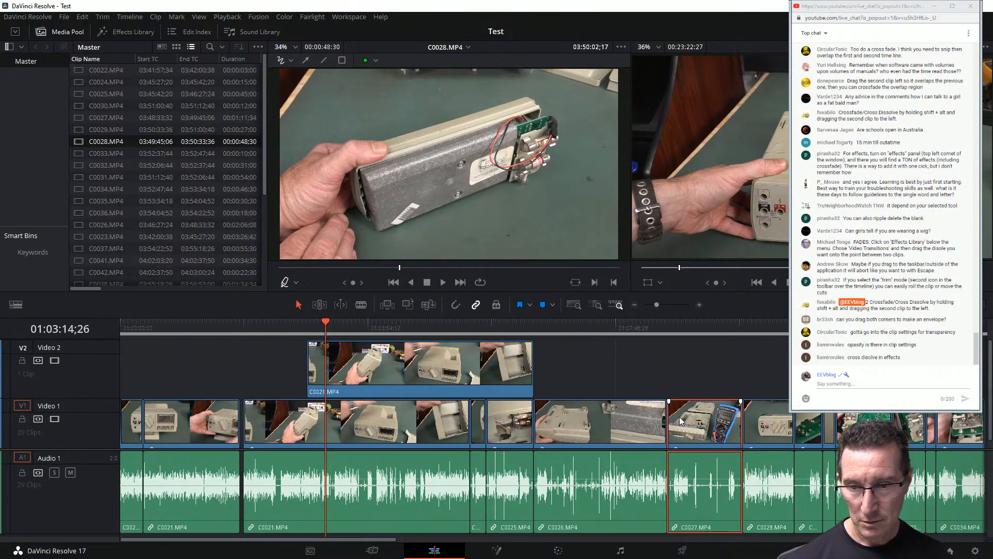
pyautogui.moveTo(682, 420); pyautogui.dragTo(675, 418)
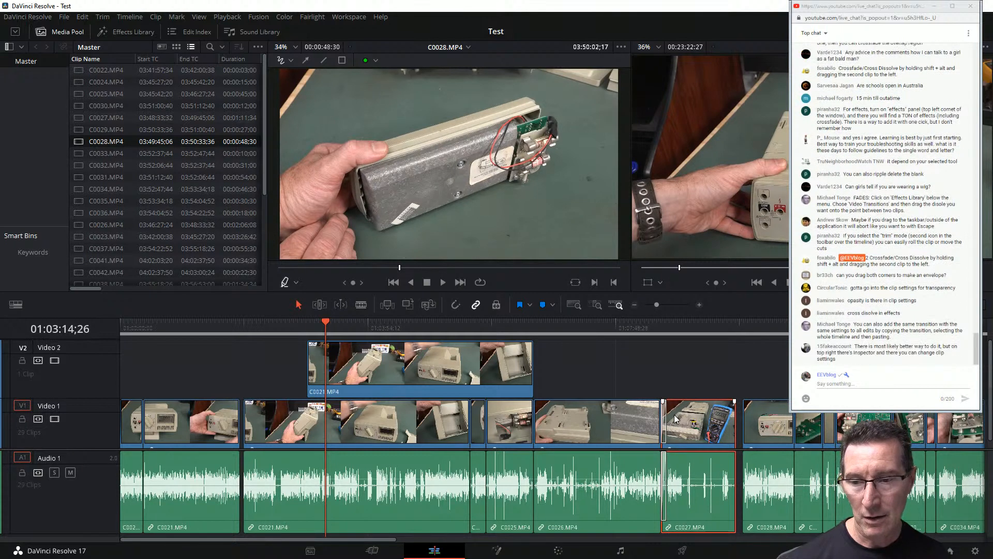
# Play back the overlap between the C0026.MP4 and C0027.MP4 clips and check the frames on both sides of it.
pyautogui.click(658, 328)
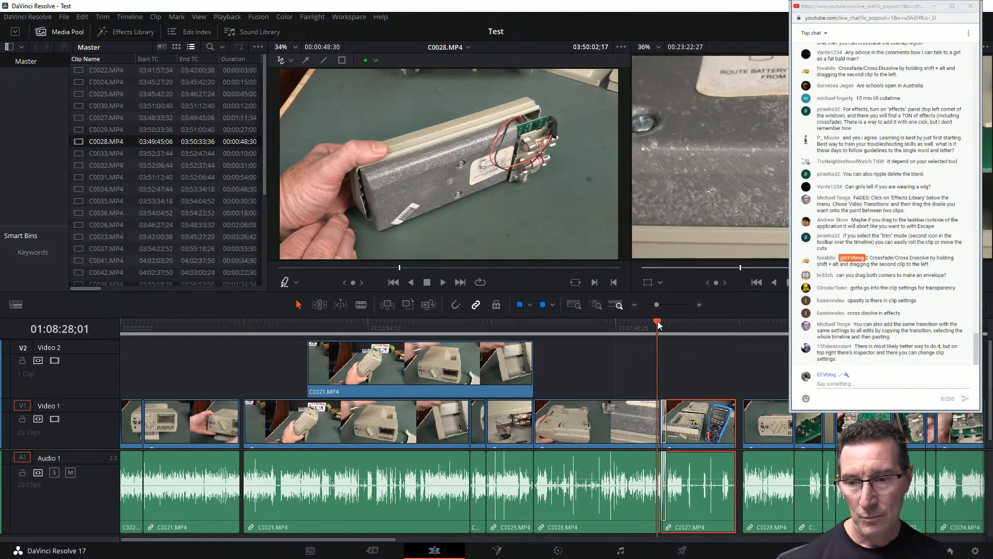
pyautogui.press('space')
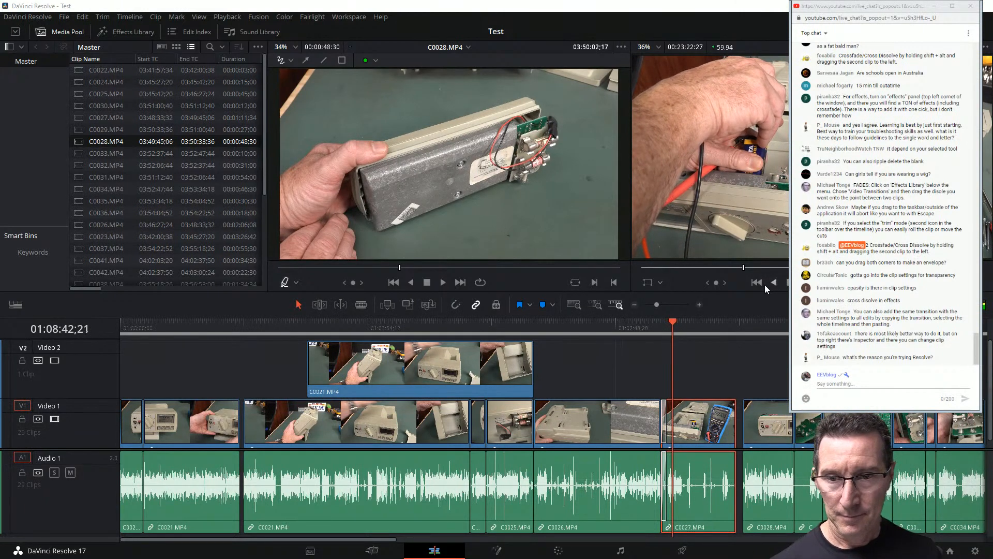
pyautogui.click(789, 282)
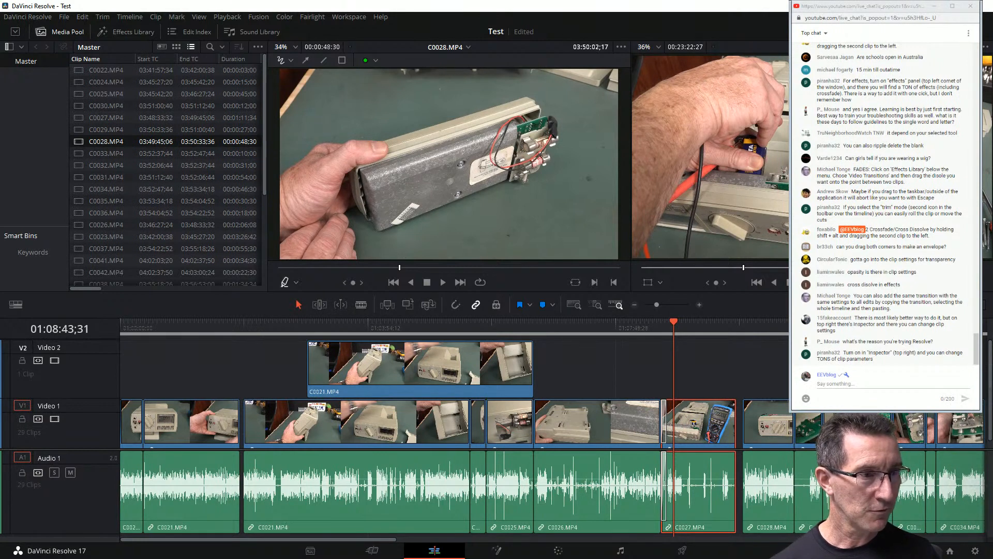
pyautogui.click(657, 321)
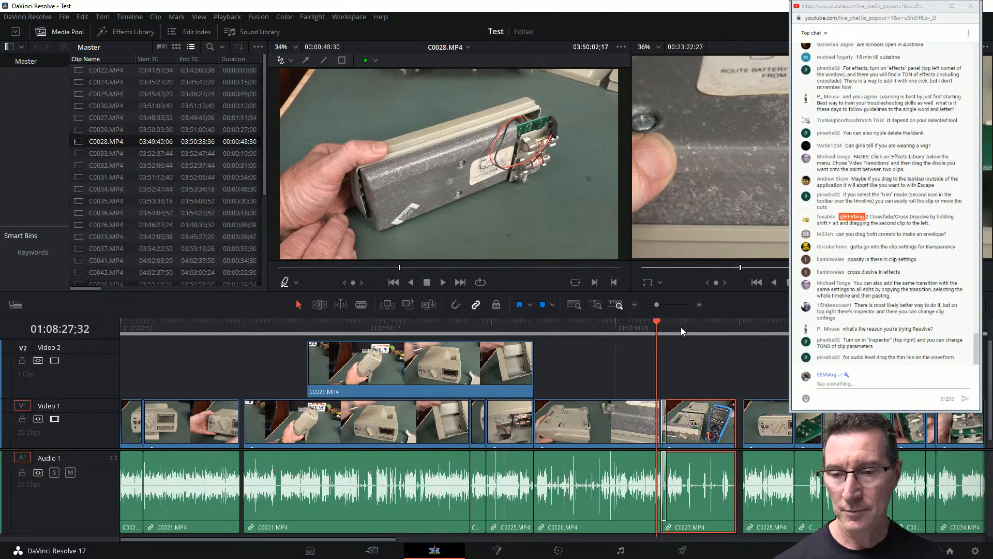
pyautogui.click(675, 323)
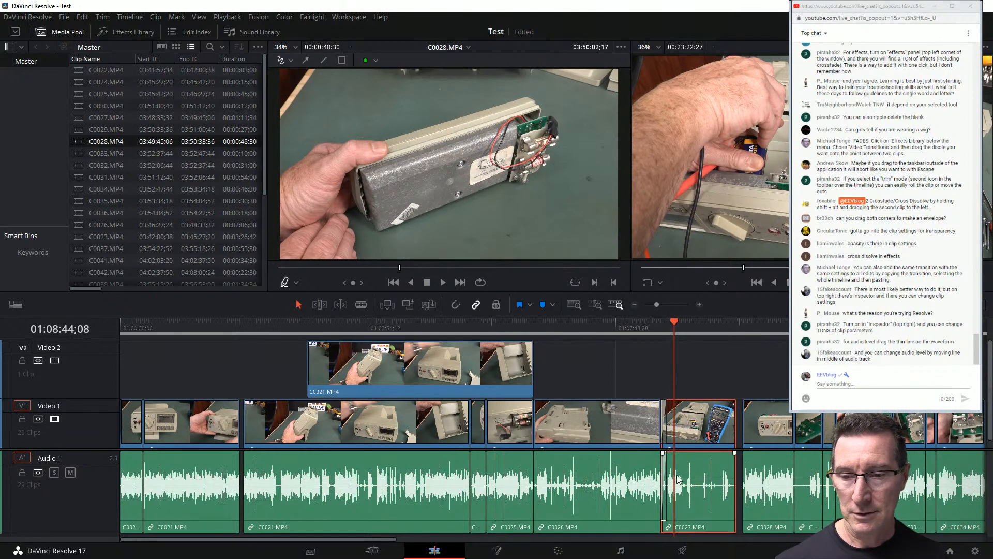
# Trim the end of the C0027.MP4 clip earlier, widening the gap before the C0028.MP4 clip.
pyautogui.moveTo(693, 423)
pyautogui.mouseDown()
pyautogui.moveTo(662, 424)
pyautogui.moveTo(704, 418)
pyautogui.moveTo(693, 417)
pyautogui.mouseUp()
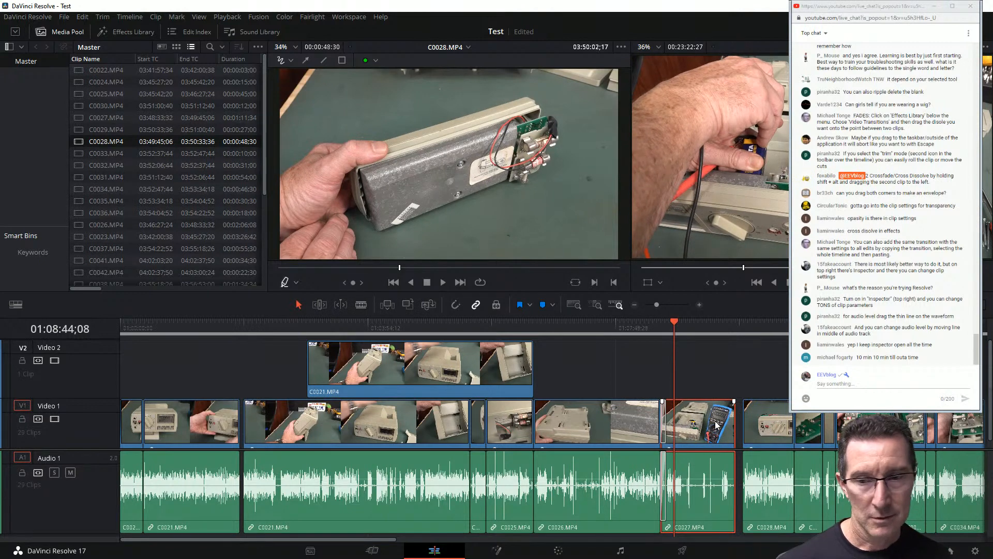
pyautogui.hotkey('ctrl', 'z')
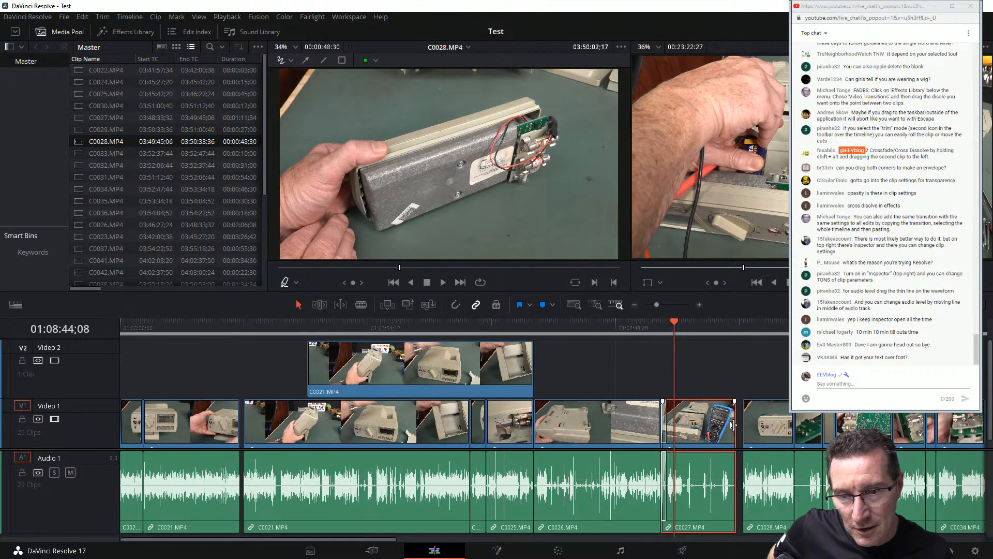
pyautogui.moveTo(733, 425); pyautogui.dragTo(702, 431)
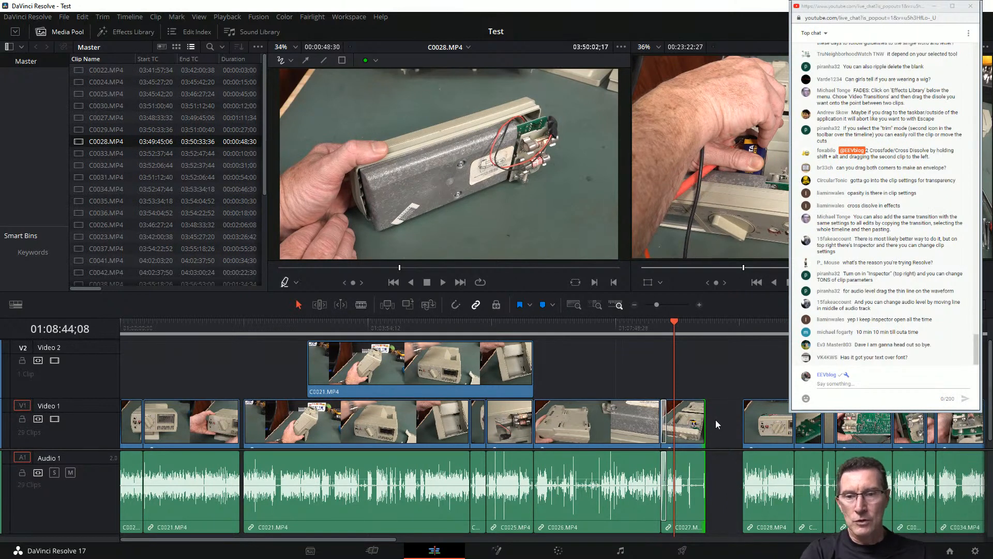
pyautogui.click(703, 429)
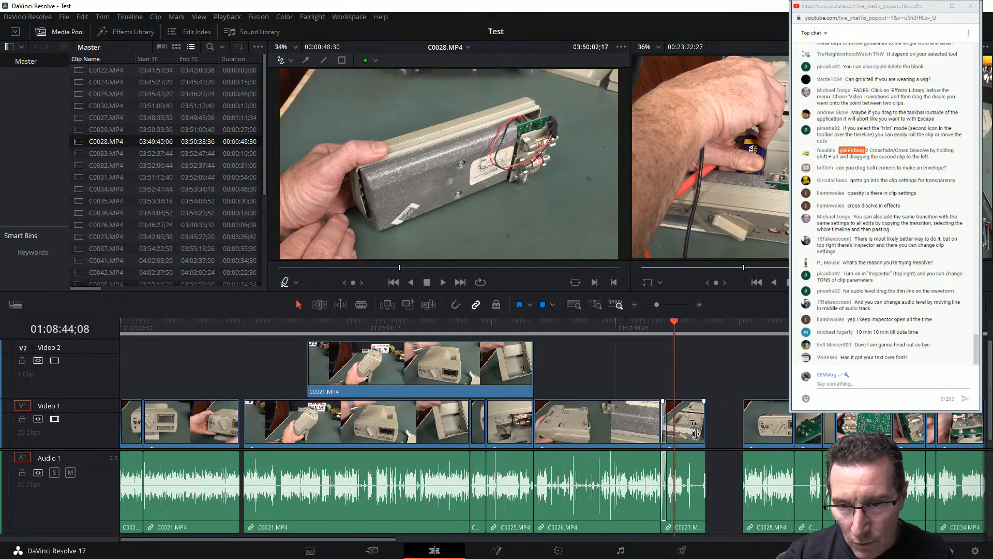
pyautogui.click(707, 415)
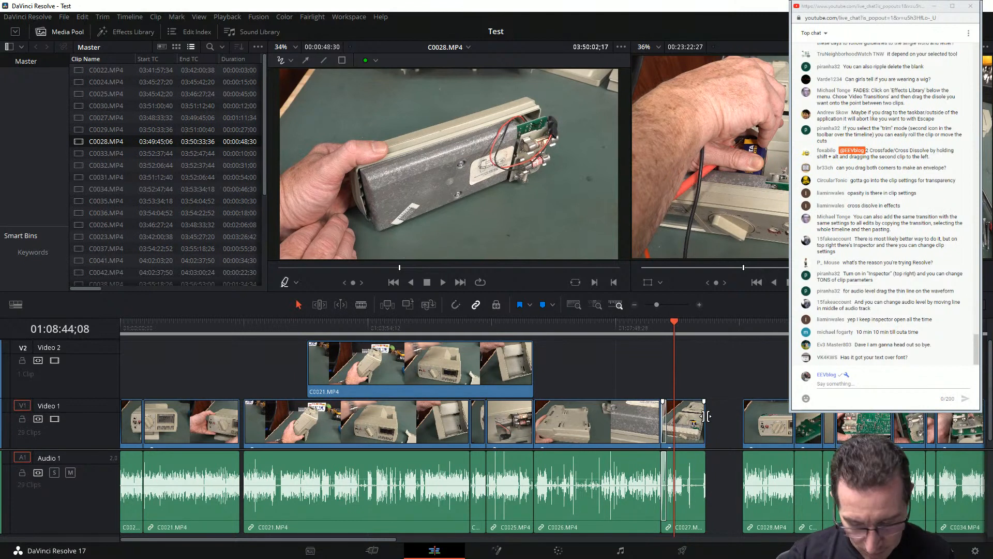
# Try extending only the video end of the shortened C0027.MP4 clip, and undo these extensions and the earlier end trim.
pyautogui.moveTo(703, 416); pyautogui.dragTo(724, 405)
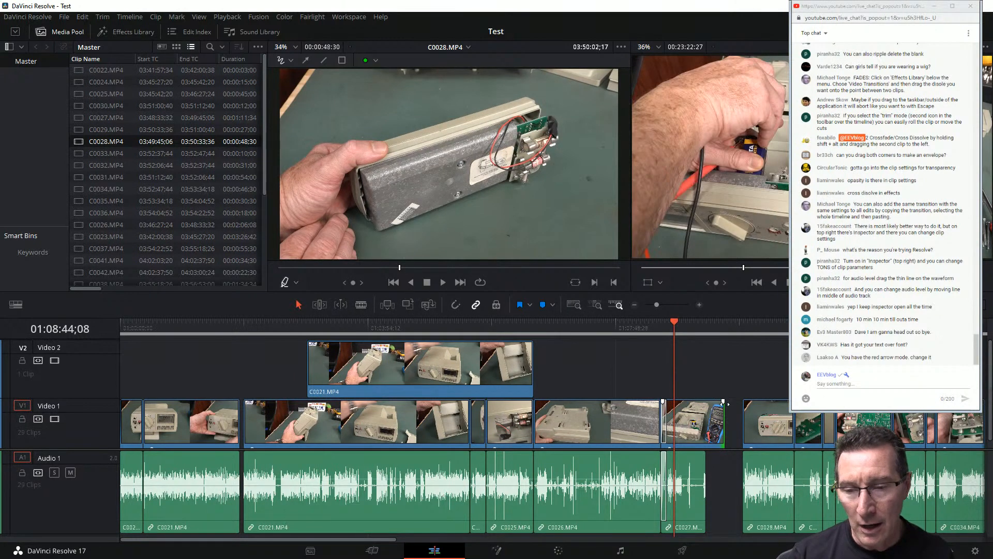
pyautogui.hotkey('ctrl', 'z')
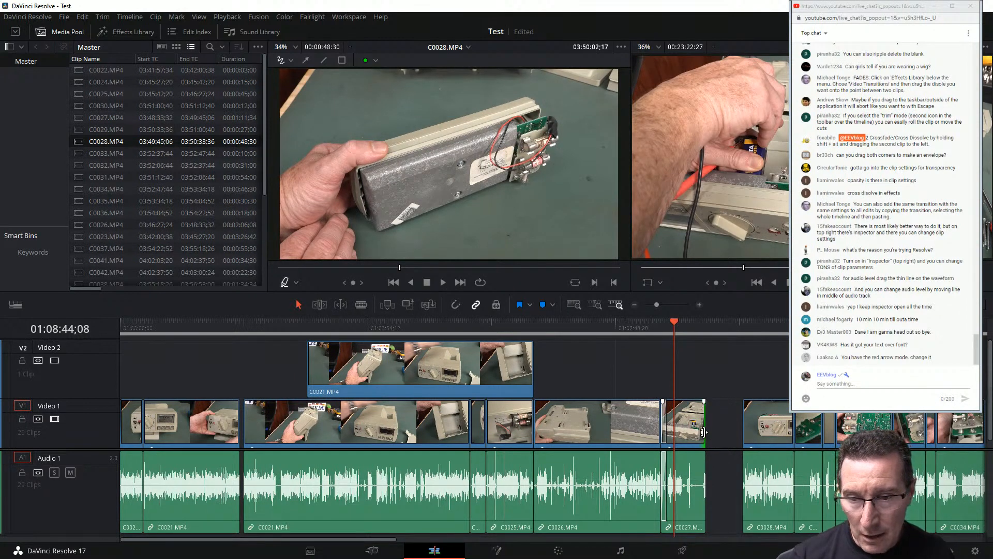
pyautogui.moveTo(705, 430)
pyautogui.mouseDown()
pyautogui.moveTo(694, 429)
pyautogui.moveTo(709, 428)
pyautogui.mouseUp()
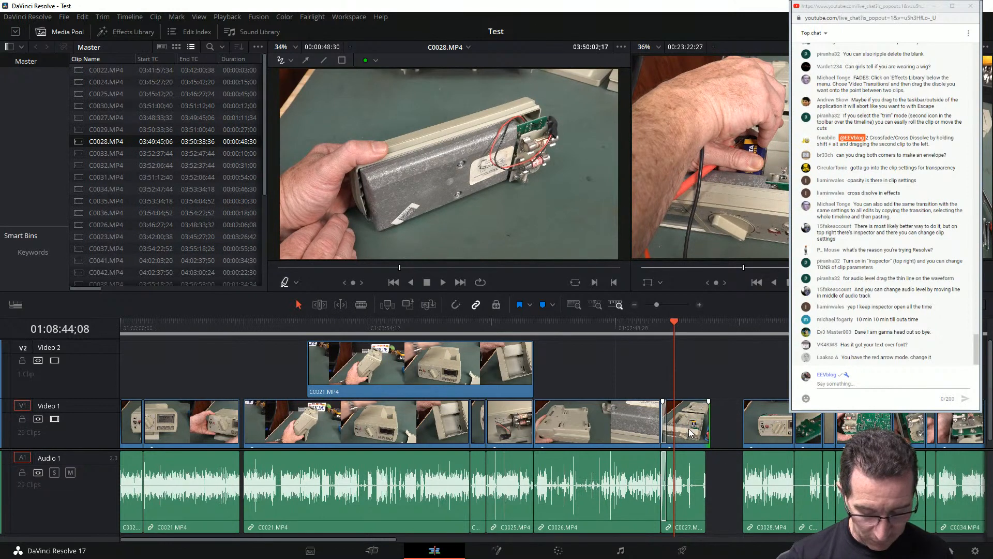
pyautogui.hotkey('ctrl', 'z')
pyautogui.hotkey('ctrl', 'z')
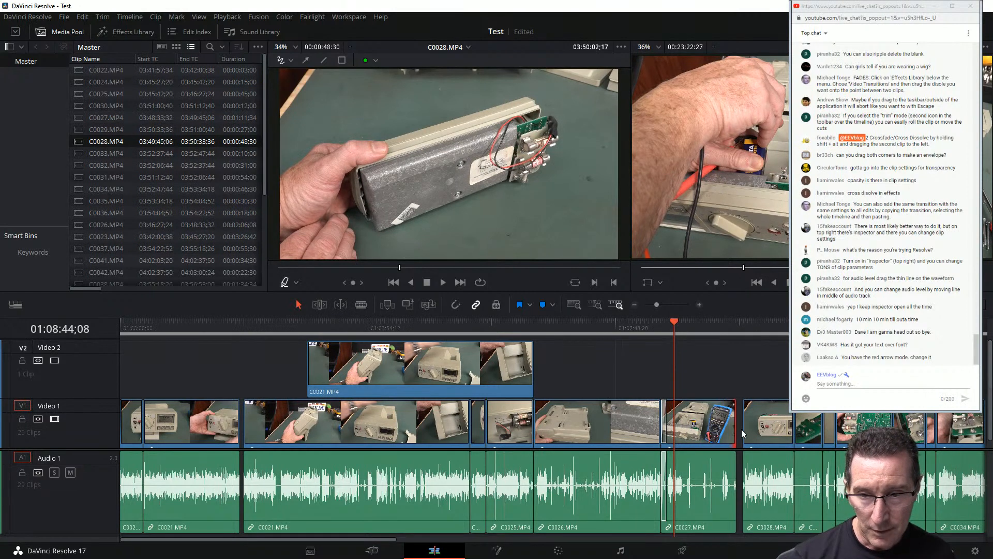
# Undo the end trim and earlier move of the C0027.MP4 clip and the last shift of the C0021.MP4 copy on Video 2.
pyautogui.hotkey('ctrl', 'z')
pyautogui.hotkey('ctrl', 'z')
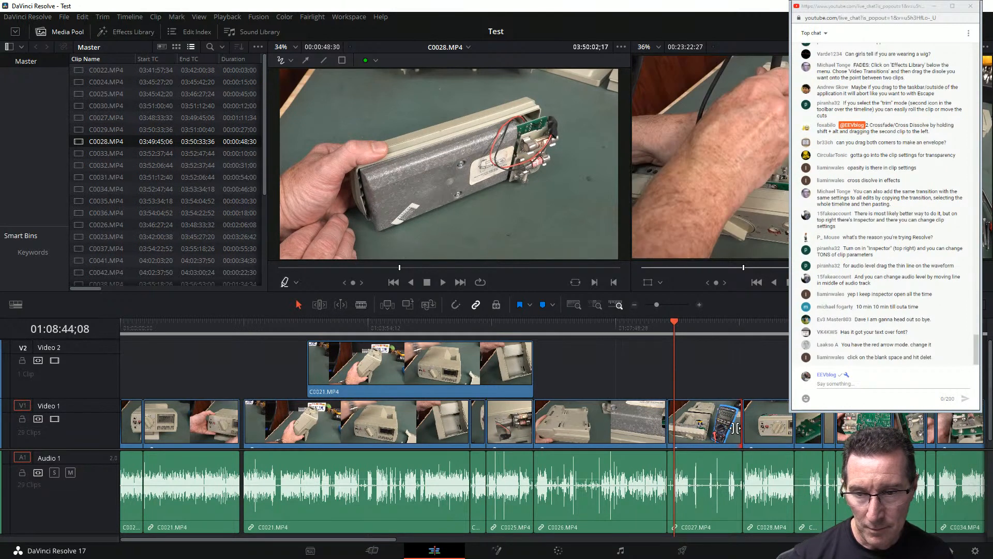
pyautogui.hotkey('ctrl', 'z')
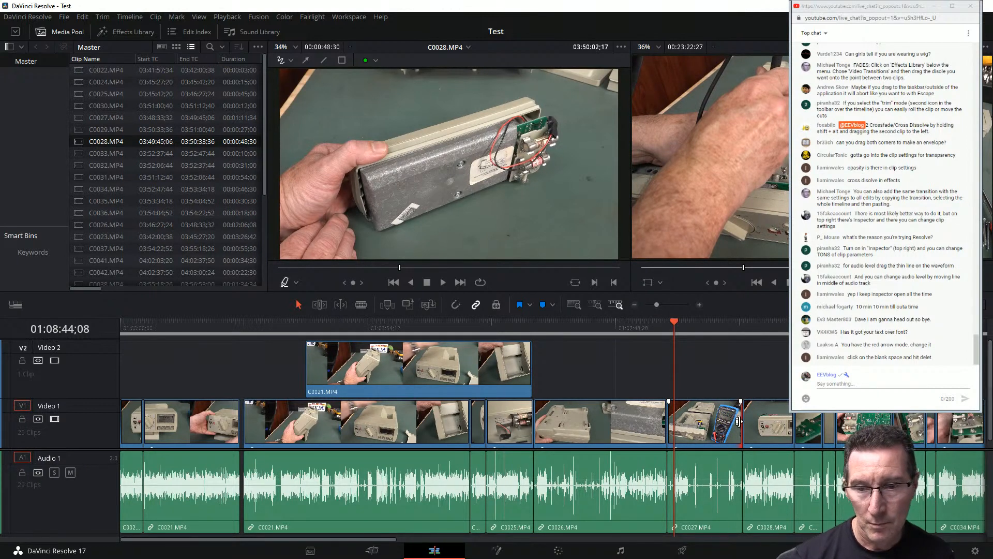
# Trim only the video end of the C0027.MP4 clip and extend it back, then undo past the Video 2 duplicate and the C0023.MP4 deletion.
pyautogui.moveTo(738, 421); pyautogui.dragTo(711, 422)
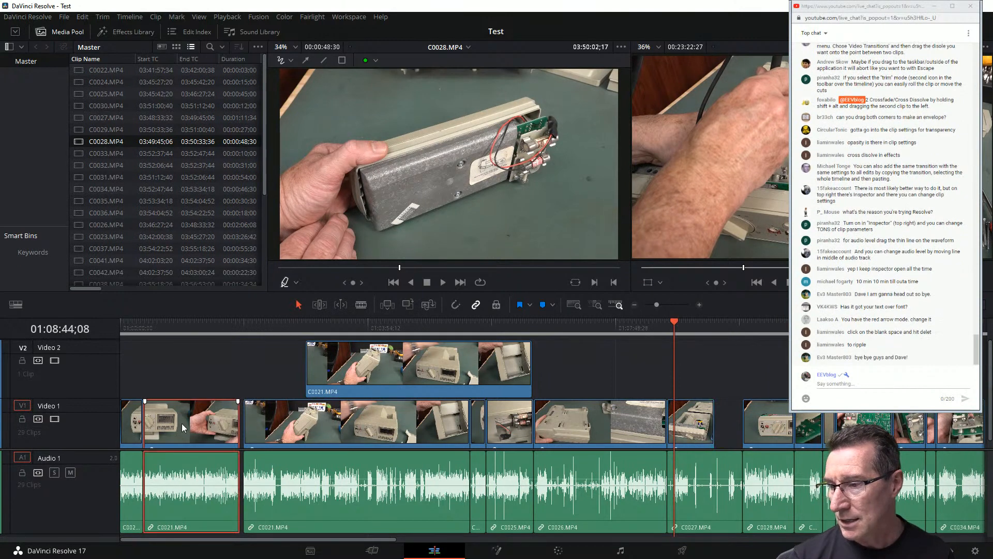
pyautogui.click(346, 421)
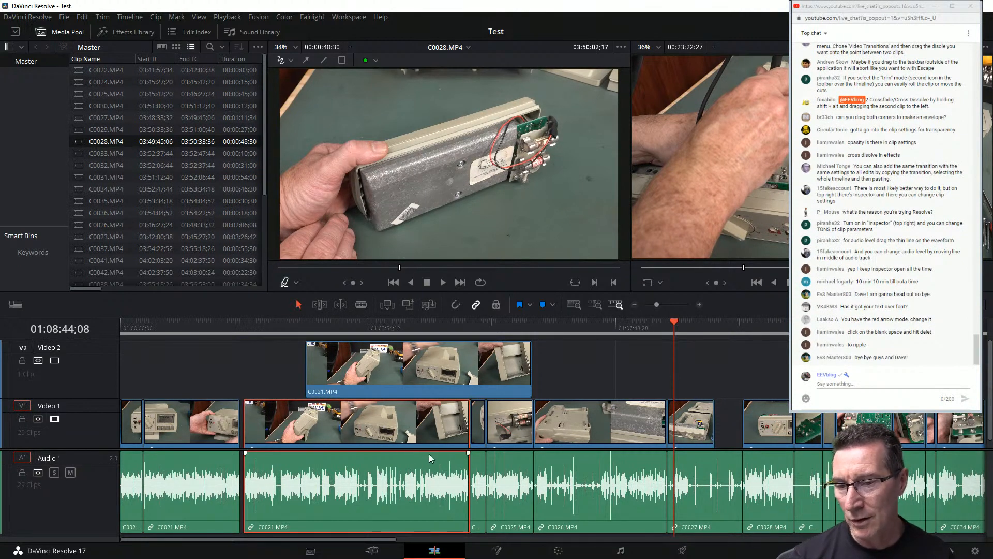
pyautogui.click(705, 419)
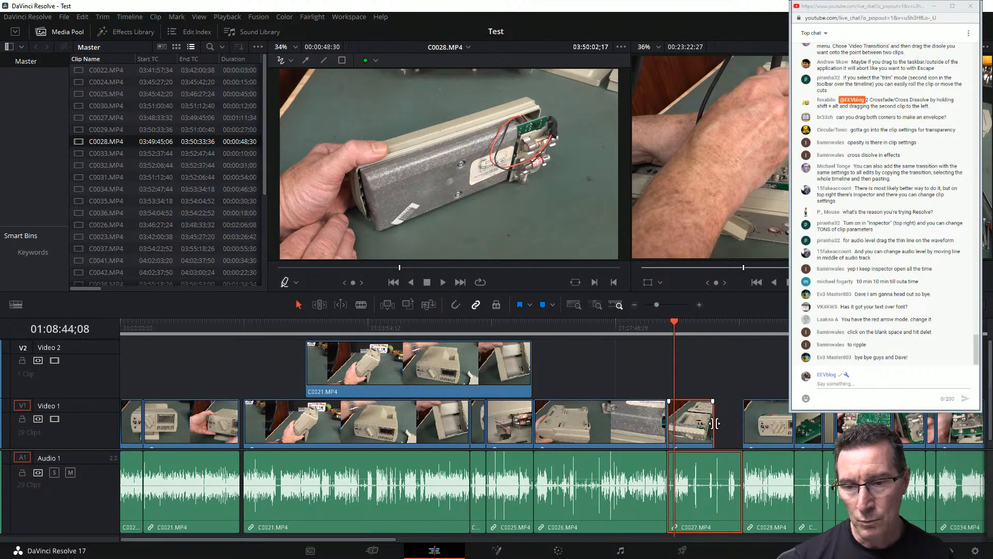
pyautogui.moveTo(714, 413); pyautogui.dragTo(741, 414)
pyautogui.hotkey('ctrl', 'z')
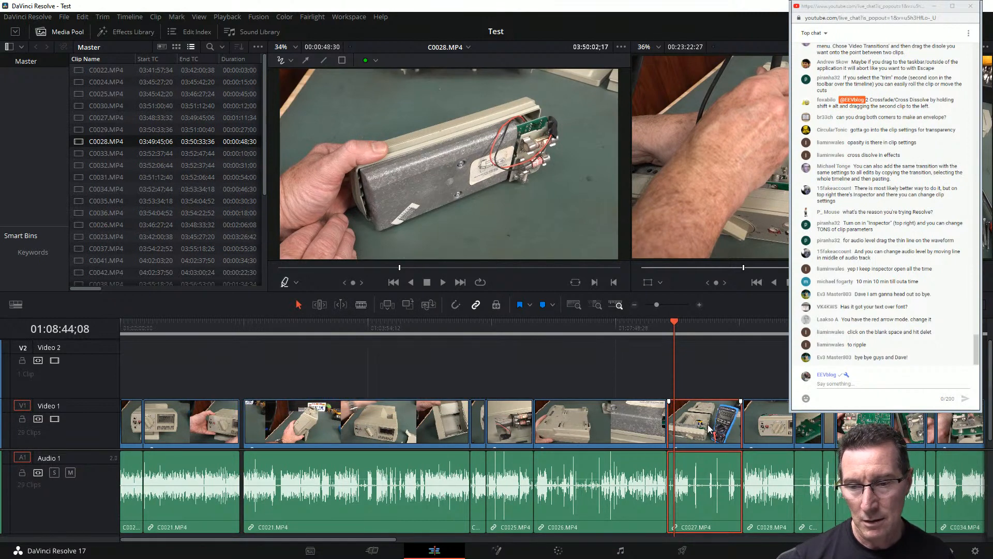
pyautogui.hotkey('ctrl', 'z')
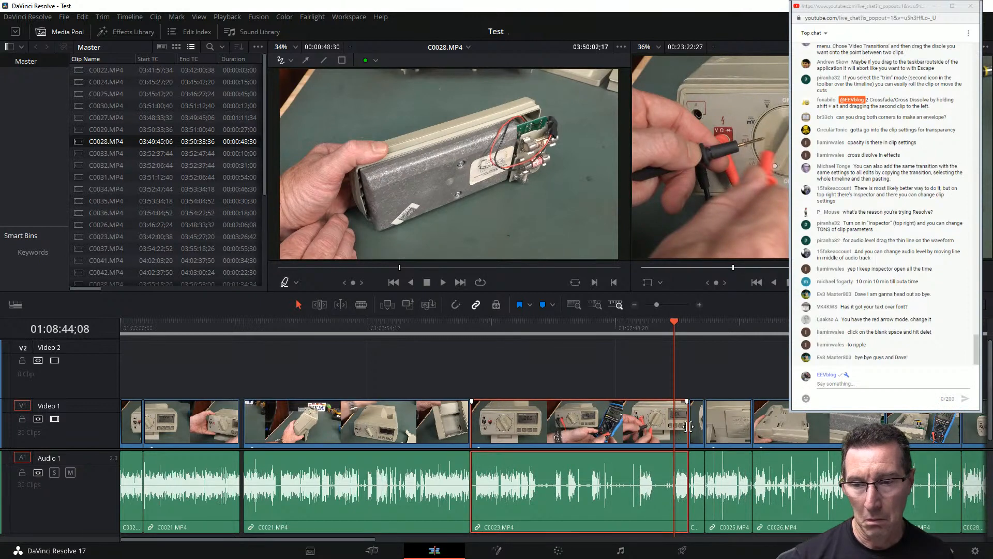
# Trim the end of the C0023.MP4 clip earlier and ripple delete the gap it leaves.
pyautogui.moveTo(687, 431); pyautogui.dragTo(645, 433)
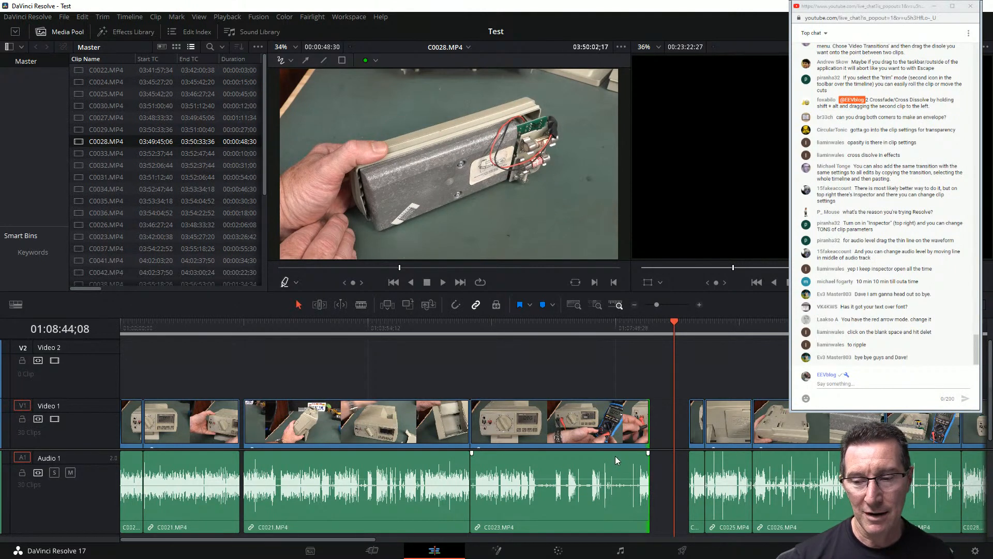
pyautogui.click(448, 433)
pyautogui.click(519, 427)
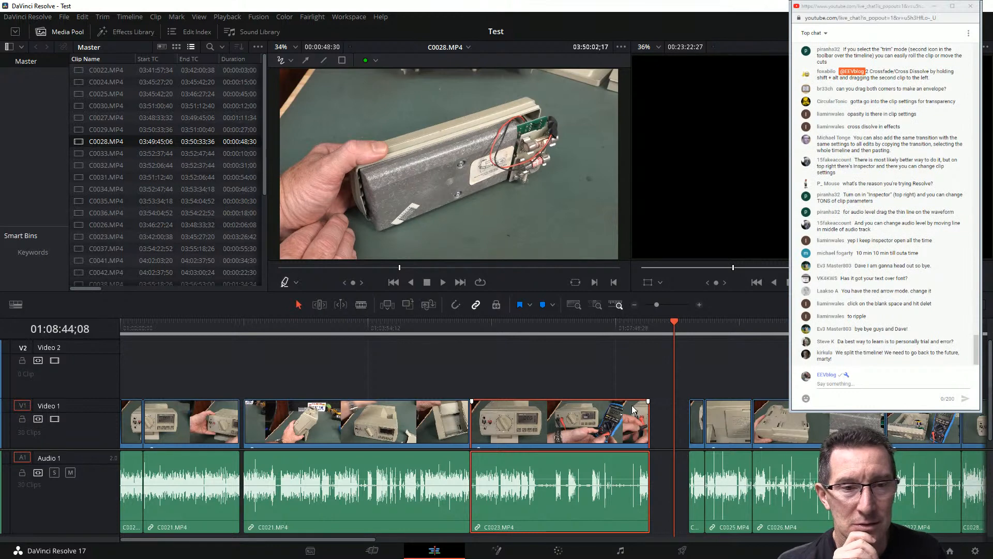
pyautogui.click(671, 424)
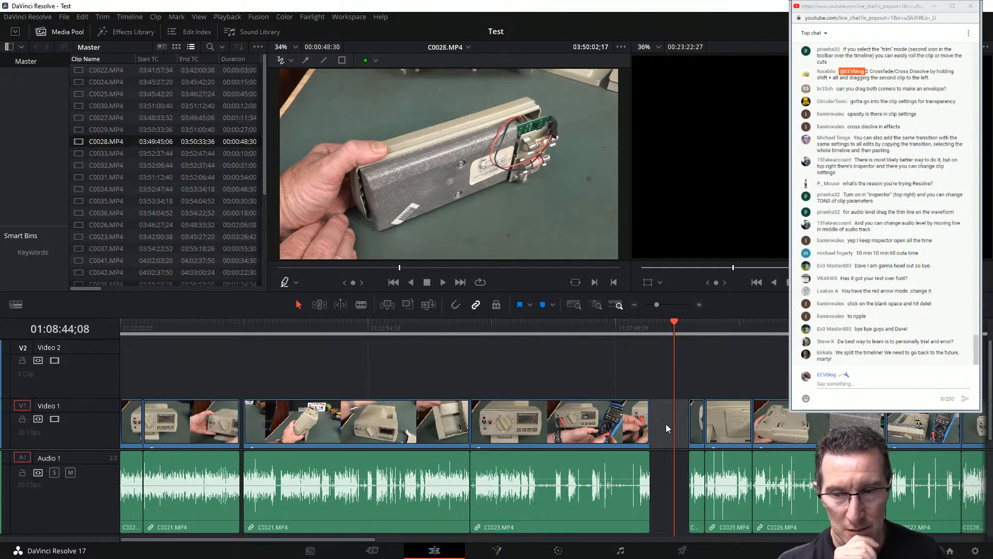
pyautogui.press('Delete')
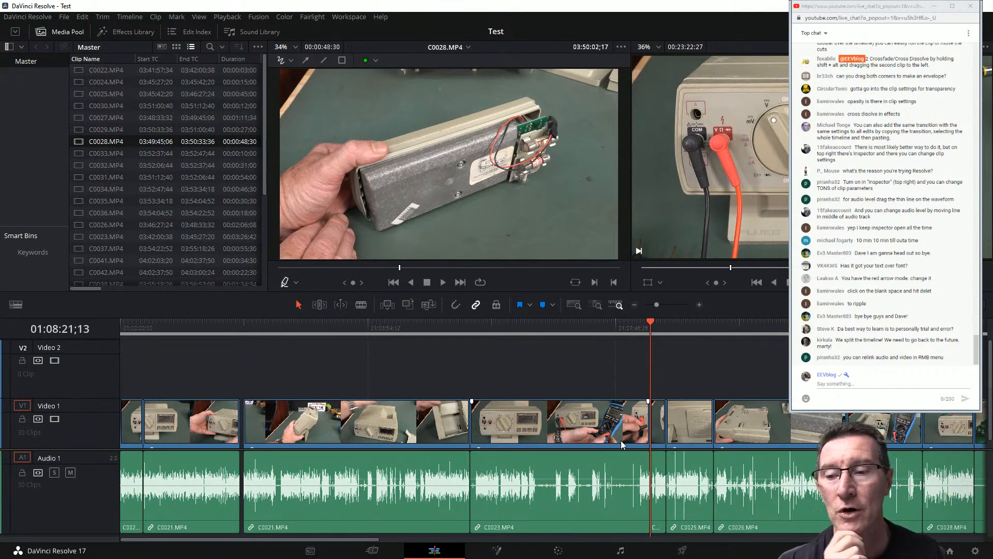
# Switch to Trim Edit mode and ripple trim the end of the C0025.MP4 clip earlier and back out, twice.
pyautogui.click(659, 427)
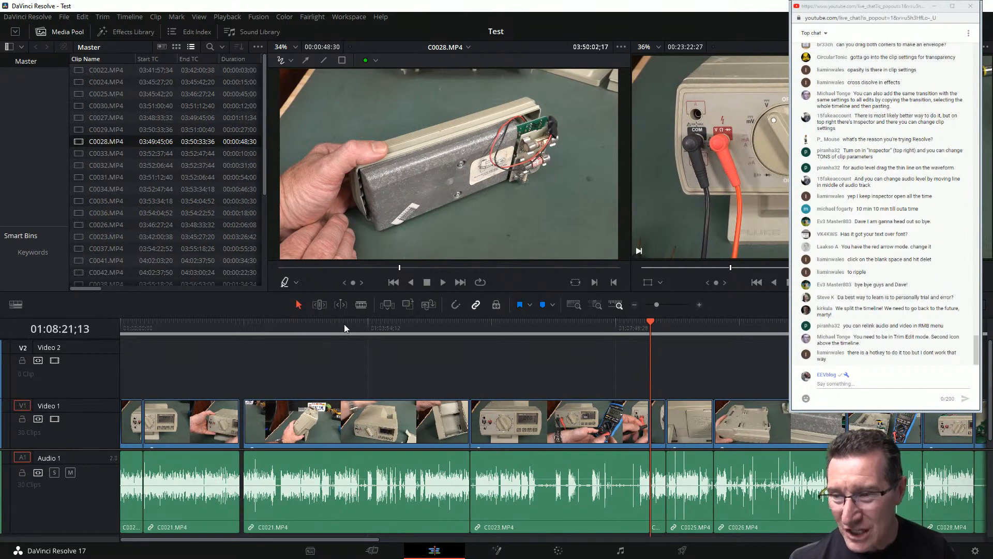
pyautogui.click(461, 322)
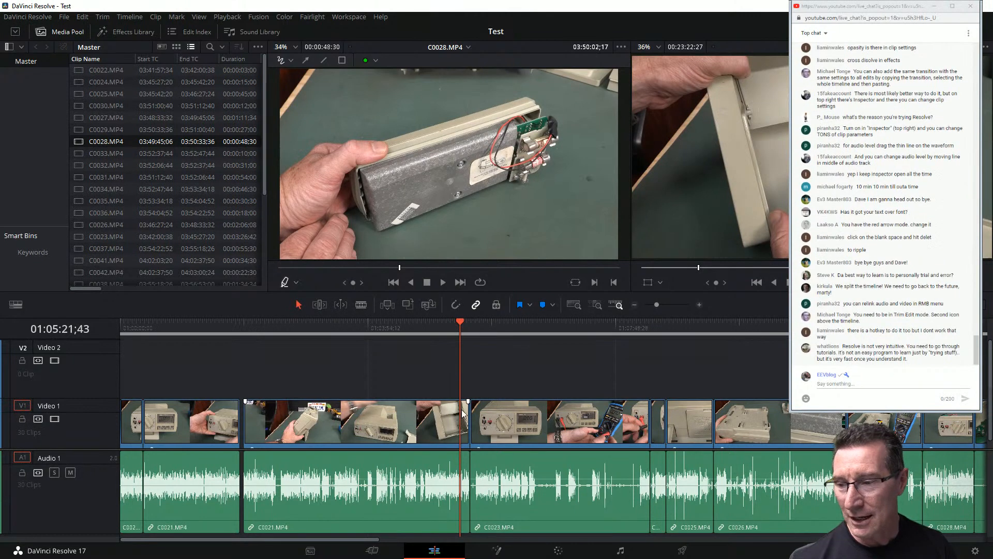
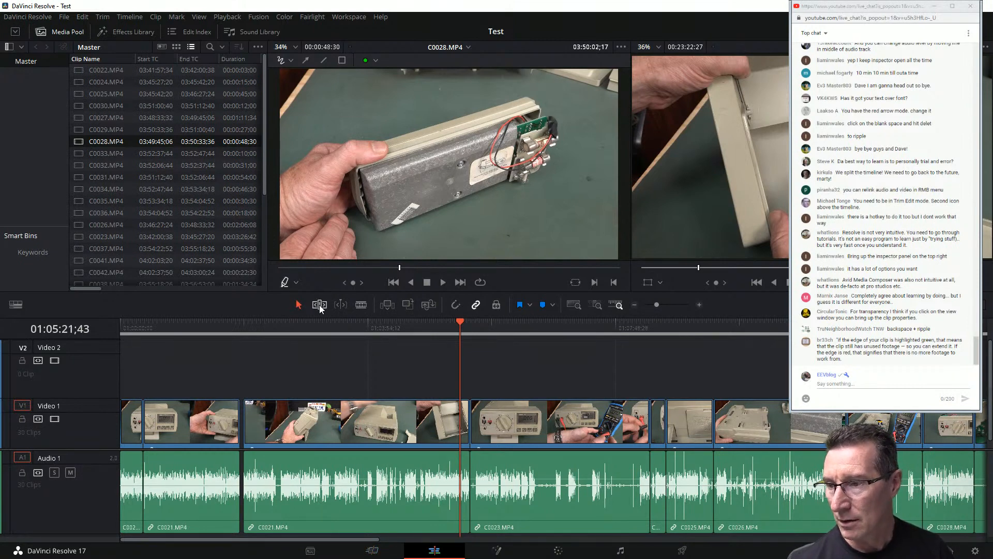
pyautogui.click(320, 305)
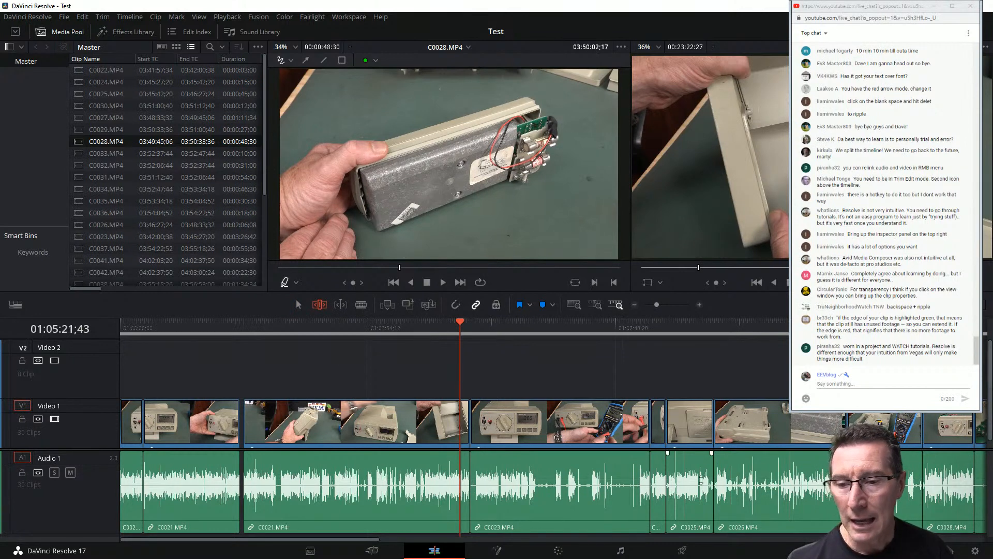
pyautogui.click(692, 433)
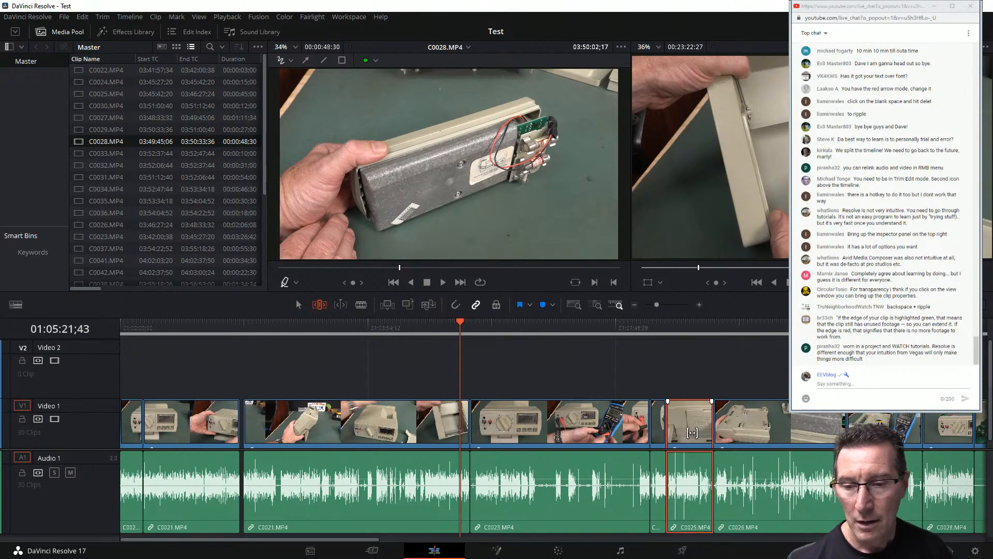
pyautogui.moveTo(712, 419); pyautogui.dragTo(695, 419)
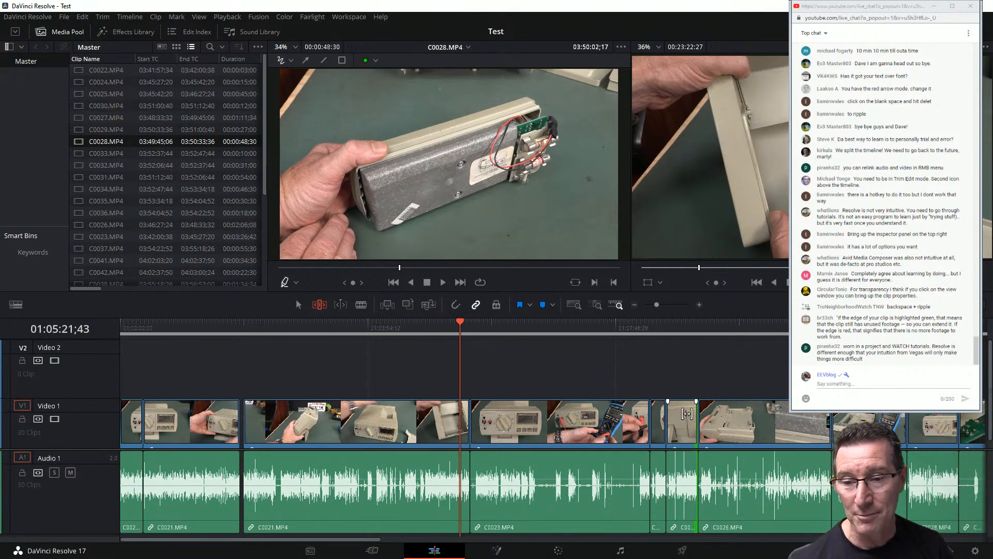
pyautogui.moveTo(694, 417); pyautogui.dragTo(751, 396)
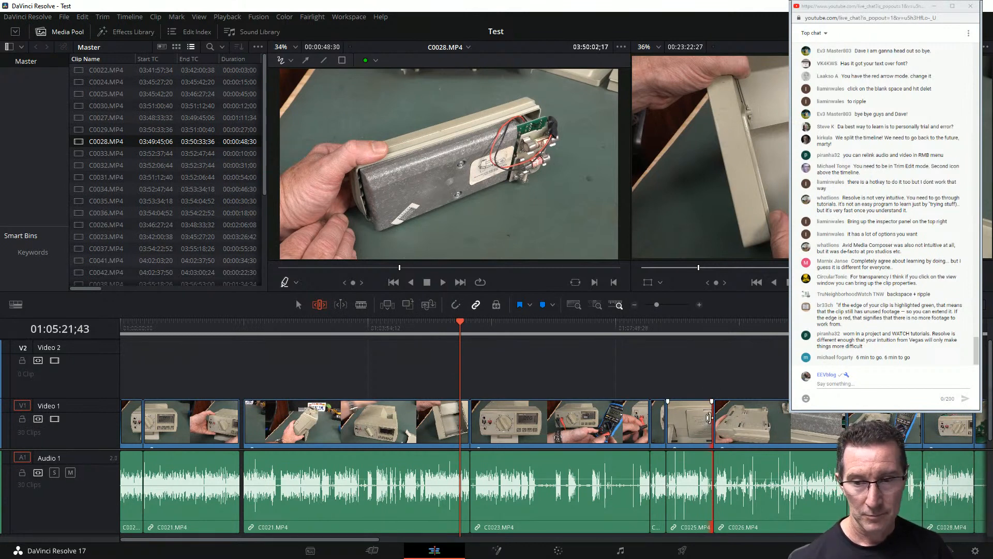
pyautogui.moveTo(712, 421); pyautogui.dragTo(693, 424)
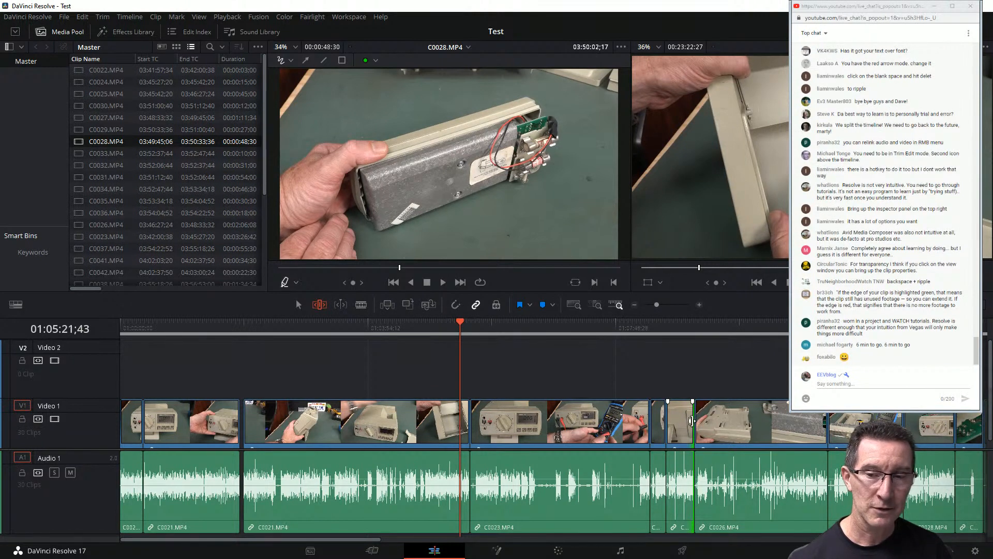
pyautogui.moveTo(692, 421); pyautogui.dragTo(713, 422)
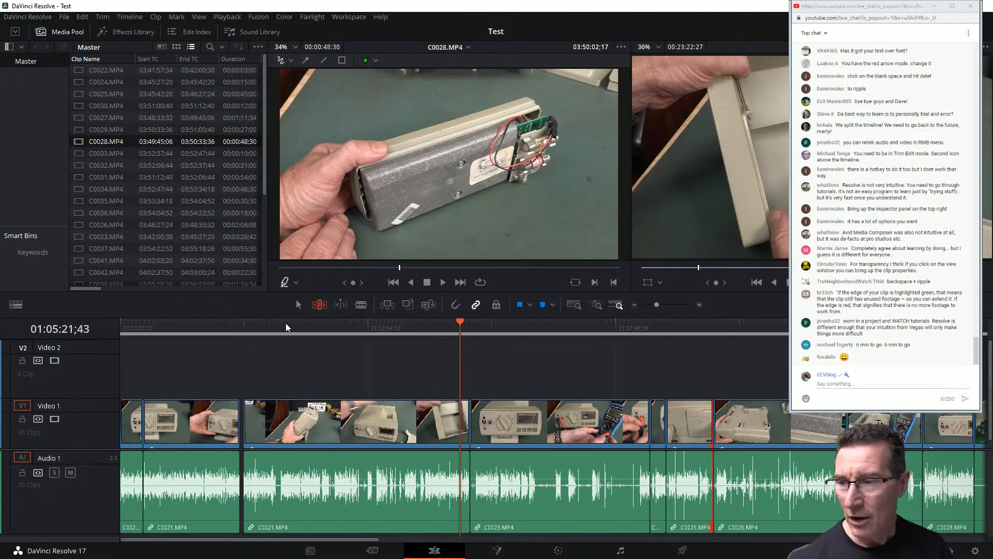
# Try Dynamic Trim mode, switch back to Selection mode and turn Dynamic Trim off.
pyautogui.click(341, 308)
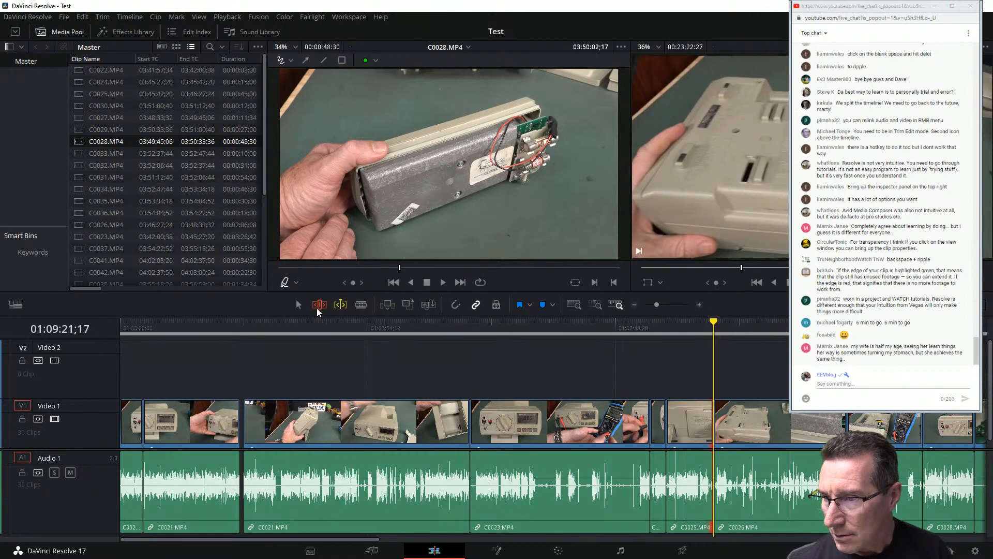
pyautogui.press('a')
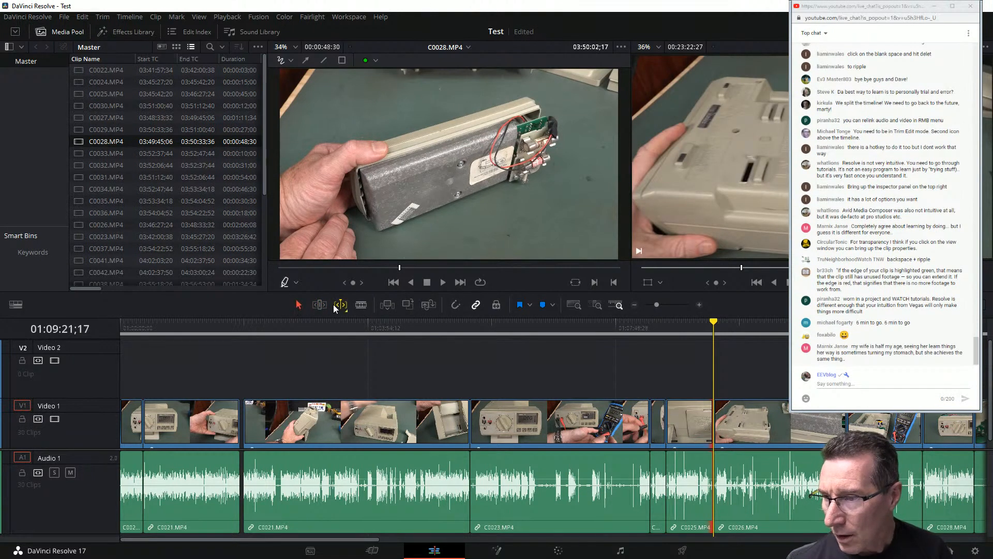
pyautogui.click(341, 305)
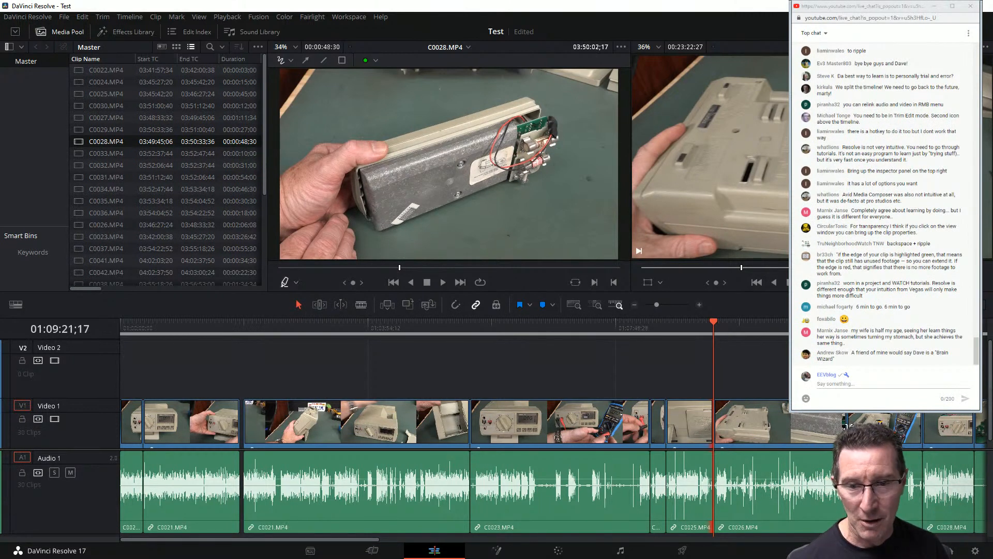
# Trim the end of the C0026.MP4 clip earlier in Selection mode, extend it fully again in Trim Edit mode, and save the project.
pyautogui.moveTo(845, 425); pyautogui.dragTo(799, 426)
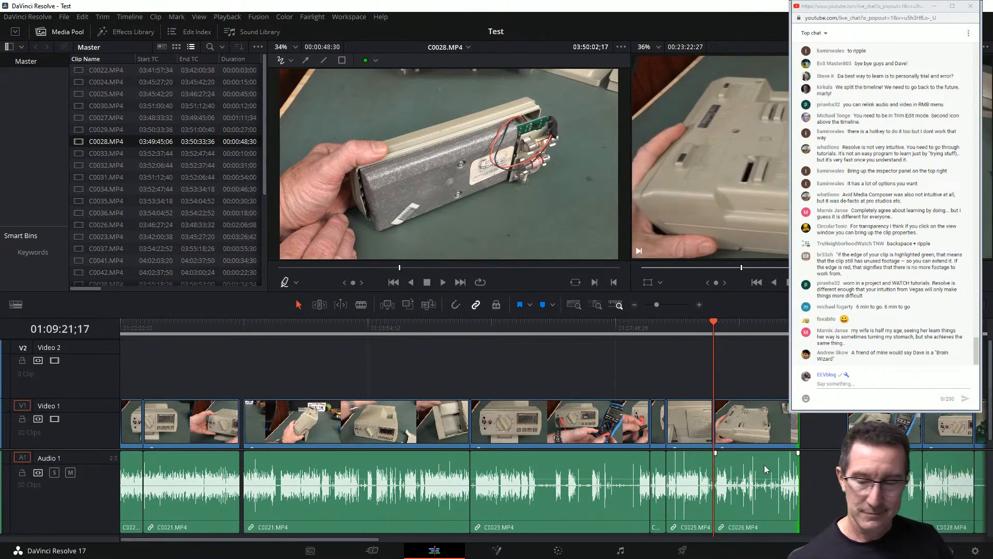
pyautogui.click(318, 305)
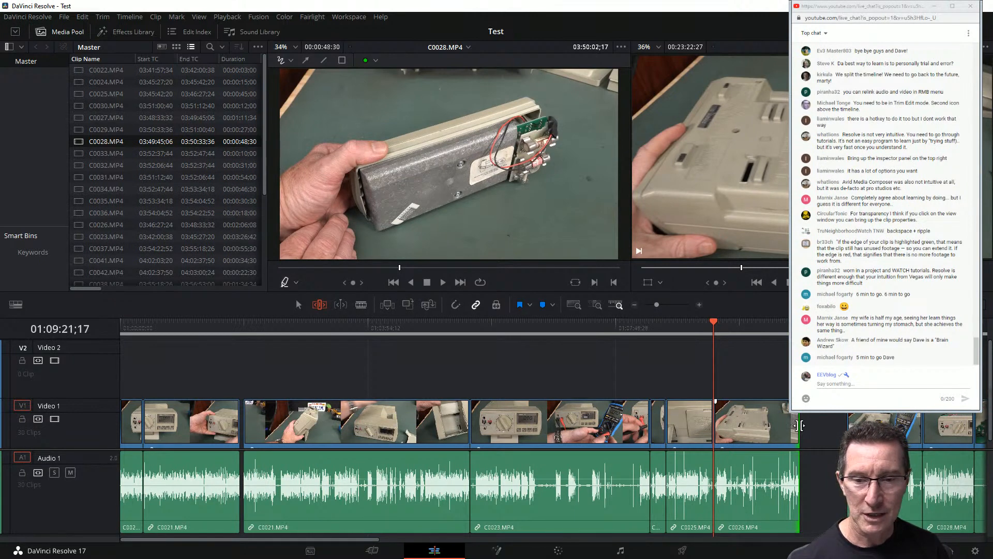
pyautogui.moveTo(800, 425); pyautogui.dragTo(907, 419)
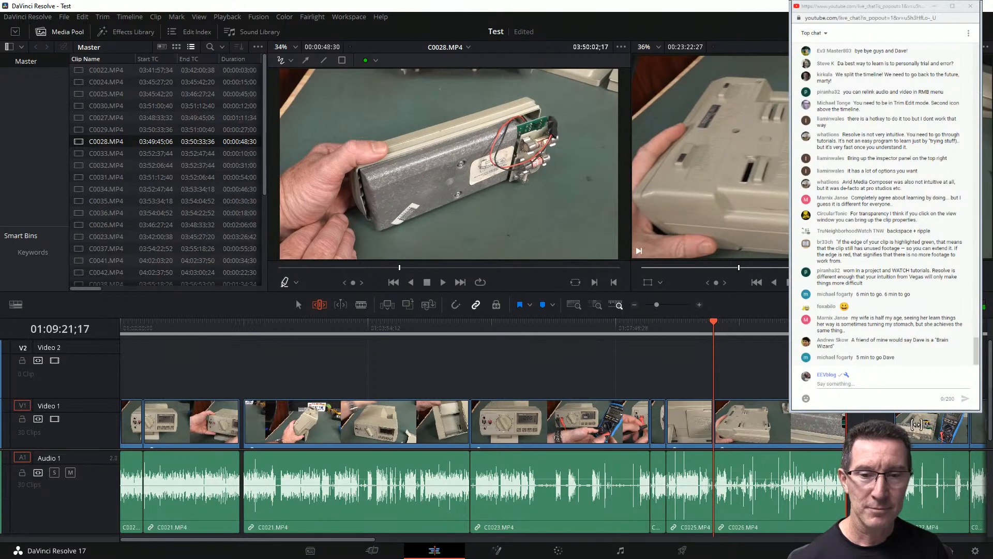
pyautogui.click(916, 424)
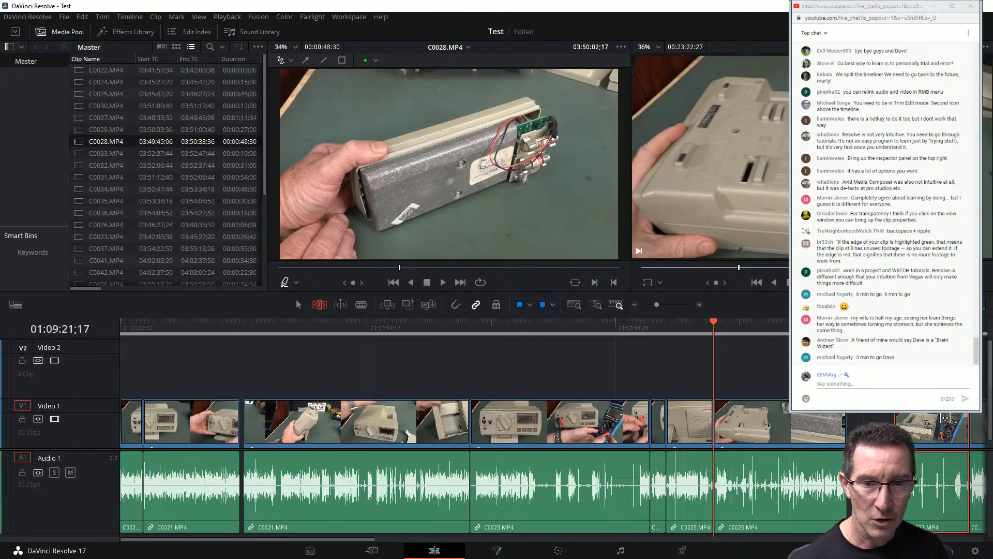
pyautogui.hotkey('ctrl', 's')
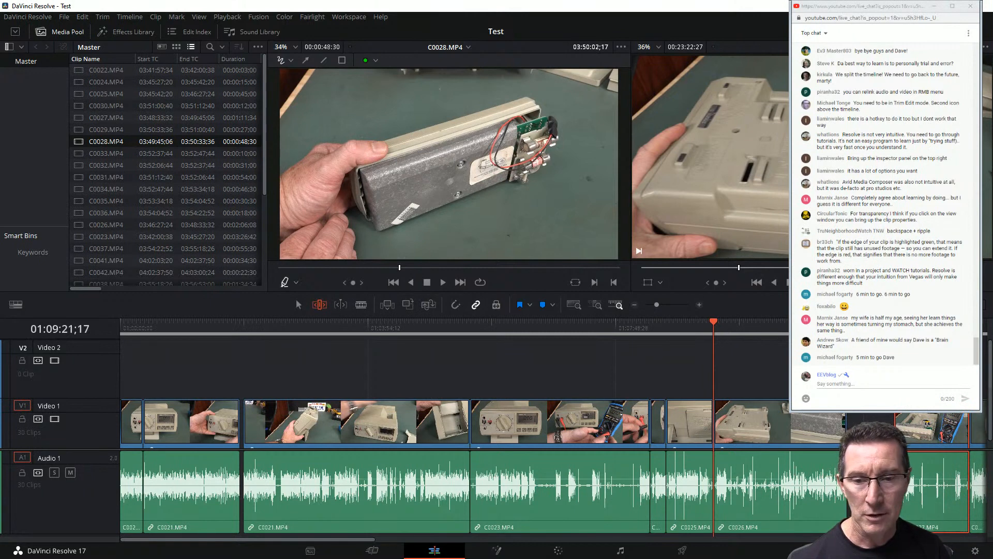
# Ripple delete the gap between the C0026.MP4 and C0027.MP4 clips.
pyautogui.click(860, 420)
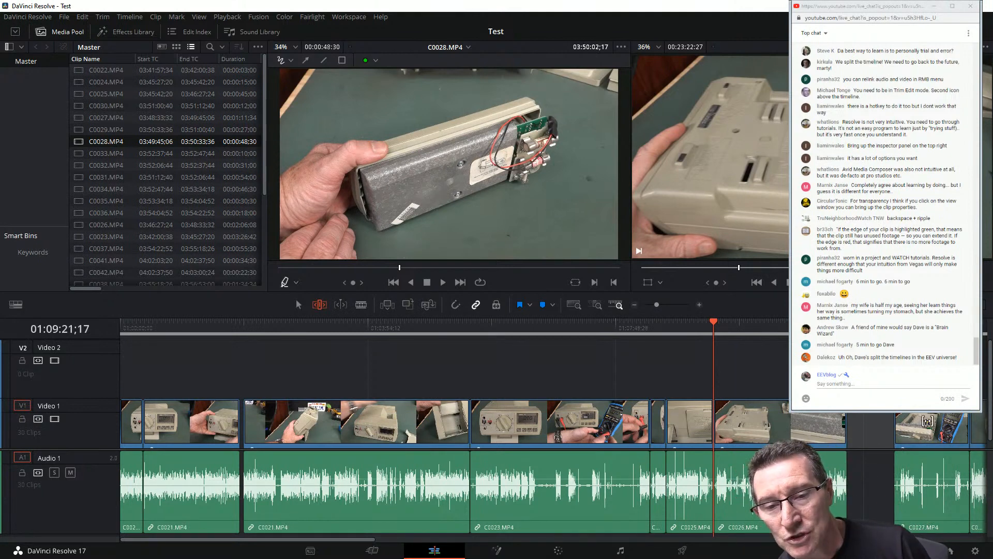
pyautogui.click(874, 424)
pyautogui.press('BackSpace')
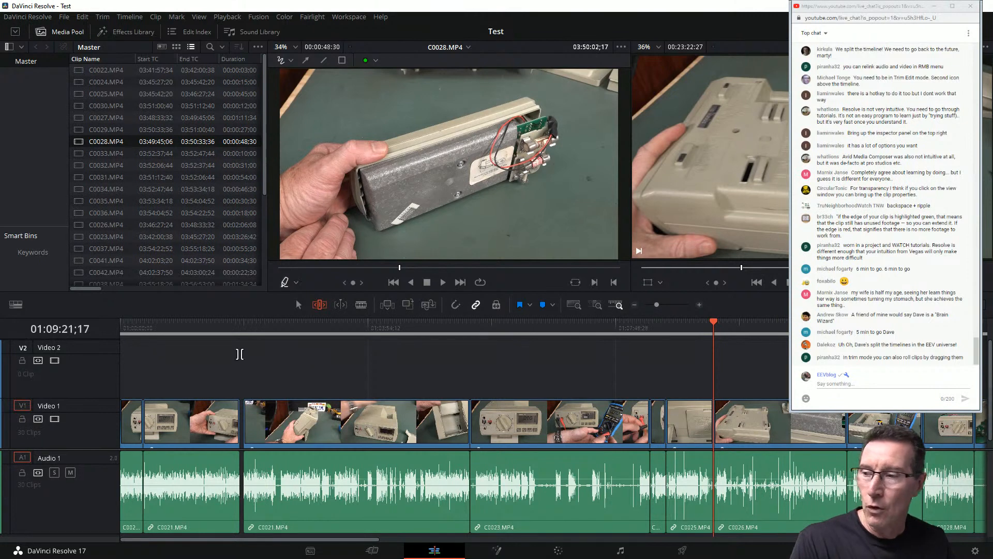
# Add a third video track to the timeline.
pyautogui.rightClick(51, 377)
pyautogui.click(87, 385)
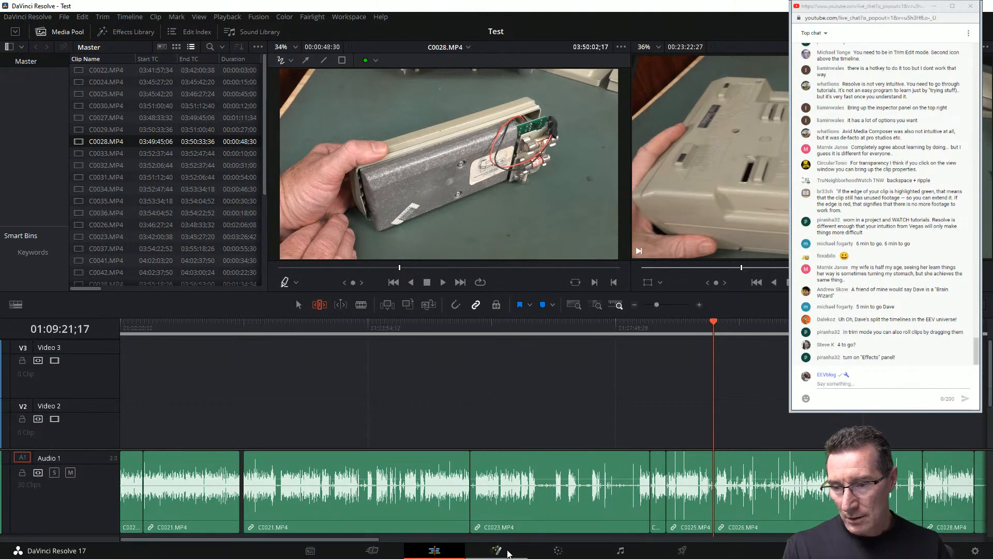
# Look at the Fusion page, return to the Edit page, and show the Titles category of the Effects Library.
pyautogui.click(509, 553)
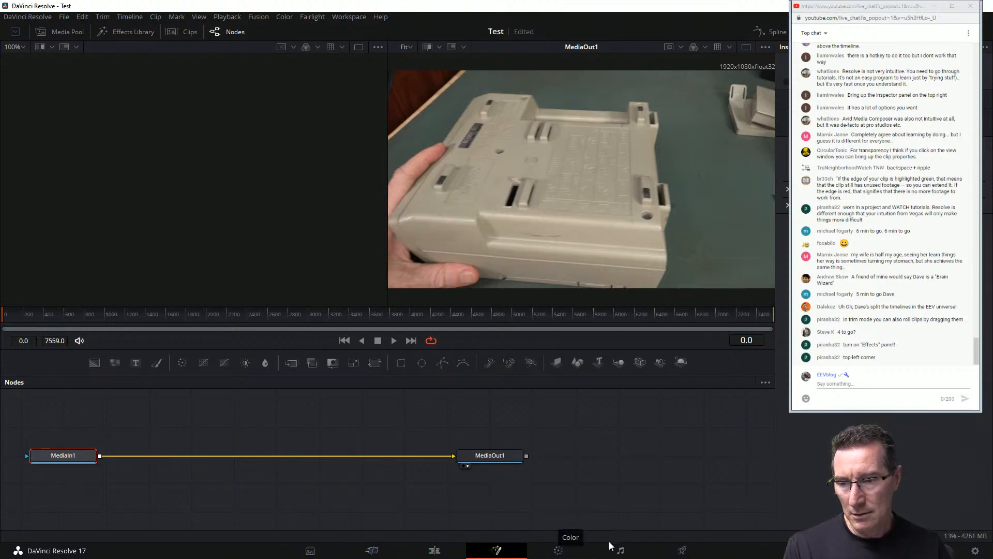
pyautogui.click(433, 551)
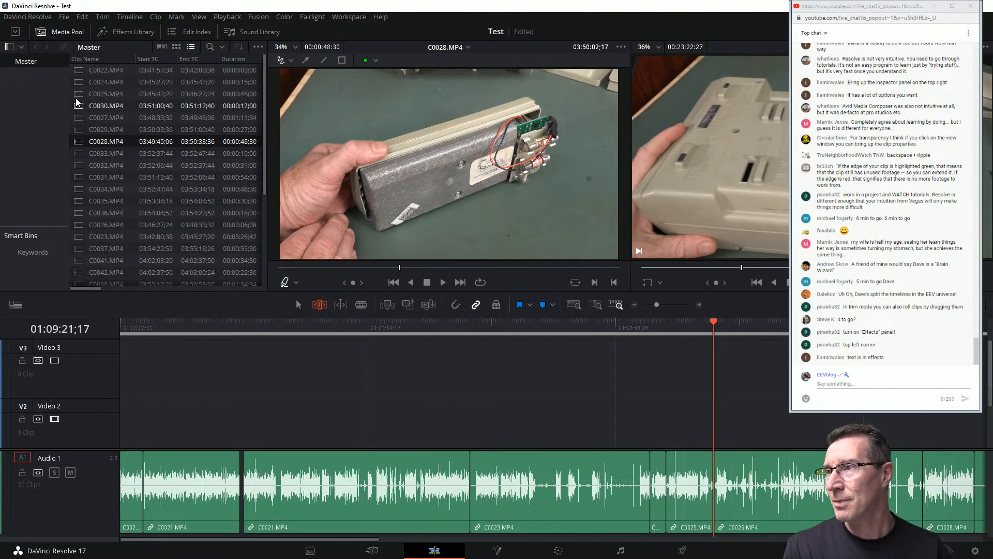
pyautogui.click(131, 32)
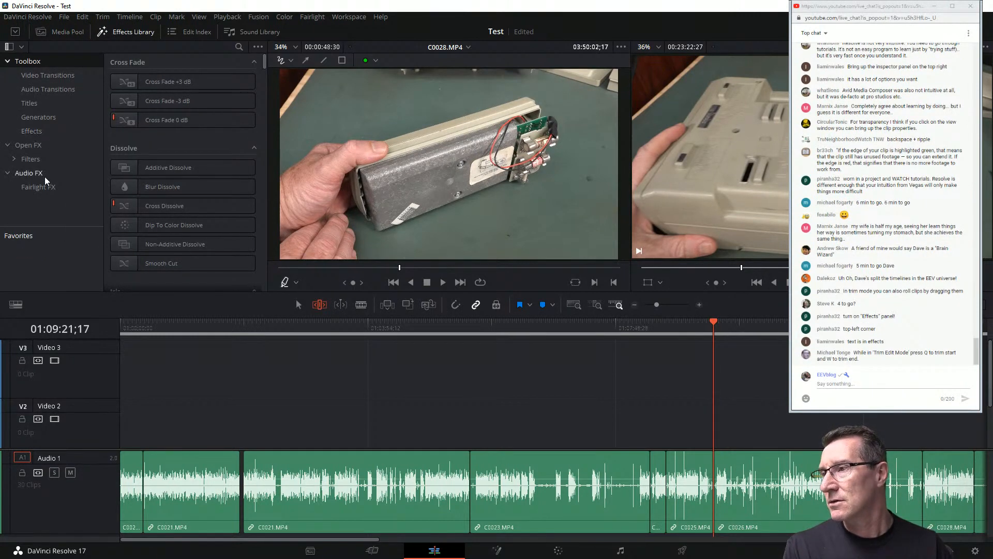
pyautogui.click(30, 103)
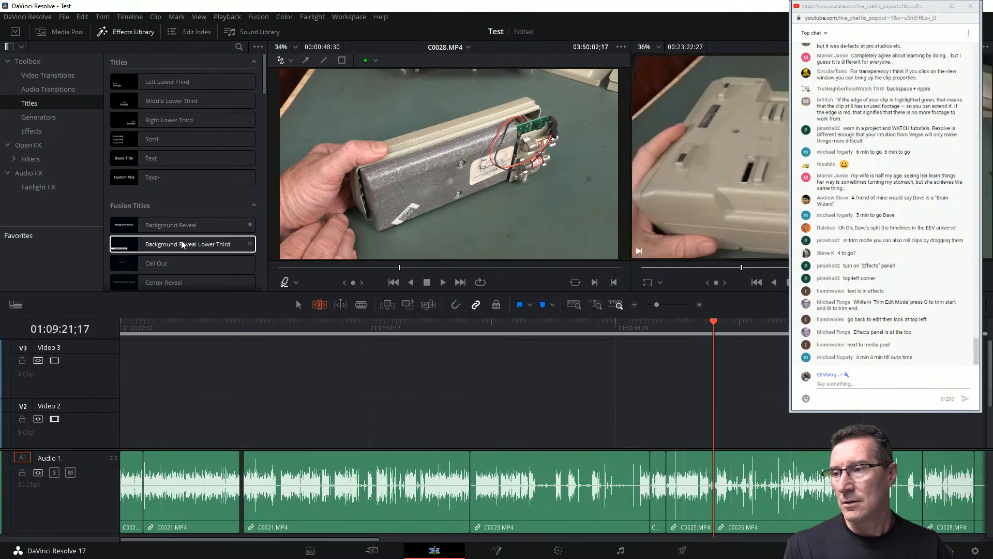
# Add the Digital Glitch Lower Third Fusion title to the Video 2 track above the second C0021.MP4 clip.
pyautogui.scroll(-1, 180, 246)
pyautogui.scroll(-3, 181, 243)
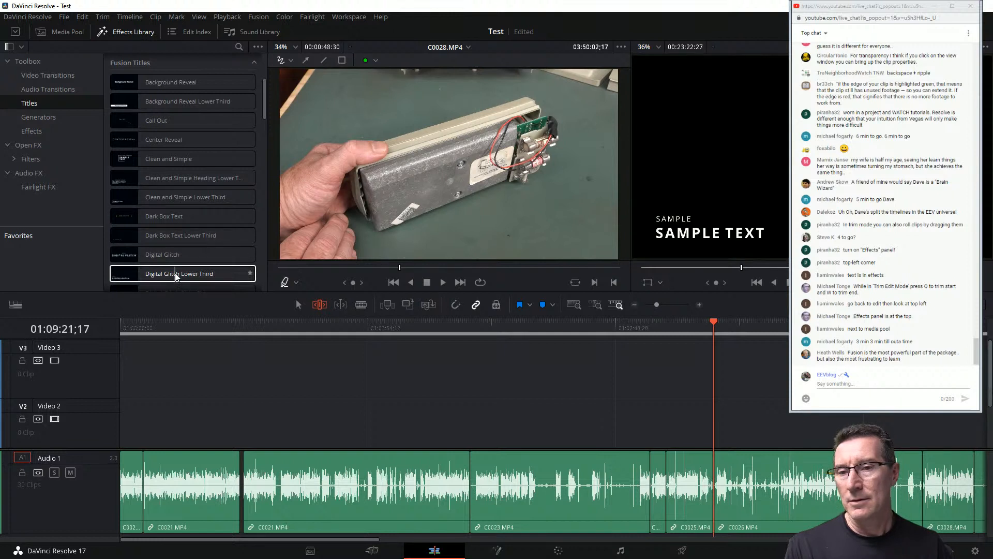
pyautogui.moveTo(175, 273); pyautogui.dragTo(343, 439)
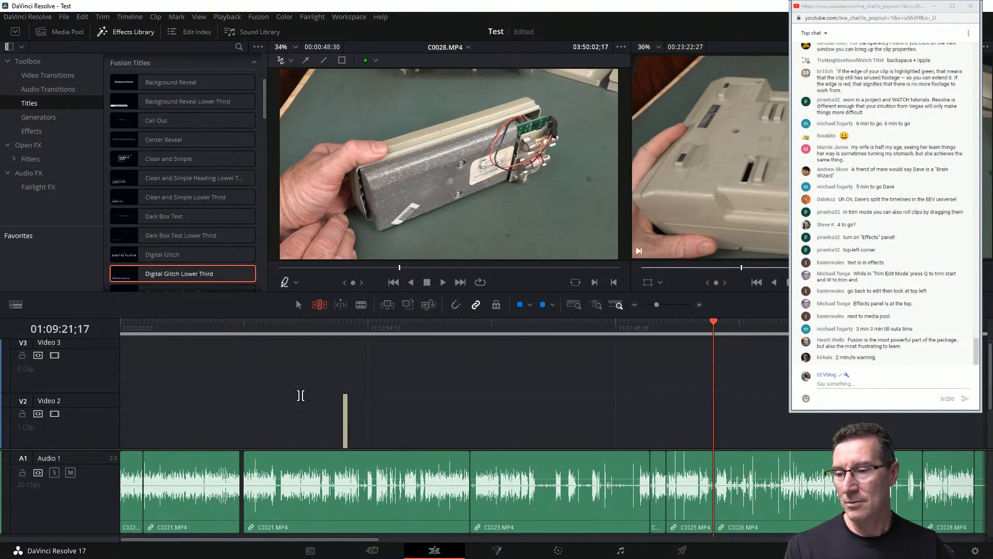
# Place another Digital Glitch Lower Third title on a new track above Video 3 and show its frame in the timeline viewer.
pyautogui.moveTo(169, 275); pyautogui.dragTo(430, 364)
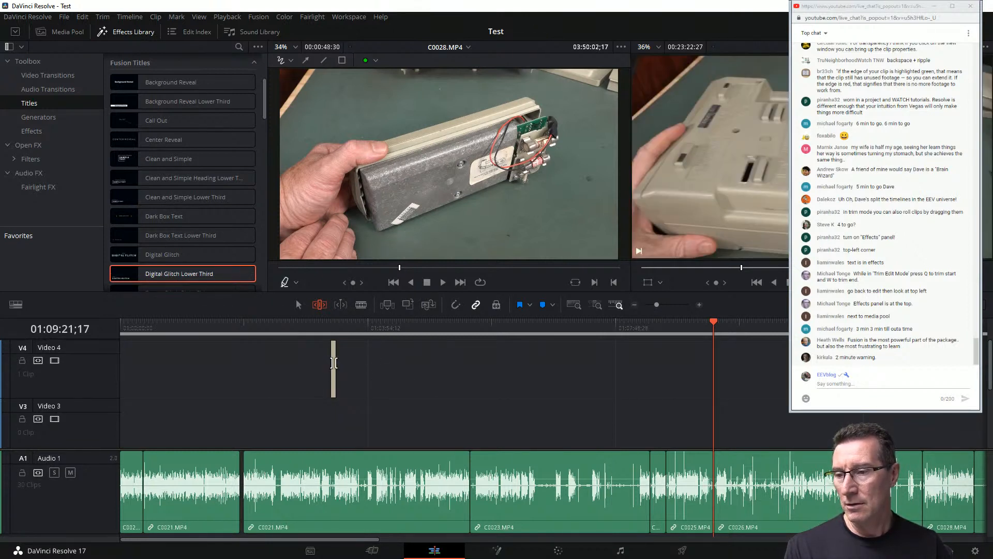
pyautogui.click(334, 343)
pyautogui.click(334, 324)
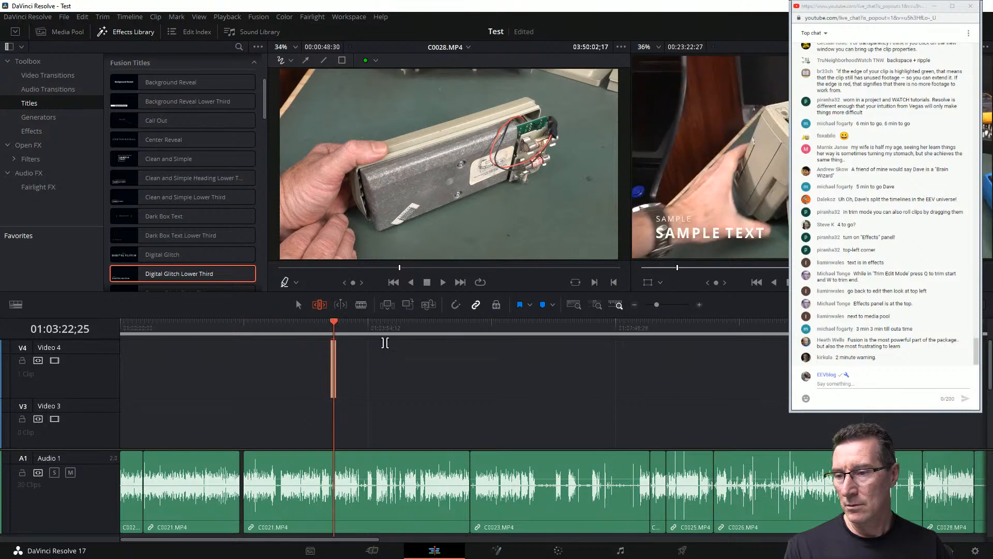
# Lengthen the Digital Glitch Lower Third title on Video 4 by extending its start much earlier in the timeline.
pyautogui.scroll(5, 431, 363)
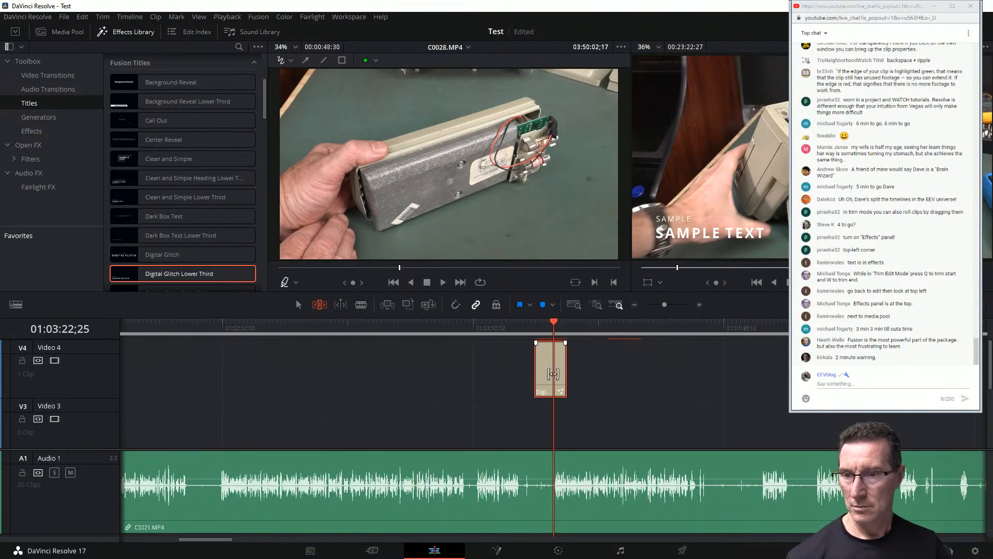
pyautogui.moveTo(536, 370); pyautogui.dragTo(182, 372)
pyautogui.scroll(-1, 251, 399)
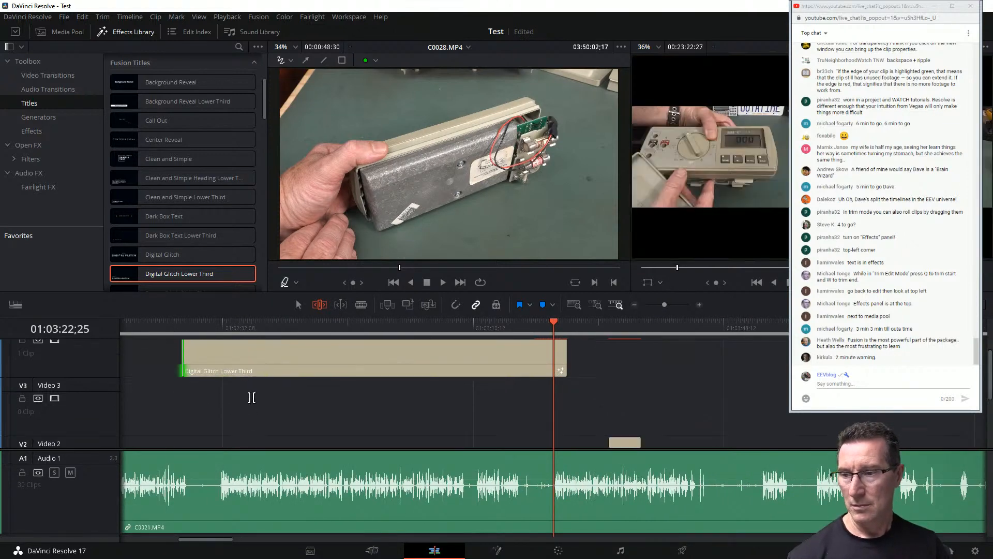
pyautogui.scroll(1, 357, 366)
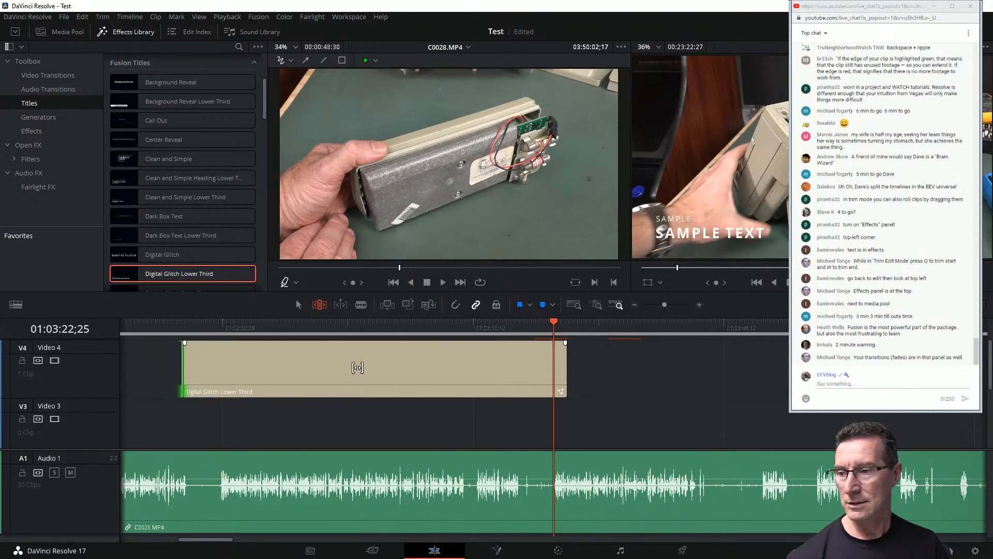
pyautogui.click(305, 362)
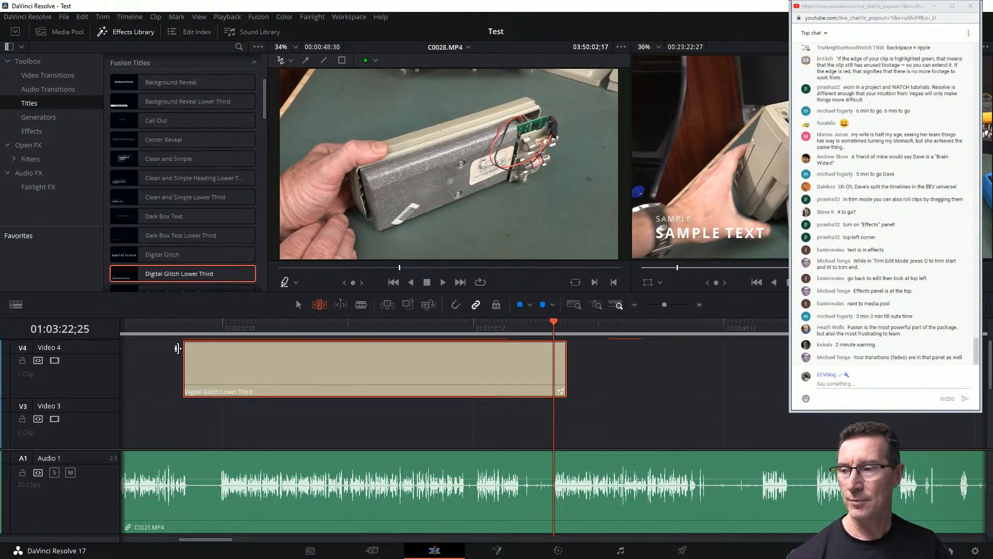
# Play the Video 4 title from its start, check a later frame, and look through the remaining Fusion titles and subtitles.
pyautogui.click(179, 322)
pyautogui.press('space')
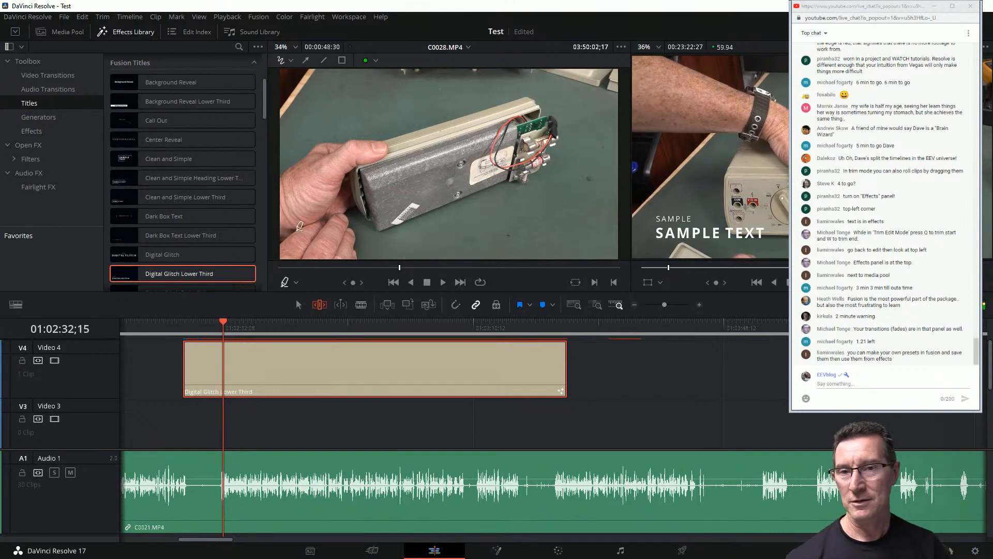
pyautogui.click(288, 324)
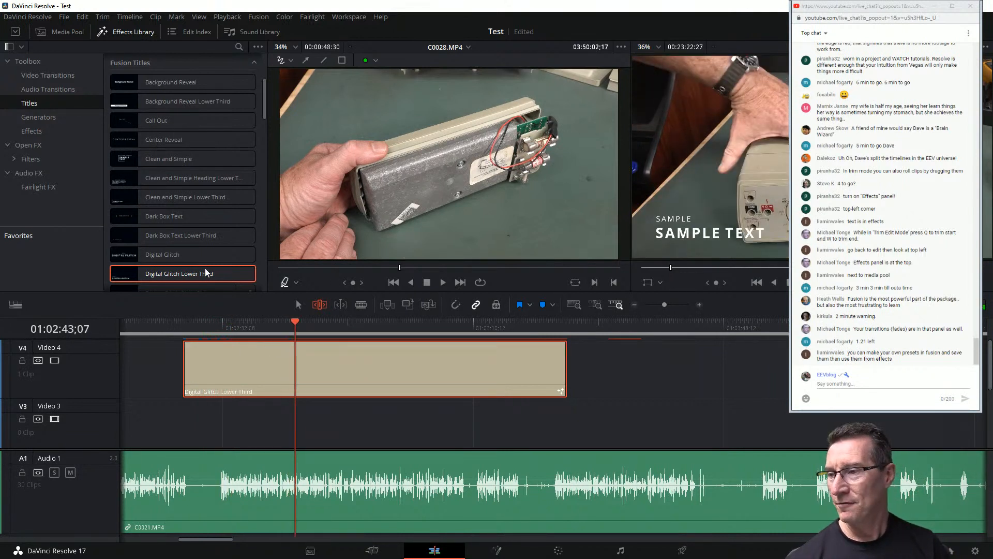
pyautogui.scroll(-5, 155, 228)
pyautogui.scroll(-8, 153, 228)
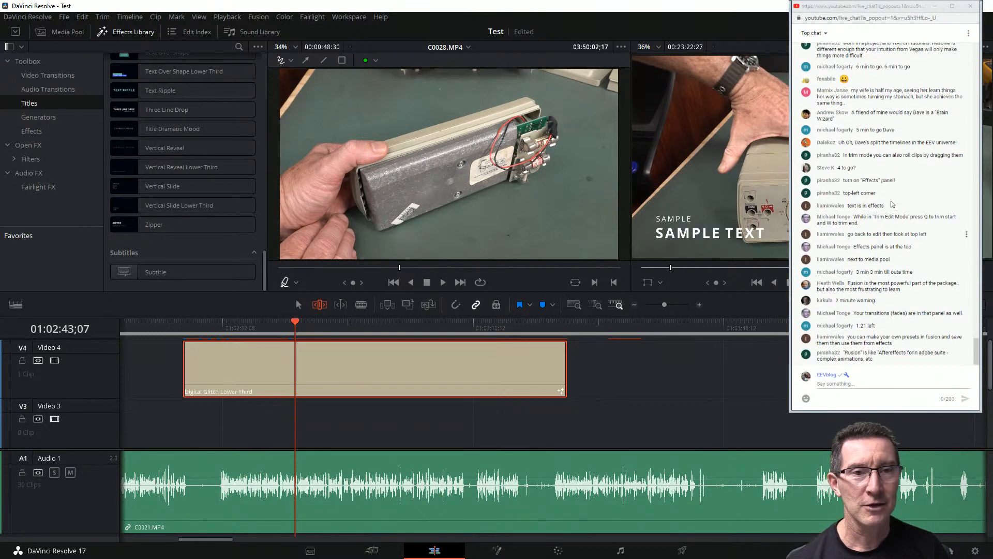
# Save the Test project.
pyautogui.click(16, 19)
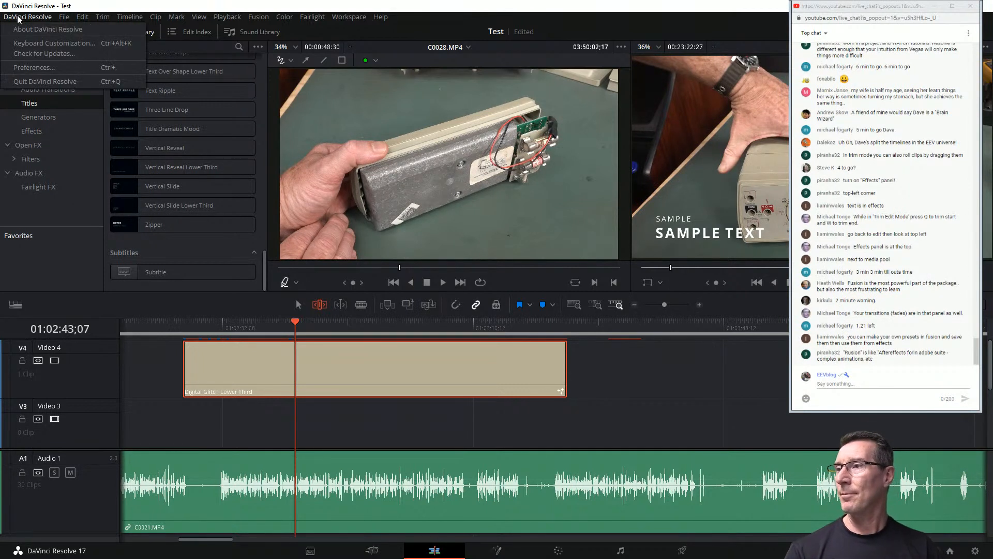
pyautogui.moveTo(68, 17)
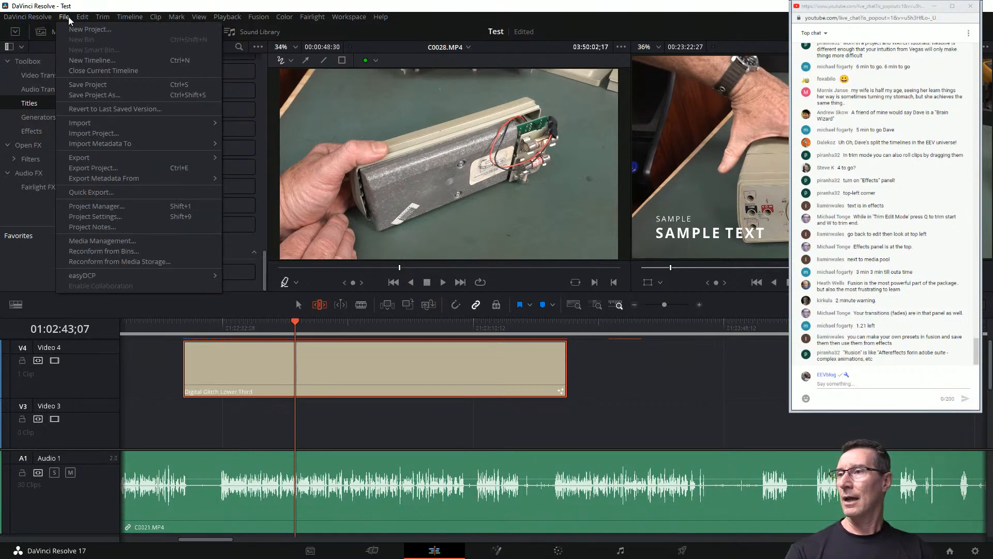
pyautogui.click(109, 85)
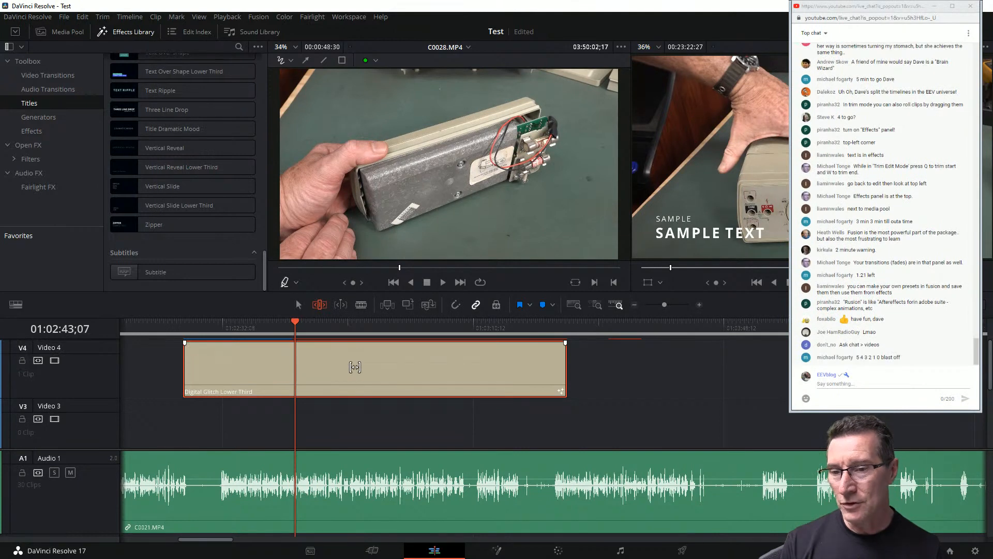
pyautogui.scroll(-5, 338, 375)
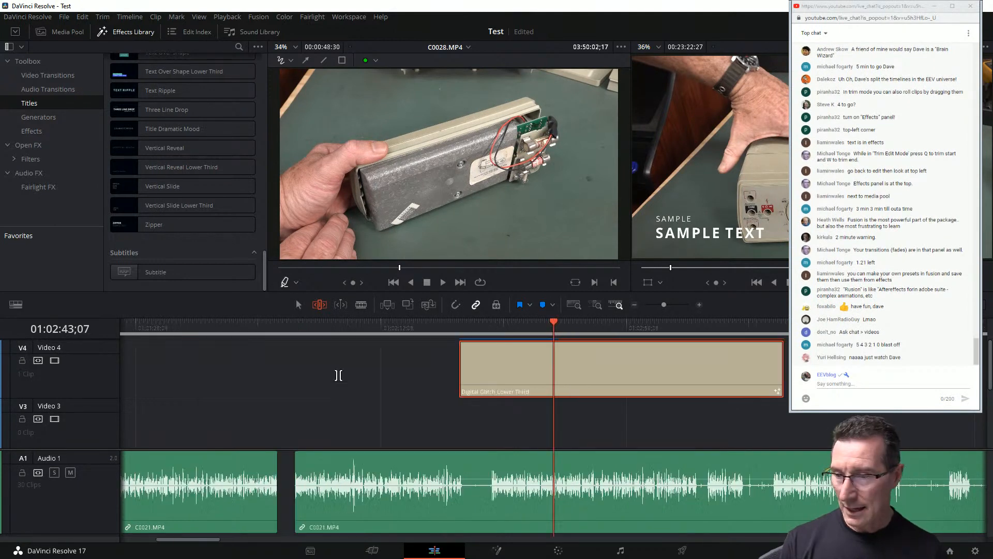
pyautogui.scroll(-2, 339, 376)
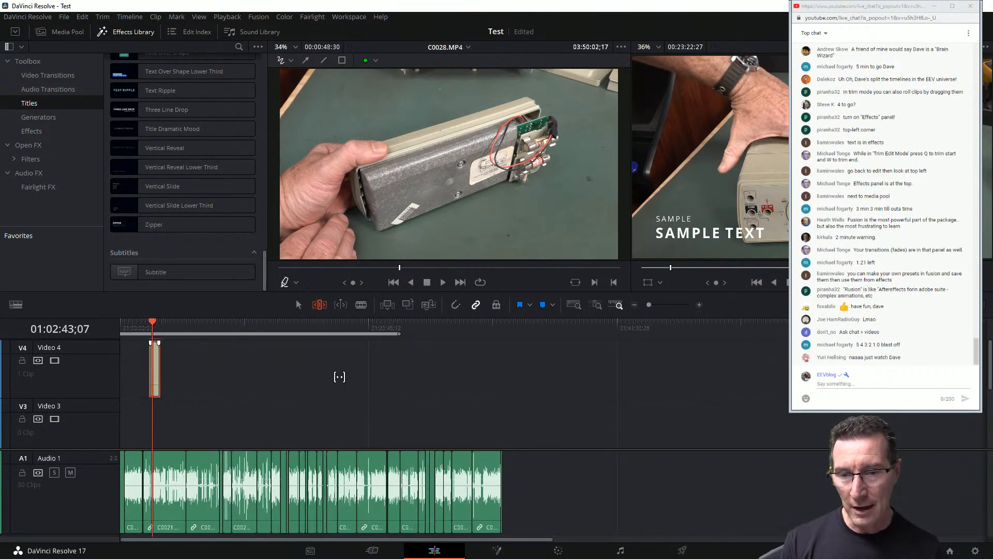
pyautogui.scroll(-4, 339, 376)
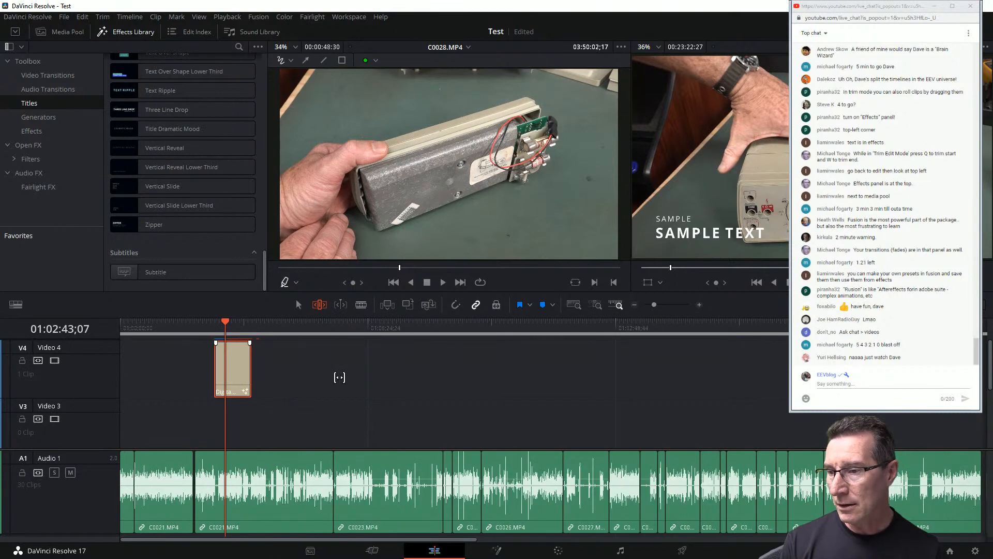
pyautogui.scroll(6, 339, 377)
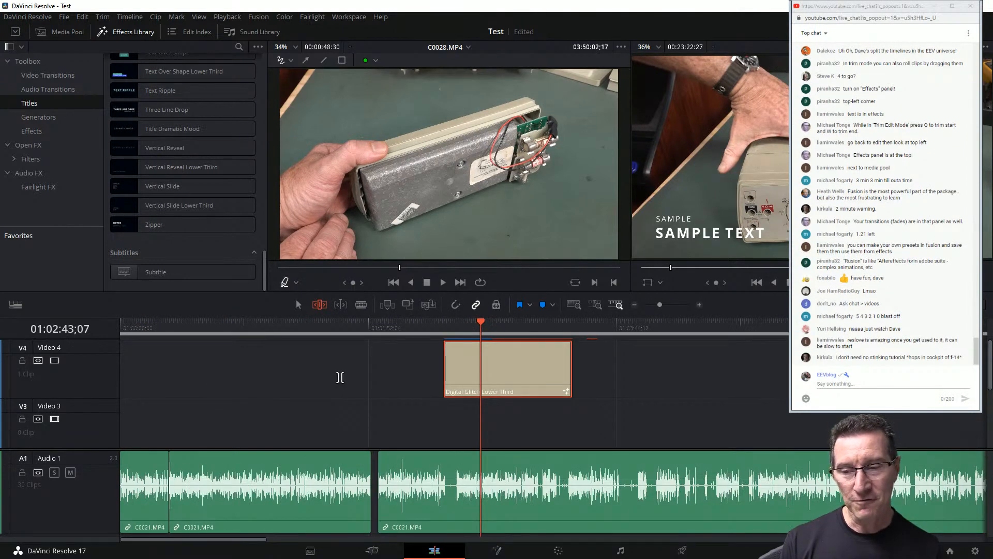
pyautogui.scroll(1, 340, 378)
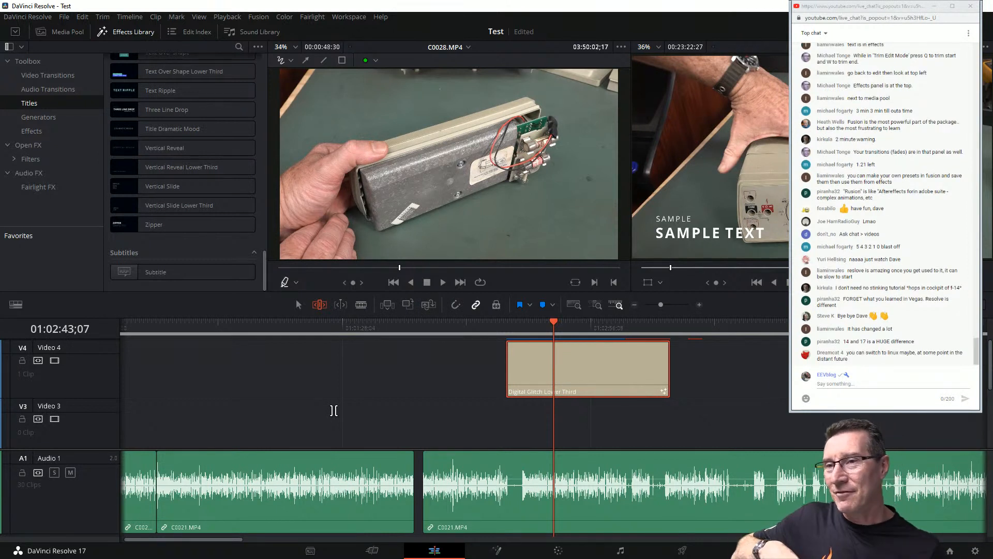
# Scribble freehand green annotations over the C0028.MP4 frame in the source viewer, and check the available viewer modes.
pyautogui.moveTo(380, 105)
pyautogui.mouseDown()
pyautogui.moveTo(416, 150)
pyautogui.moveTo(497, 155)
pyautogui.moveTo(409, 124)
pyautogui.moveTo(352, 130)
pyautogui.moveTo(330, 120)
pyautogui.moveTo(367, 123)
pyautogui.moveTo(466, 170)
pyautogui.moveTo(357, 153)
pyautogui.mouseUp()
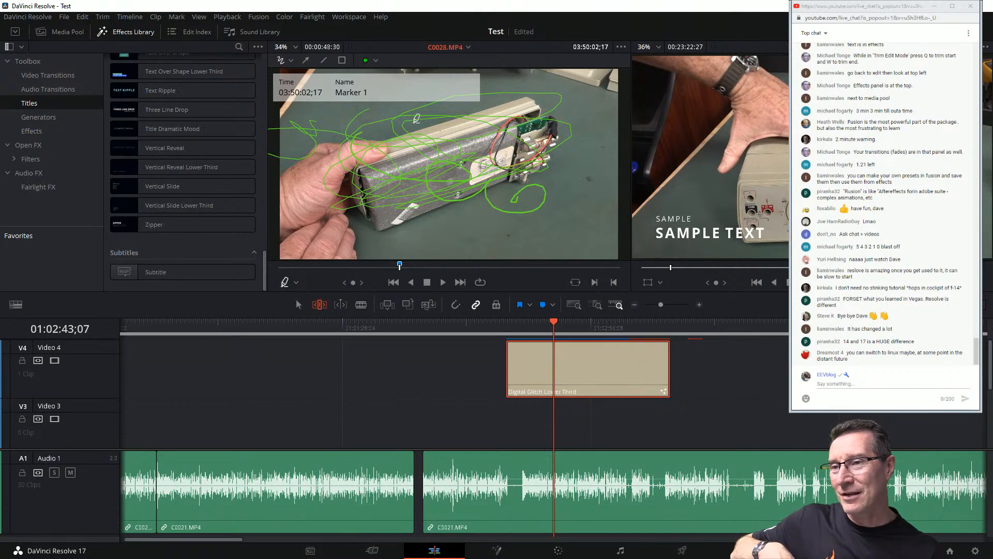
pyautogui.moveTo(586, 85)
pyautogui.mouseDown()
pyautogui.moveTo(550, 200)
pyautogui.moveTo(416, 225)
pyautogui.mouseUp()
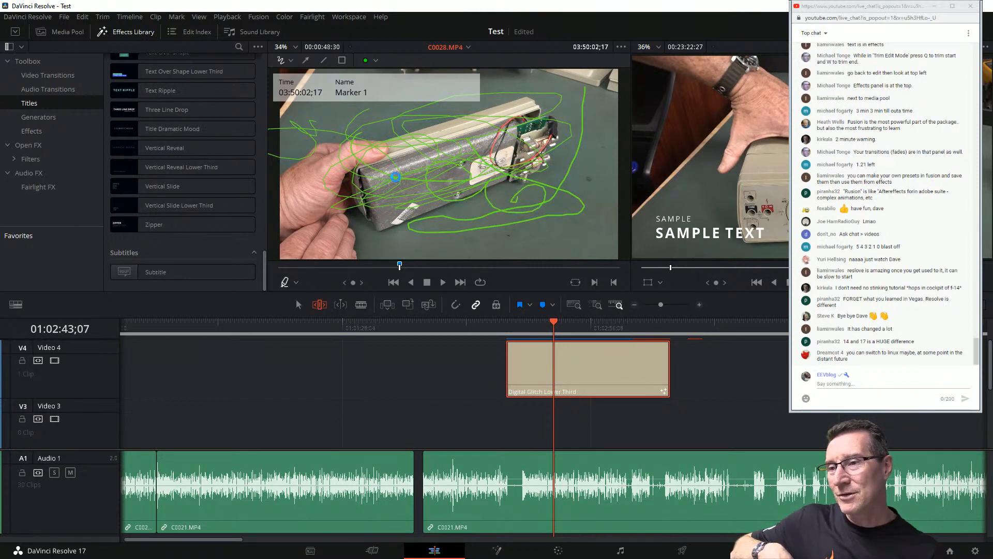
pyautogui.click(296, 283)
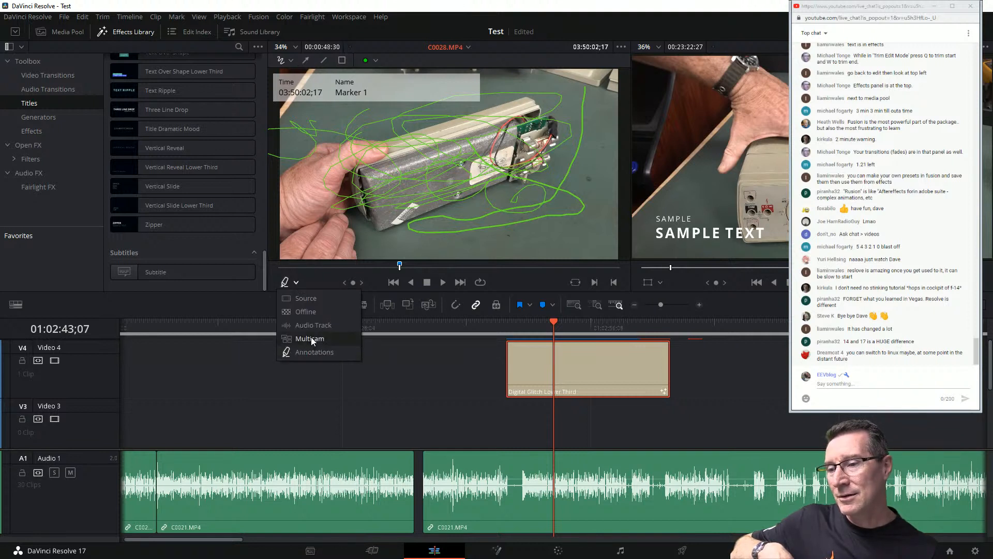
pyautogui.click(472, 12)
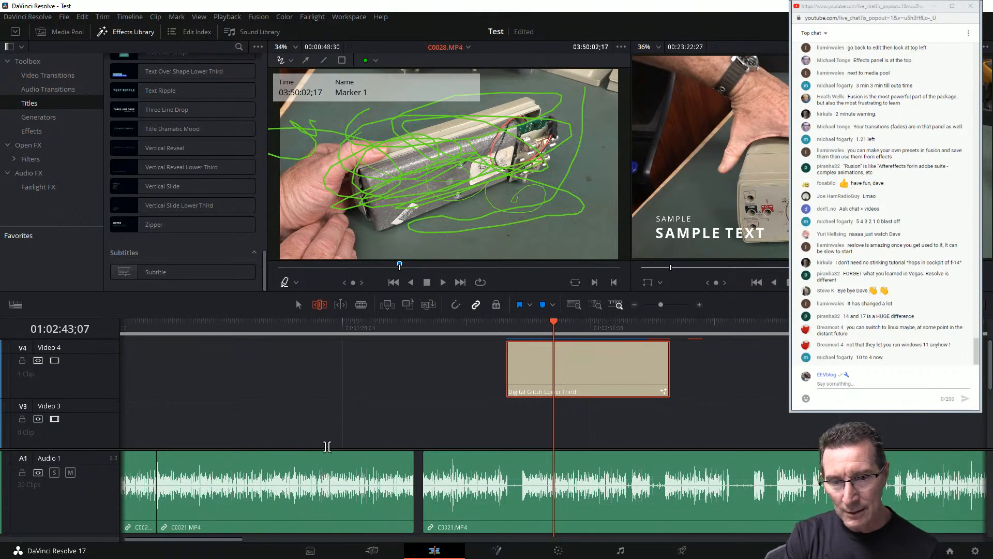
# Ripple delete the gap between the two long C0021.MP4 clips before the Video 4 title.
pyautogui.click(335, 472)
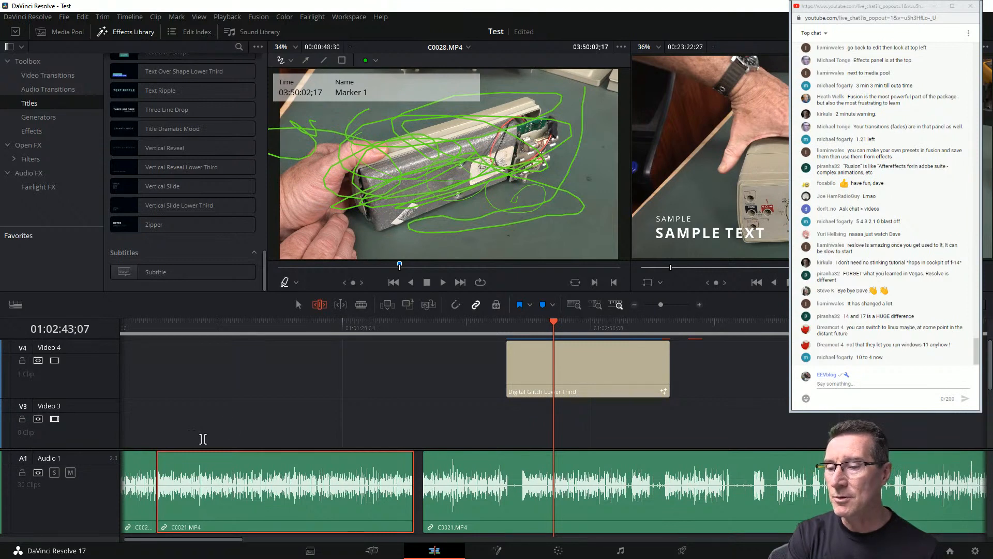
pyautogui.click(418, 468)
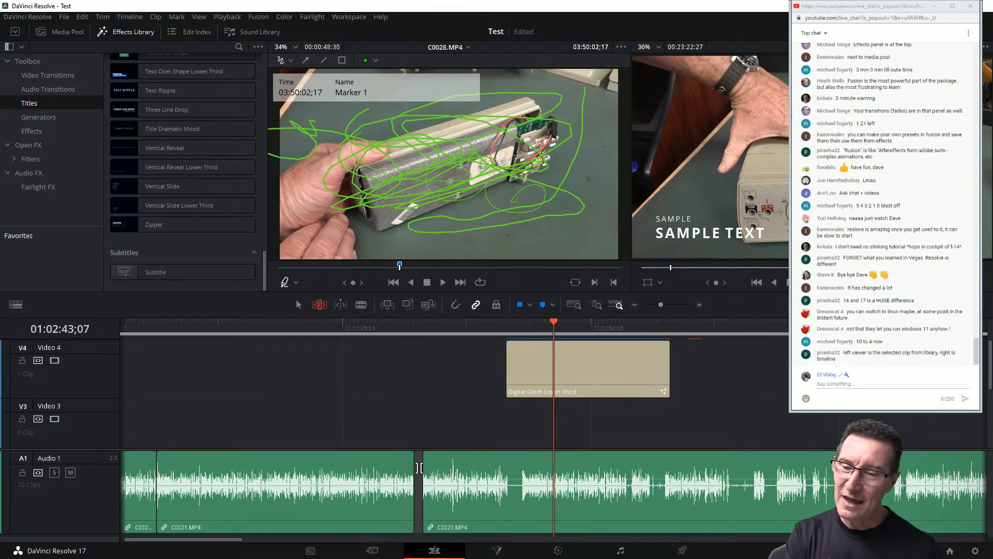
pyautogui.press('Delete')
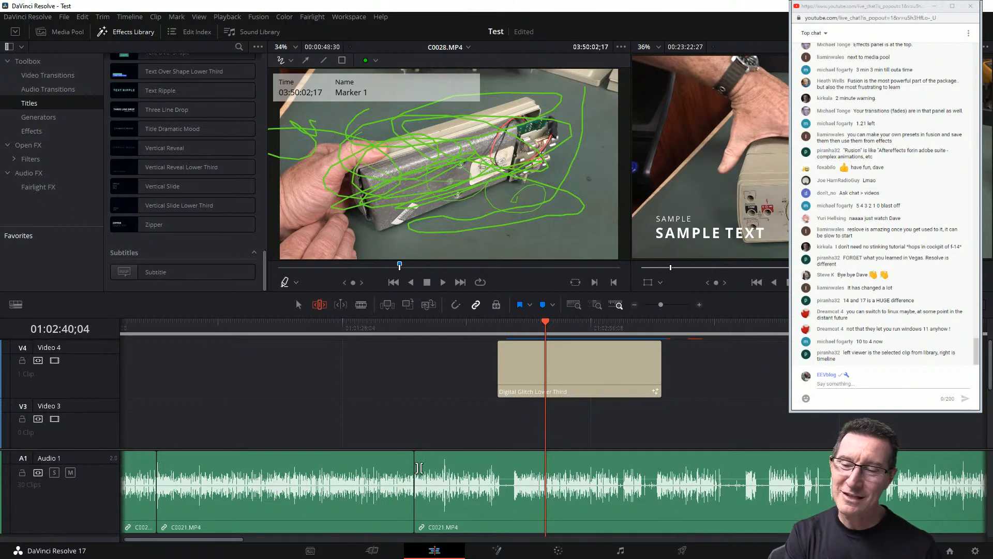